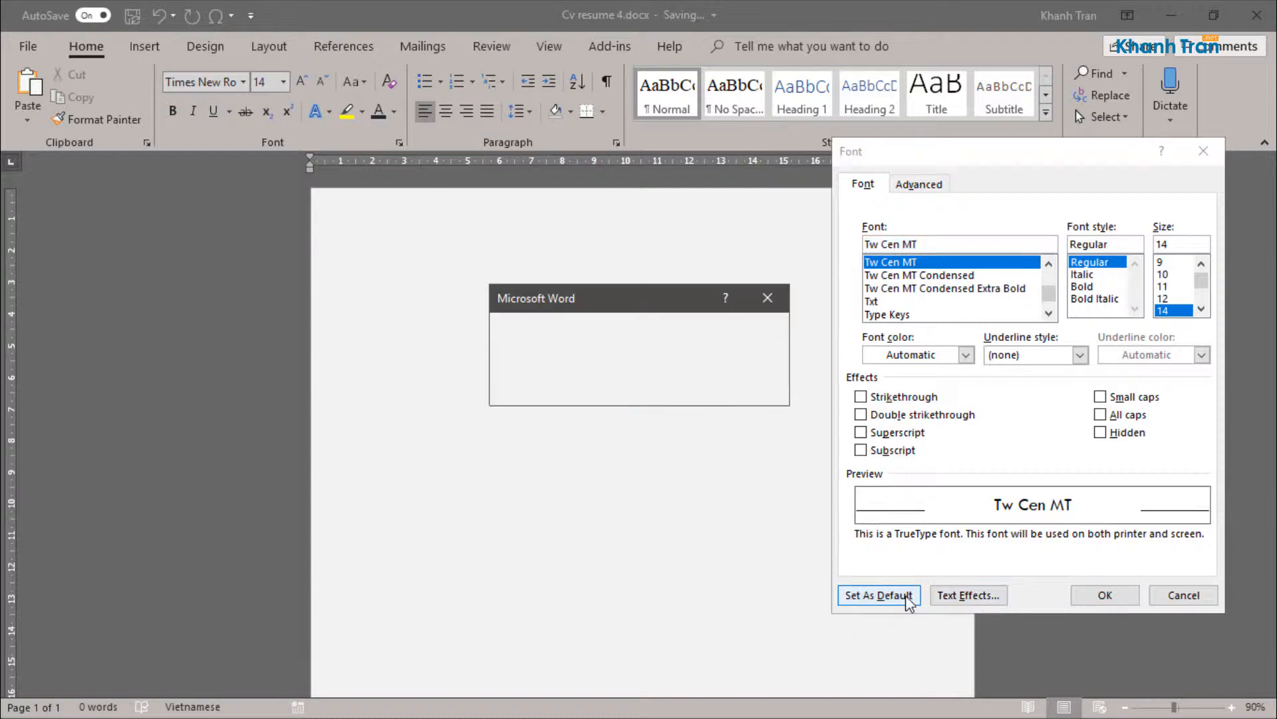
# Step: Confirm Tw Cen MT Regular at 14 pt as the default font
pyautogui.click(669, 388)
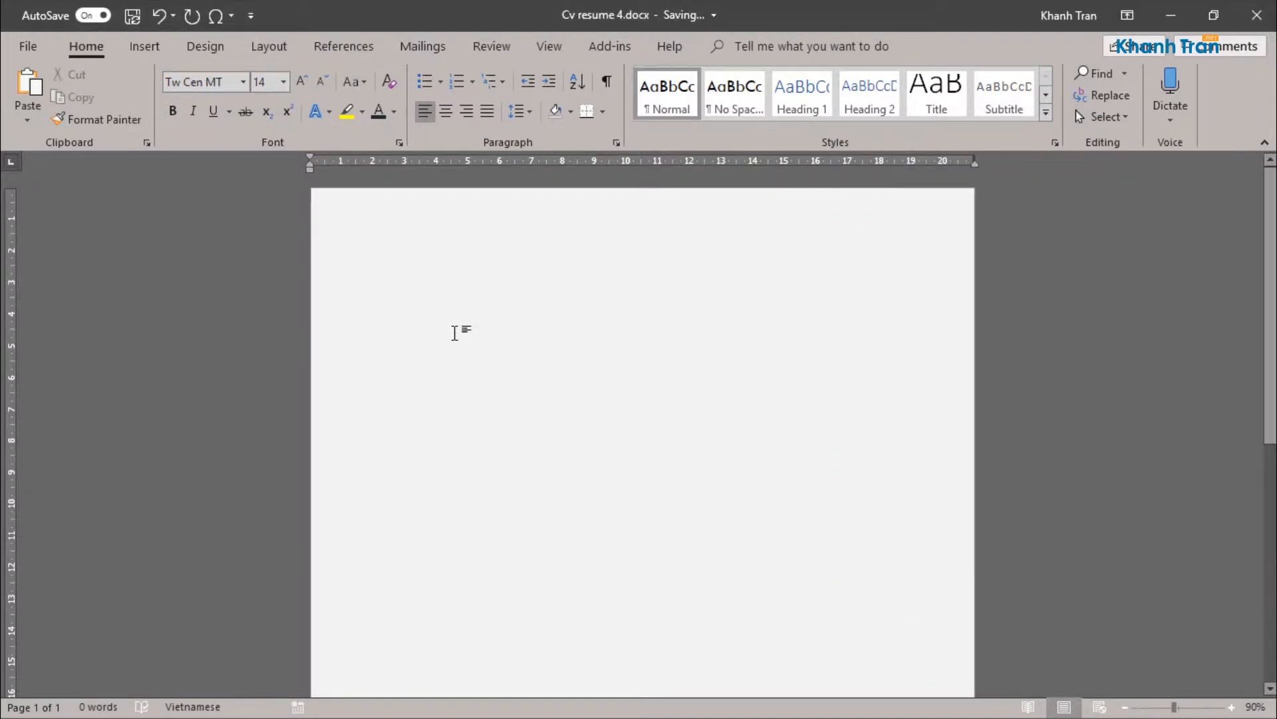
# Step: Draw a rectangle about 17.2 cm high from the page's upper-left corner and set its width to 7 cm
pyautogui.click(155, 46)
pyautogui.click(226, 118)
pyautogui.click(242, 158)
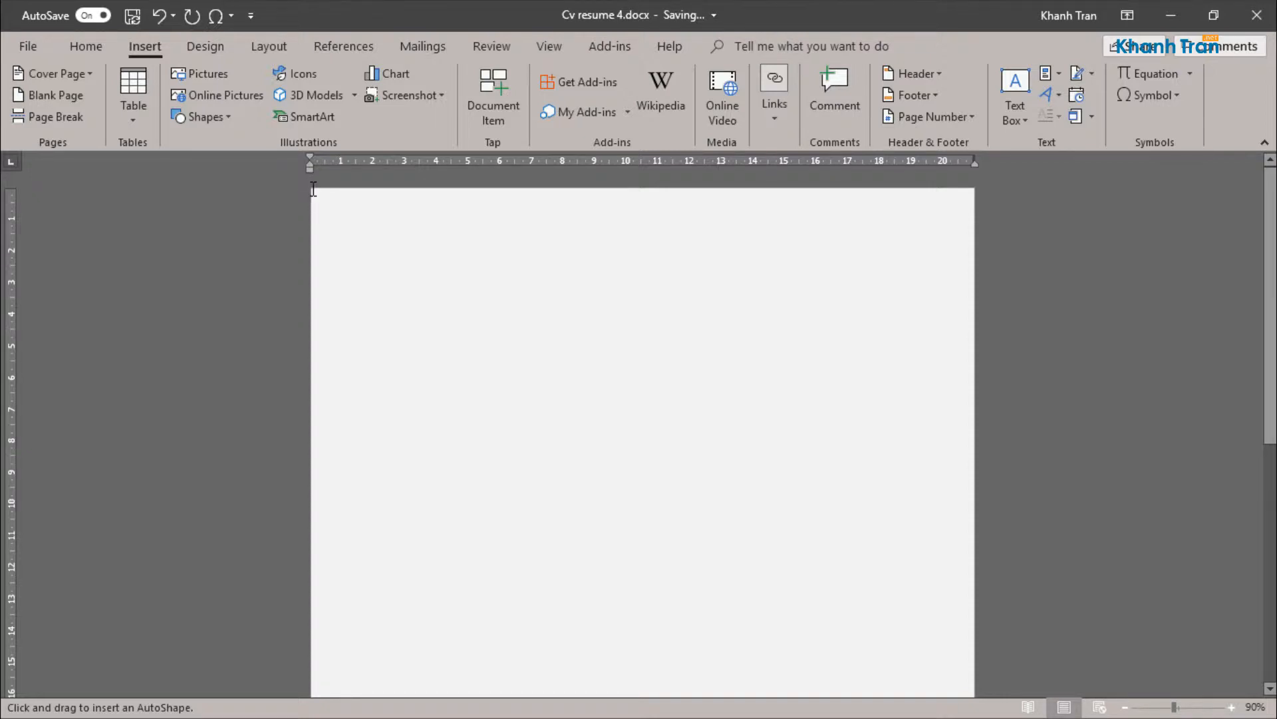
pyautogui.moveTo(313, 190); pyautogui.dragTo(512, 717)
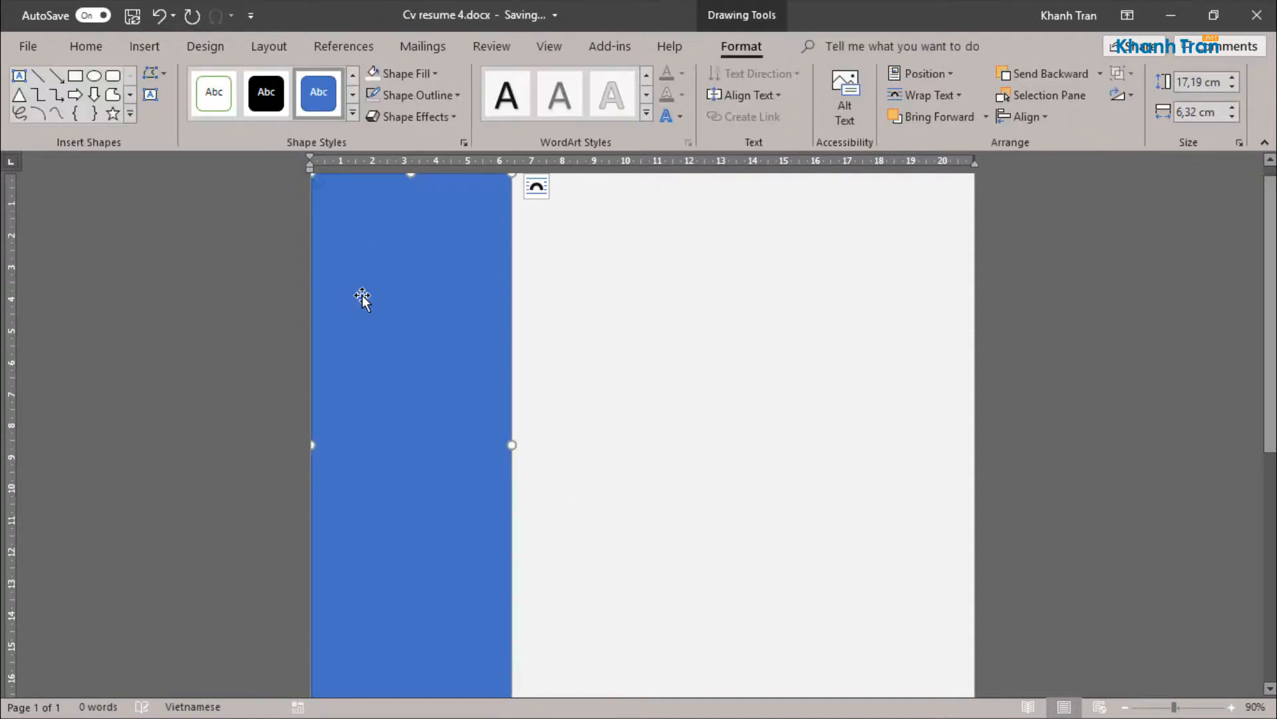
pyautogui.doubleClick(1191, 118)
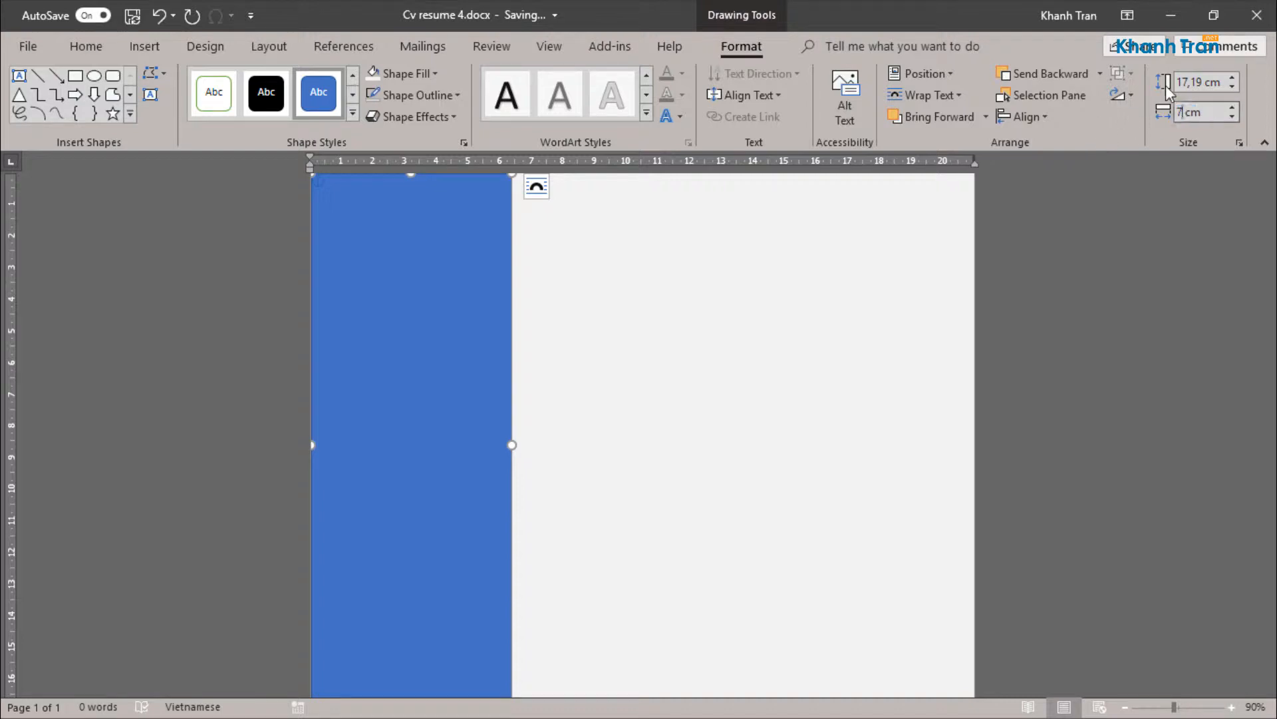
pyautogui.write('7')
pyautogui.press('Return')
# Step: Remove the rectangle's outline and fill it with the darkest blue-gray theme shade
pyautogui.click(420, 95)
pyautogui.click(400, 260)
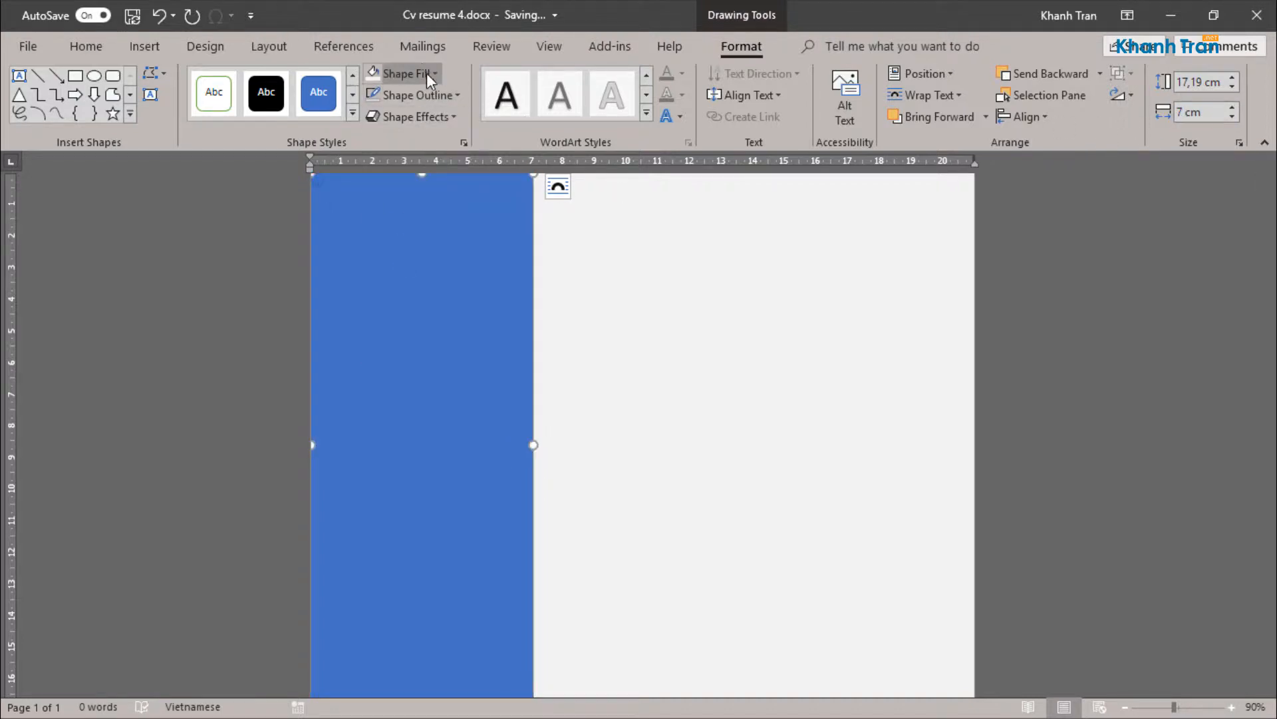
pyautogui.click(429, 74)
pyautogui.click(420, 184)
# Step: Extend the dark rectangle down to the page's bottom edge, to a height of about 29.65 cm
pyautogui.scroll(-10, 421, 343)
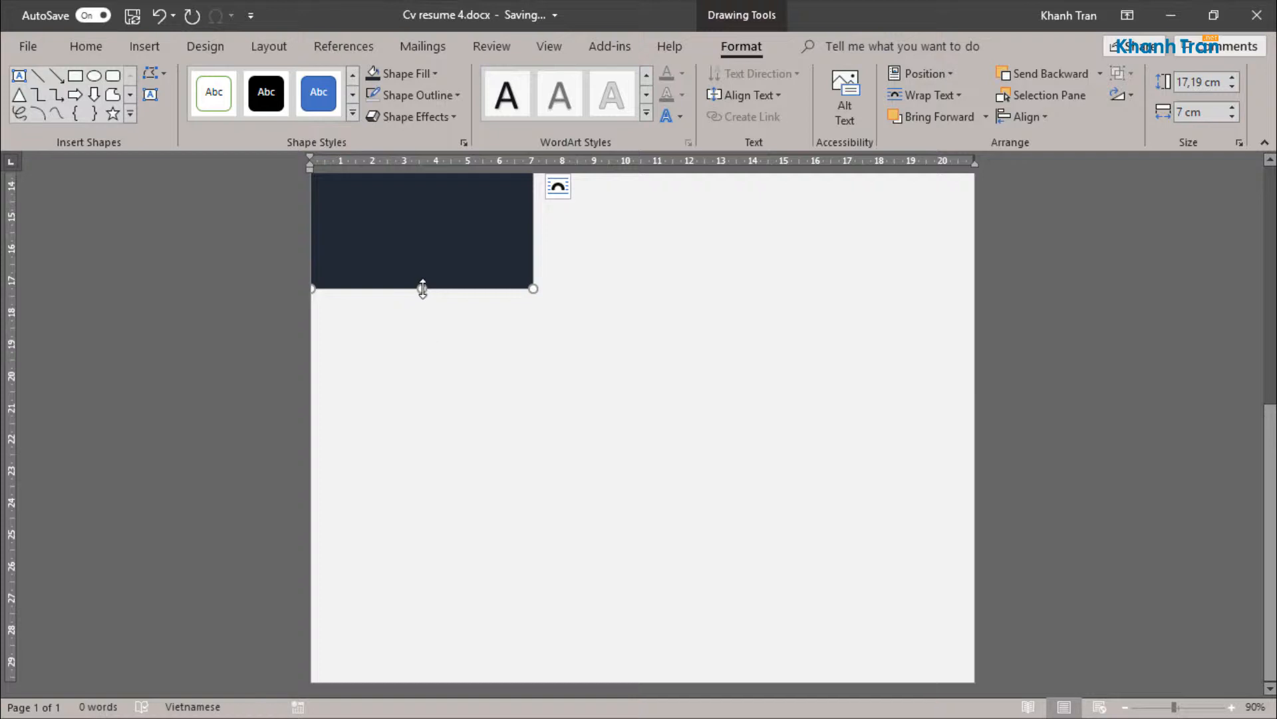
pyautogui.moveTo(422, 288); pyautogui.dragTo(408, 684)
pyautogui.scroll(10, 479, 550)
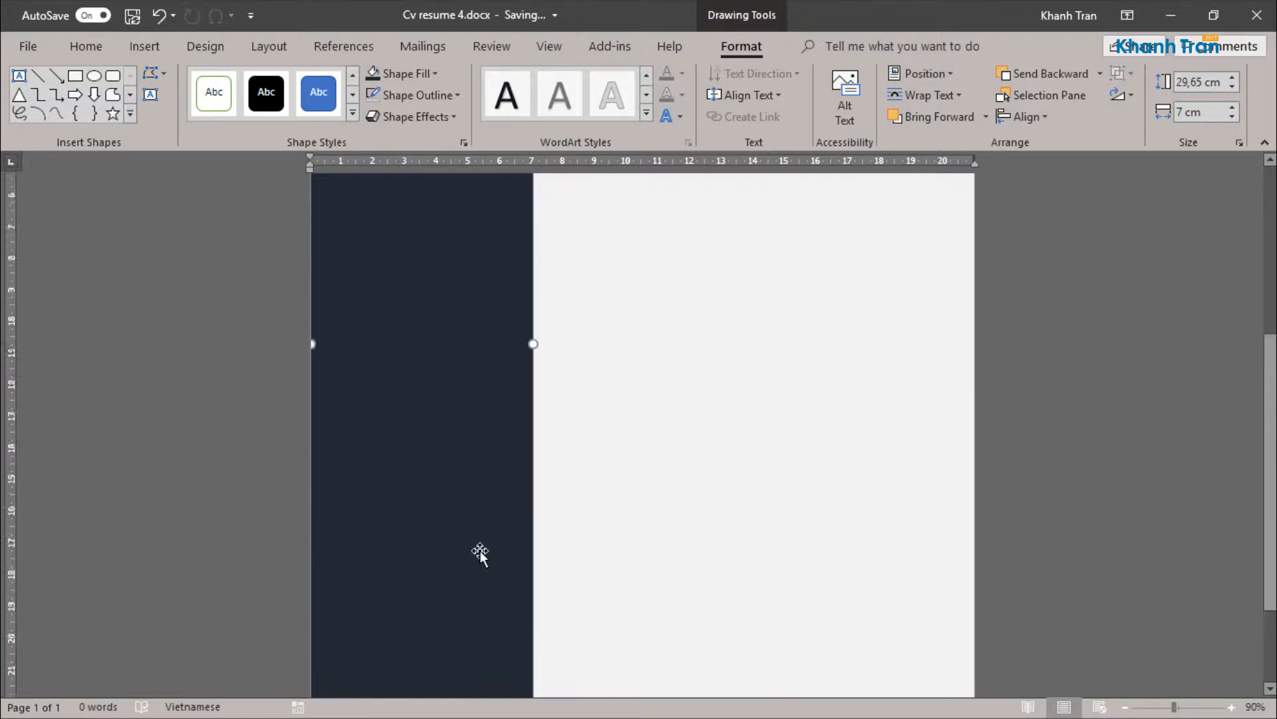
pyautogui.click(654, 332)
pyautogui.click(434, 350)
# Step: Draw a square about 6.4 cm on each side in the blank area beside the dark band
pyautogui.click(137, 55)
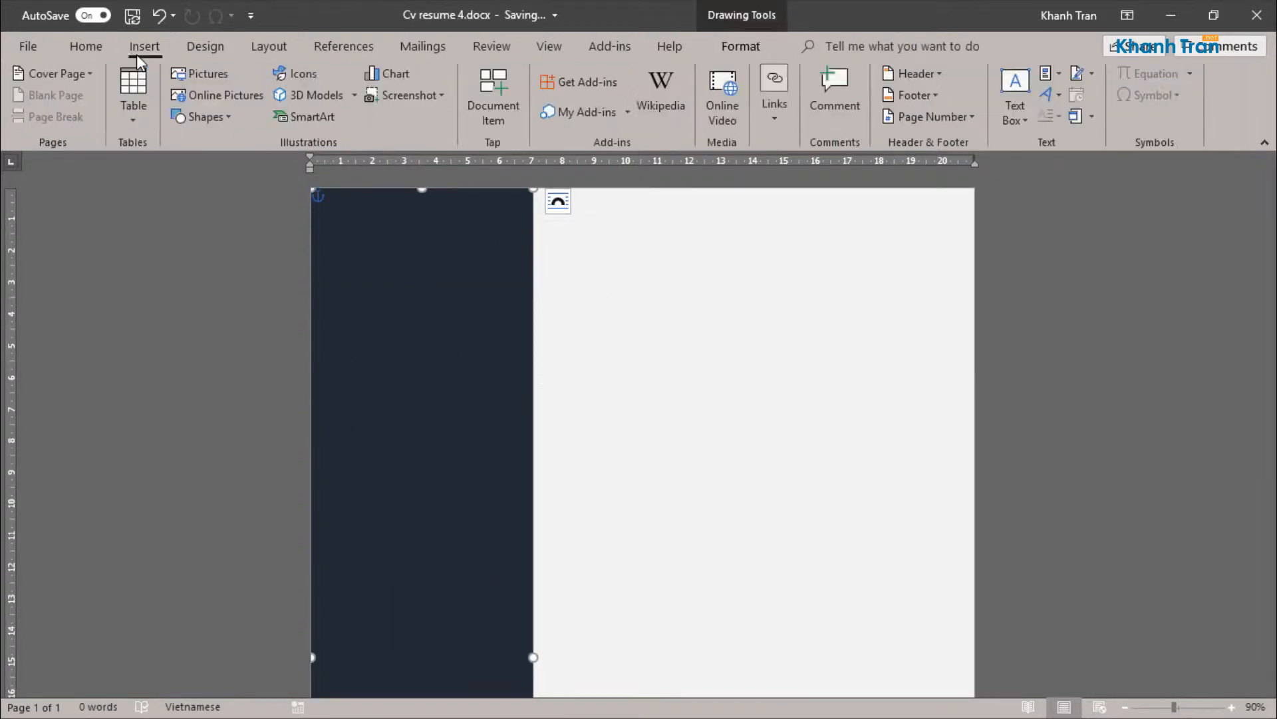
pyautogui.click(223, 120)
pyautogui.click(239, 166)
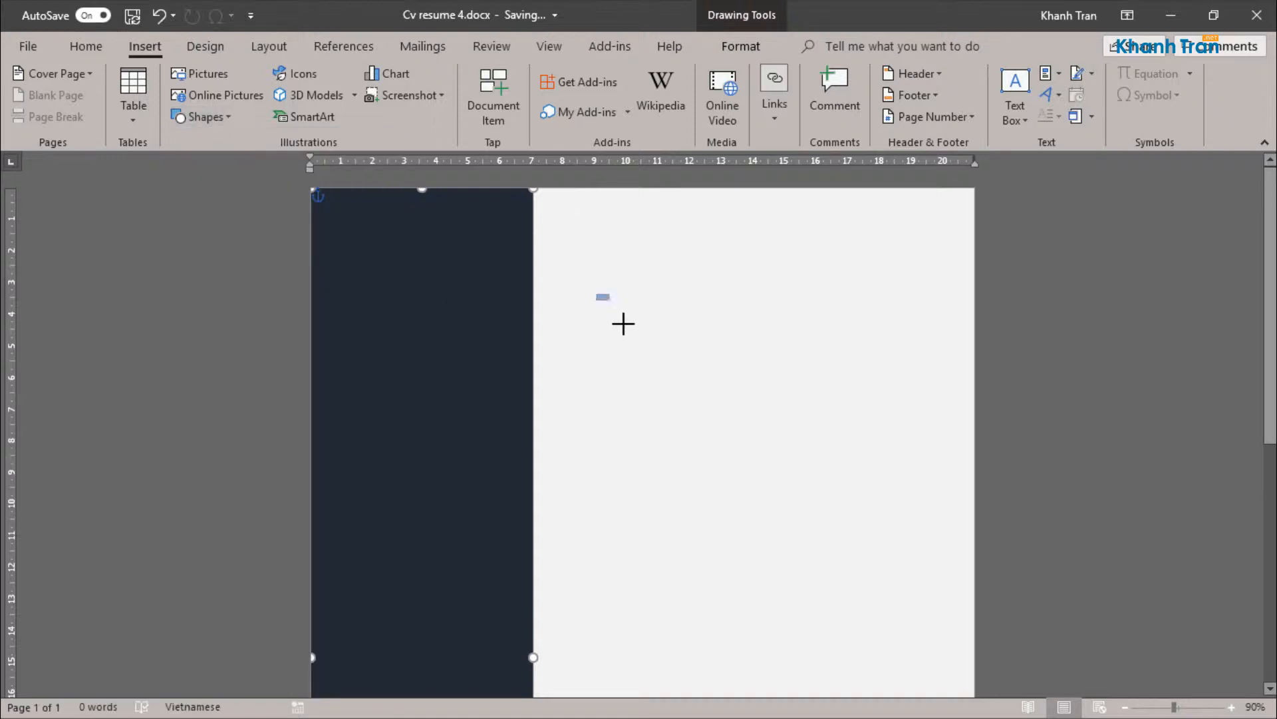
pyautogui.moveTo(623, 324); pyautogui.dragTo(758, 496)
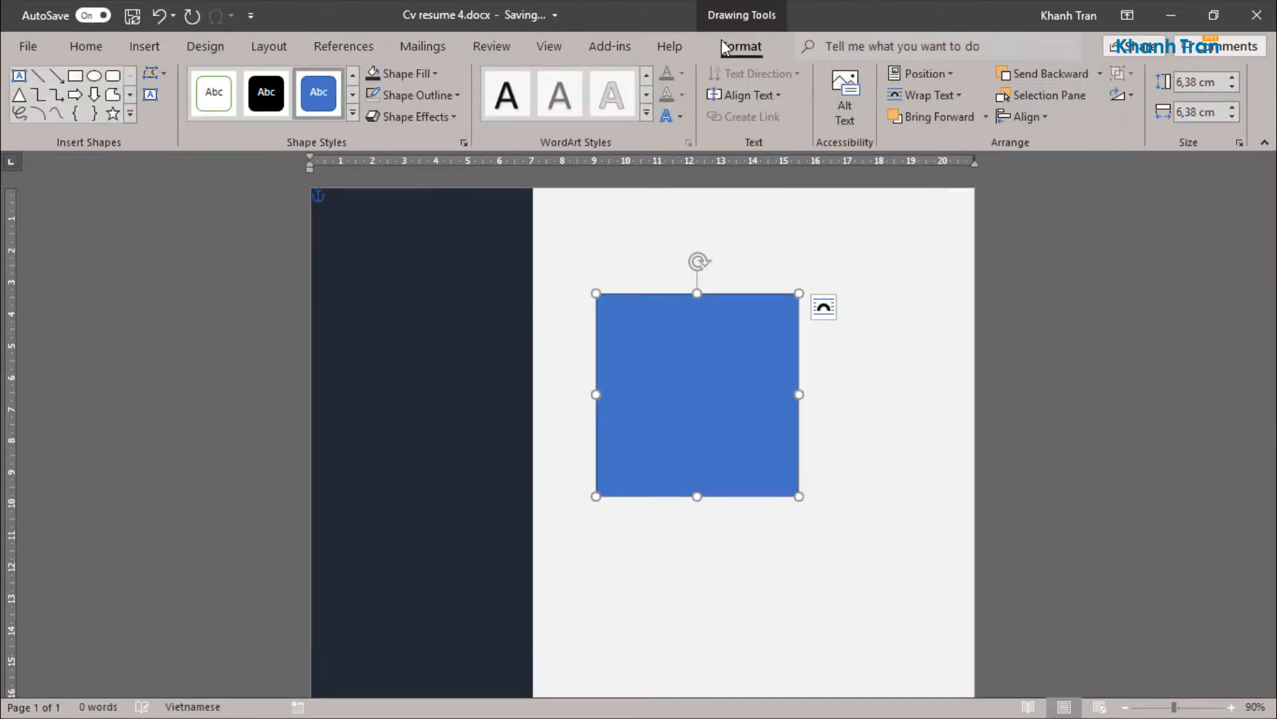
# Step: Set the square's height and width to 7 cm
pyautogui.tripleClick(1198, 83)
pyautogui.write('7')
pyautogui.press('Tab')
pyautogui.write('7')
pyautogui.press('Return')
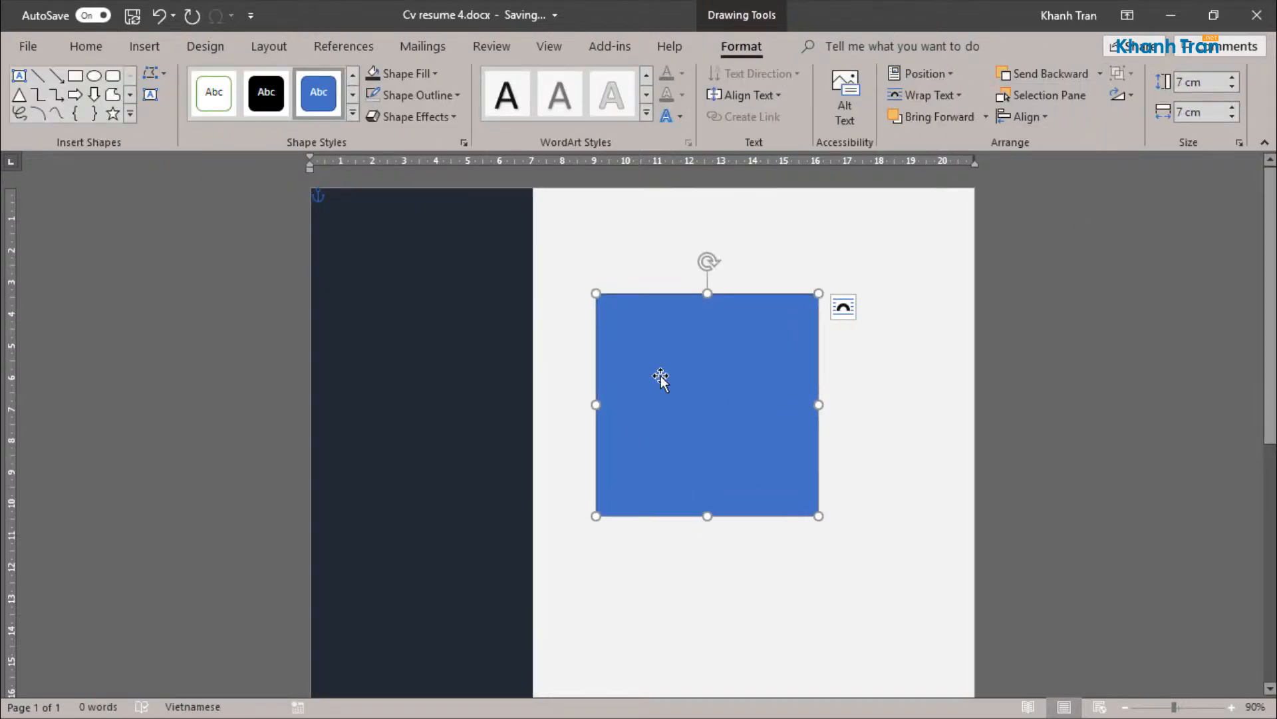
# Step: Remove the blue square's outline and move it over the dark band's right edge near the top of the page
pyautogui.click(420, 95)
pyautogui.click(399, 256)
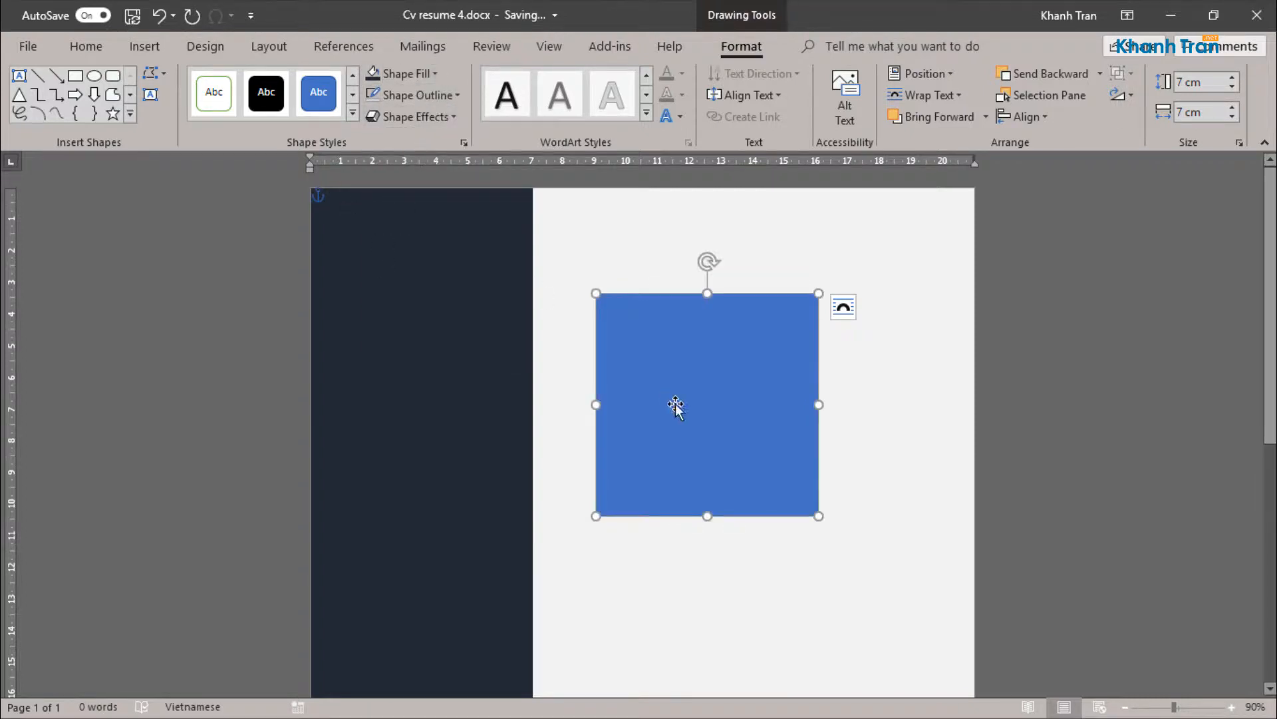
pyautogui.moveTo(675, 406); pyautogui.dragTo(454, 355)
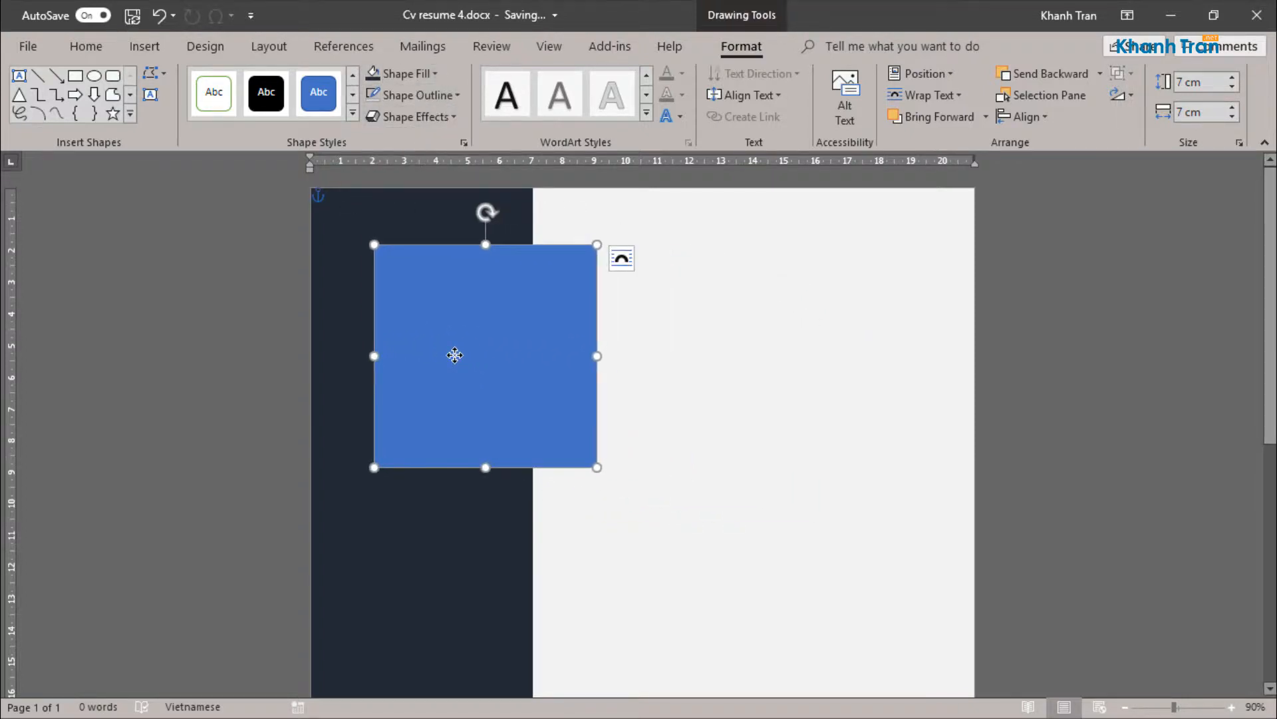
# Step: Resize the blue square to 6 cm high and 6 cm wide
pyautogui.scroll(-4, 661, 467)
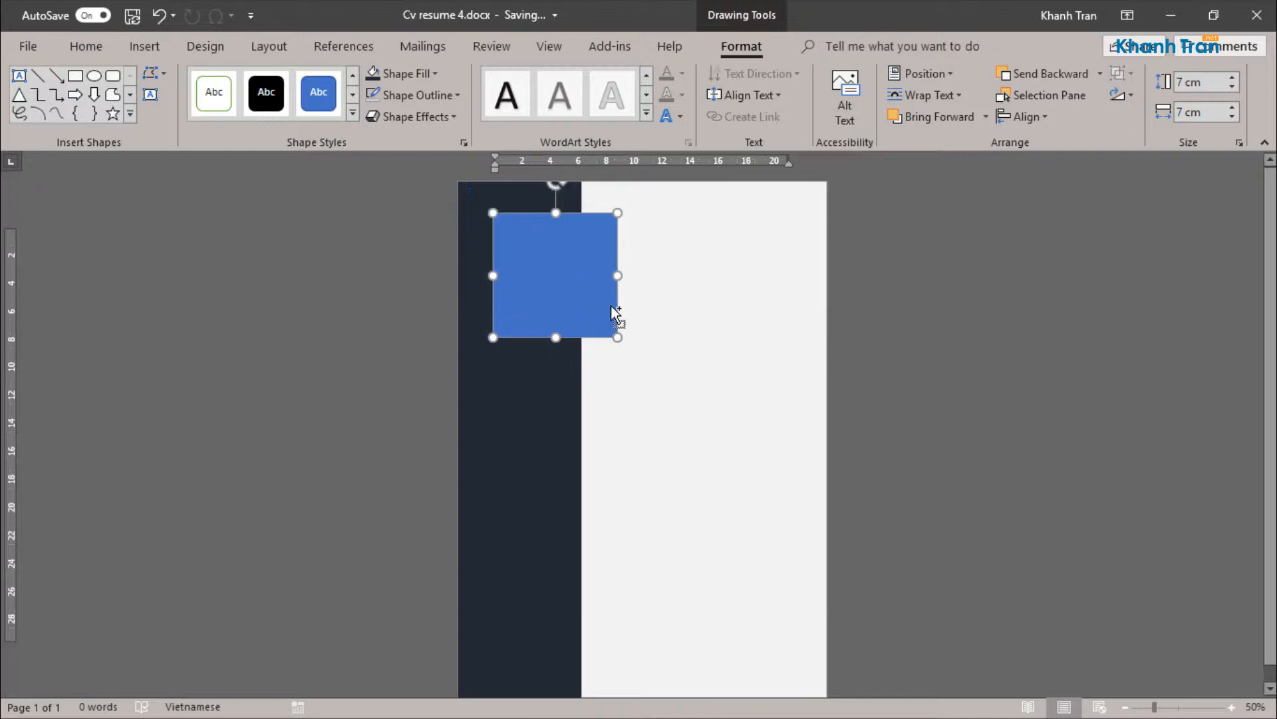
pyautogui.scroll(3, 661, 467)
pyautogui.click(1187, 82)
pyautogui.write('6')
pyautogui.press('Tab')
pyautogui.write('6')
pyautogui.press('Return')
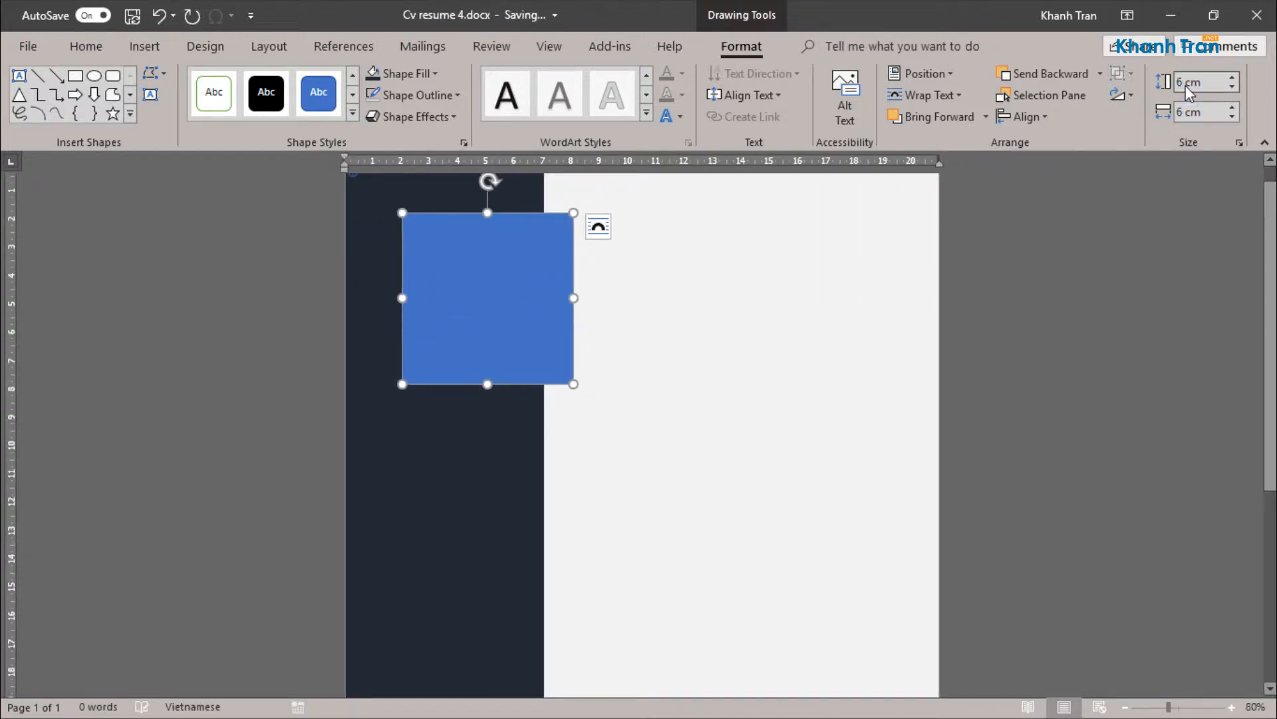
# Step: Place a narrow rectangle, 6 cm high and about 1.42 cm wide, left of the blue square and fill it with light grey
pyautogui.moveTo(548, 302); pyautogui.dragTo(475, 305)
pyautogui.click(652, 333)
pyautogui.moveTo(454, 307); pyautogui.dragTo(407, 321)
pyautogui.click(421, 78)
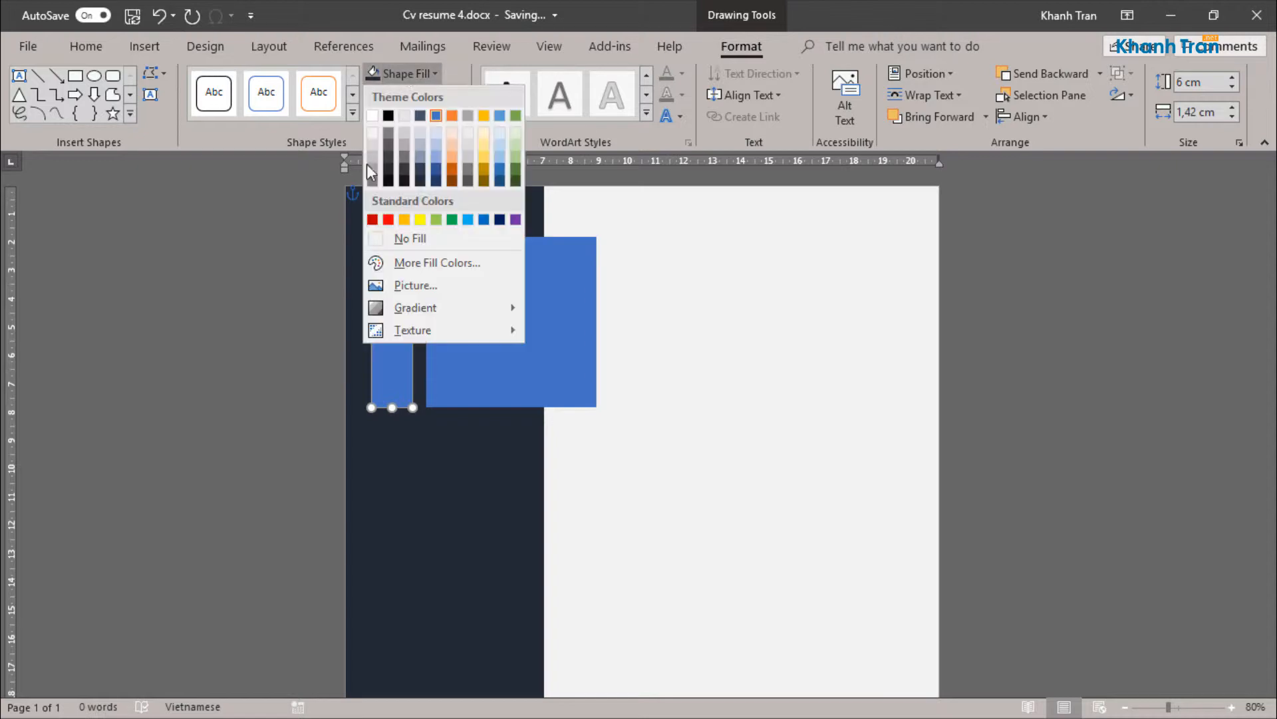
pyautogui.click(376, 134)
# Step: Add the text "RESUME OF" inside the narrow rectangle, with all text rotated 270°
pyautogui.rightClick(391, 321)
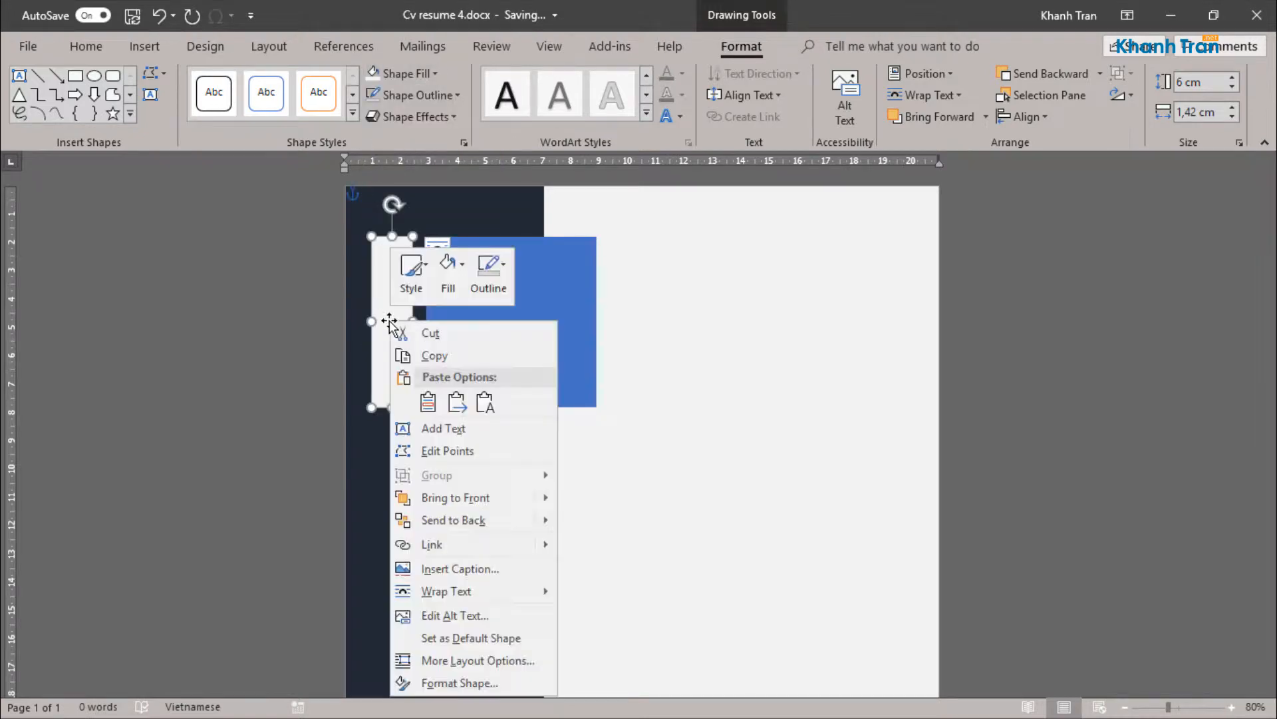
pyautogui.click(426, 426)
pyautogui.click(753, 73)
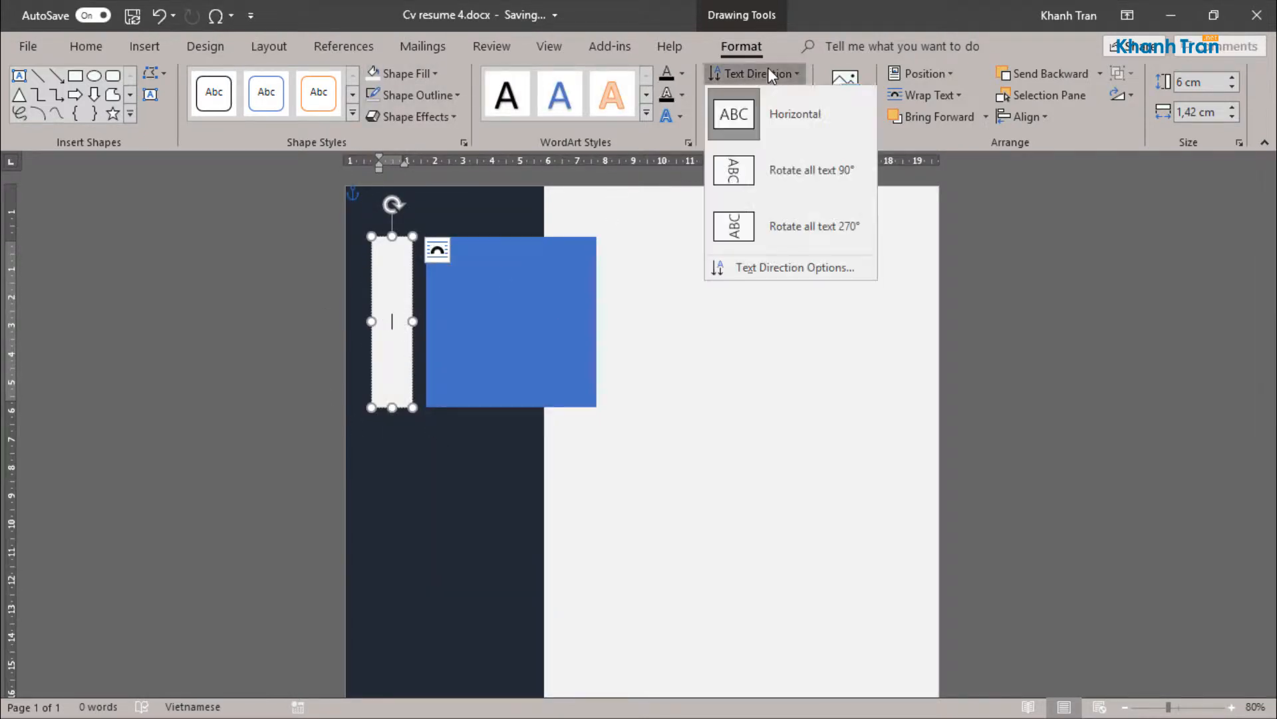
pyautogui.click(741, 225)
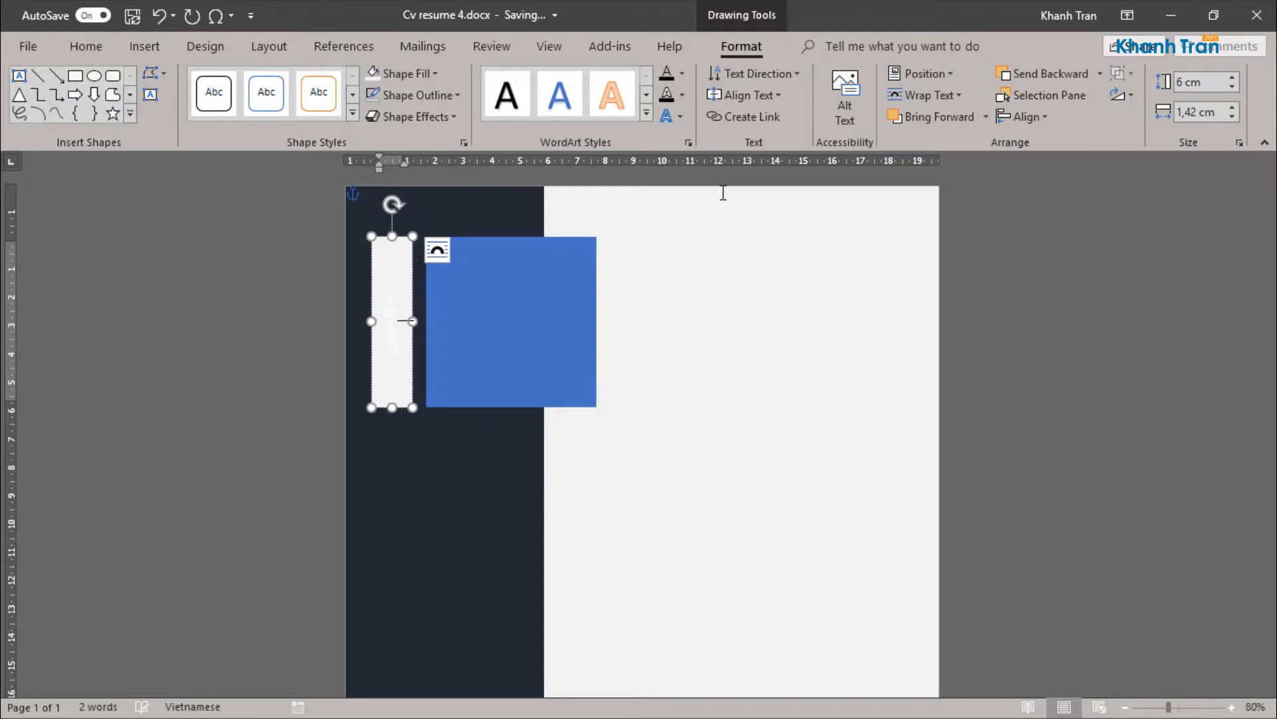
# Step: Set the font color of the "RESUME OF" text to dark blue-gray
pyautogui.click(107, 41)
pyautogui.click(392, 114)
pyautogui.click(395, 177)
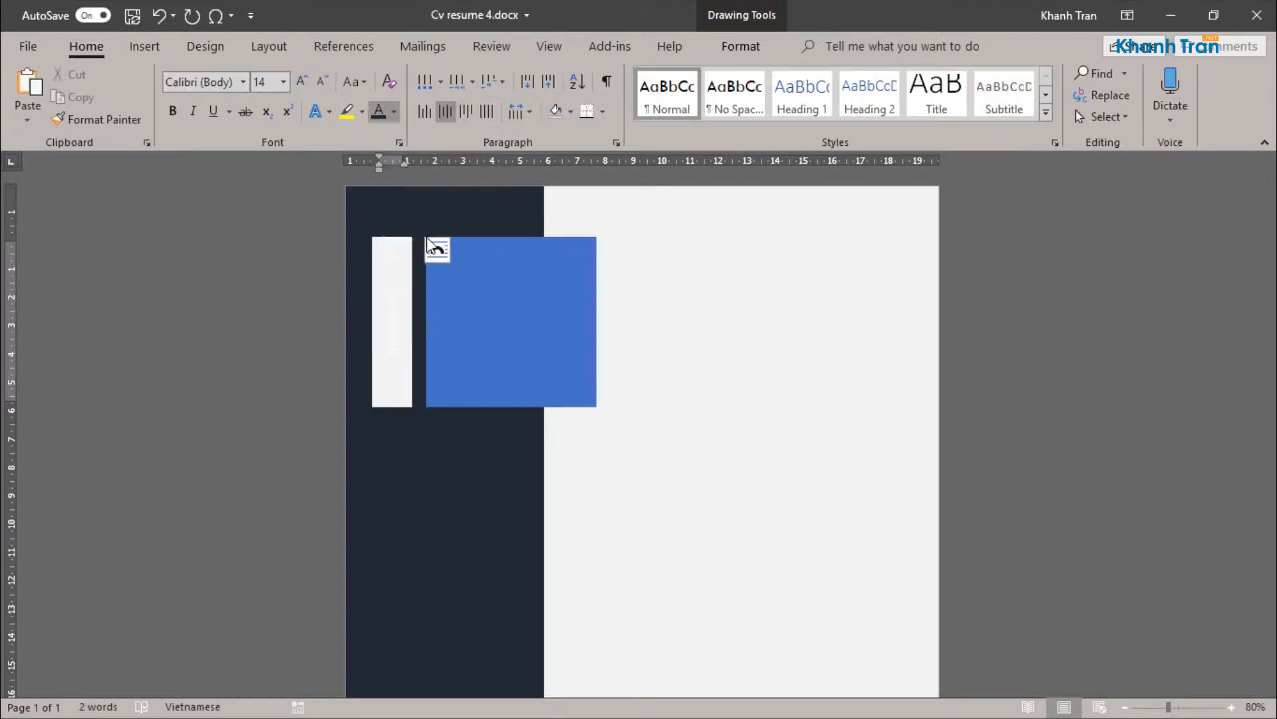
pyautogui.moveTo(394, 359); pyautogui.dragTo(416, 247)
pyautogui.click(432, 249)
pyautogui.click(395, 112)
pyautogui.click(395, 178)
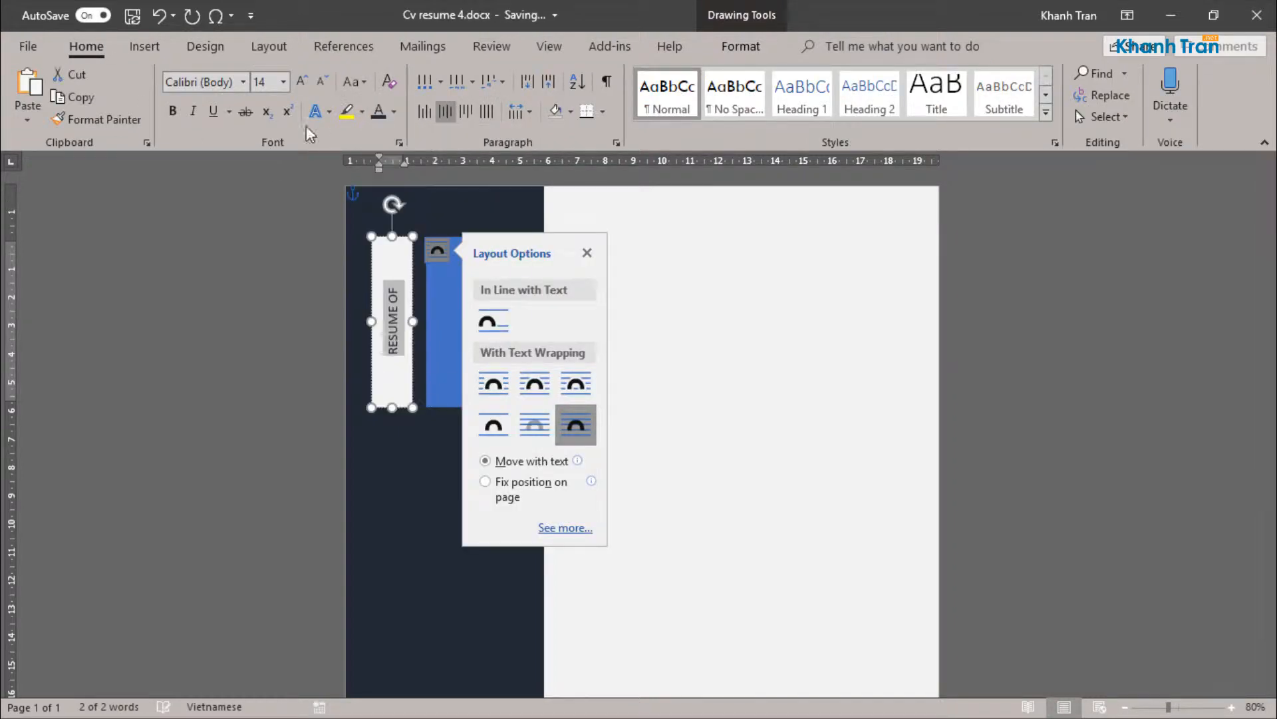
# Step: Format the "RESUME OF" text as bold Tw Cen MT at 22 pt
pyautogui.click(284, 81)
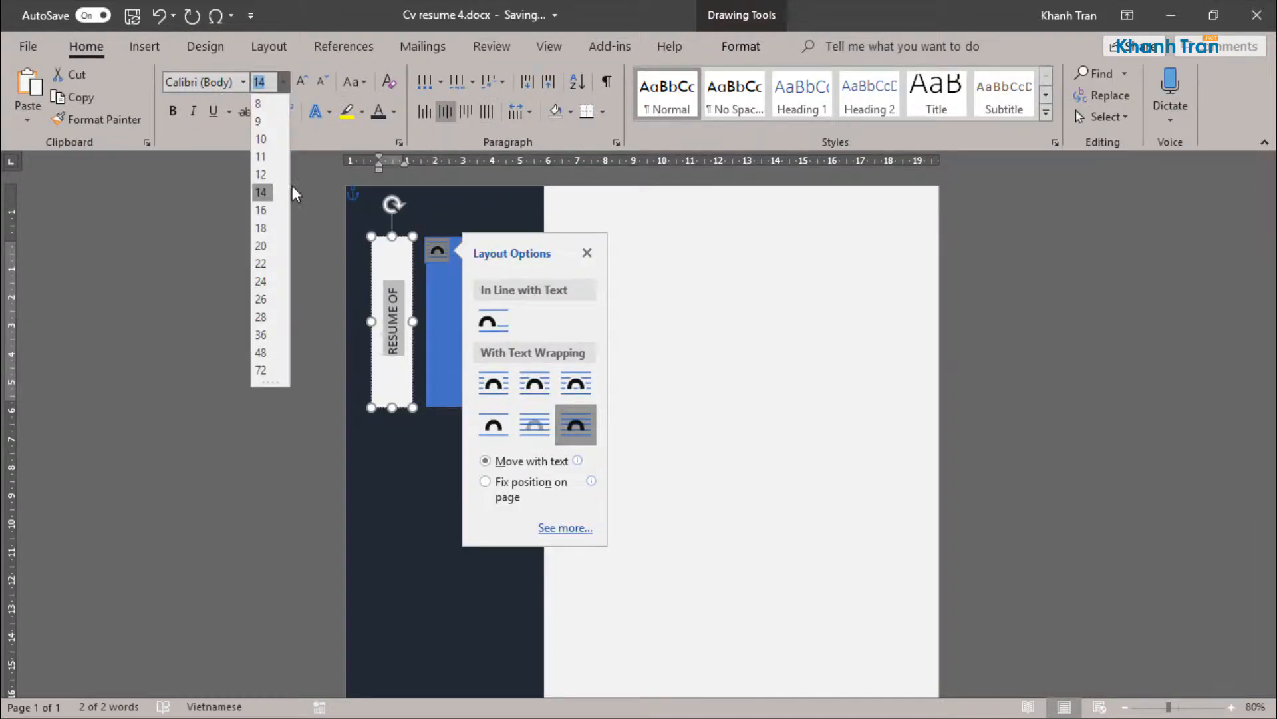
pyautogui.click(261, 246)
pyautogui.click(172, 111)
pyautogui.click(219, 79)
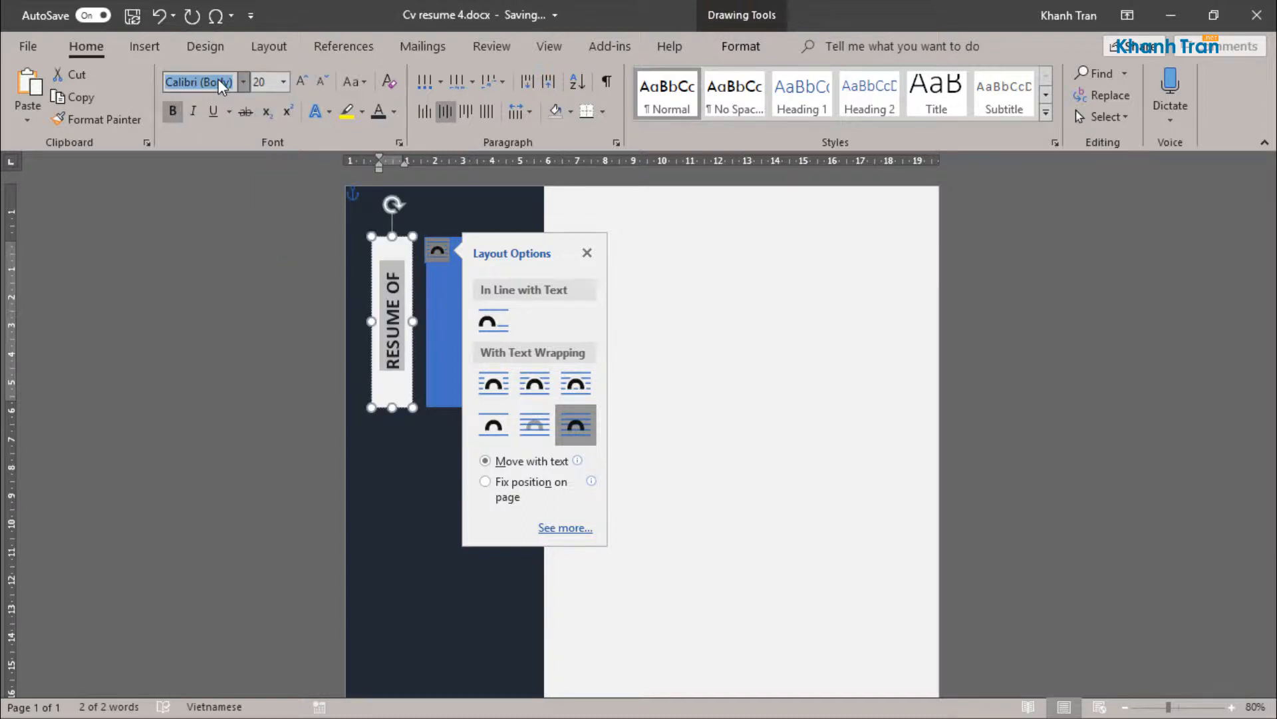
pyautogui.write('Tw Cen MT')
pyautogui.press('Return')
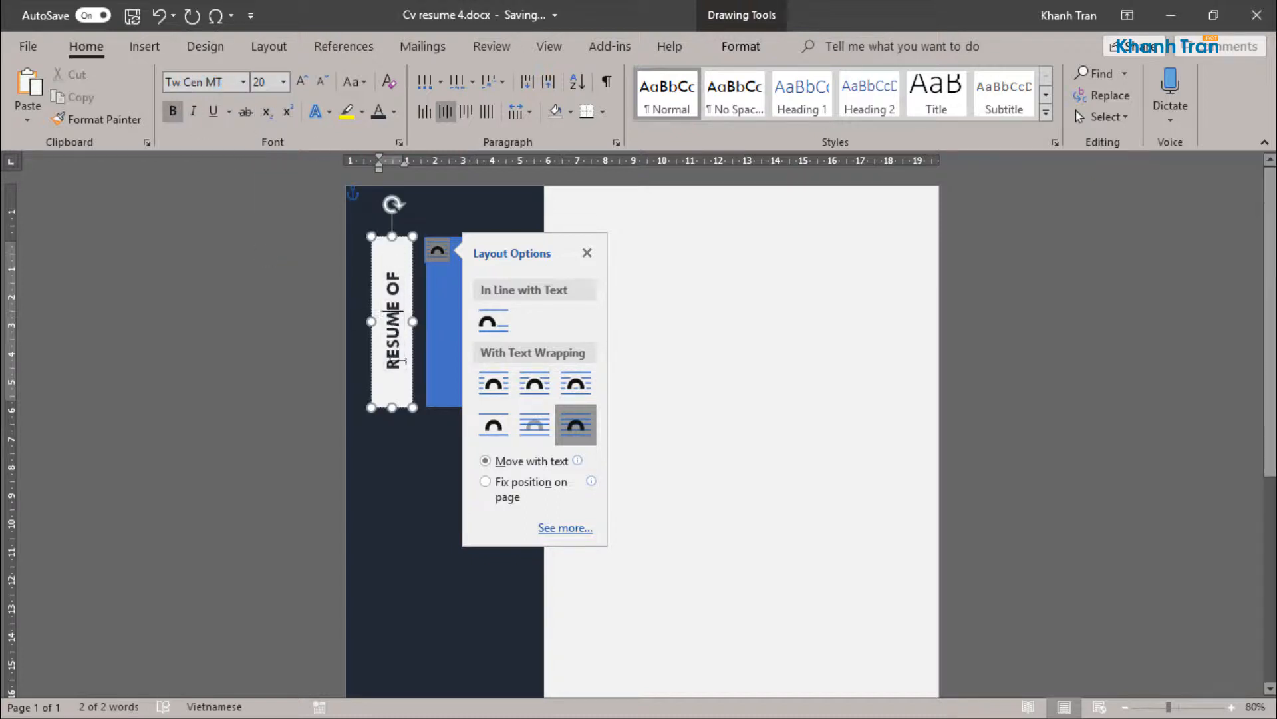
pyautogui.click(284, 83)
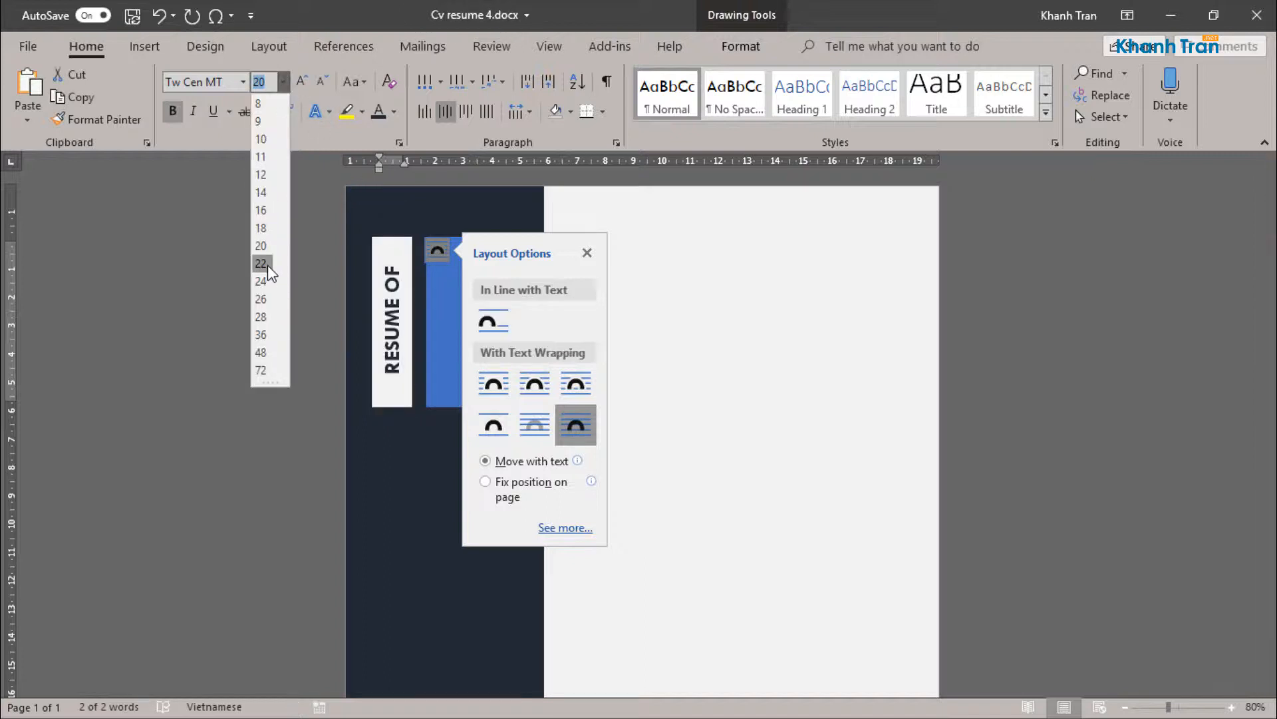
pyautogui.click(268, 265)
# Step: Expand the character spacing of the "RESUME OF" text in the advanced font settings
pyautogui.click(404, 143)
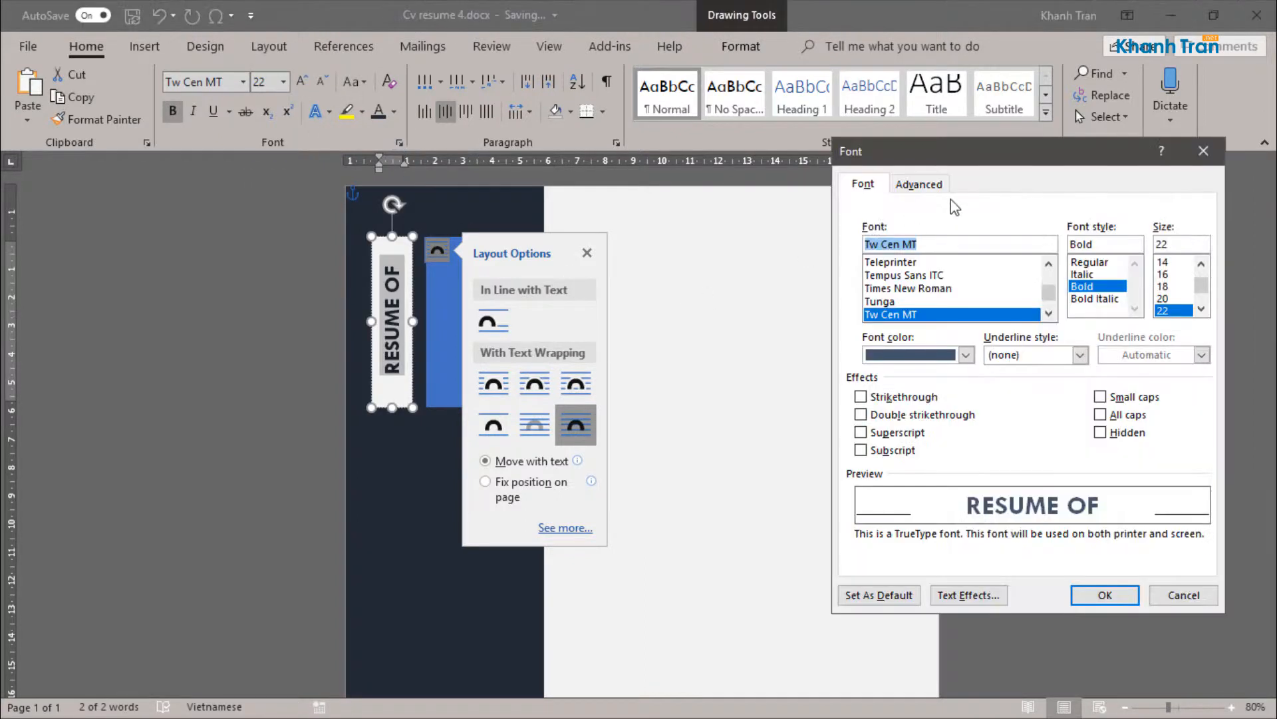
pyautogui.click(919, 184)
pyautogui.click(1142, 247)
pyautogui.click(1142, 248)
pyautogui.click(1104, 595)
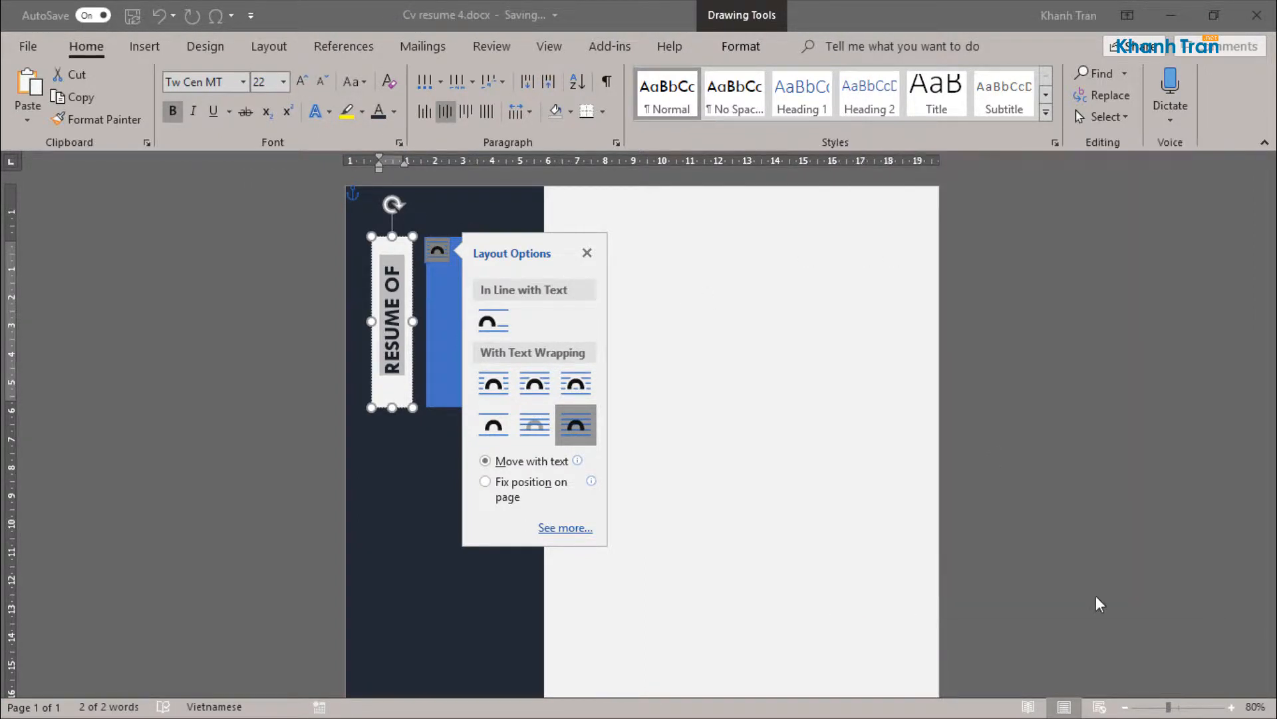
pyautogui.click(587, 253)
pyautogui.click(649, 261)
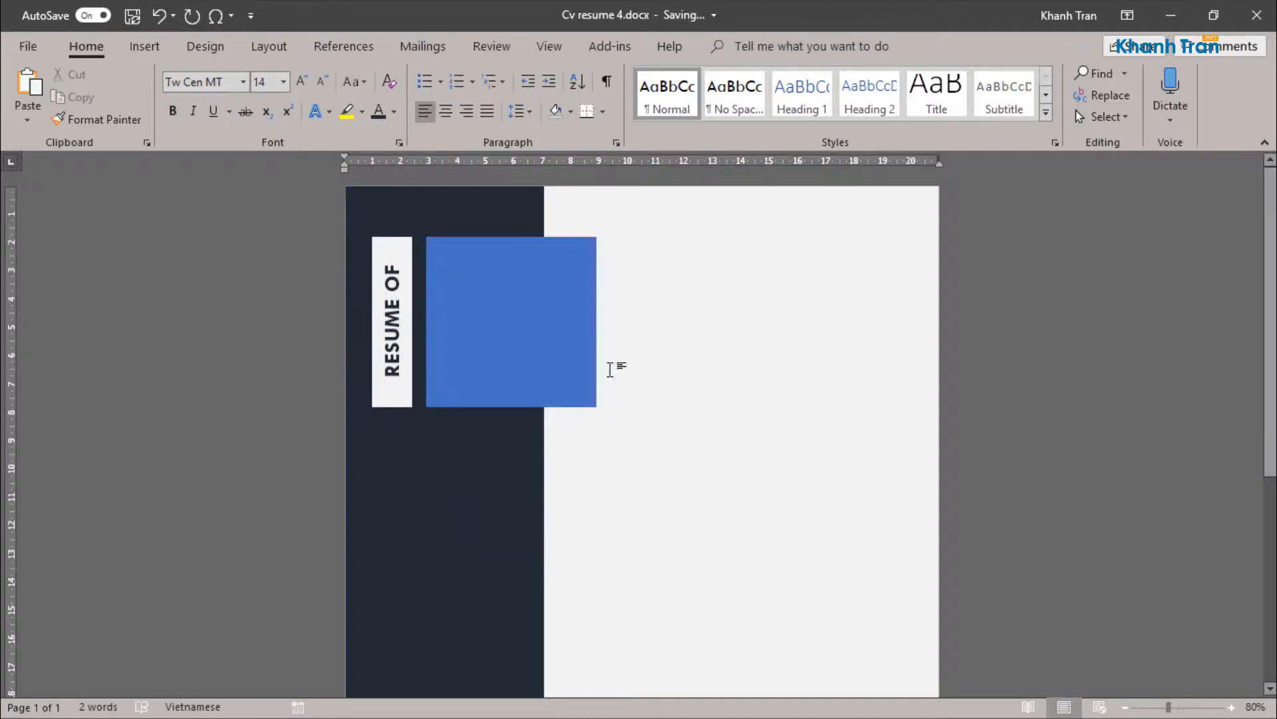
# Step: Fill the blue square with the portrait photo of the woman in glasses from a picture file
pyautogui.click(548, 275)
pyautogui.click(742, 45)
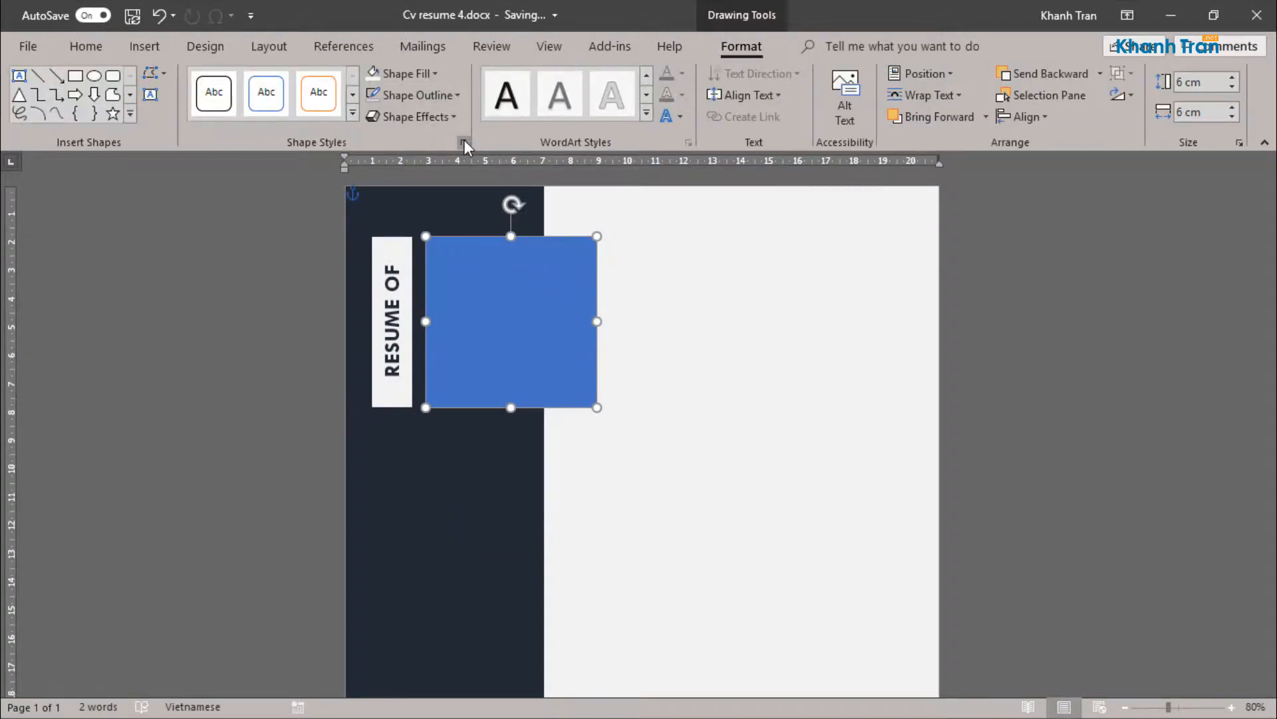
pyautogui.click(464, 143)
pyautogui.click(1087, 342)
pyautogui.click(1076, 414)
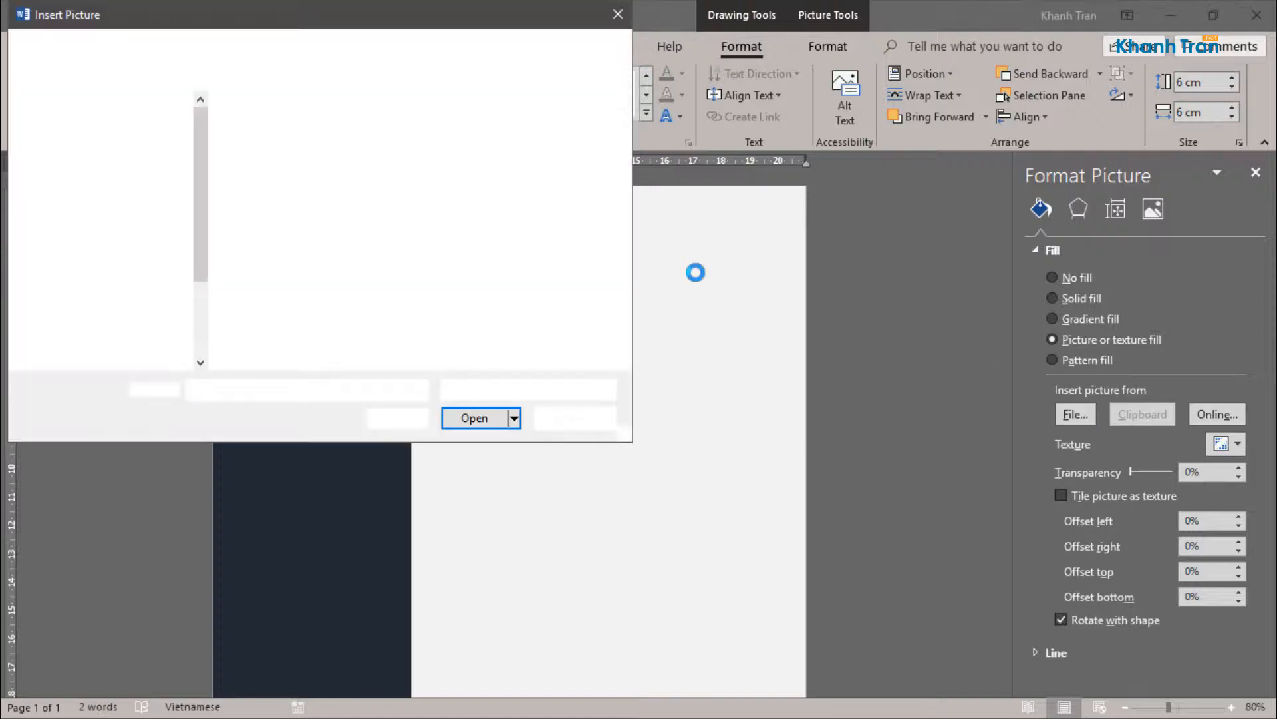
pyautogui.click(276, 142)
pyautogui.click(474, 418)
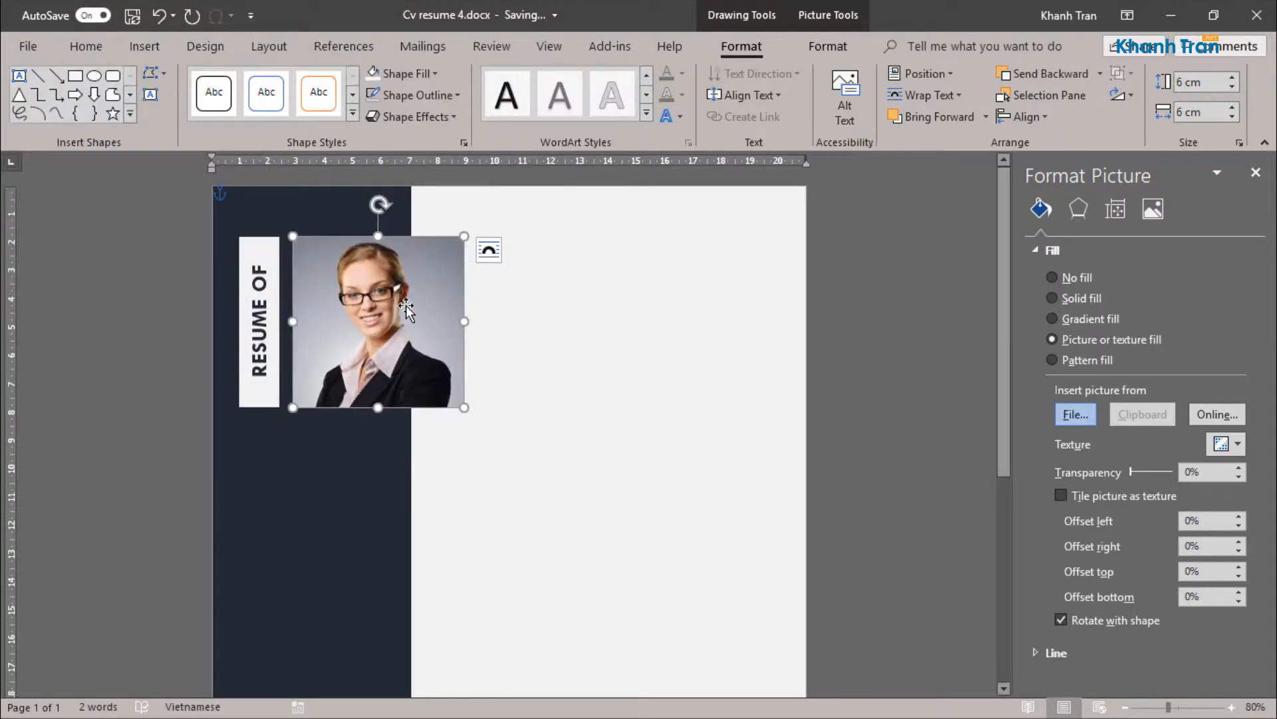
pyautogui.click(1256, 173)
pyautogui.click(795, 326)
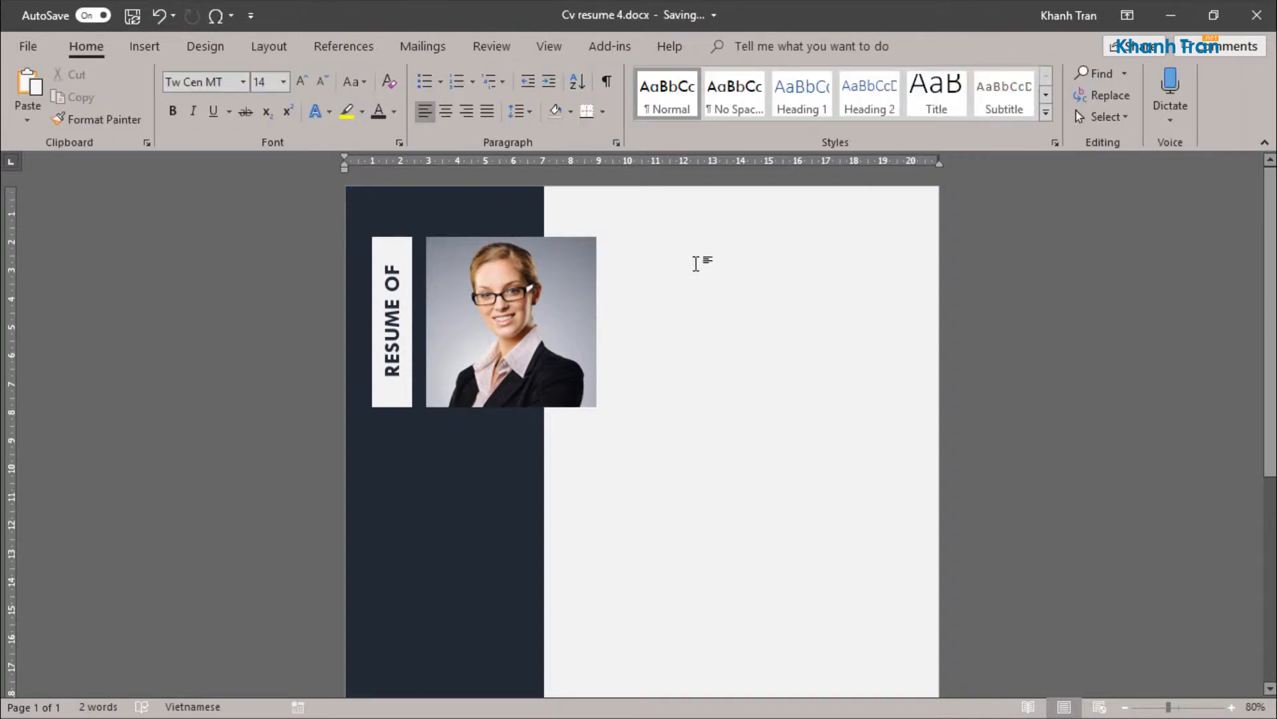
# Step: Insert a text box about 3.99 cm high and 5.48 cm wide beside the portrait photo, with no fill and no outline
pyautogui.click(145, 46)
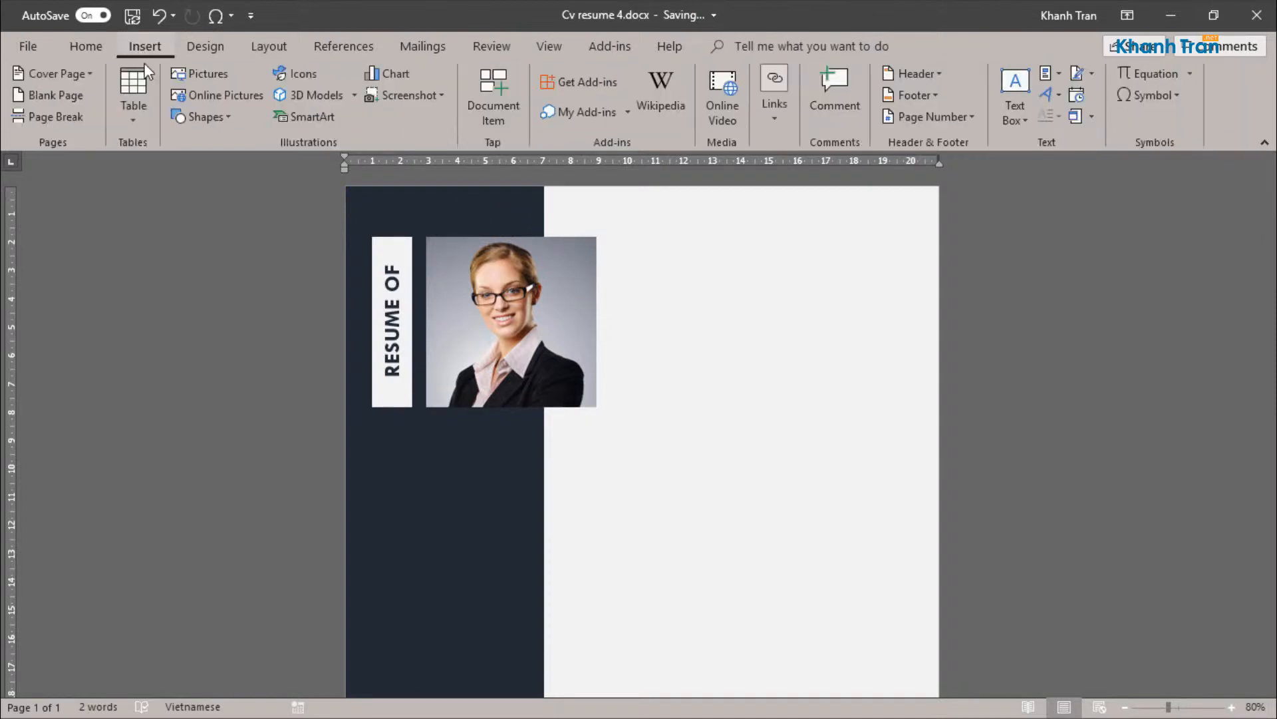
pyautogui.click(200, 117)
pyautogui.click(177, 253)
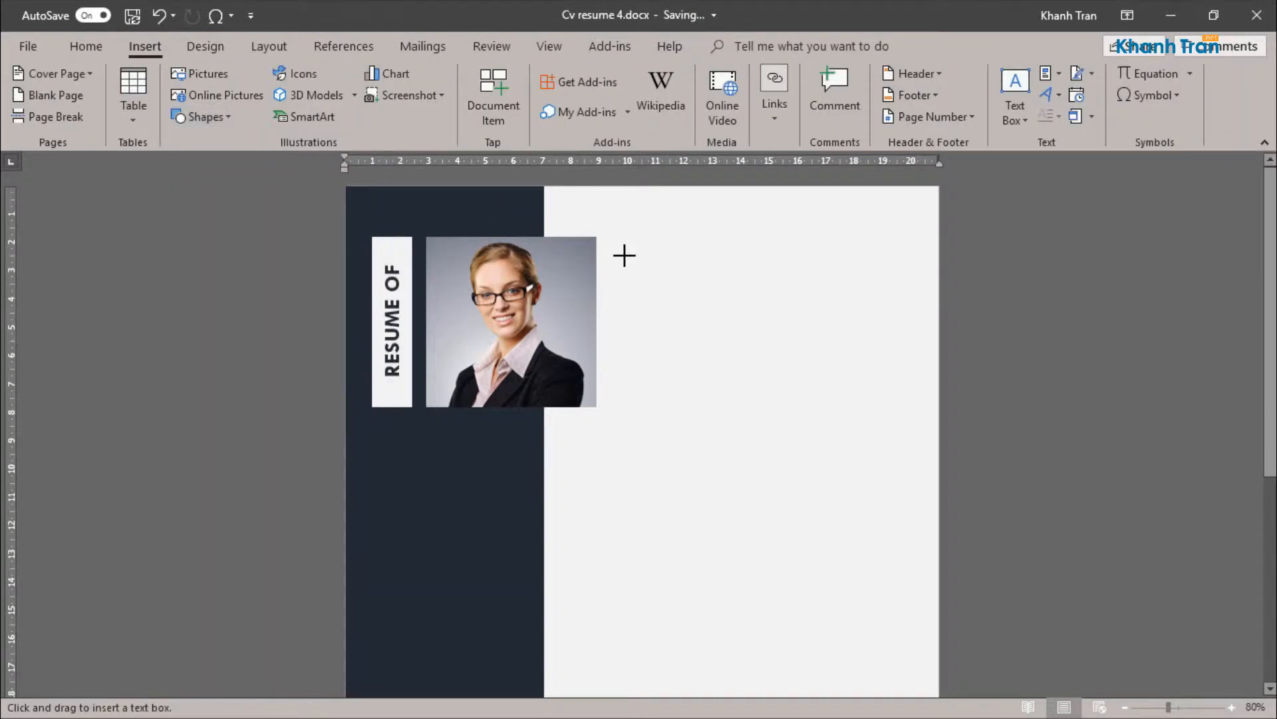
pyautogui.moveTo(614, 244)
pyautogui.mouseDown()
pyautogui.moveTo(773, 339)
pyautogui.moveTo(769, 358)
pyautogui.mouseUp()
pyautogui.click(401, 73)
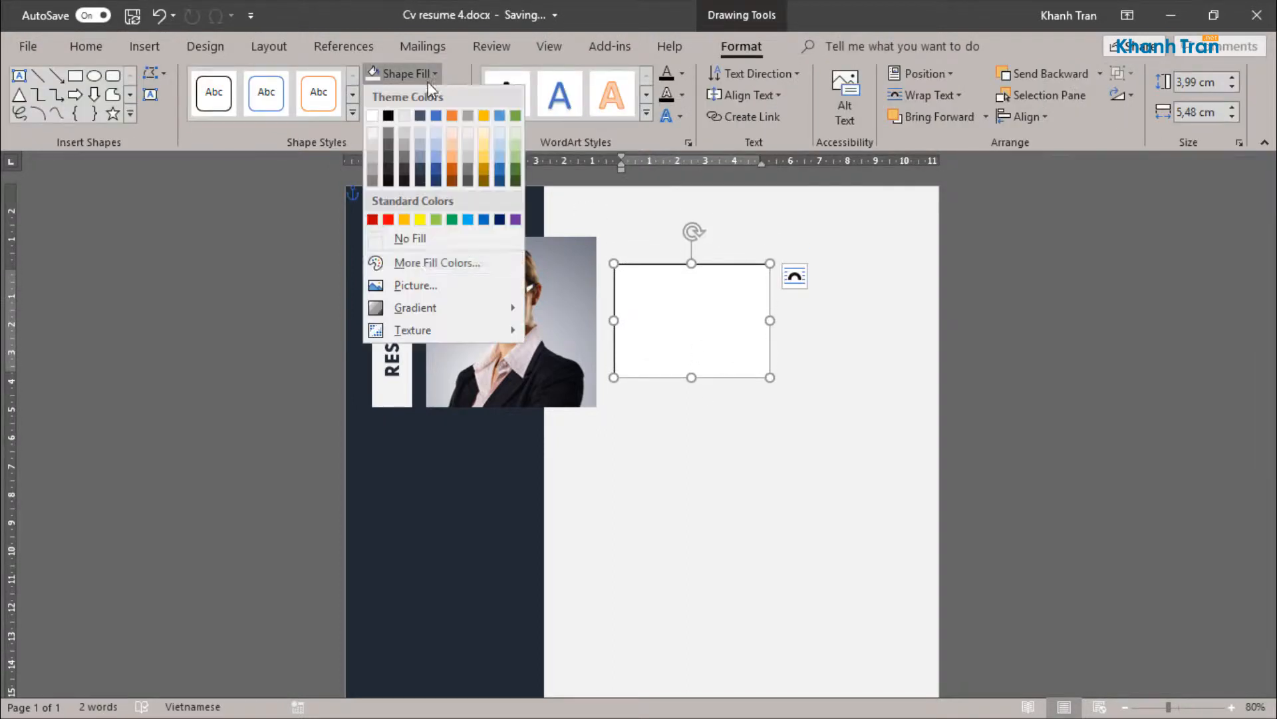
pyautogui.click(389, 241)
pyautogui.click(413, 95)
pyautogui.click(399, 260)
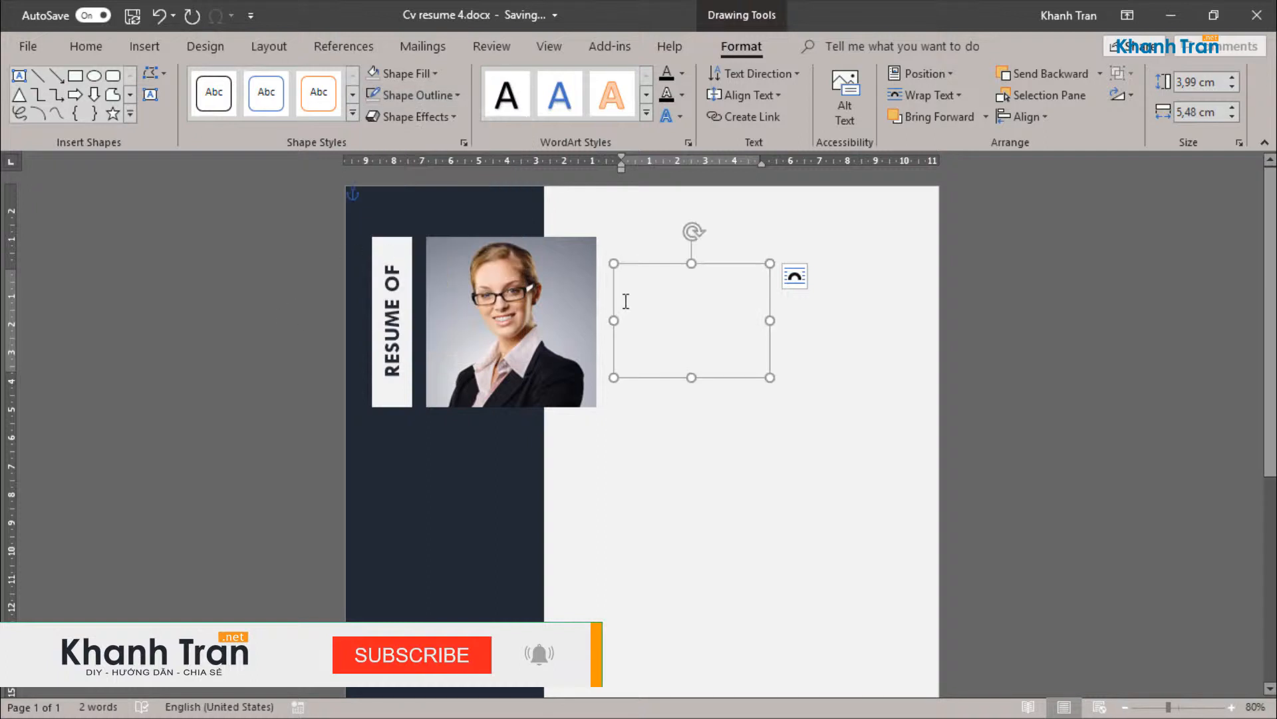
# Step: Enter the person's full name on two lines in bold 36 pt Calibri capitals and shorten the text box to fit it
pyautogui.click(626, 301)
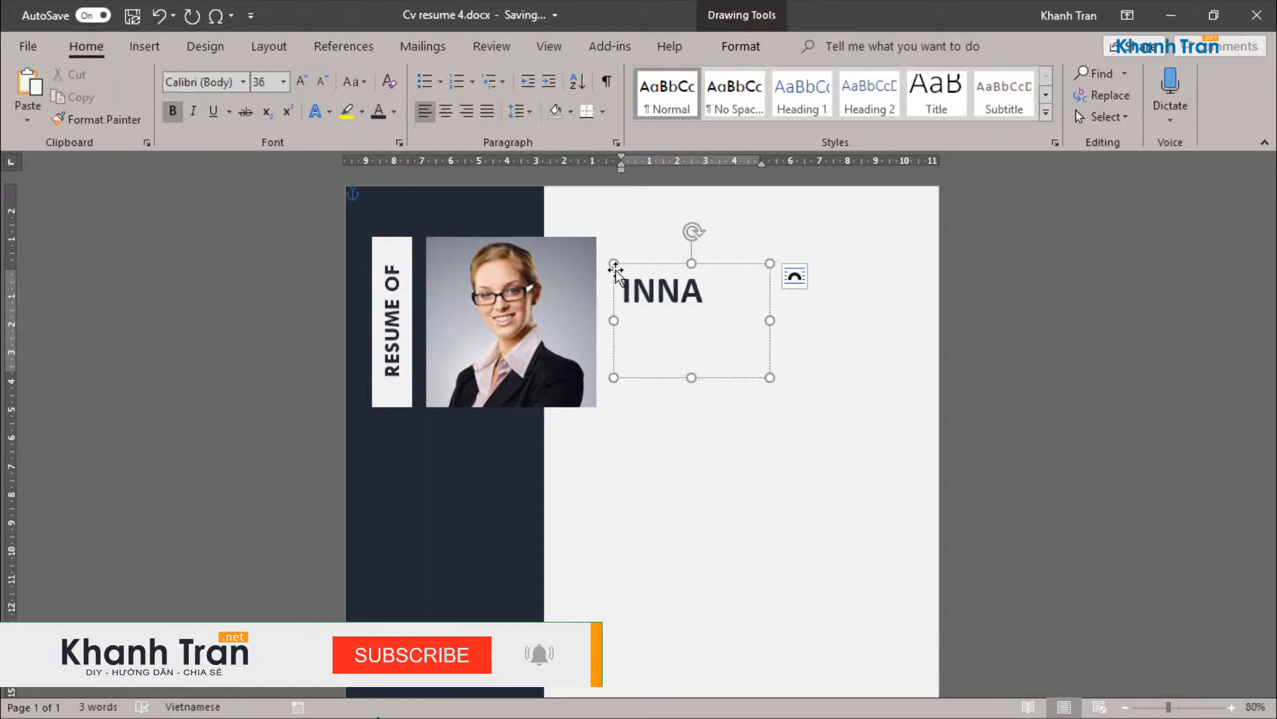
pyautogui.press('Return')
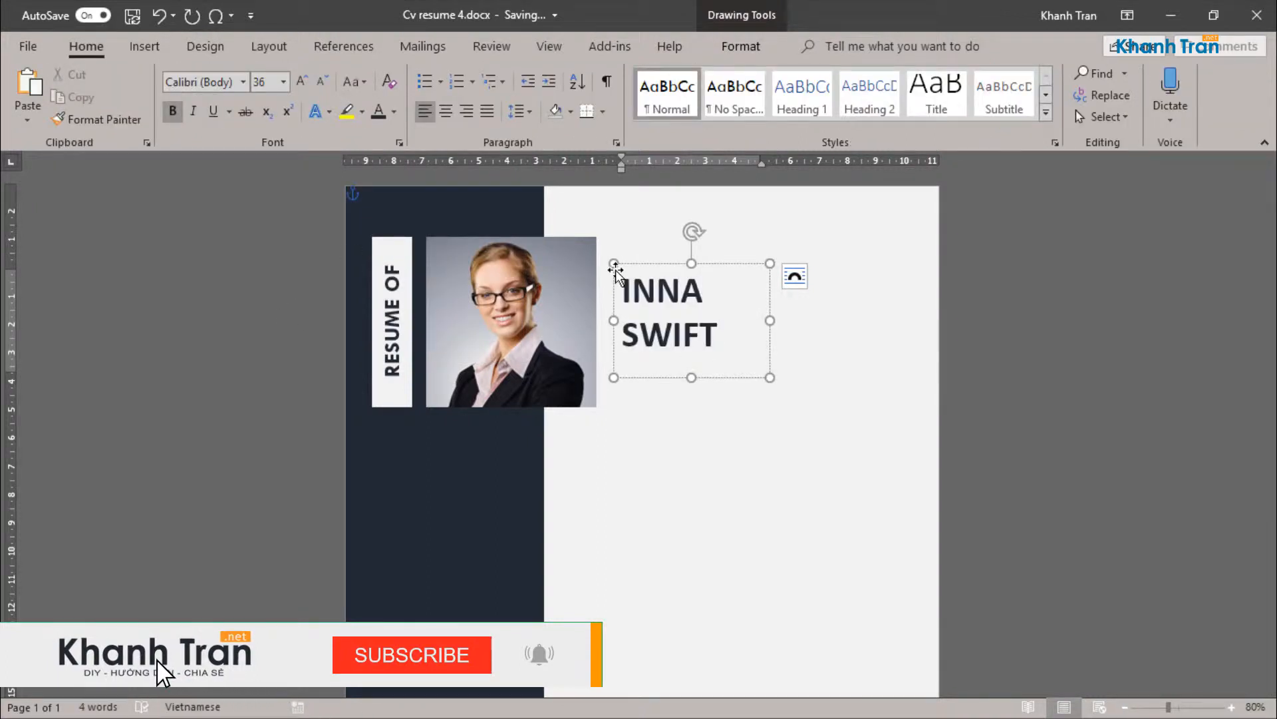
pyautogui.click(779, 234)
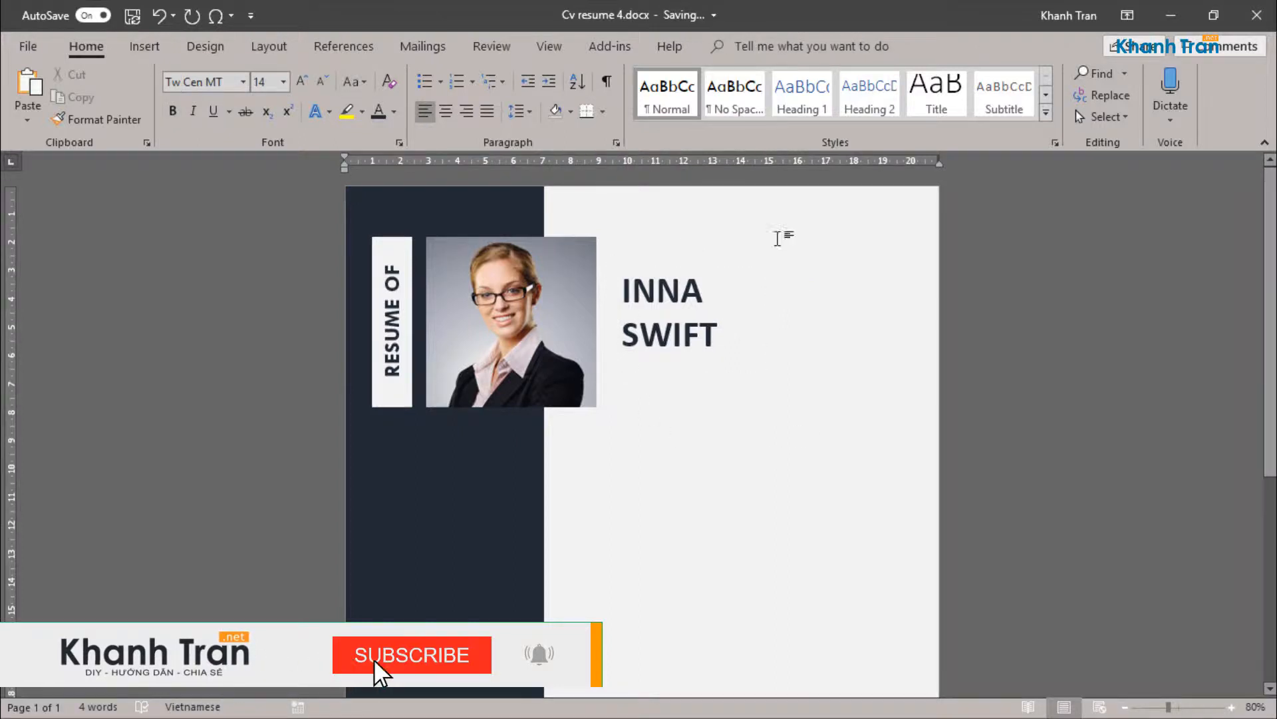
pyautogui.click(676, 353)
pyautogui.moveTo(691, 377); pyautogui.dragTo(690, 358)
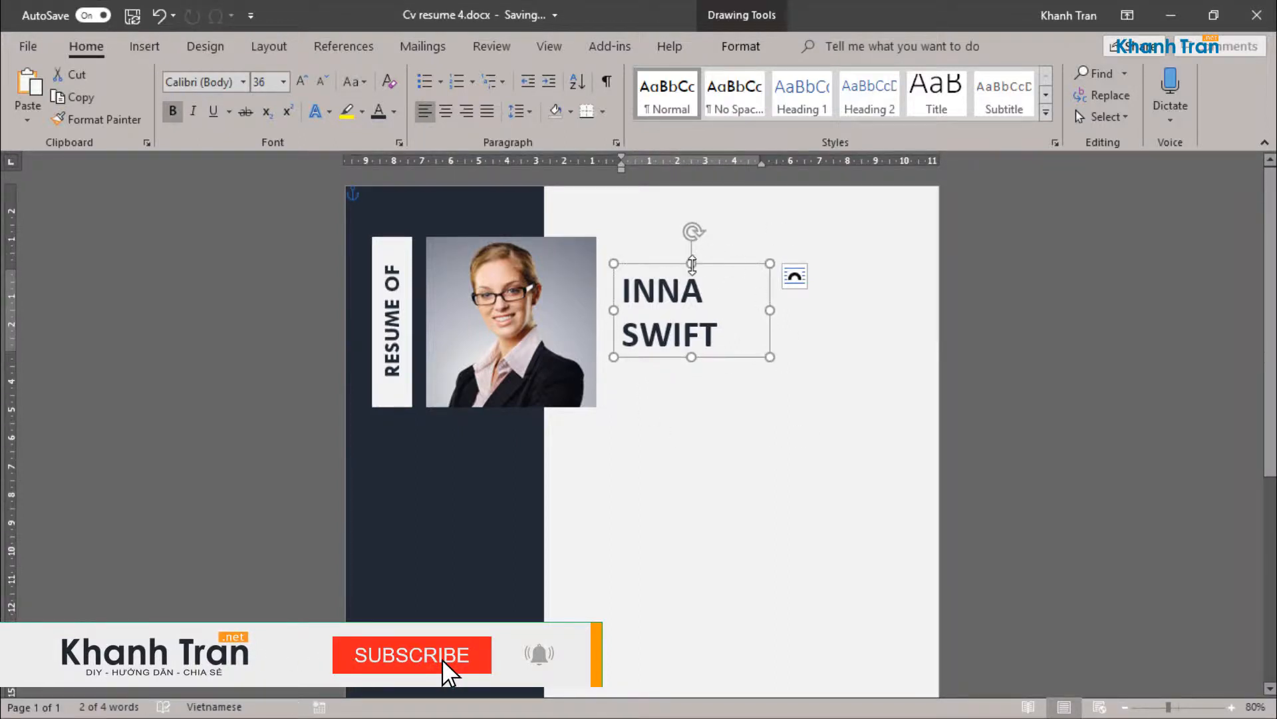
# Step: Duplicate the name text box directly below the original and widen the copy slightly
pyautogui.moveTo(692, 264); pyautogui.dragTo(717, 342)
pyautogui.click(714, 371)
pyautogui.click(702, 337)
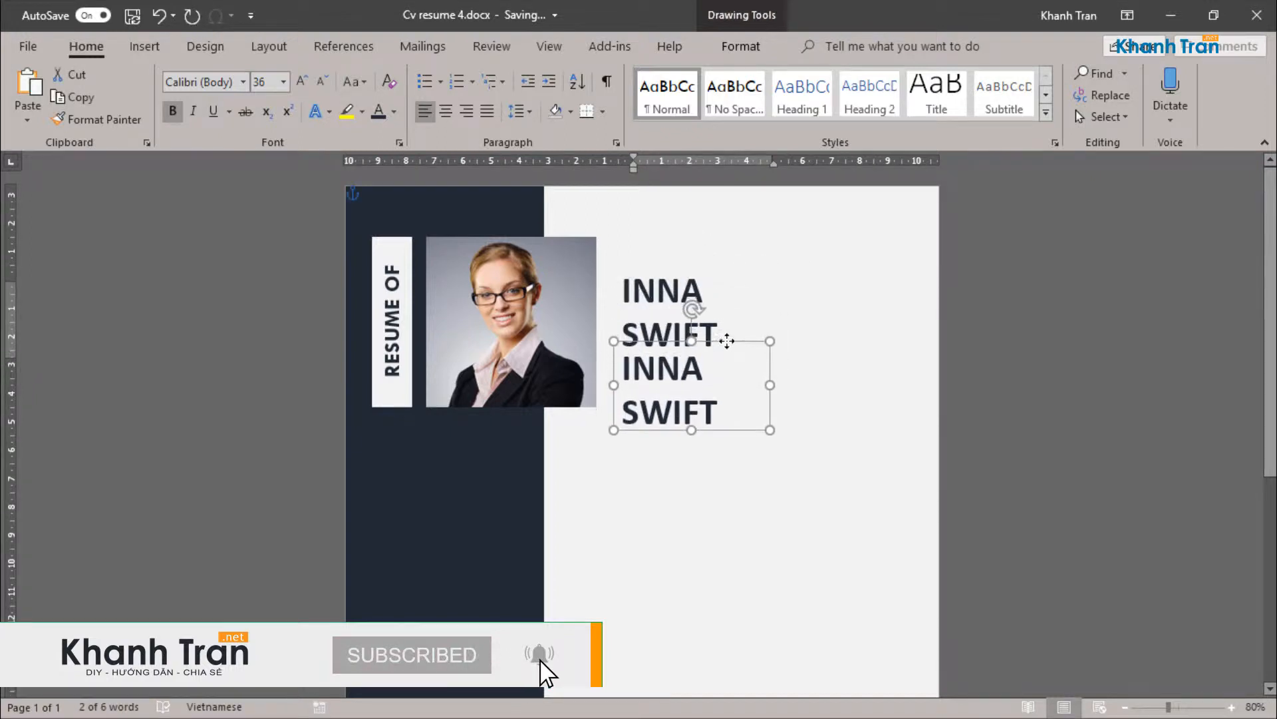
pyautogui.moveTo(770, 383); pyautogui.dragTo(796, 380)
# Step: Set the text in the copied name box to 24 pt and color it dark gray
pyautogui.tripleClick(686, 399)
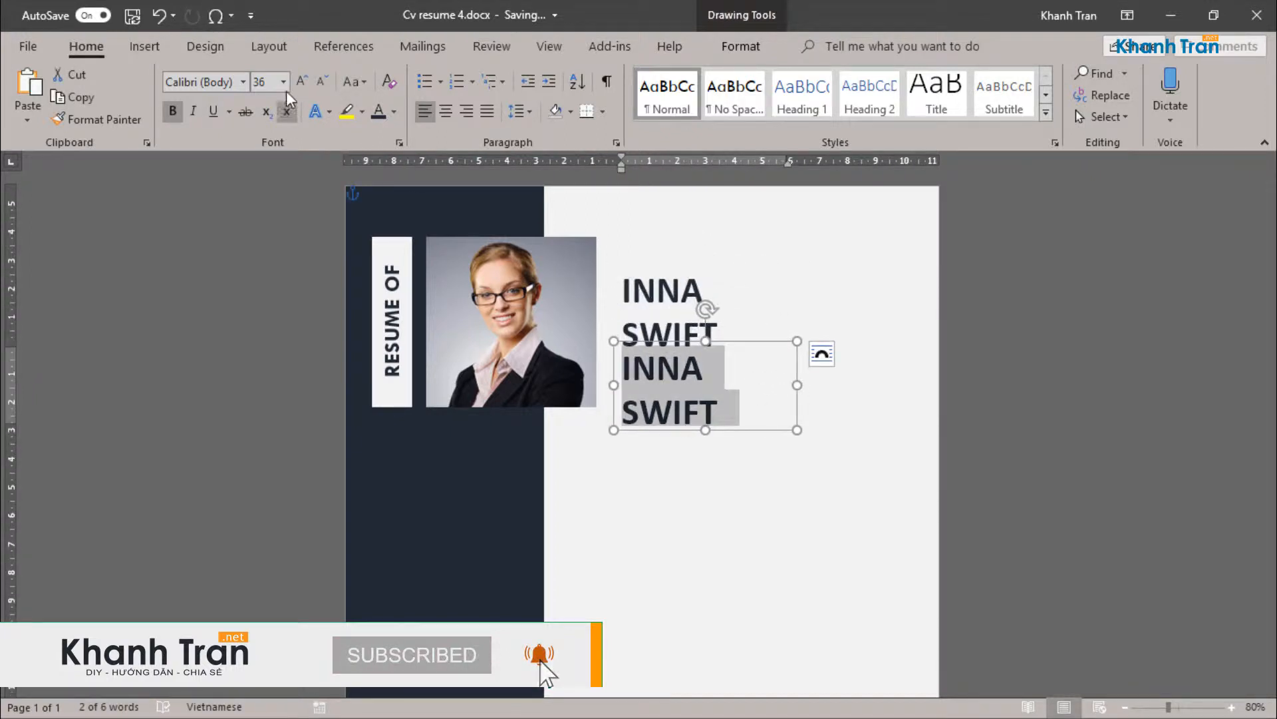
pyautogui.click(283, 81)
pyautogui.click(263, 281)
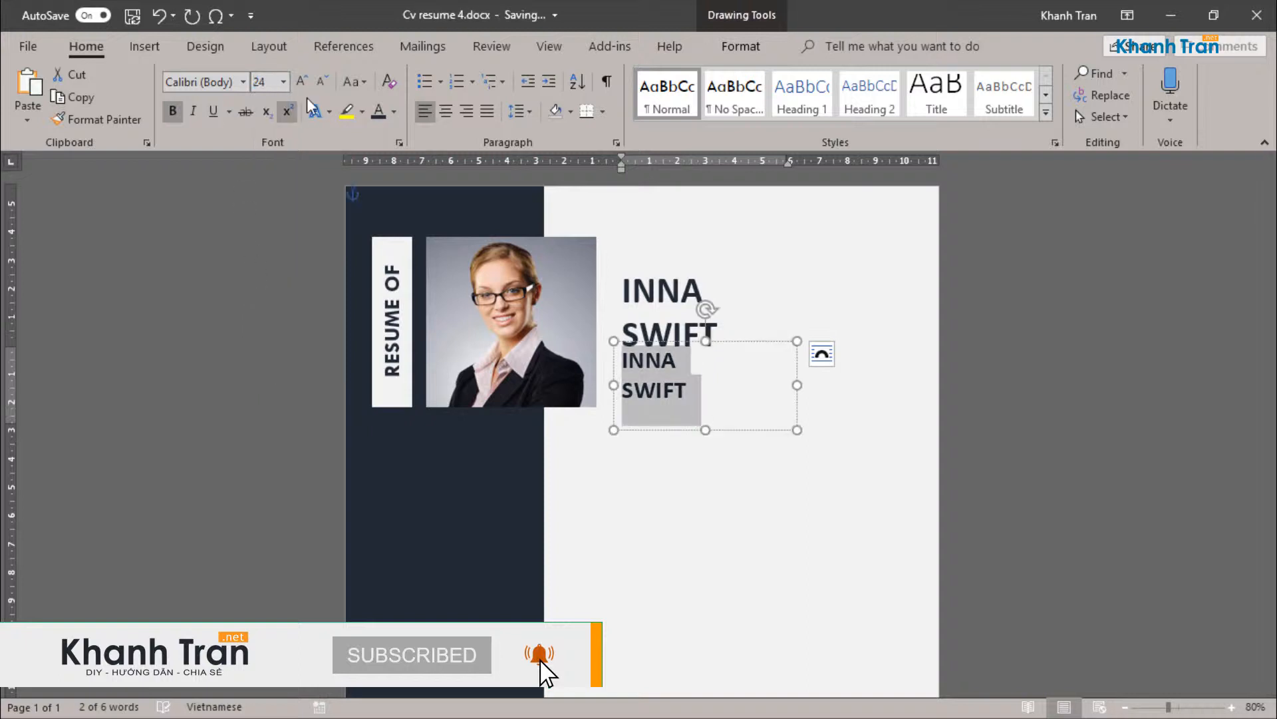
pyautogui.click(395, 111)
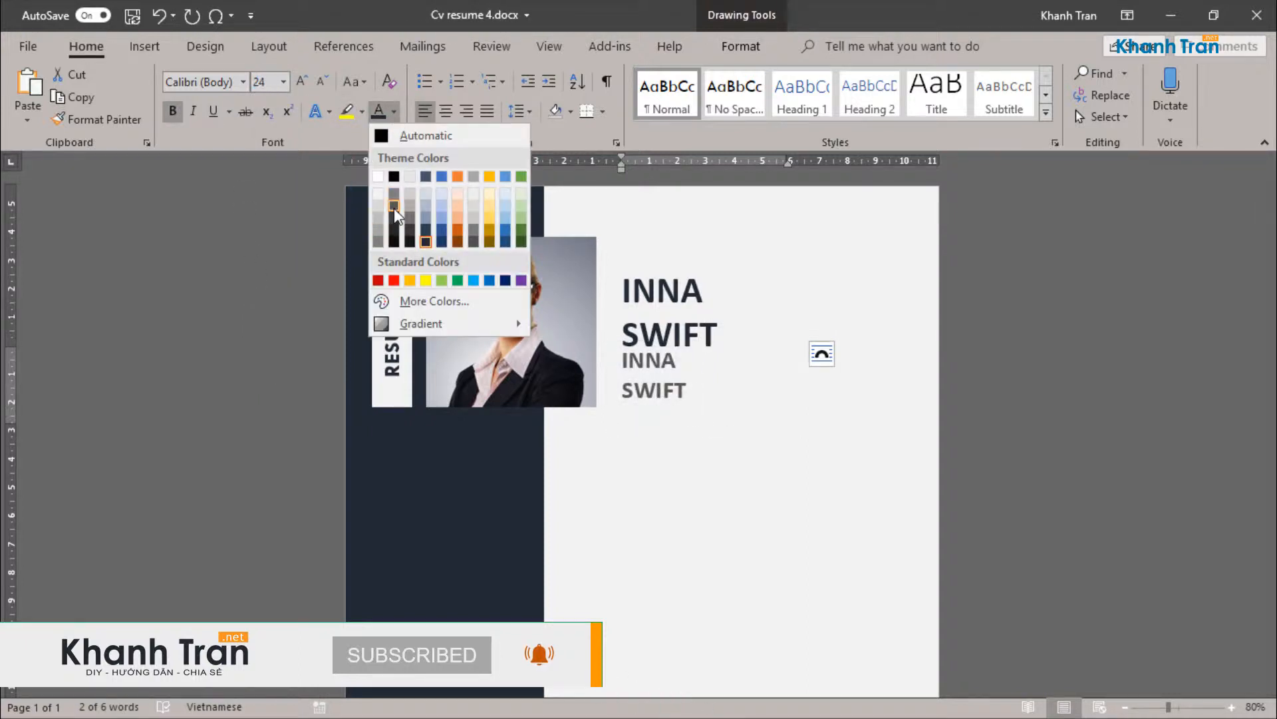
pyautogui.click(394, 207)
# Step: Replace the copied name with "YOUR JOB POST" without bold and shorten its text box to a single line
pyautogui.write('YOUR JO')
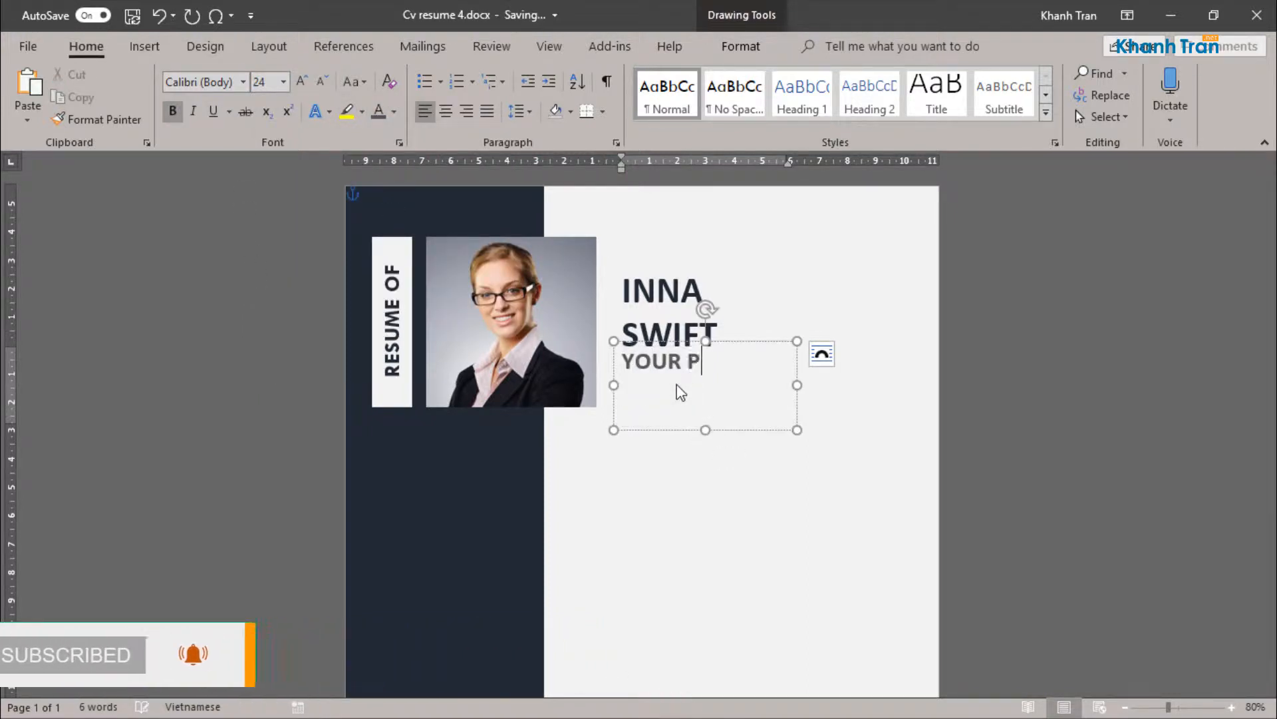
pyautogui.write('B POST')
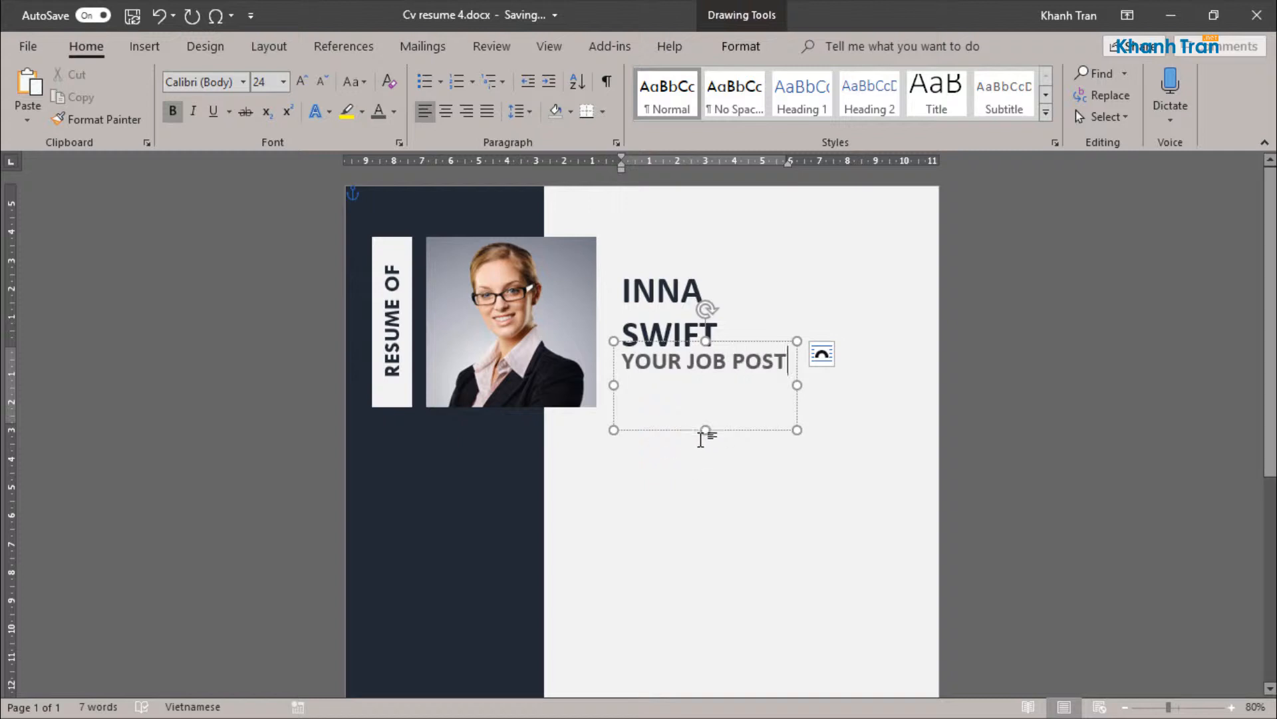
pyautogui.moveTo(704, 430); pyautogui.dragTo(740, 352)
pyautogui.hotkey('ctrl', 'b')
pyautogui.click(807, 408)
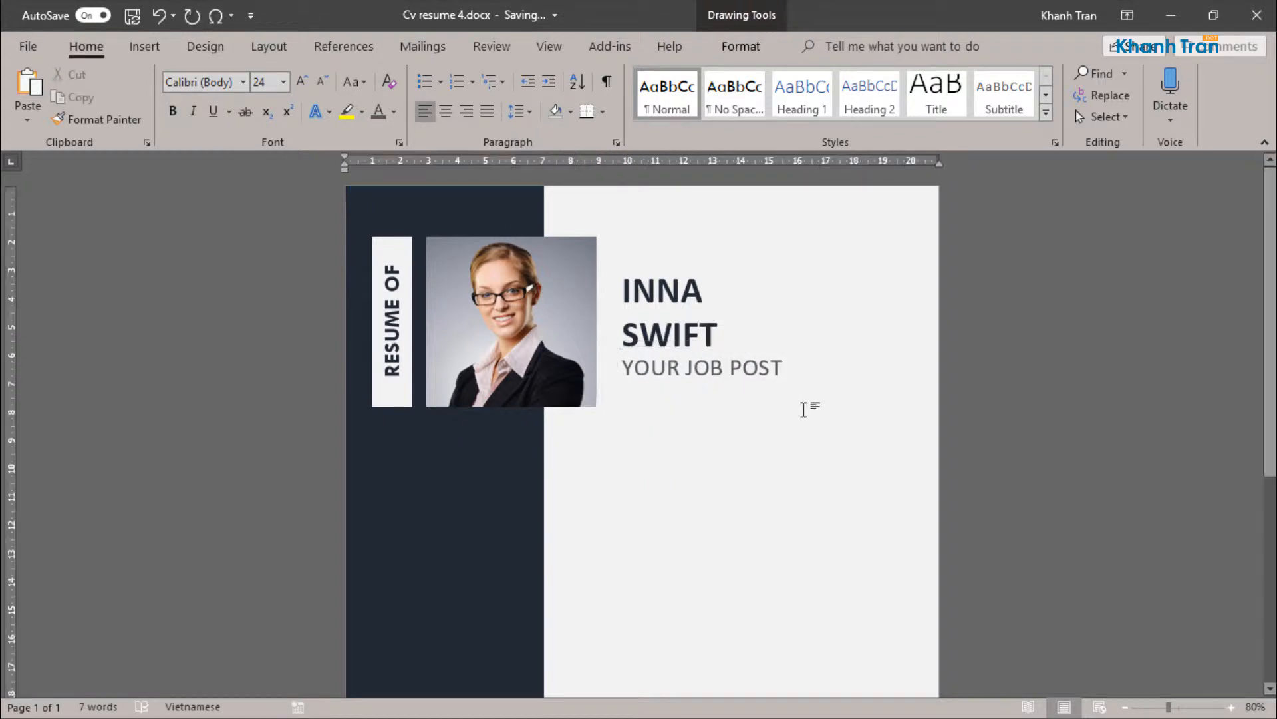
# Step: Set the job title line to 20 pt, extend it to "YOUR JOB POST HERE" and widen its text box to fit
pyautogui.click(676, 351)
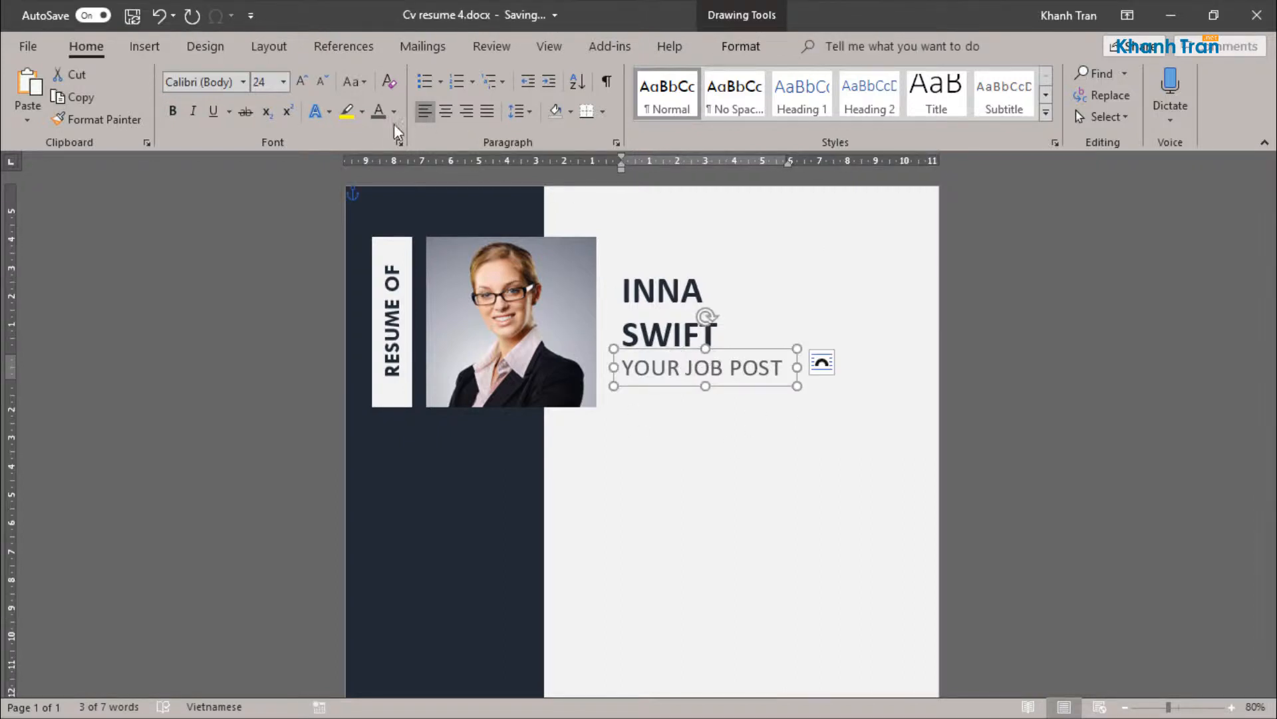
pyautogui.click(283, 81)
pyautogui.click(261, 245)
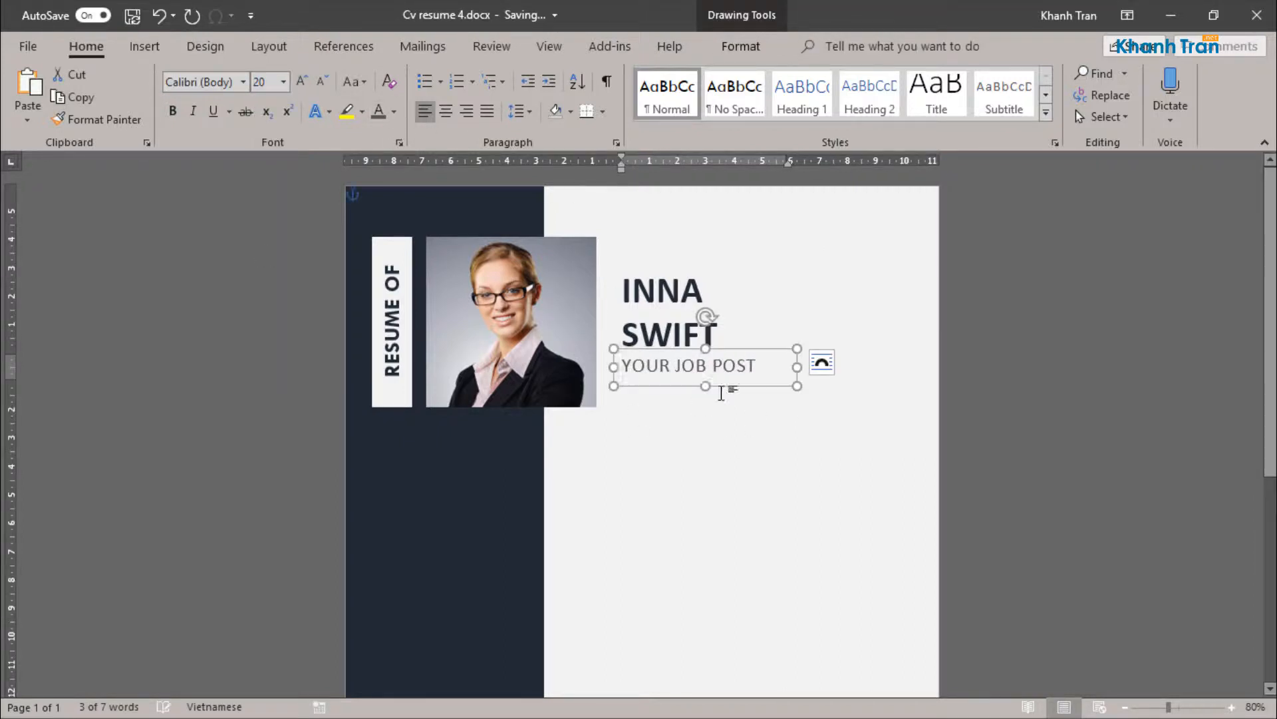
pyautogui.click(748, 368)
pyautogui.write('H')
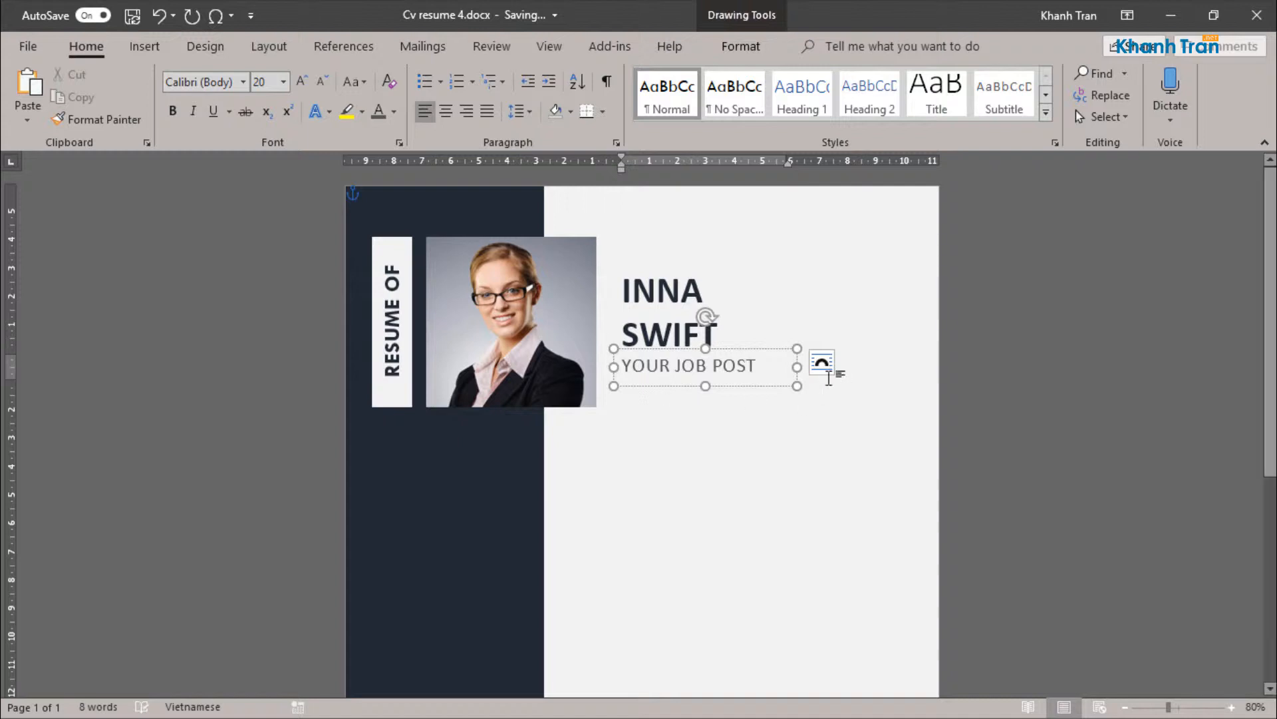
pyautogui.moveTo(797, 366); pyautogui.dragTo(818, 367)
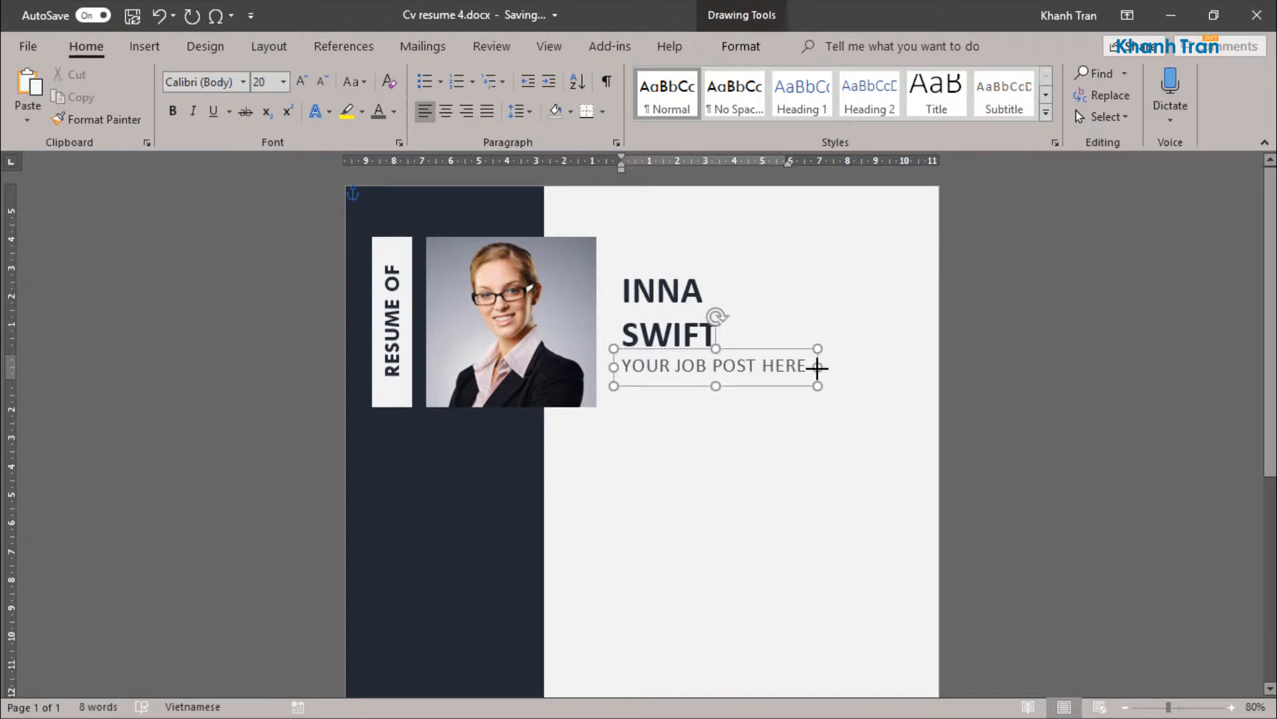
pyautogui.click(782, 459)
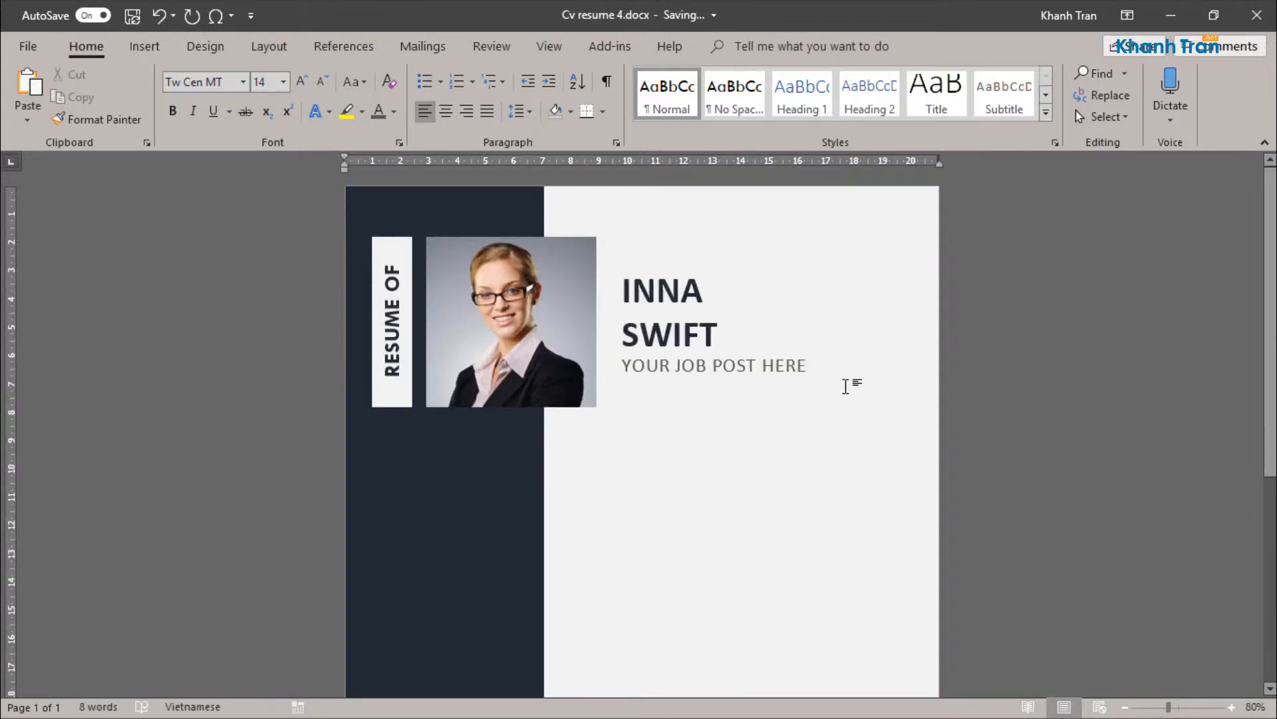
# Step: Duplicate the "YOUR JOB POST HERE" text box and place the copy below the photo, near the sidebar's edge
pyautogui.scroll(-6, 847, 378)
pyautogui.scroll(6, 844, 376)
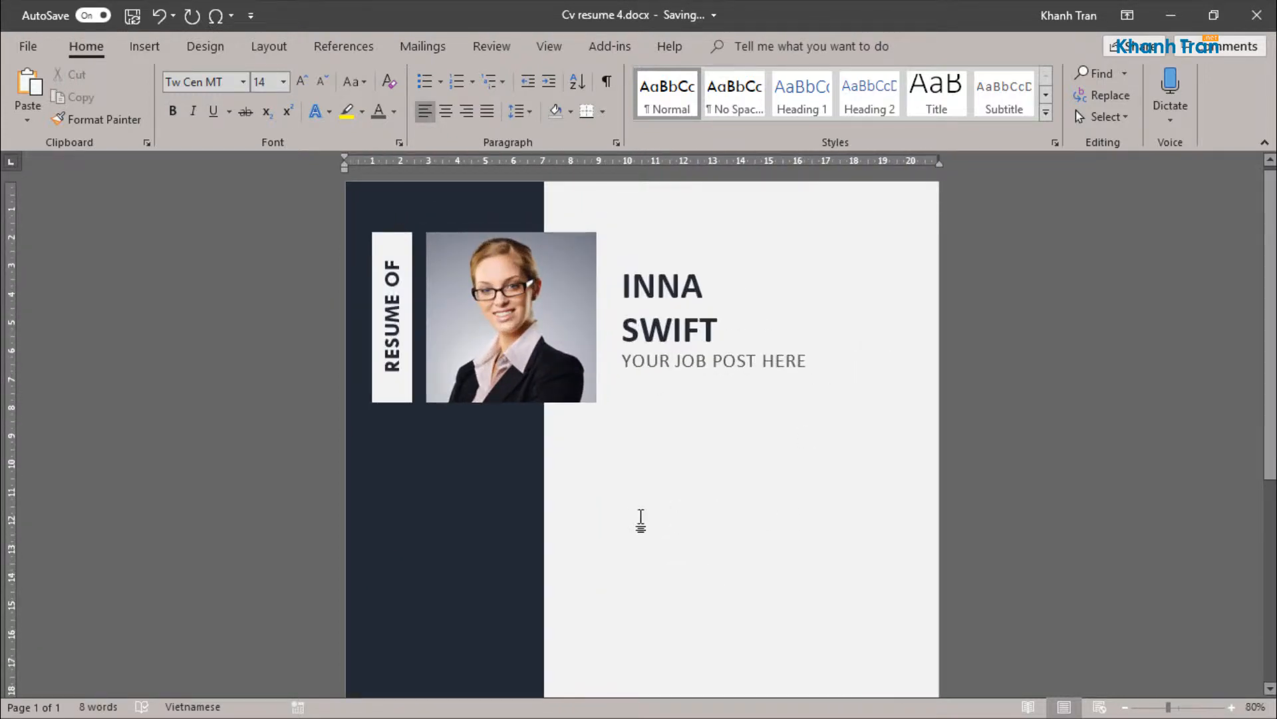
pyautogui.click(710, 367)
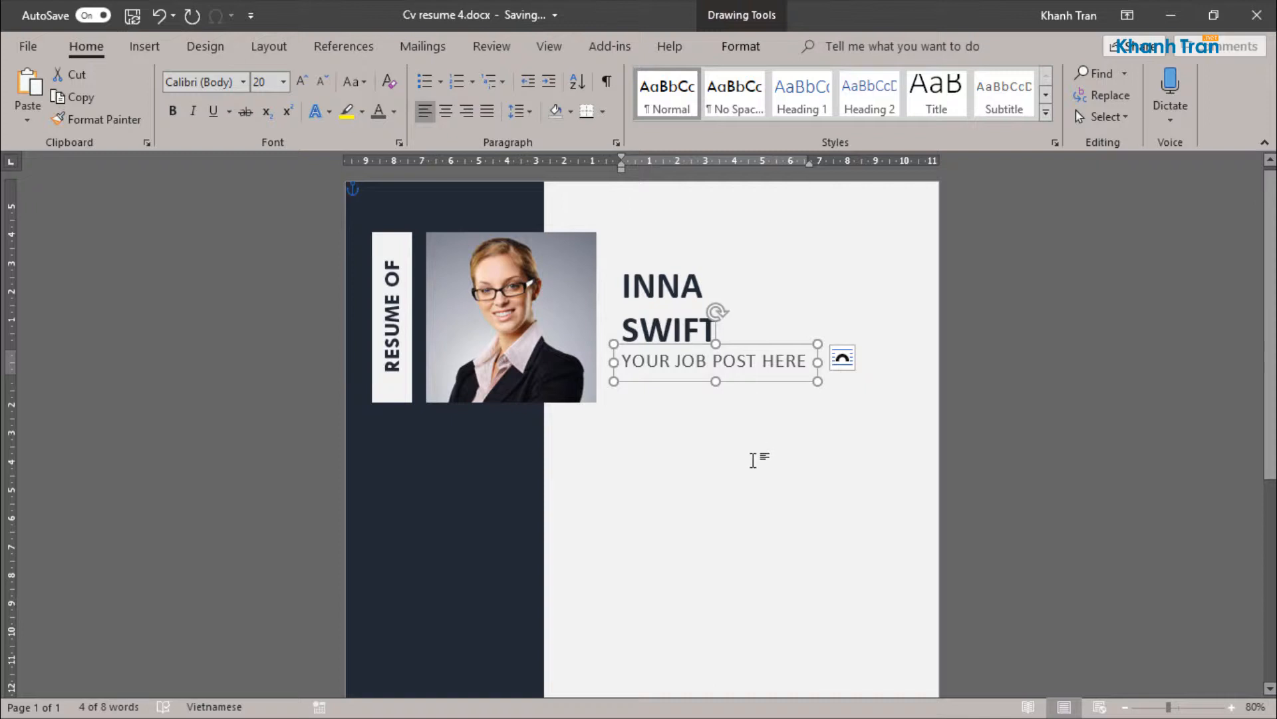
pyautogui.hotkey('ctrl', 'v')
pyautogui.moveTo(753, 393); pyautogui.dragTo(695, 458)
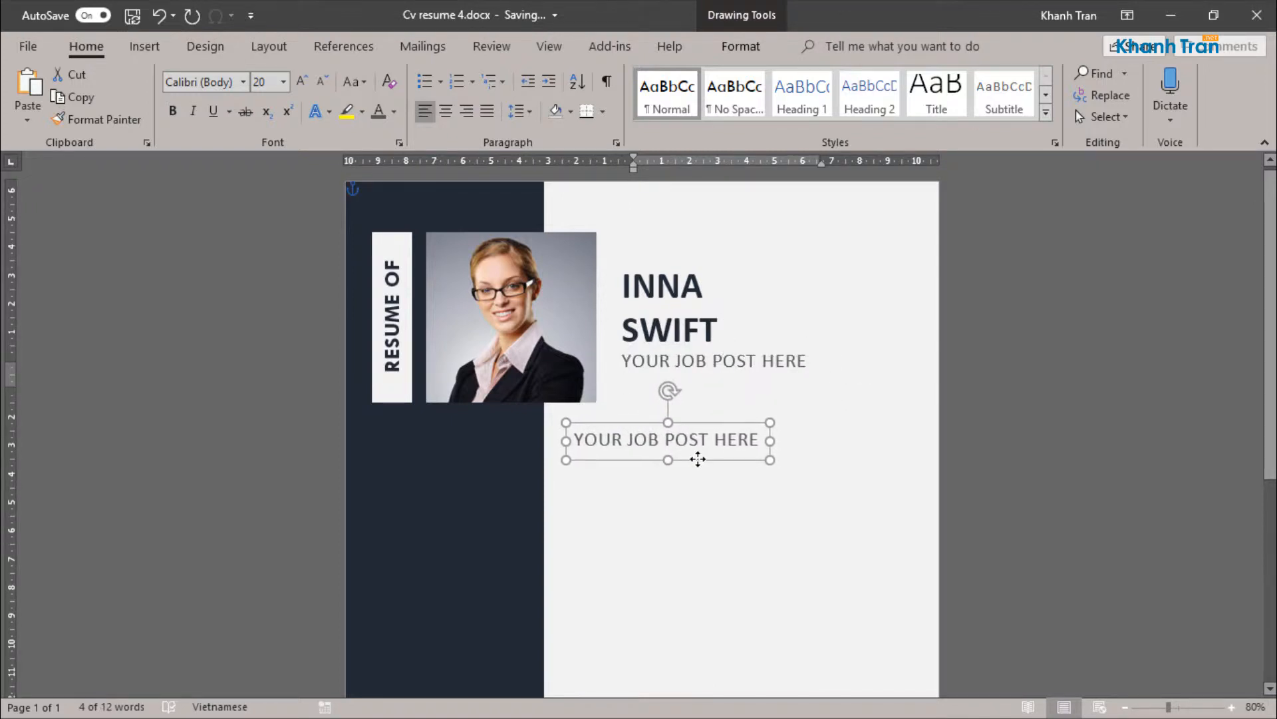
# Step: Format the text in the copied job title box as bold Tw Cen MT
pyautogui.click(173, 110)
pyautogui.click(210, 83)
pyautogui.write('Tw Cen MT')
pyautogui.press('Tab')
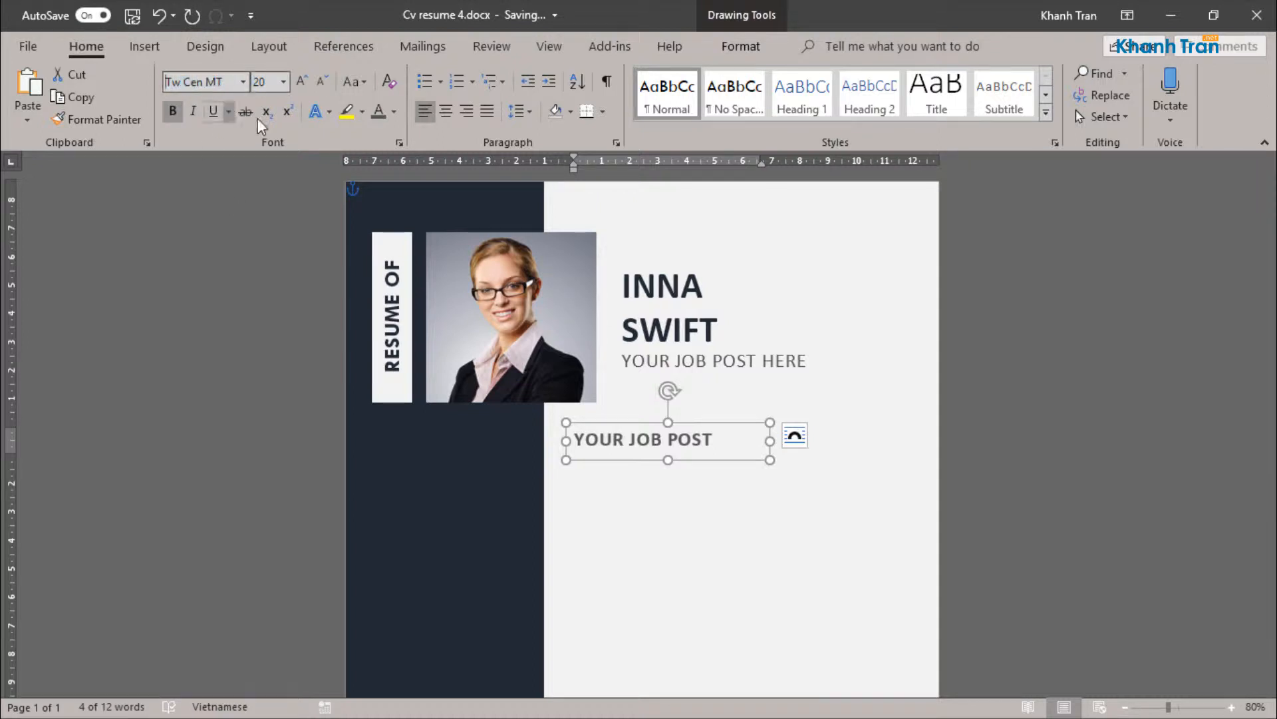
pyautogui.click(690, 360)
pyautogui.click(700, 439)
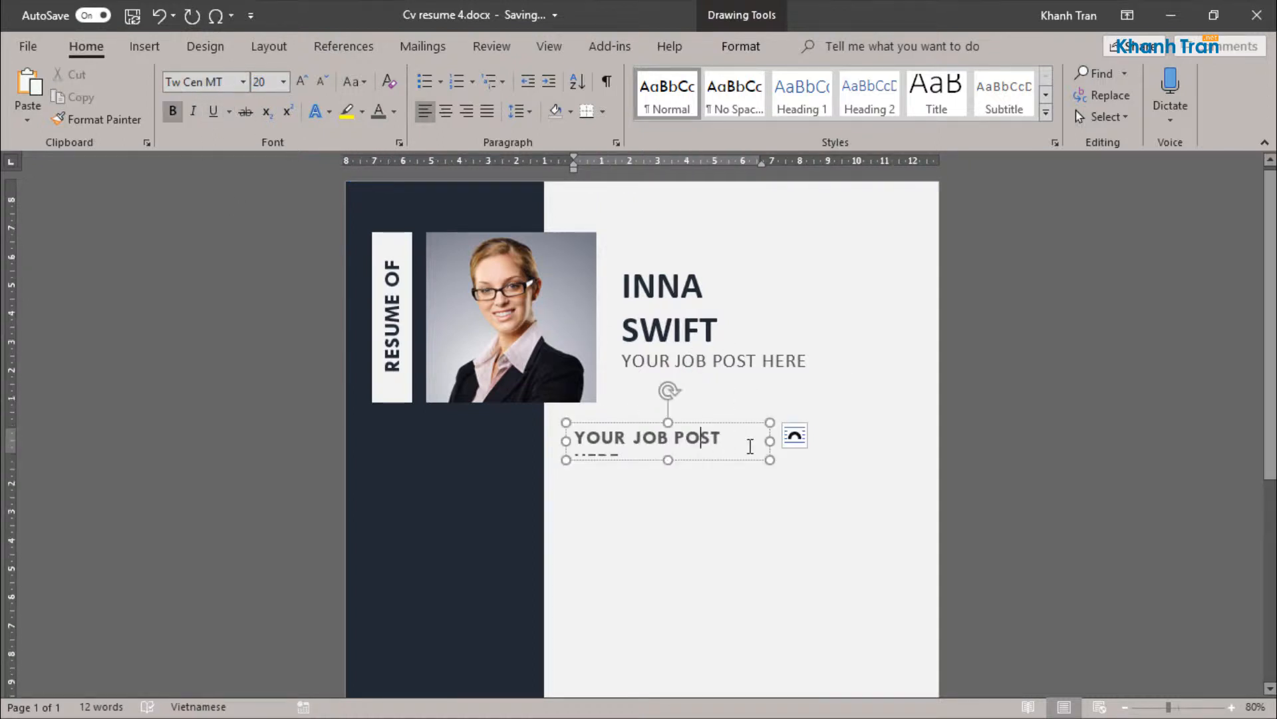
# Step: Widen the copied text box slightly and replace its text with "EXPERIENCE"
pyautogui.moveTo(768, 441); pyautogui.dragTo(575, 438)
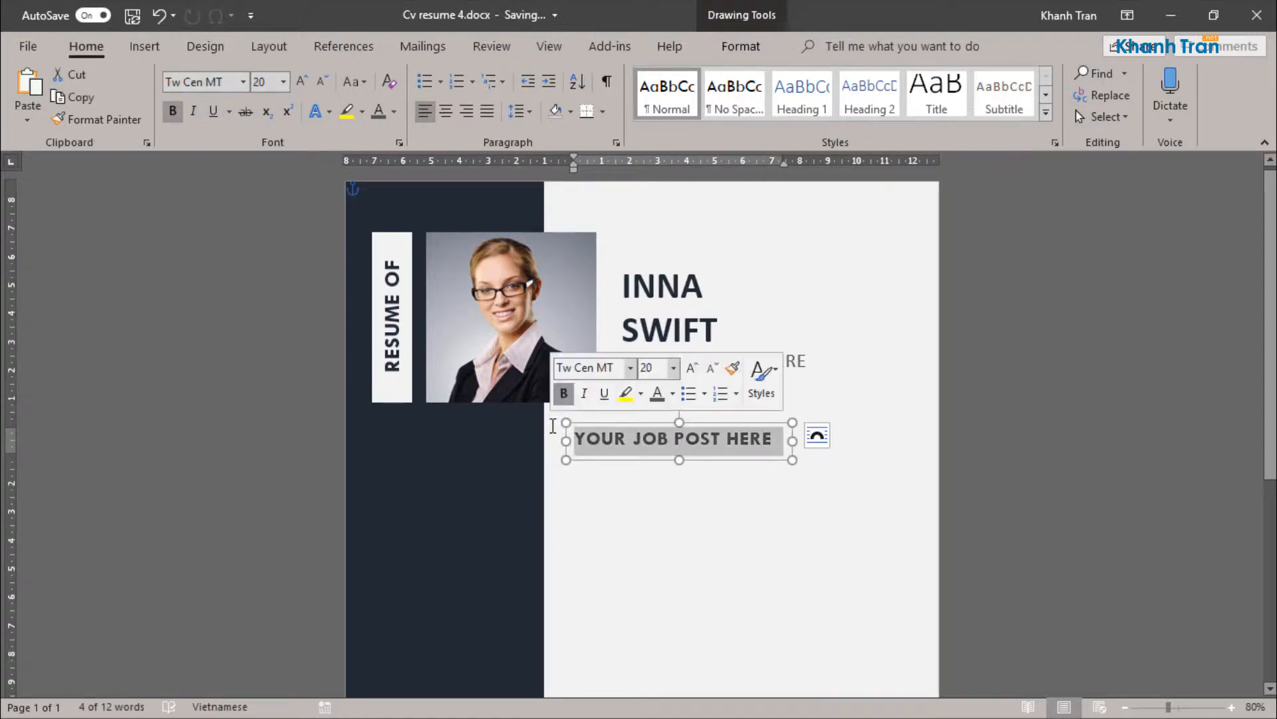
pyautogui.press('Delete')
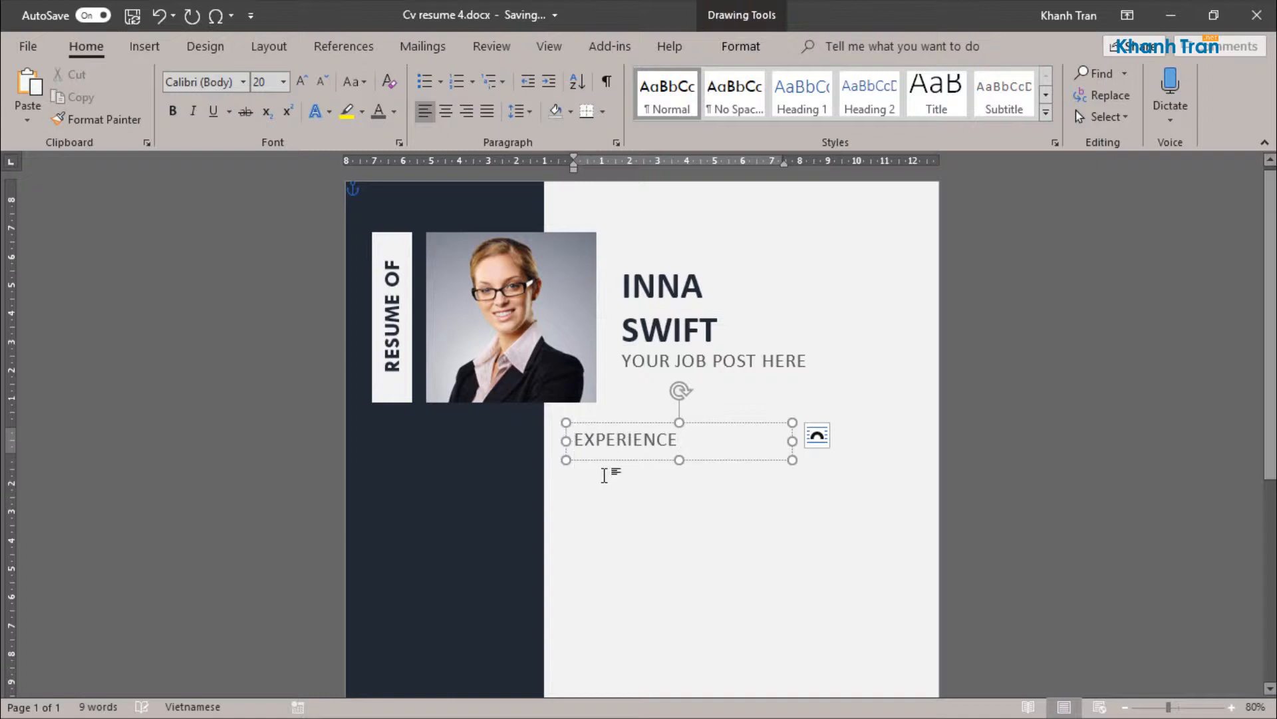
pyautogui.click(677, 531)
# Step: Make the "EXPERIENCE" heading bold and color it dark blue-gray
pyautogui.click(651, 430)
pyautogui.click(173, 111)
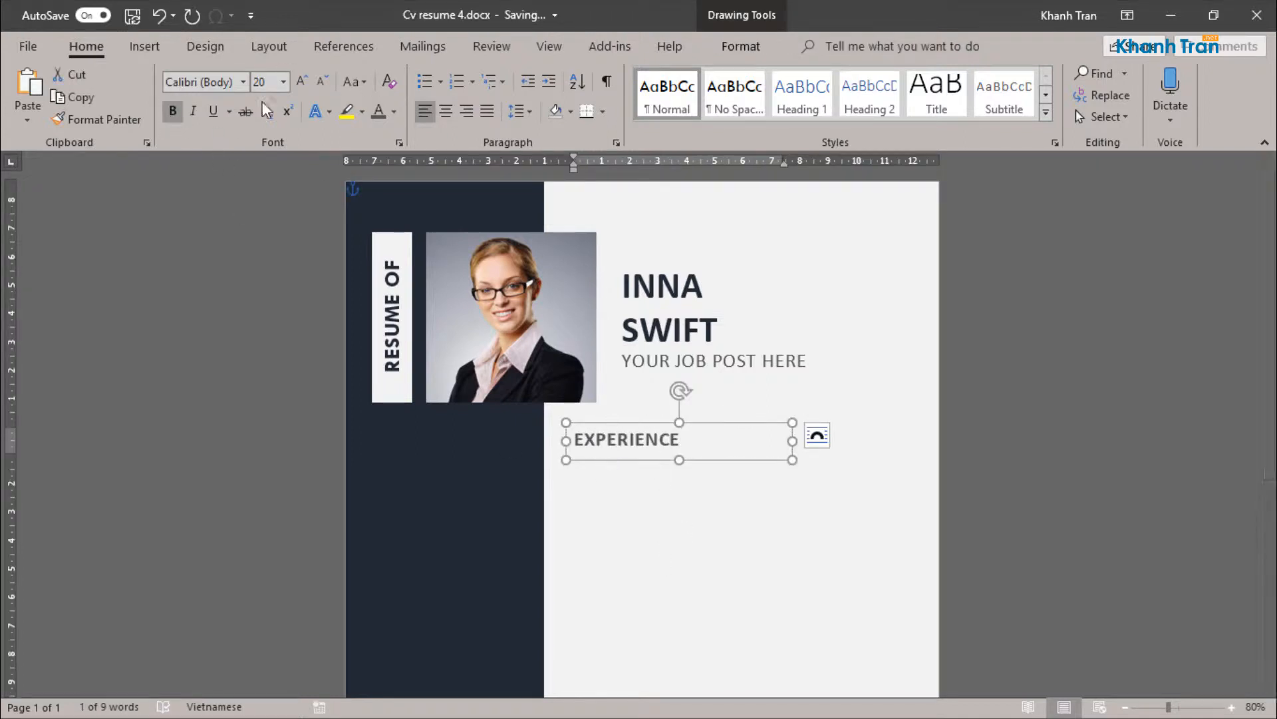
pyautogui.click(394, 112)
pyautogui.click(427, 241)
pyautogui.click(744, 512)
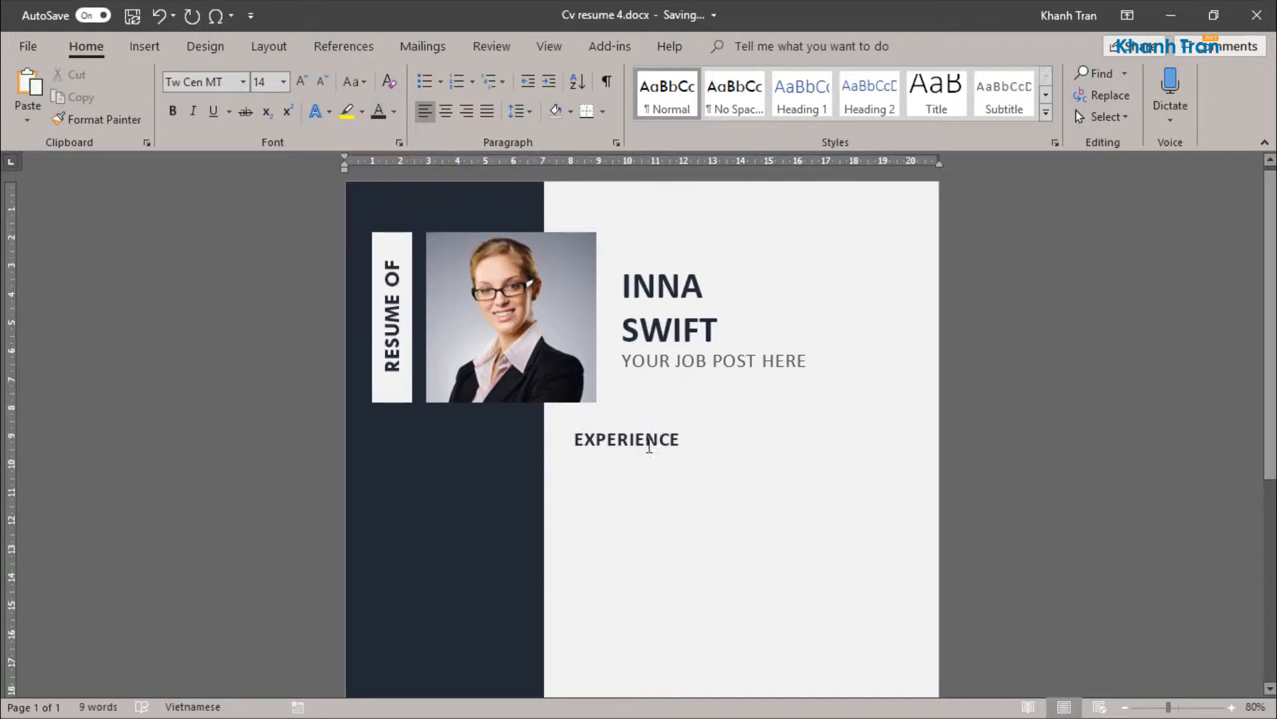
# Step: Add a solid round bullet before the "EXPERIENCE" heading and shift its text box slightly toward the sidebar
pyautogui.click(576, 441)
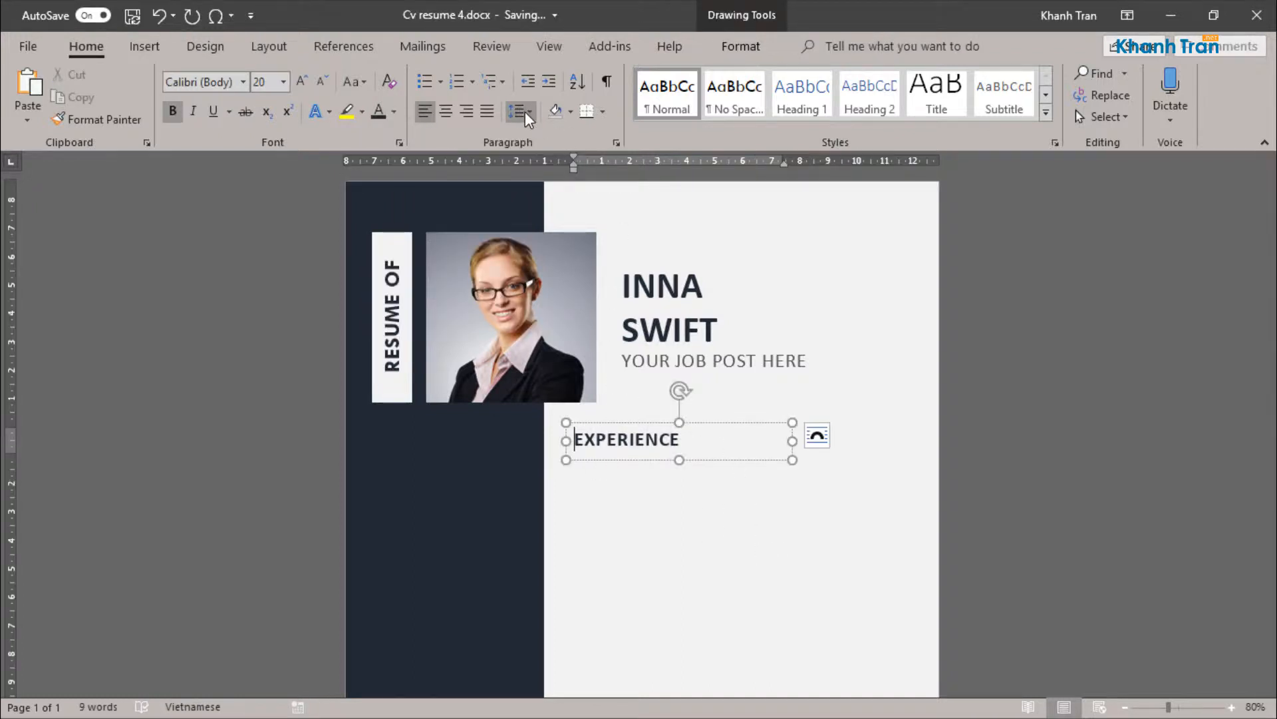
pyautogui.click(441, 81)
pyautogui.click(485, 133)
pyautogui.click(601, 442)
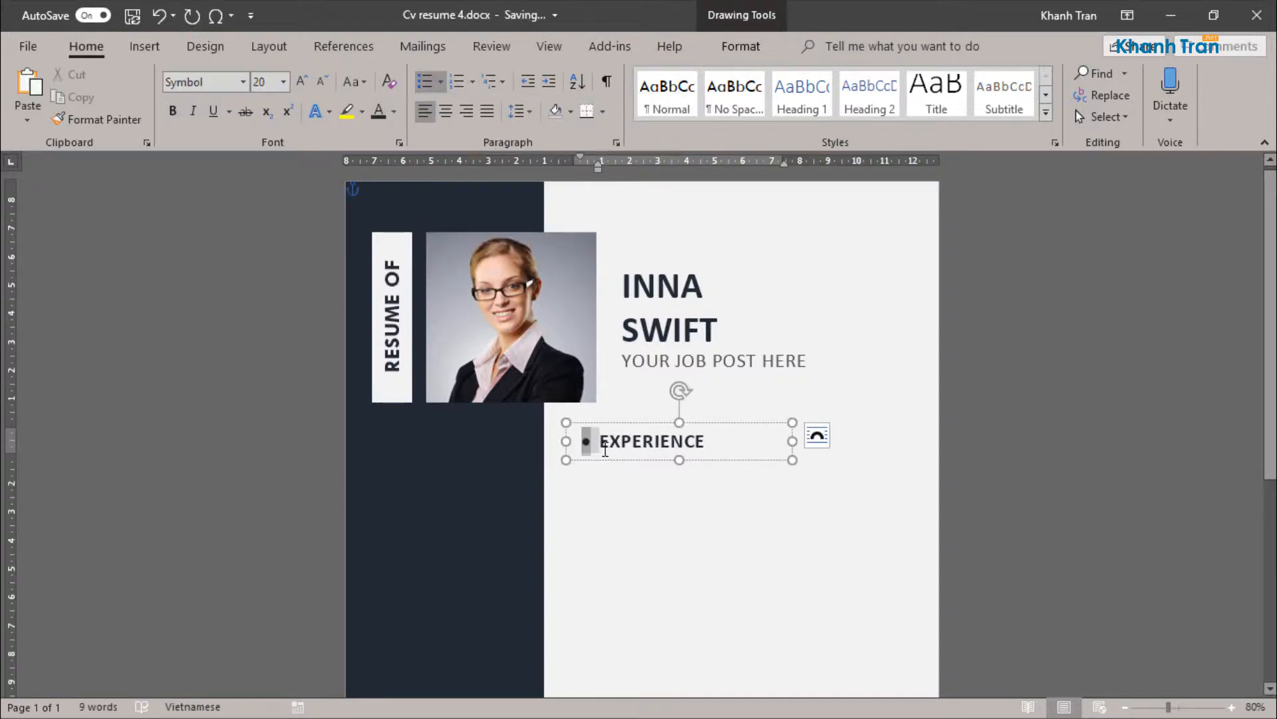
pyautogui.click(765, 491)
pyautogui.click(721, 439)
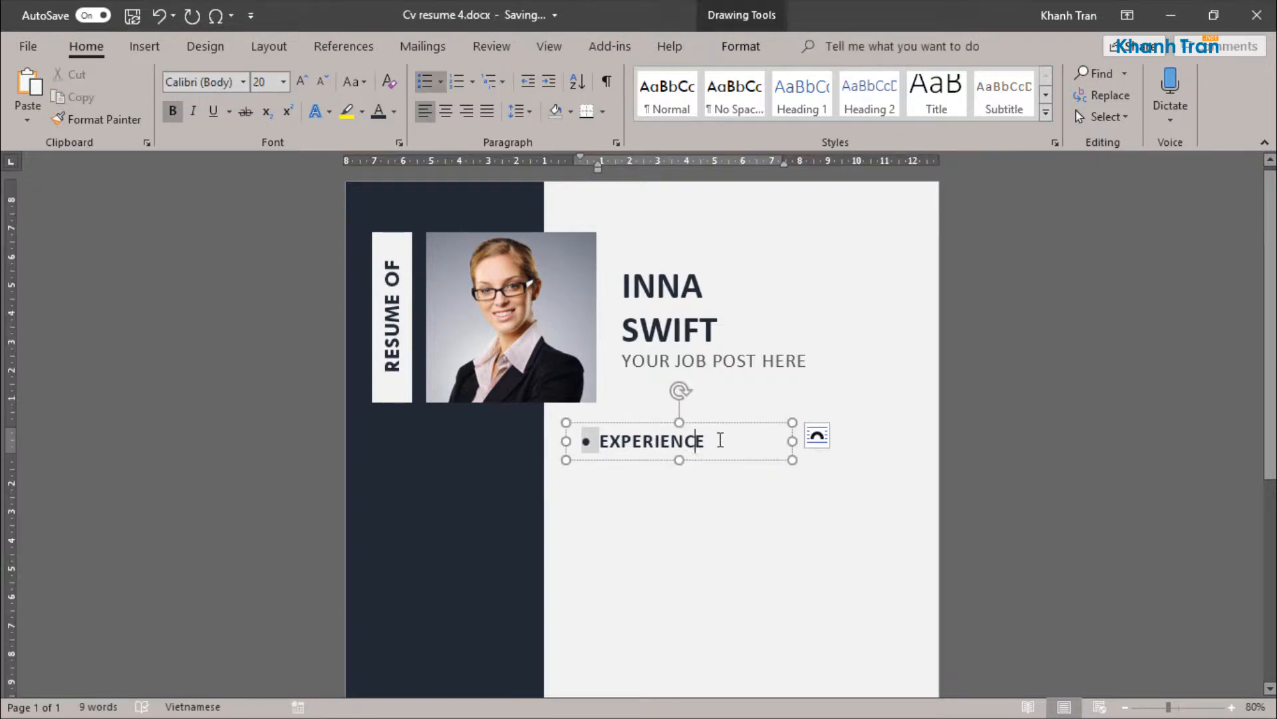
pyautogui.moveTo(722, 422)
pyautogui.mouseDown()
pyautogui.moveTo(710, 407)
pyautogui.moveTo(711, 421)
pyautogui.mouseUp()
pyautogui.click(807, 515)
# Step: Widen the expanded character spacing of the "EXPERIENCE" heading
pyautogui.scroll(-3, 807, 515)
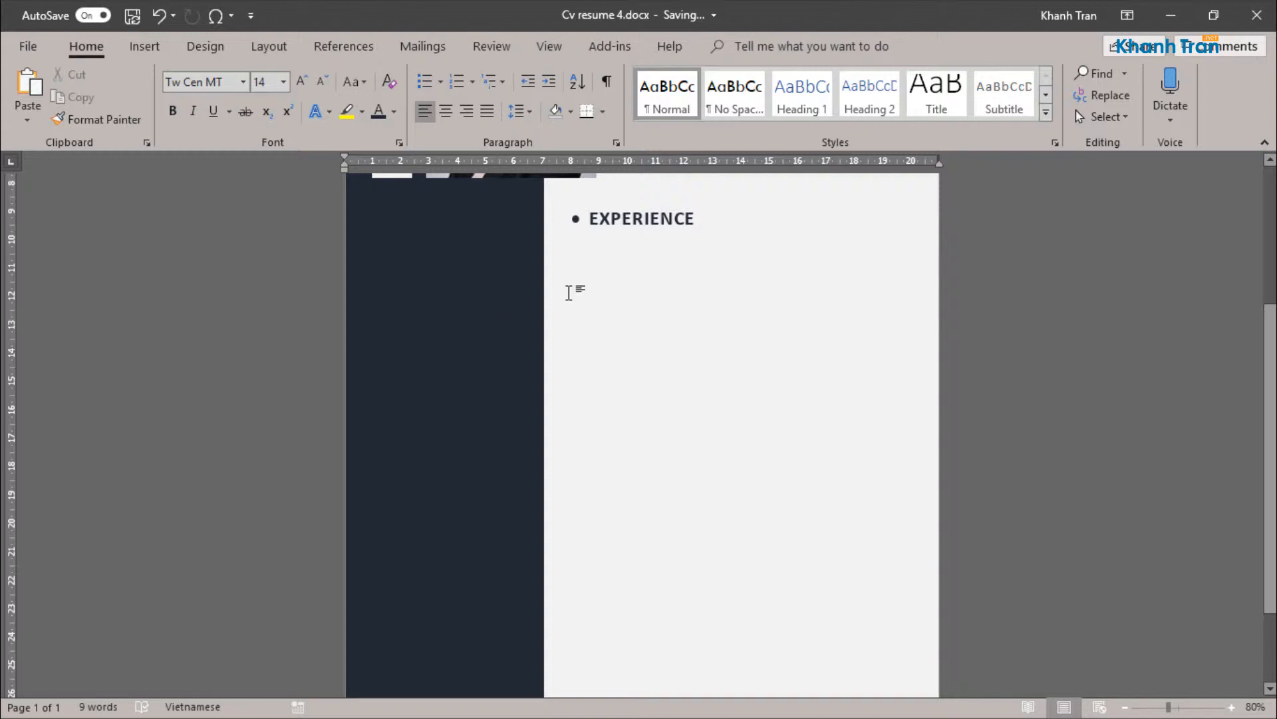
pyautogui.scroll(2, 593, 256)
pyautogui.doubleClick(595, 328)
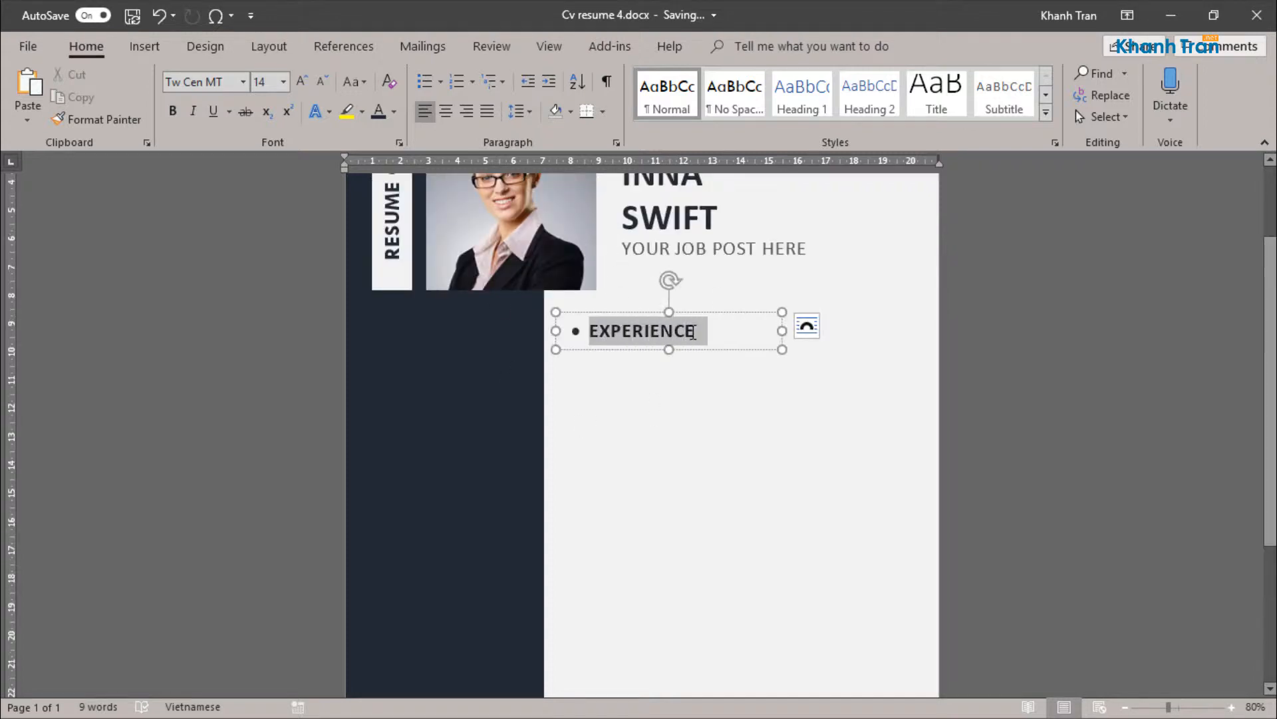
pyautogui.click(399, 143)
pyautogui.press('Tab')
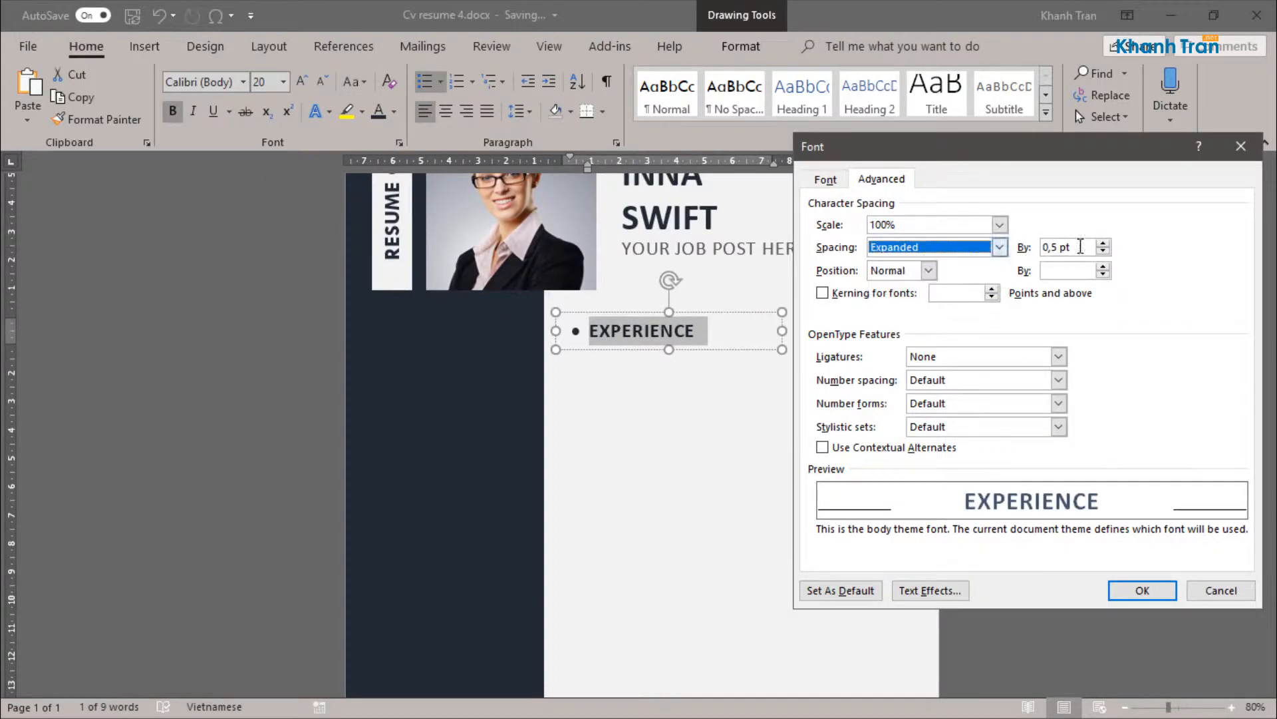
pyautogui.press('Tab')
pyautogui.click(1143, 590)
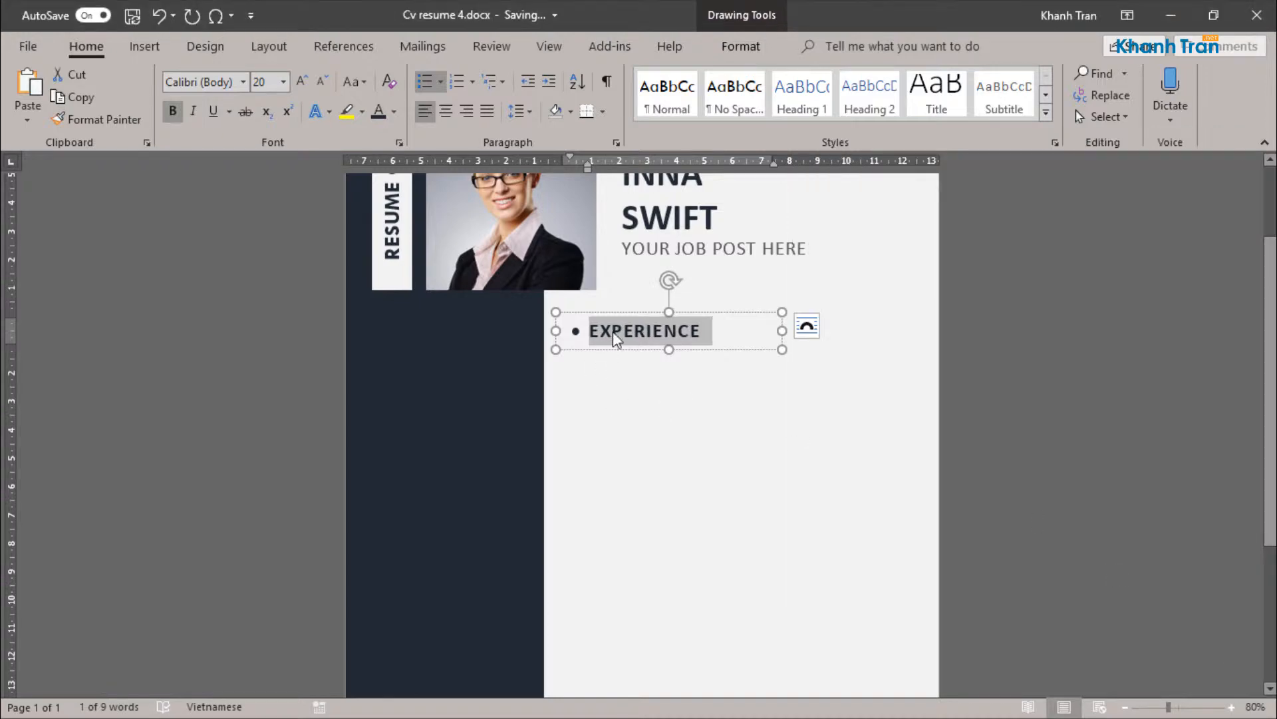
pyautogui.click(761, 519)
pyautogui.scroll(2, 760, 519)
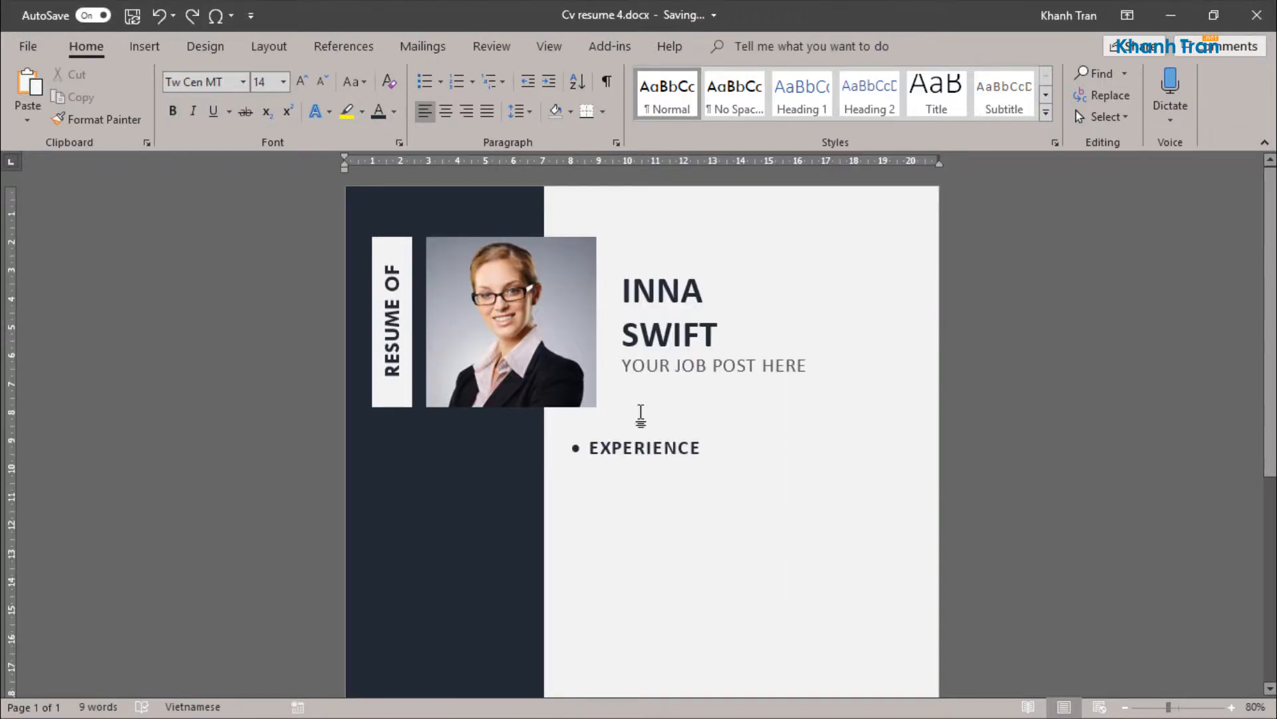
pyautogui.scroll(-4, 640, 413)
pyautogui.scroll(9, 616, 219)
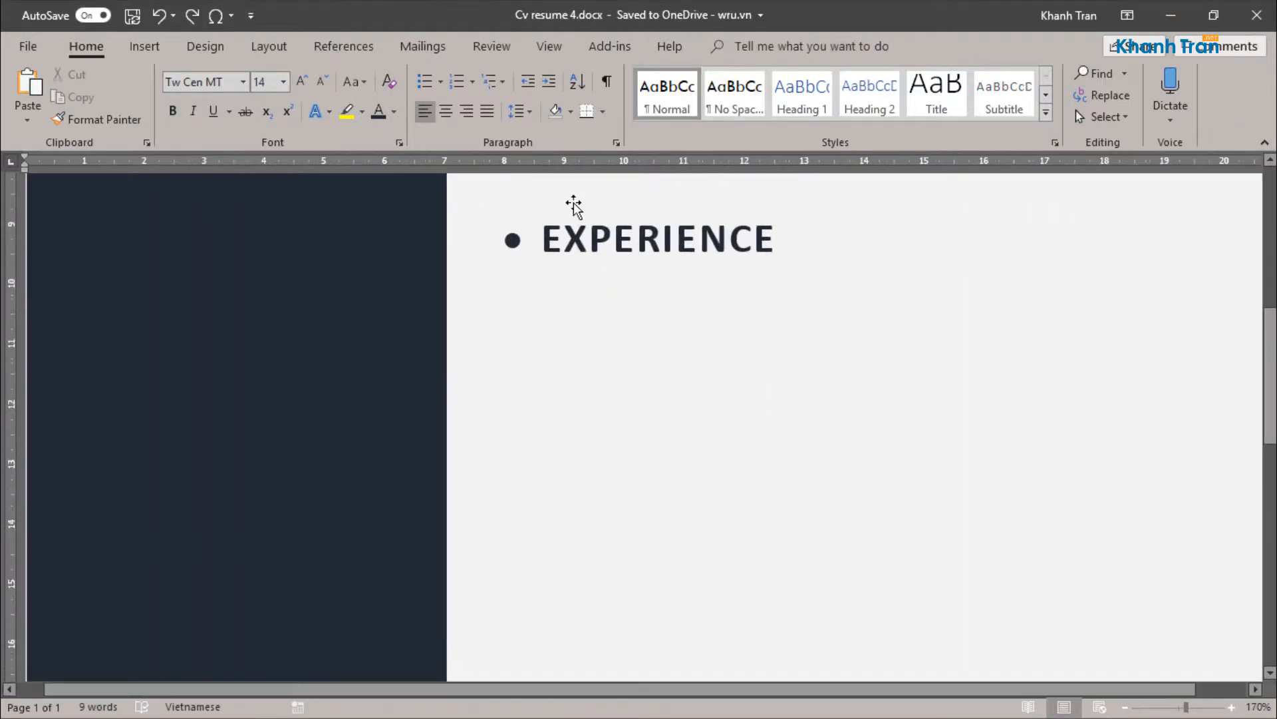
pyautogui.scroll(-9, 586, 267)
pyautogui.click(656, 225)
pyautogui.scroll(4, 665, 229)
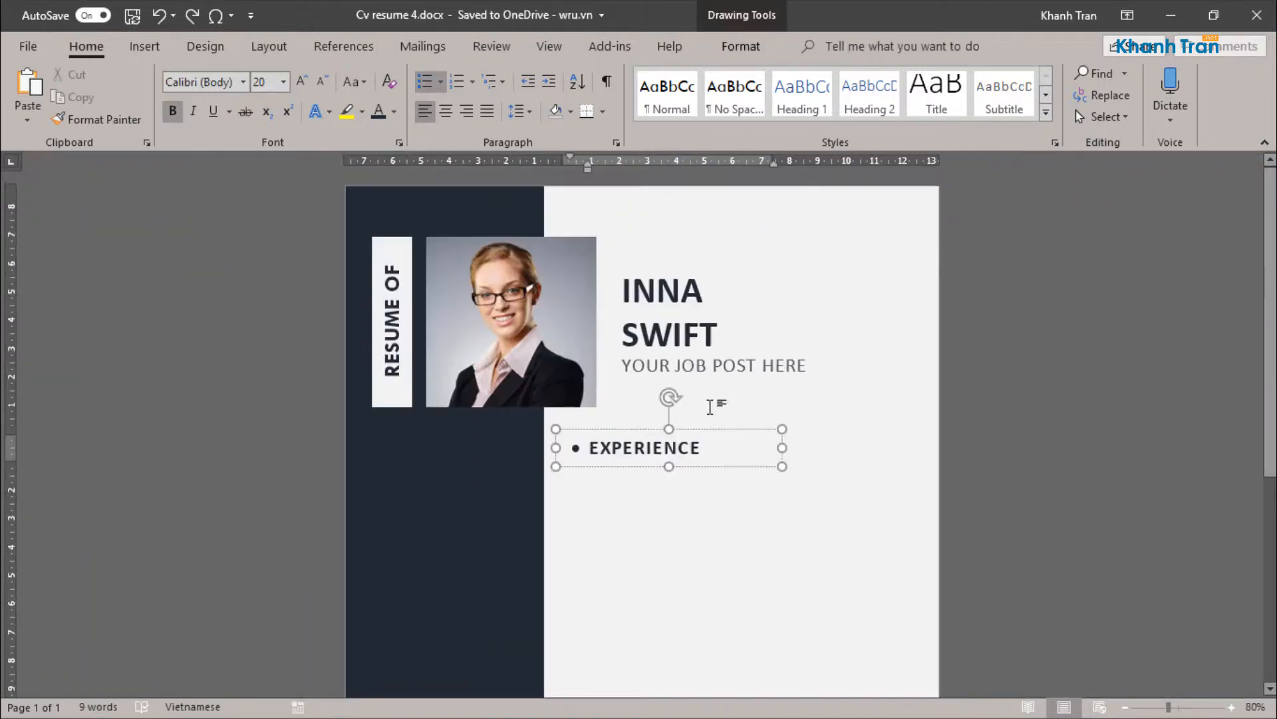
pyautogui.click(717, 430)
pyautogui.scroll(-2, 721, 459)
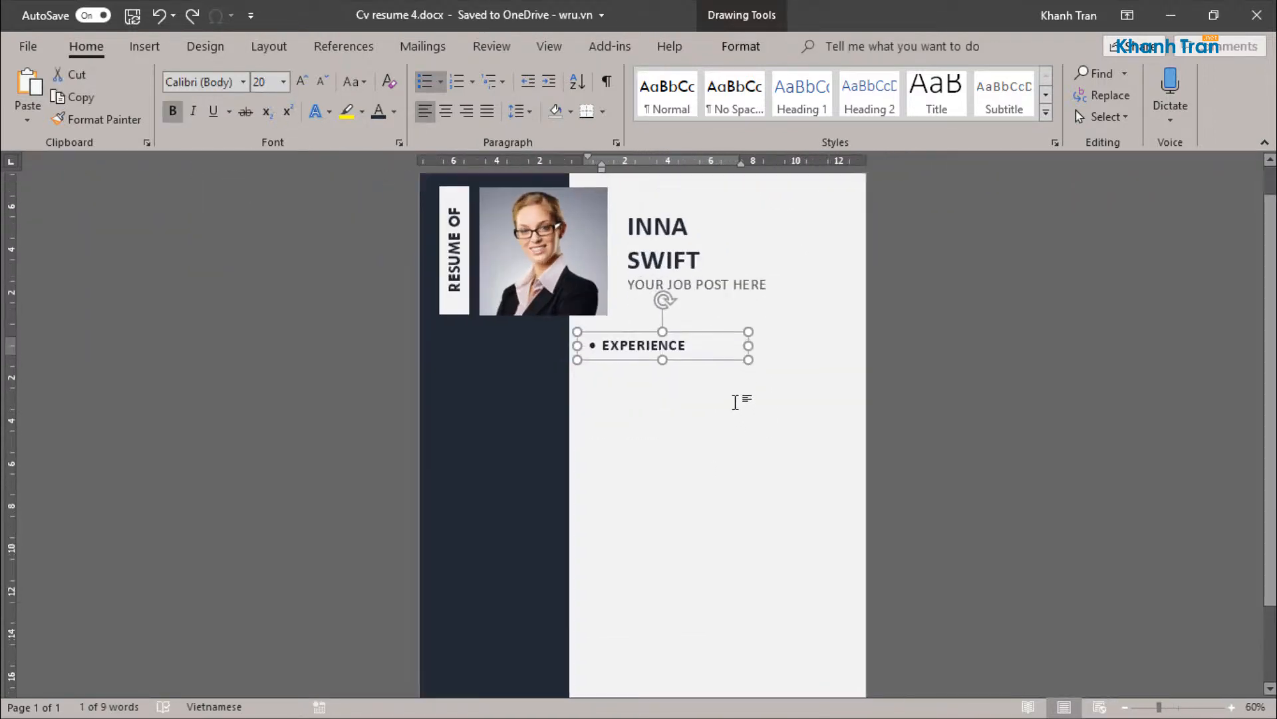
pyautogui.click(733, 400)
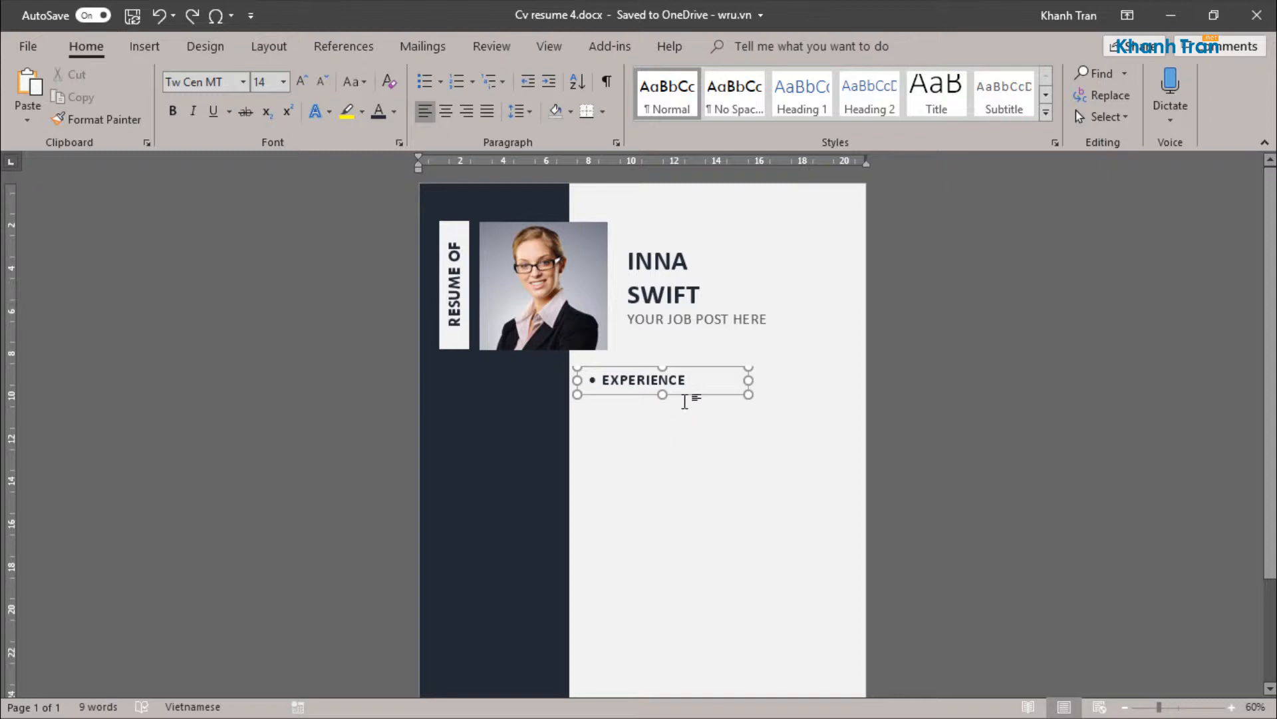
# Step: Draw a straight vertical line about 9.9 cm long below the "EXPERIENCE" heading
pyautogui.click(150, 48)
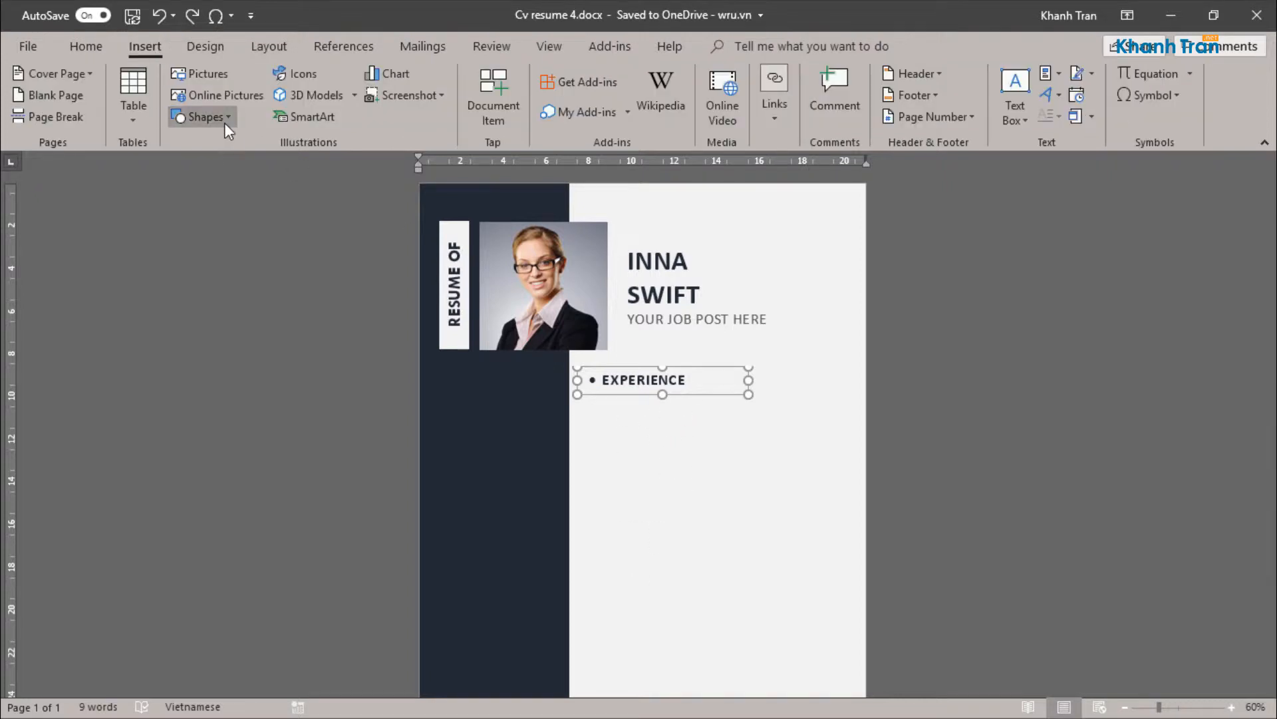
pyautogui.click(200, 117)
pyautogui.click(180, 160)
pyautogui.moveTo(633, 409); pyautogui.dragTo(628, 616)
pyautogui.click(719, 479)
pyautogui.scroll(-2, 715, 471)
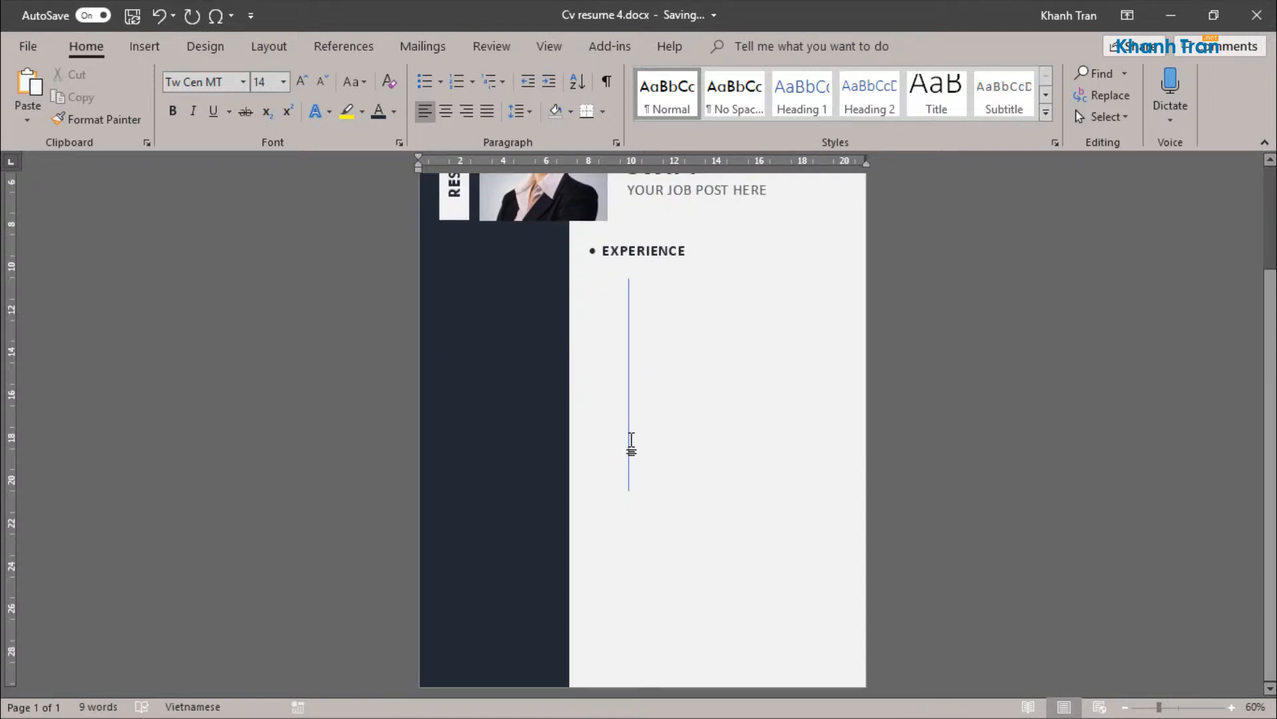
# Step: Color the vertical line's outline dark blue-gray
pyautogui.scroll(2, 631, 440)
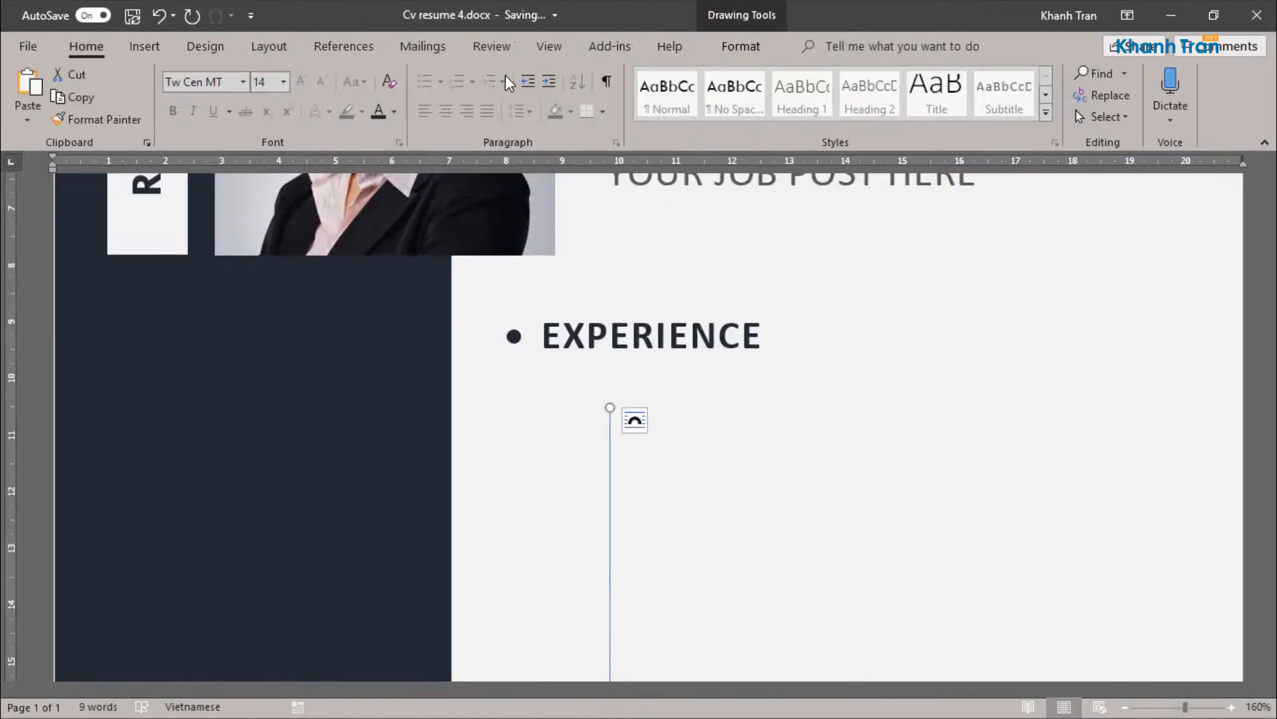
pyautogui.click(741, 46)
pyautogui.click(431, 94)
pyautogui.click(420, 205)
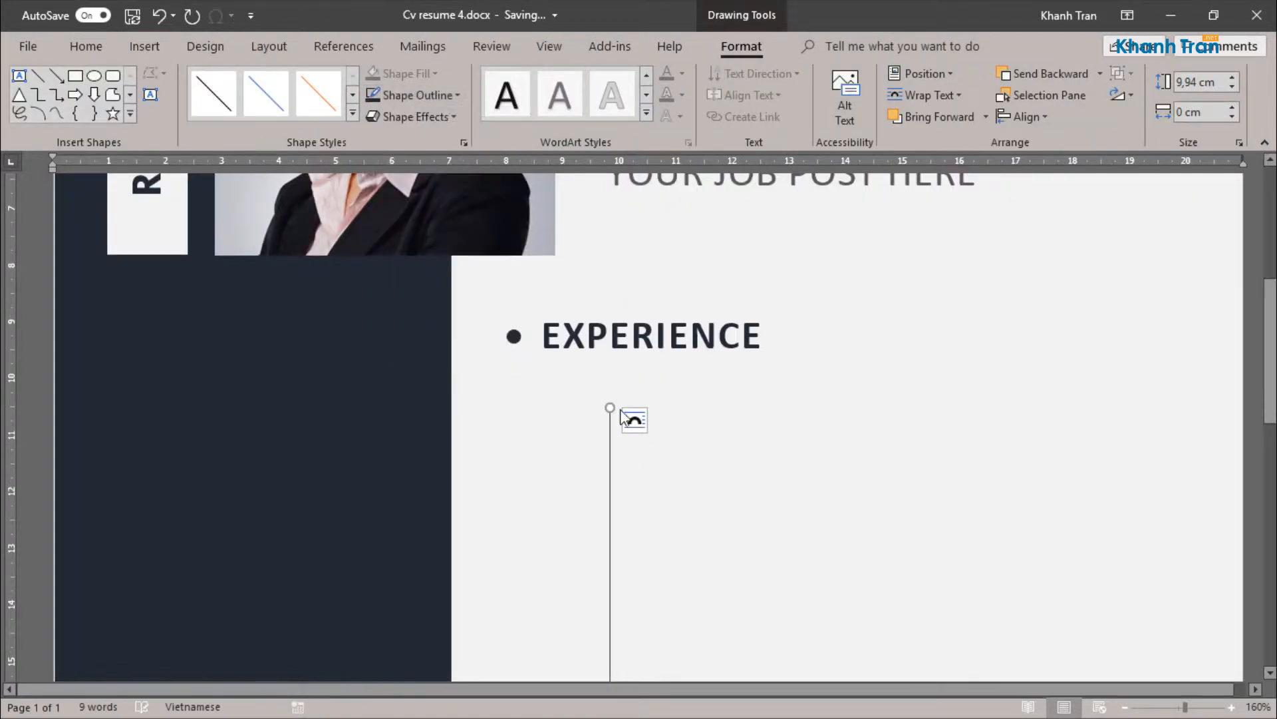
# Step: Draw a small circle about 0.23 cm across beside the line and fill it with dark blue-gray
pyautogui.click(94, 77)
pyautogui.moveTo(709, 439); pyautogui.dragTo(723, 453)
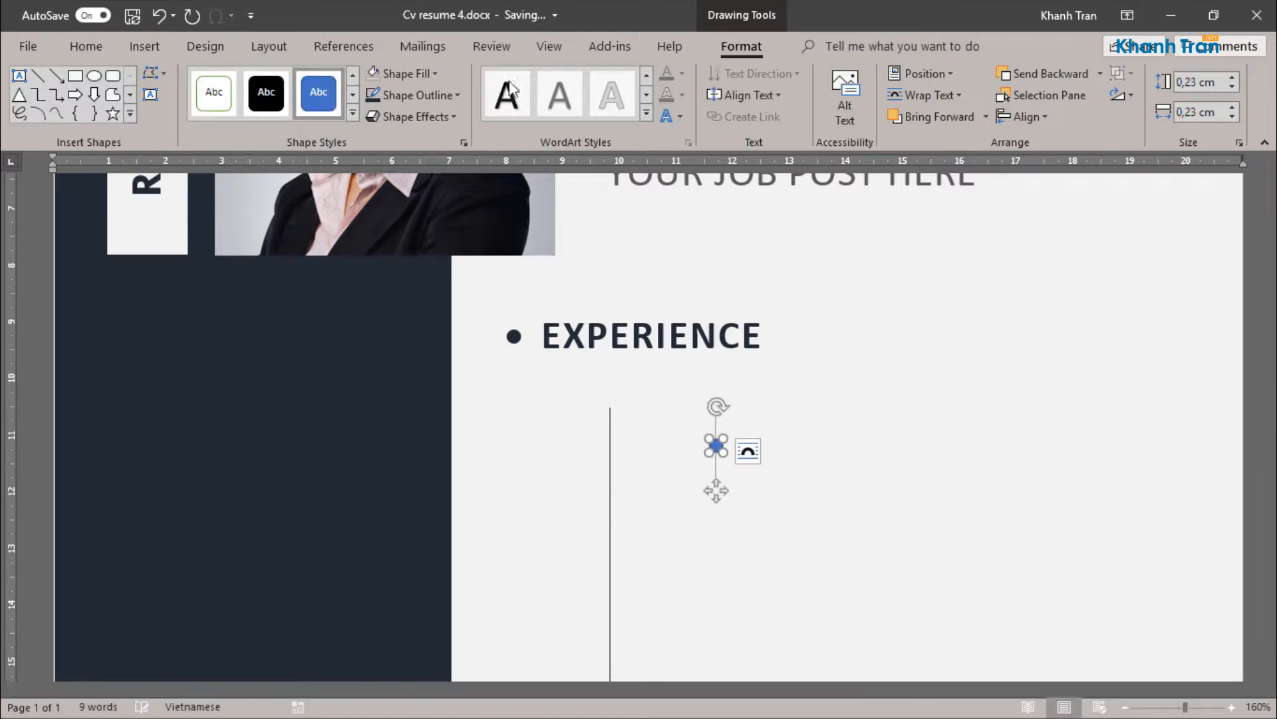
pyautogui.click(413, 95)
pyautogui.click(413, 95)
pyautogui.click(403, 73)
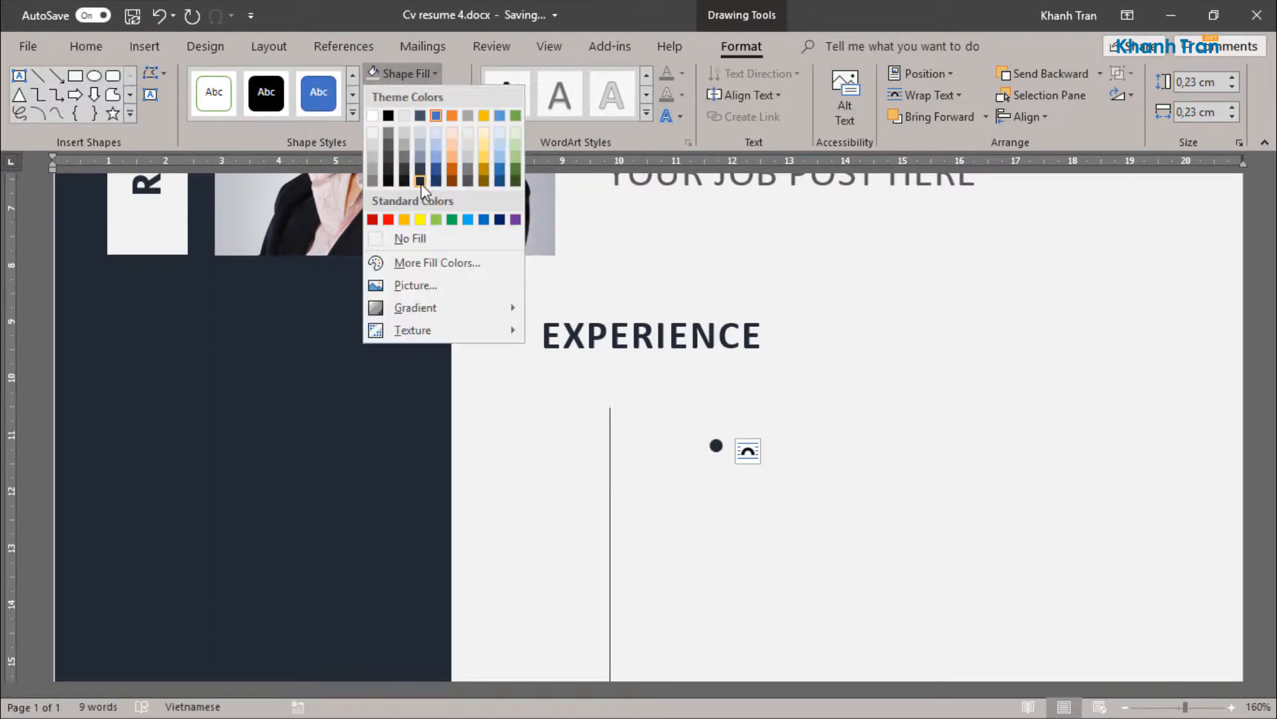
pyautogui.click(420, 181)
# Step: Place the small circle on the upper end of the vertical line and align the centers of both shapes
pyautogui.moveTo(717, 446); pyautogui.dragTo(608, 404)
pyautogui.click(685, 433)
pyautogui.scroll(-10, 665, 431)
pyautogui.scroll(10, 653, 429)
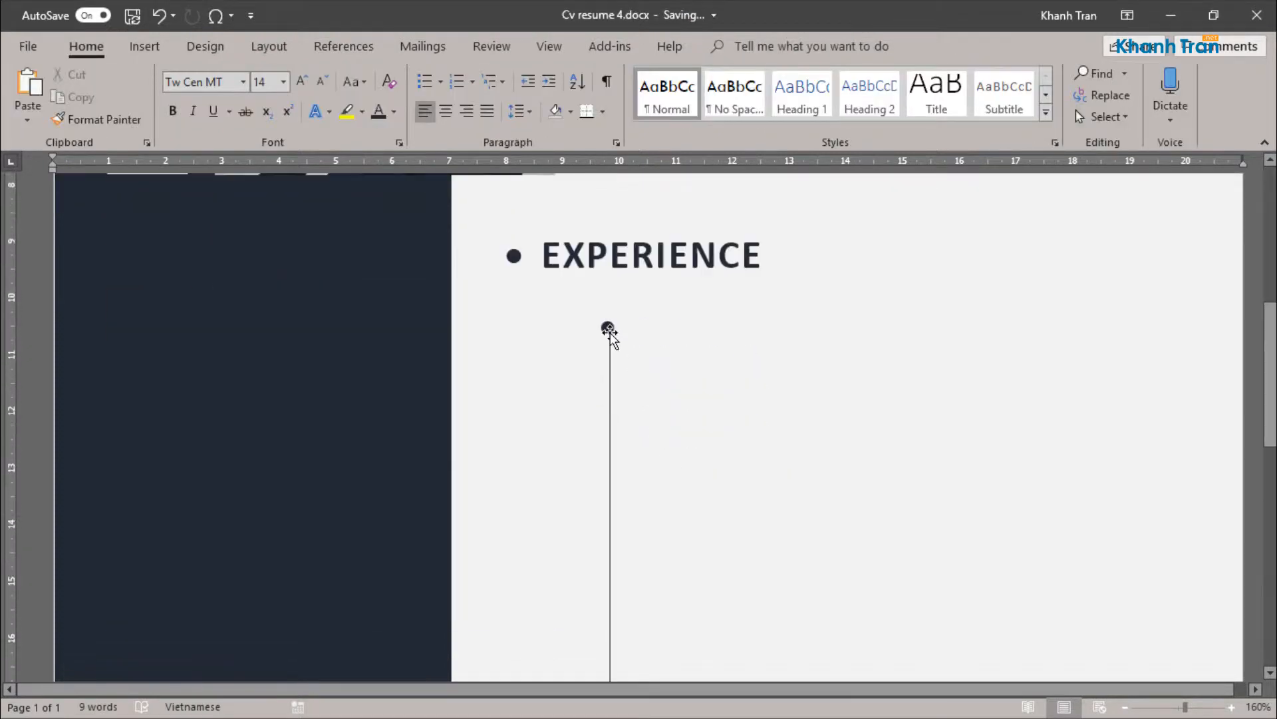
pyautogui.click(609, 328)
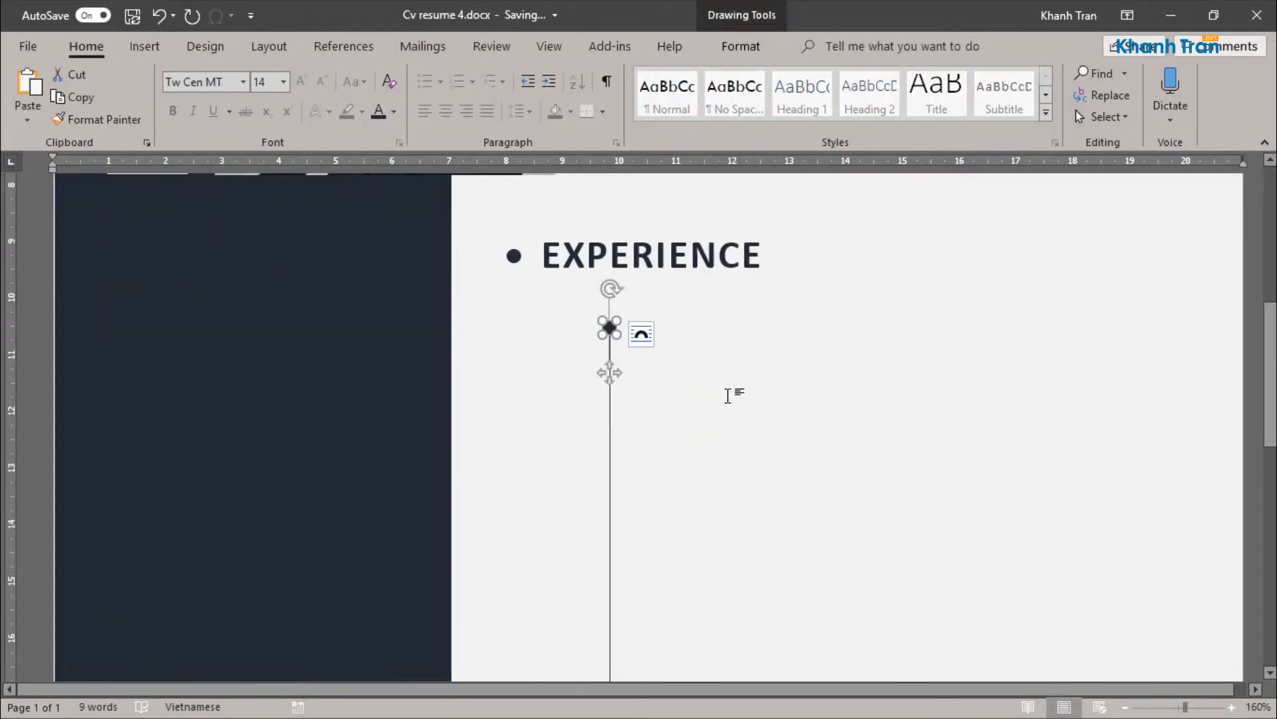
pyautogui.keyDown('shift'); pyautogui.click(610, 450); pyautogui.keyUp('shift')
pyautogui.click(741, 46)
pyautogui.click(1025, 116)
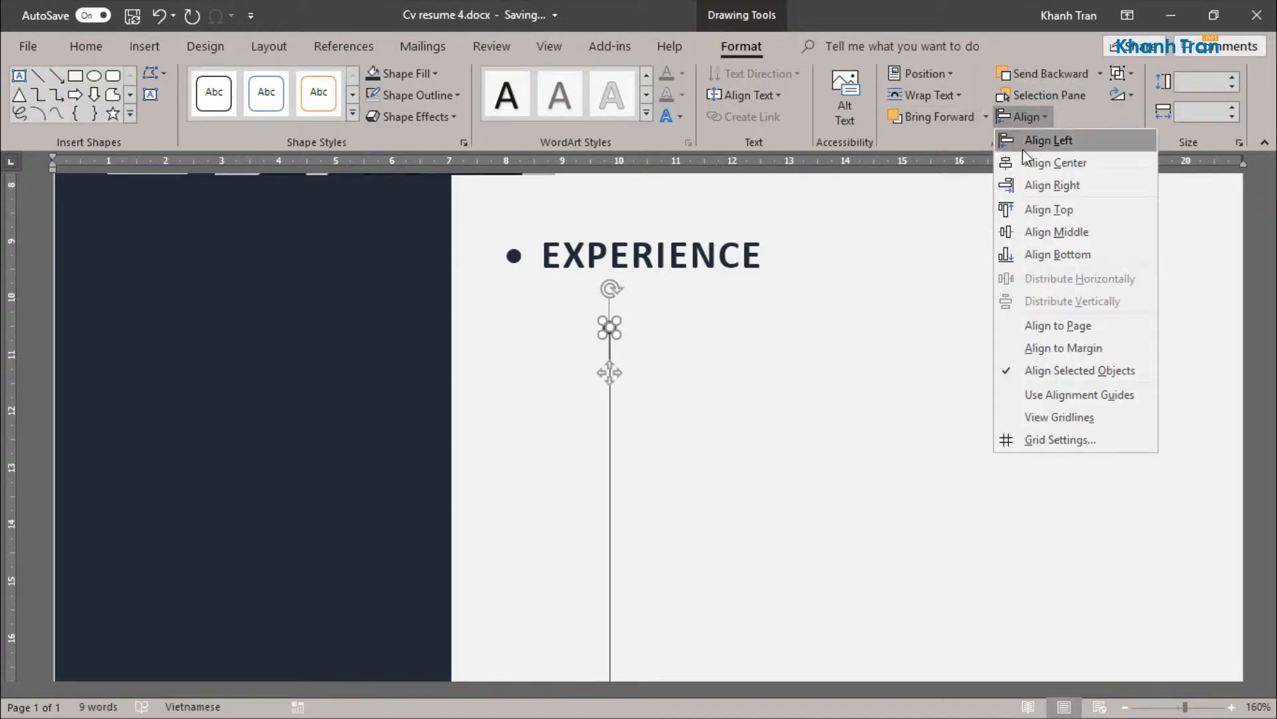
pyautogui.click(1025, 163)
pyautogui.click(607, 396)
# Step: Set the circle's height and width to 0.3 cm
pyautogui.scroll(-10, 606, 396)
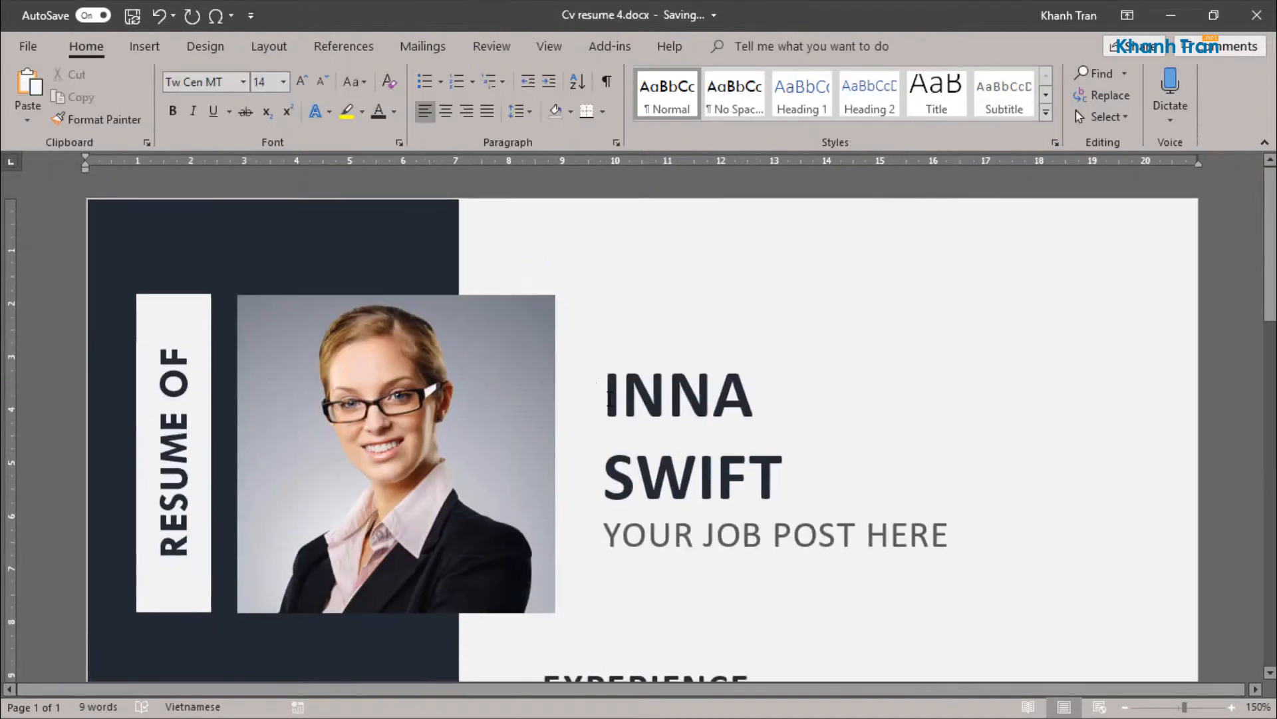
pyautogui.scroll(3, 630, 416)
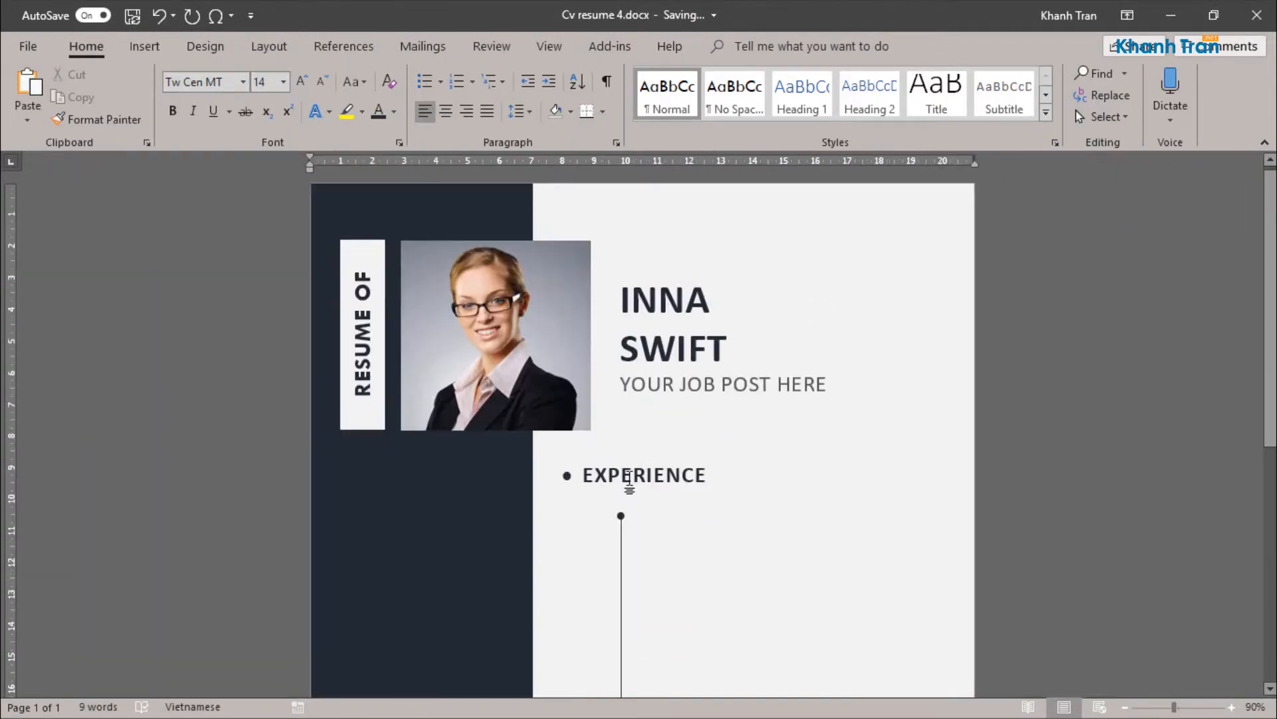
pyautogui.scroll(-3, 639, 409)
pyautogui.click(621, 342)
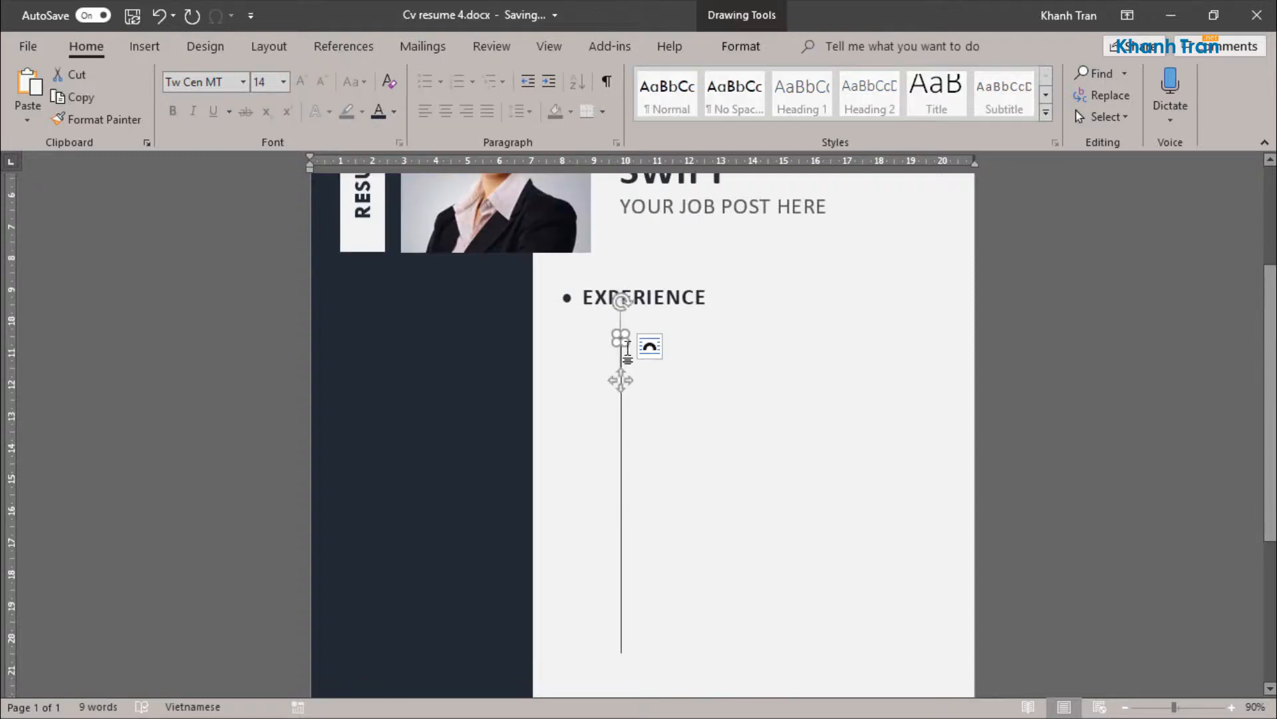
pyautogui.click(745, 47)
pyautogui.click(1186, 82)
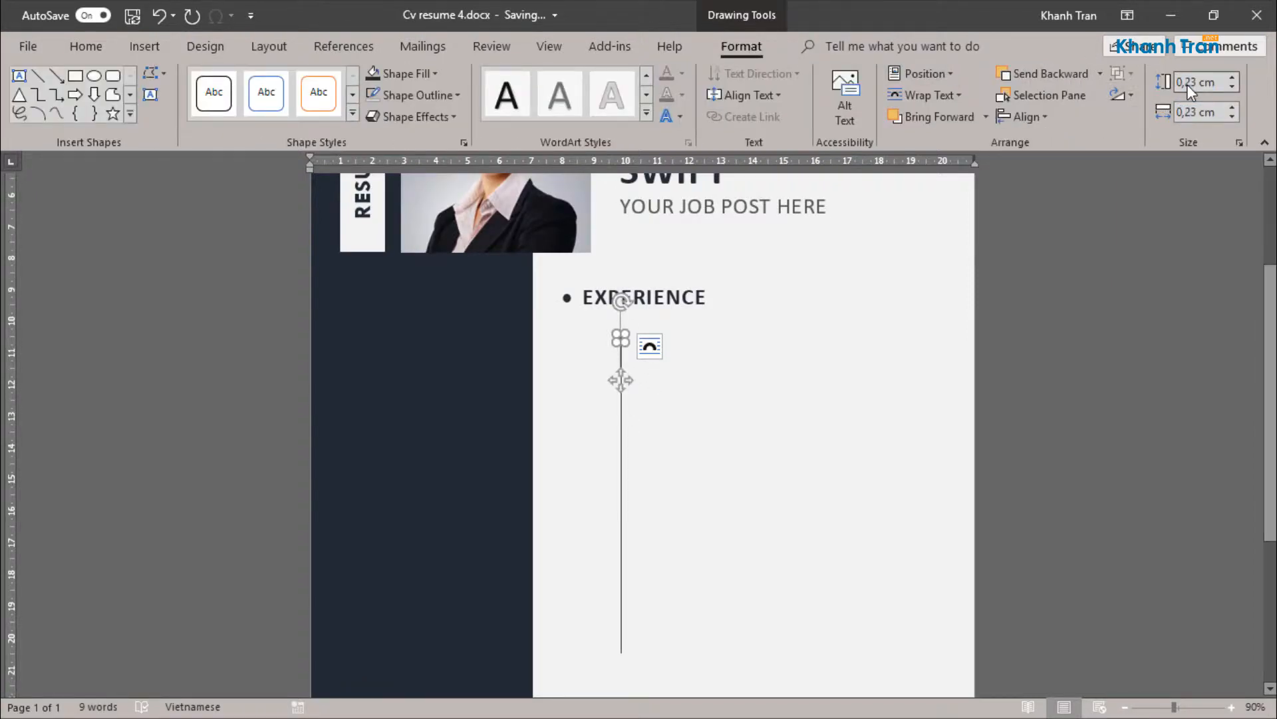
pyautogui.write('0,3')
pyautogui.press('Tab')
pyautogui.write('0,3')
pyautogui.press('Return')
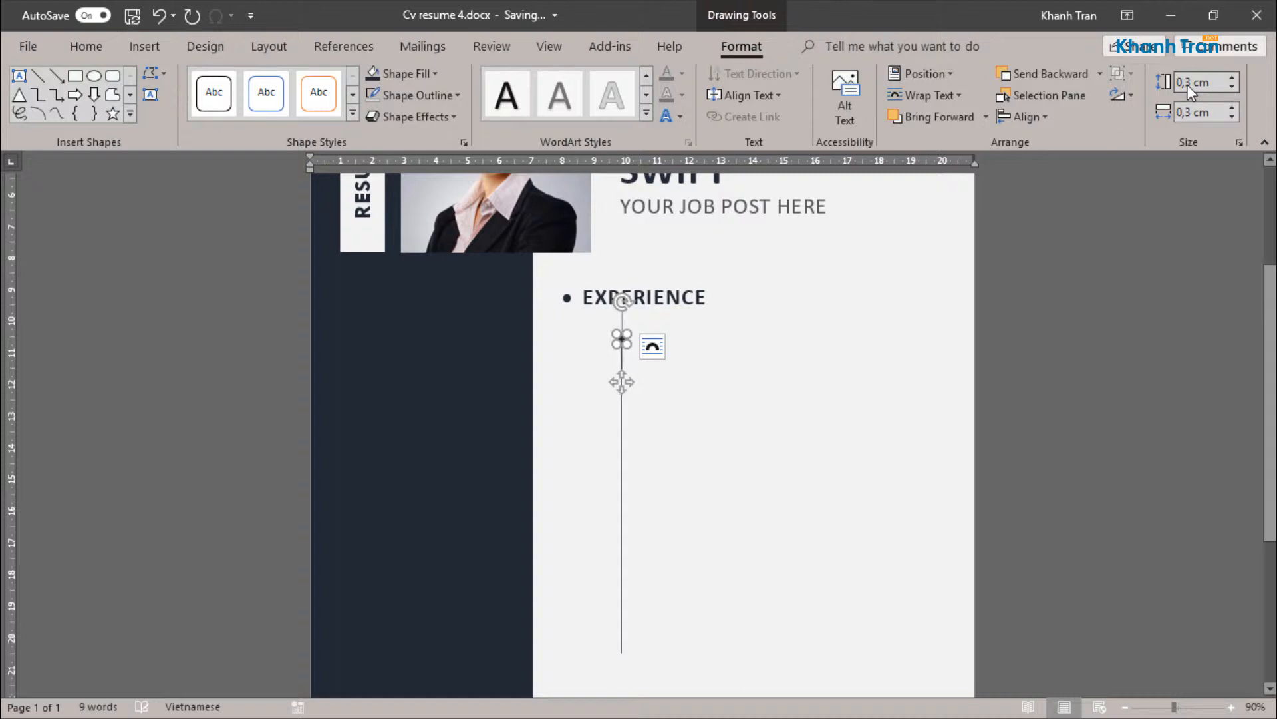
pyautogui.click(809, 394)
# Step: Re-center the circle on the vertical line and shift both shapes toward the sidebar, directly beneath the "EXPERIENCE" bullet
pyautogui.scroll(-2, 666, 426)
pyautogui.click(623, 377)
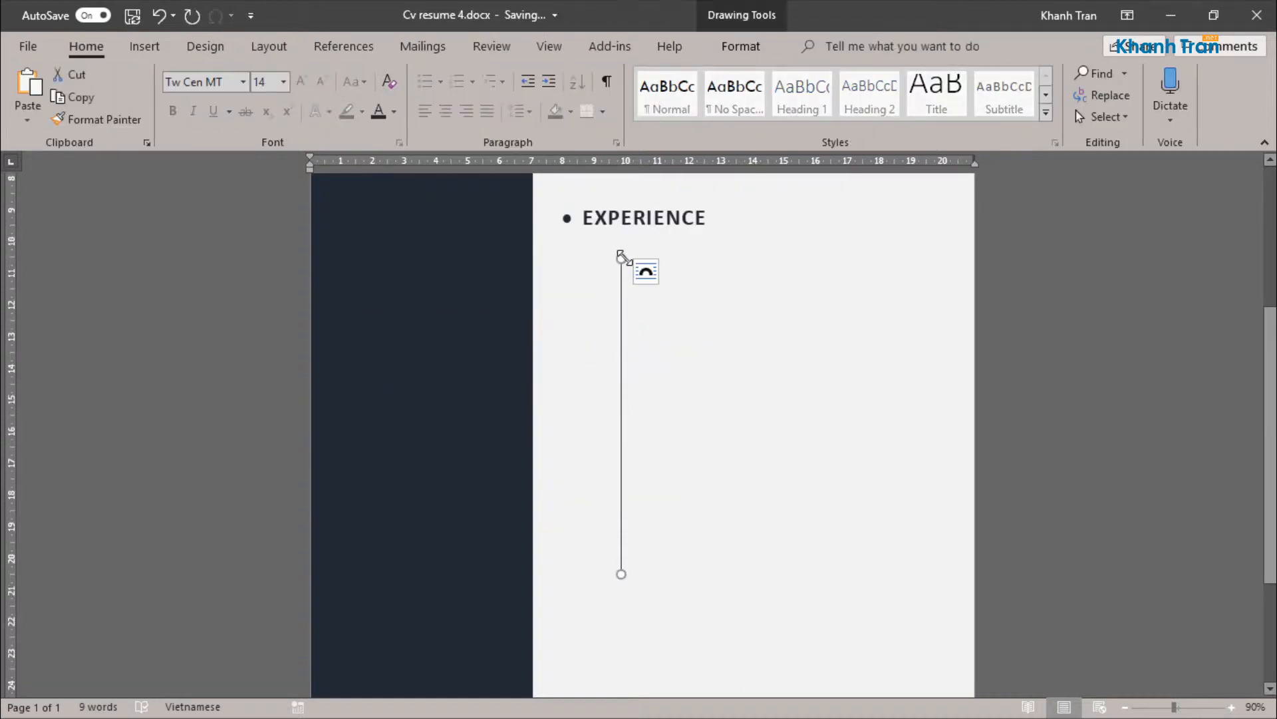
pyautogui.scroll(4, 623, 376)
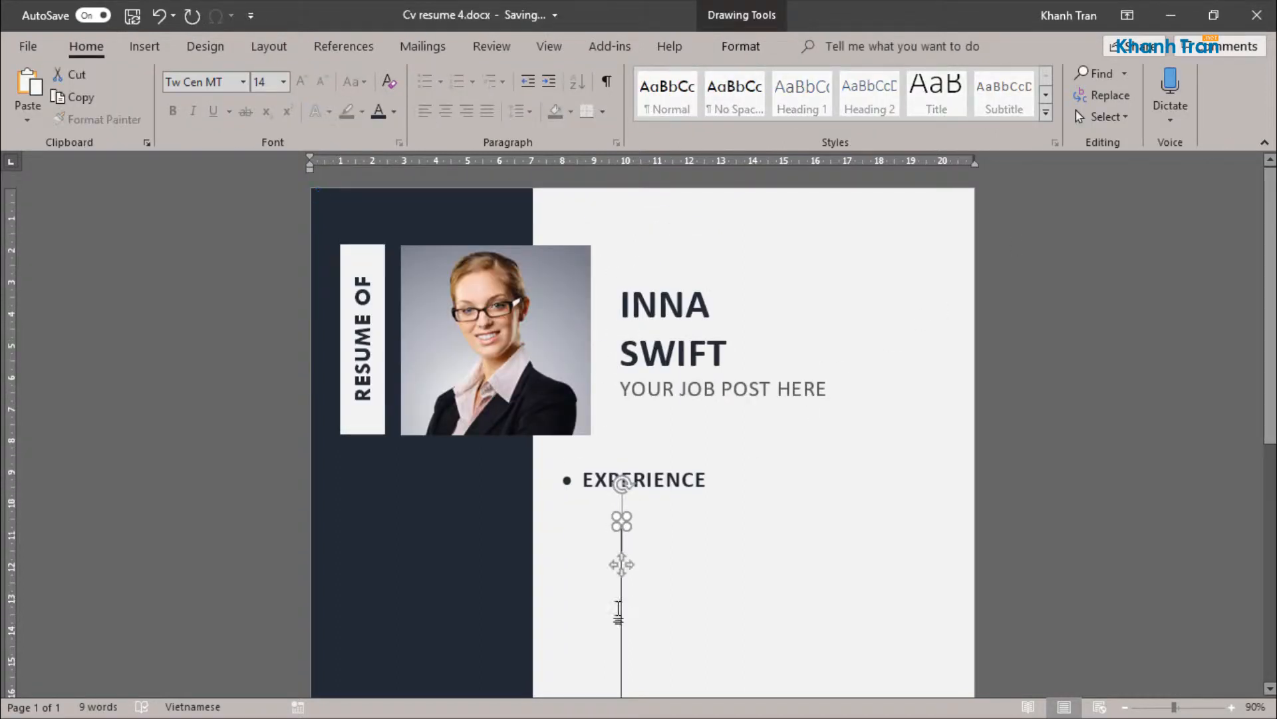
pyautogui.press('Left')
pyautogui.press('Left')
pyautogui.press('Left')
pyautogui.press('Left')
pyautogui.press('Left')
pyautogui.press('Left')
pyautogui.press('Left')
pyautogui.press('Right')
pyautogui.press('Right')
pyautogui.hotkey('ctrl', 'Left')
pyautogui.hotkey('ctrl', 'Left')
pyautogui.hotkey('ctrl', 'Left')
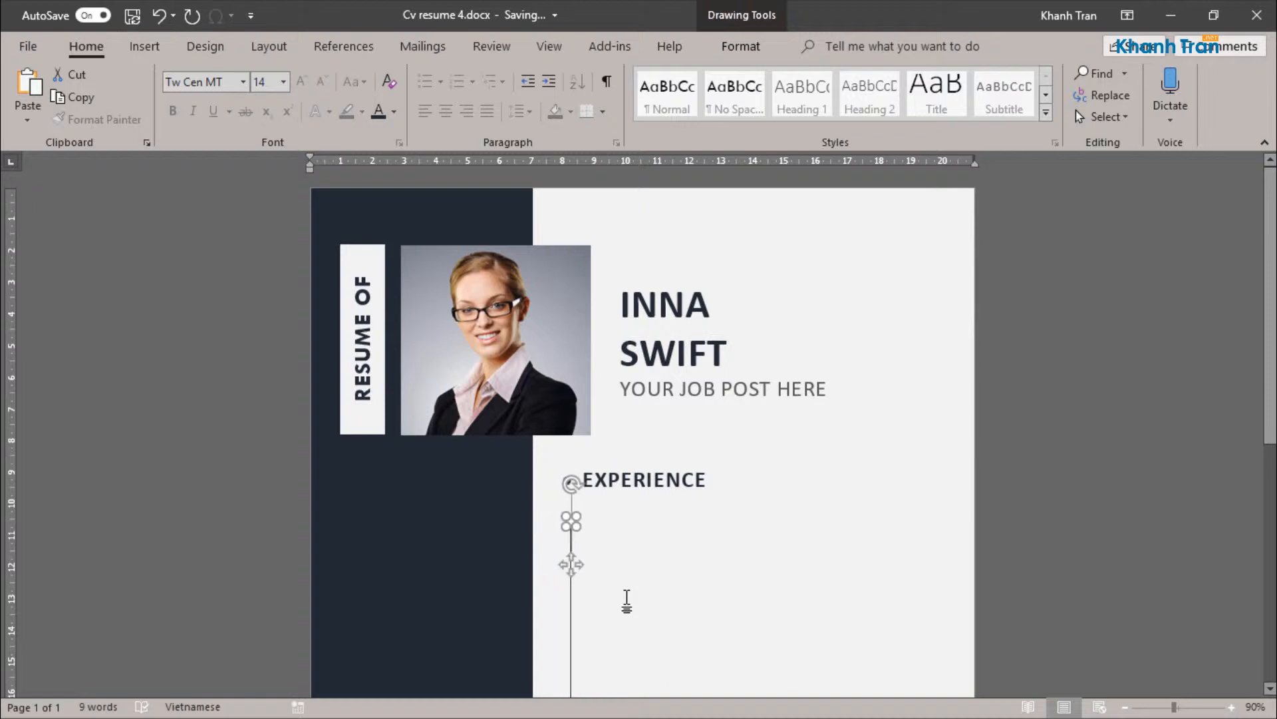
pyautogui.click(627, 600)
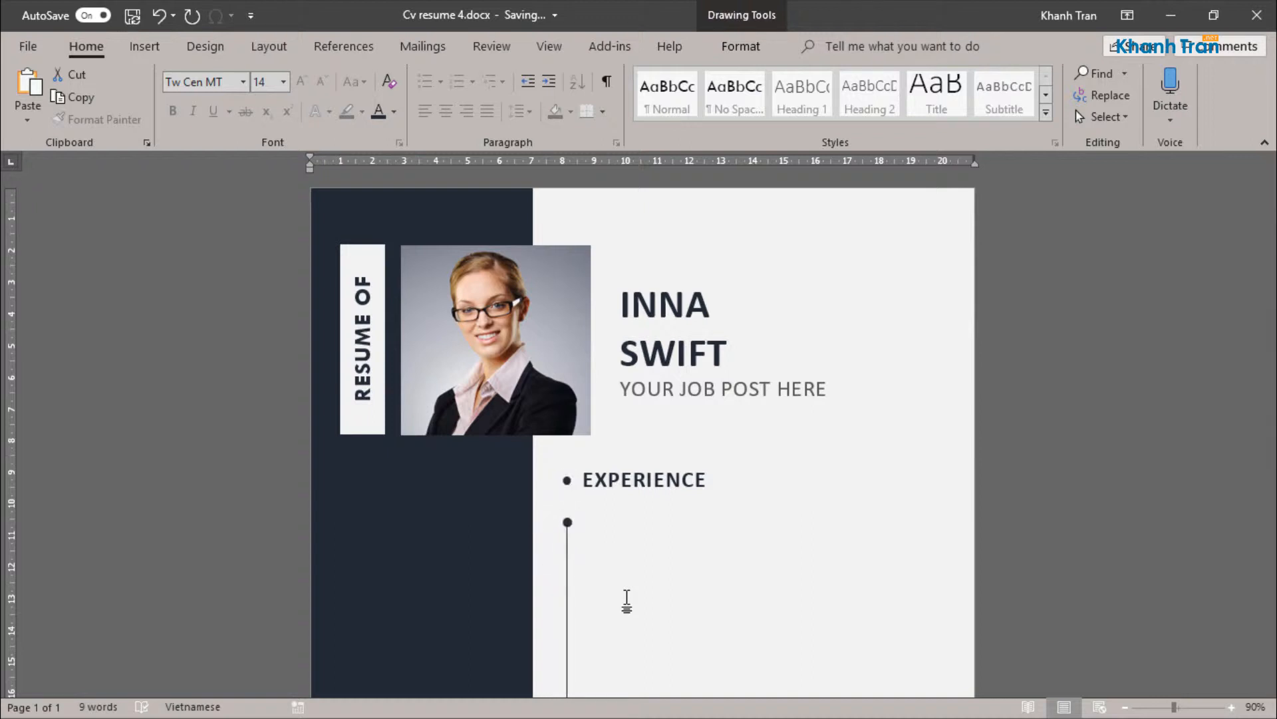
# Step: Duplicate the "EXPERIENCE" text box directly below the original heading
pyautogui.scroll(-4, 627, 599)
pyautogui.click(691, 198)
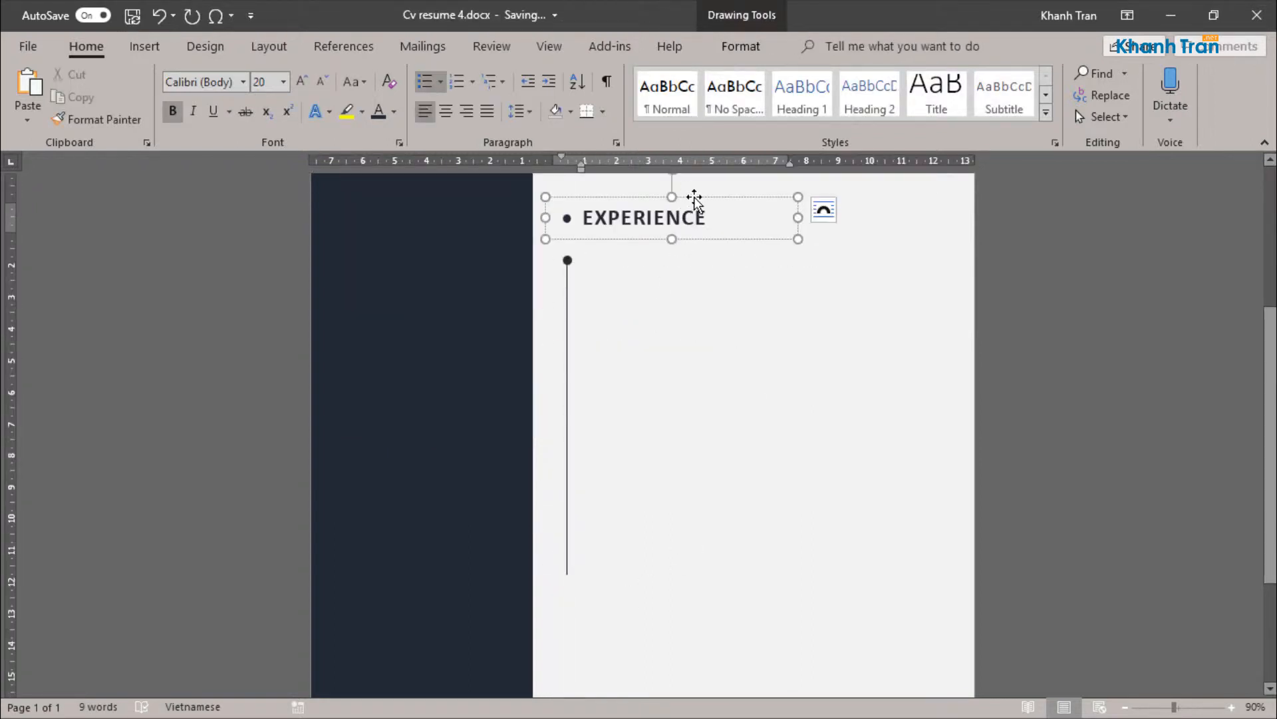
pyautogui.moveTo(697, 241); pyautogui.dragTo(703, 287)
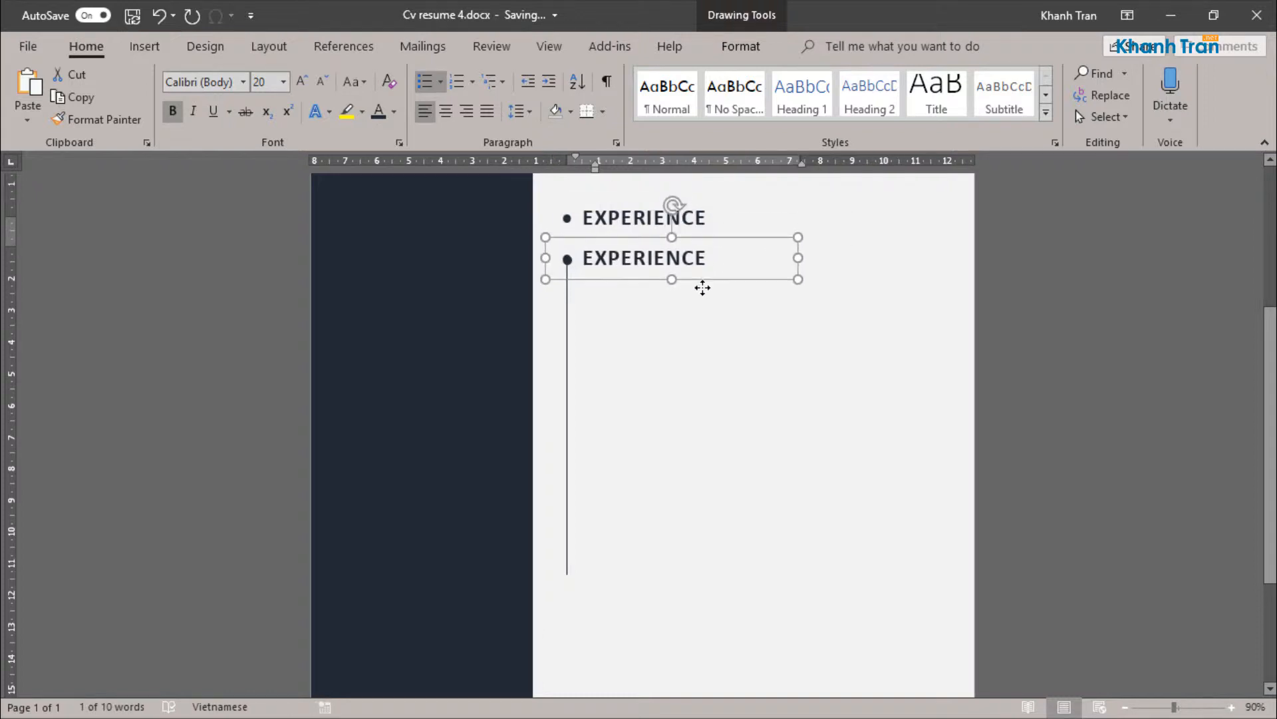
# Step: Remove the bullet from the copied text box and shift the box away from the sidebar so it clears the circle
pyautogui.click(579, 259)
pyautogui.press('BackSpace')
pyautogui.press('BackSpace')
pyautogui.moveTo(617, 238); pyautogui.dragTo(650, 239)
# Step: Set the copied heading text to font size 14
pyautogui.click(268, 86)
pyautogui.write('4')
pyautogui.press('Return')
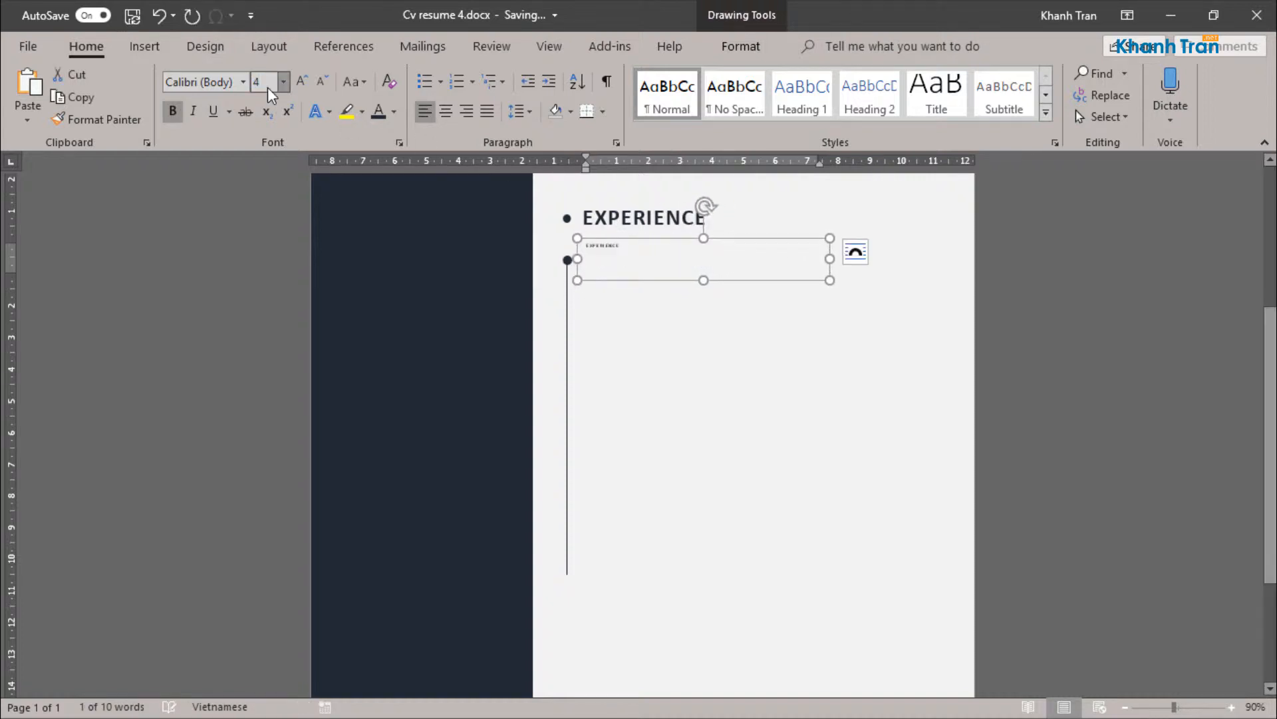
pyautogui.write('14')
pyautogui.press('Return')
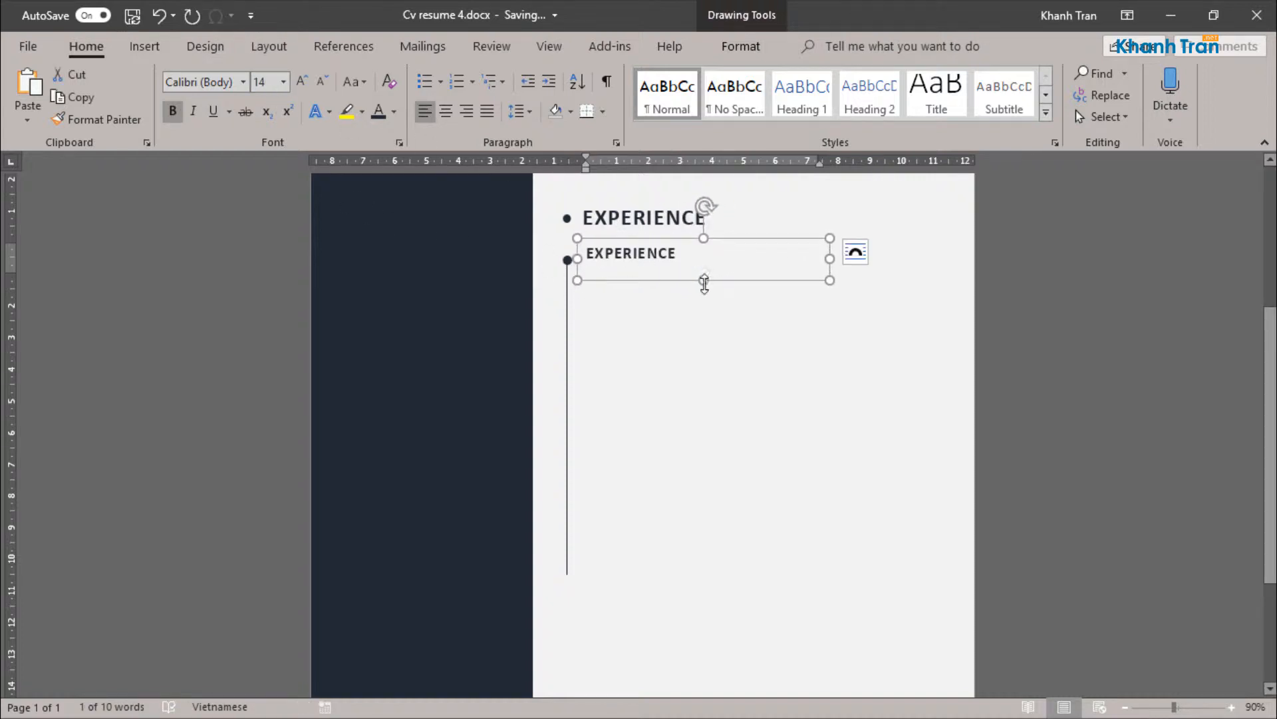
# Step: Enlarge the copied text box almost to the page's outer edge and lower it slightly to line its text up with the circle
pyautogui.moveTo(703, 283); pyautogui.dragTo(703, 330)
pyautogui.moveTo(830, 284); pyautogui.dragTo(949, 293)
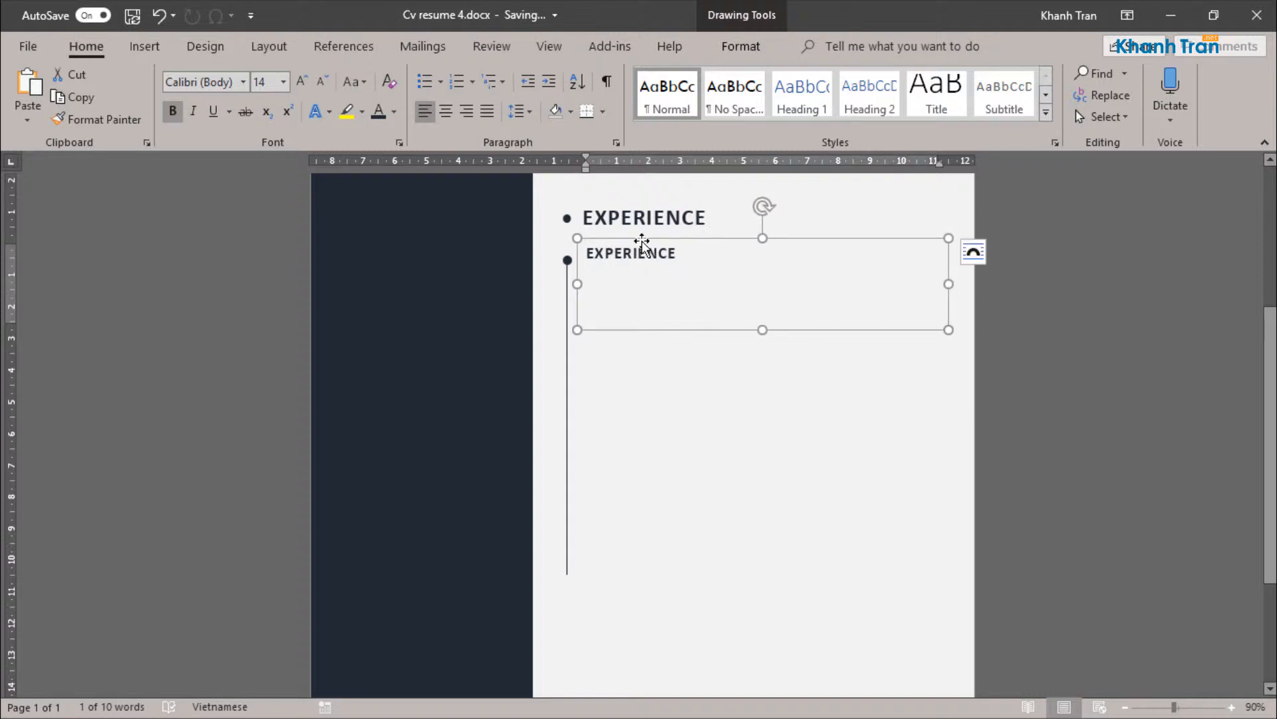
pyautogui.moveTo(642, 241); pyautogui.dragTo(642, 248)
# Step: Replace the copied text with "LOREM IPSUM" and add a non-bold 12 pt line "COMPANY NAME" below it
pyautogui.tripleClick(627, 261)
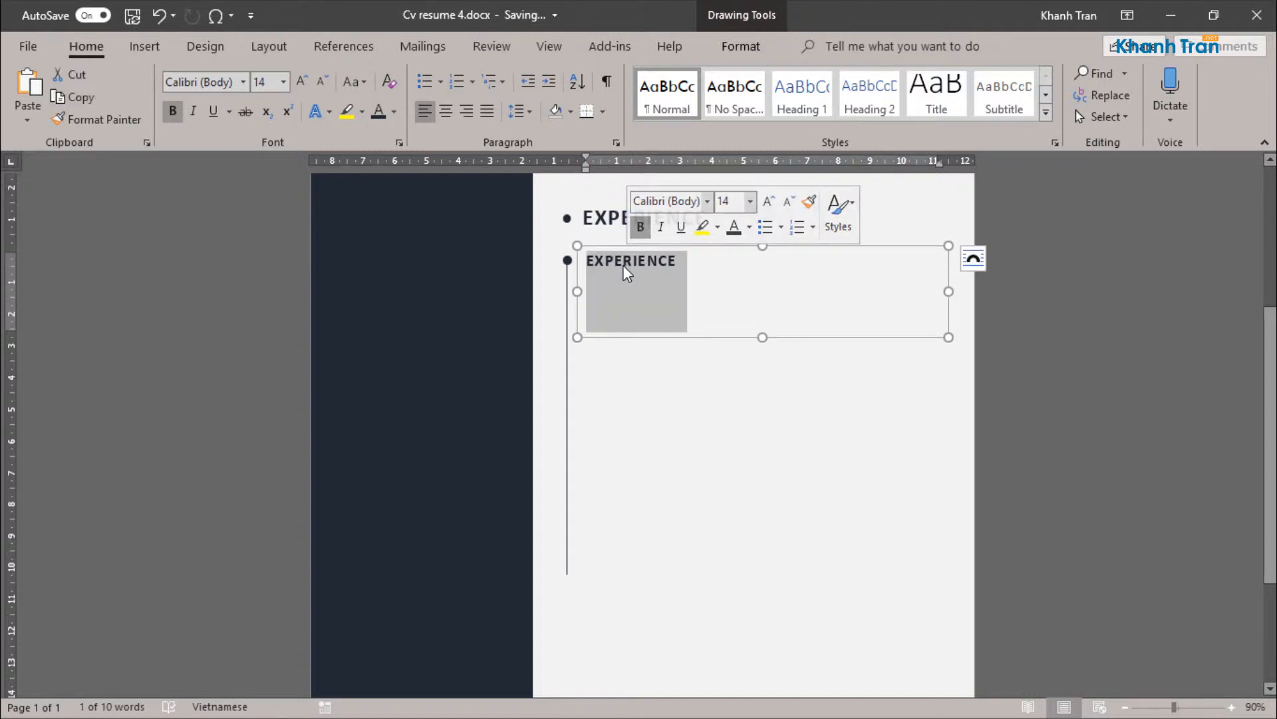
pyautogui.write('lorem')
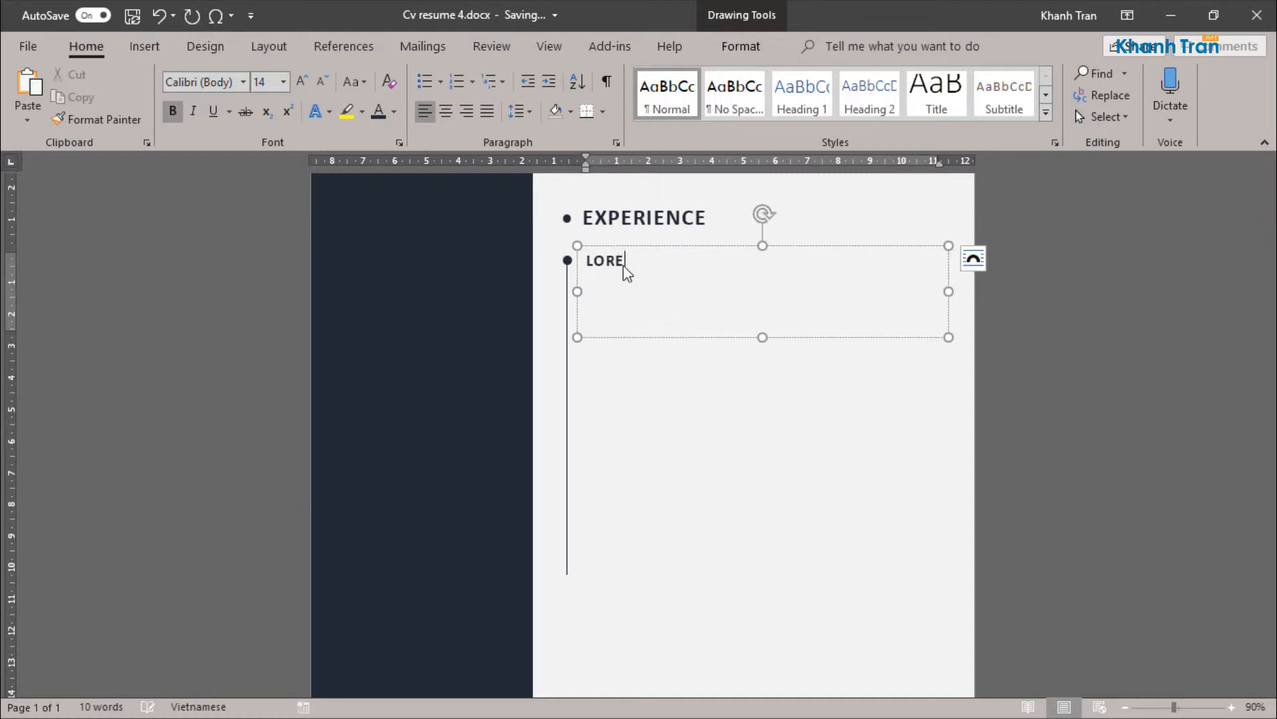
pyautogui.click(816, 323)
pyautogui.write('com')
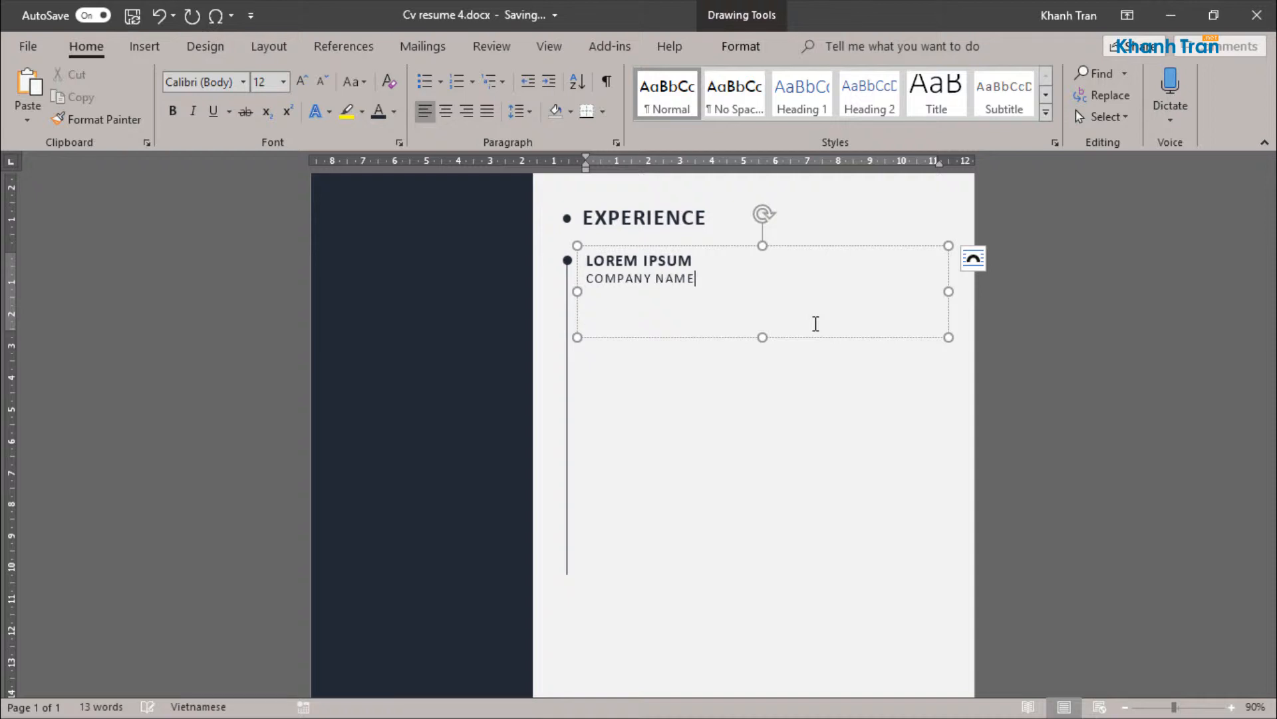
# Step: Reset the character spacing of the COMPANY NAME line to normal
pyautogui.tripleClick(674, 287)
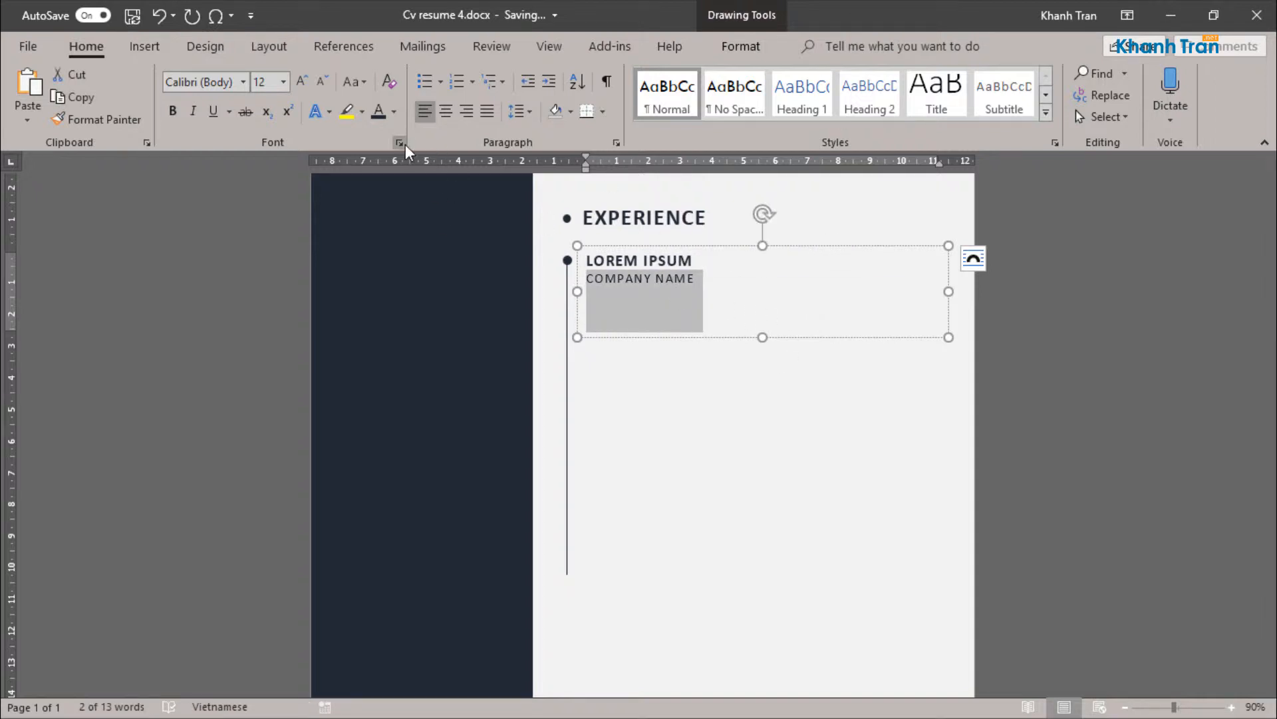
pyautogui.click(399, 143)
pyautogui.click(999, 245)
pyautogui.click(892, 257)
pyautogui.click(1139, 590)
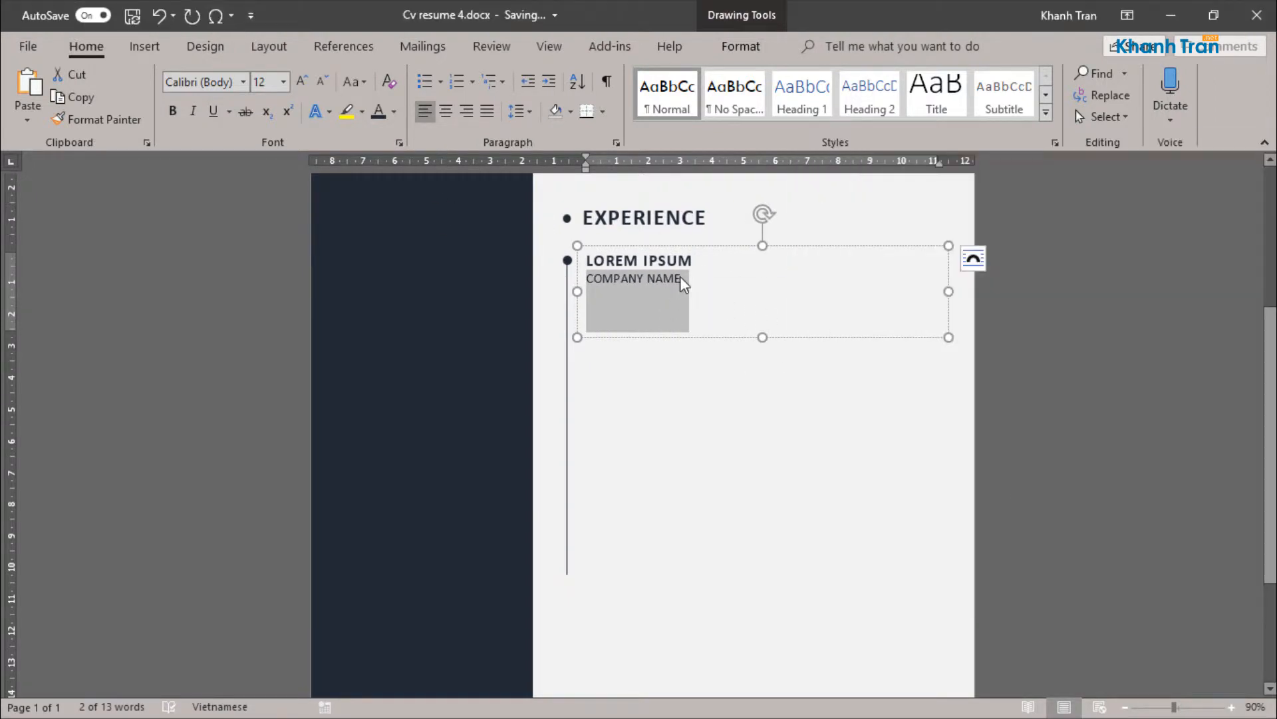
# Step: Add the dates "2010-2012" one tab stop after COMPANY NAME on the same line
pyautogui.click(699, 293)
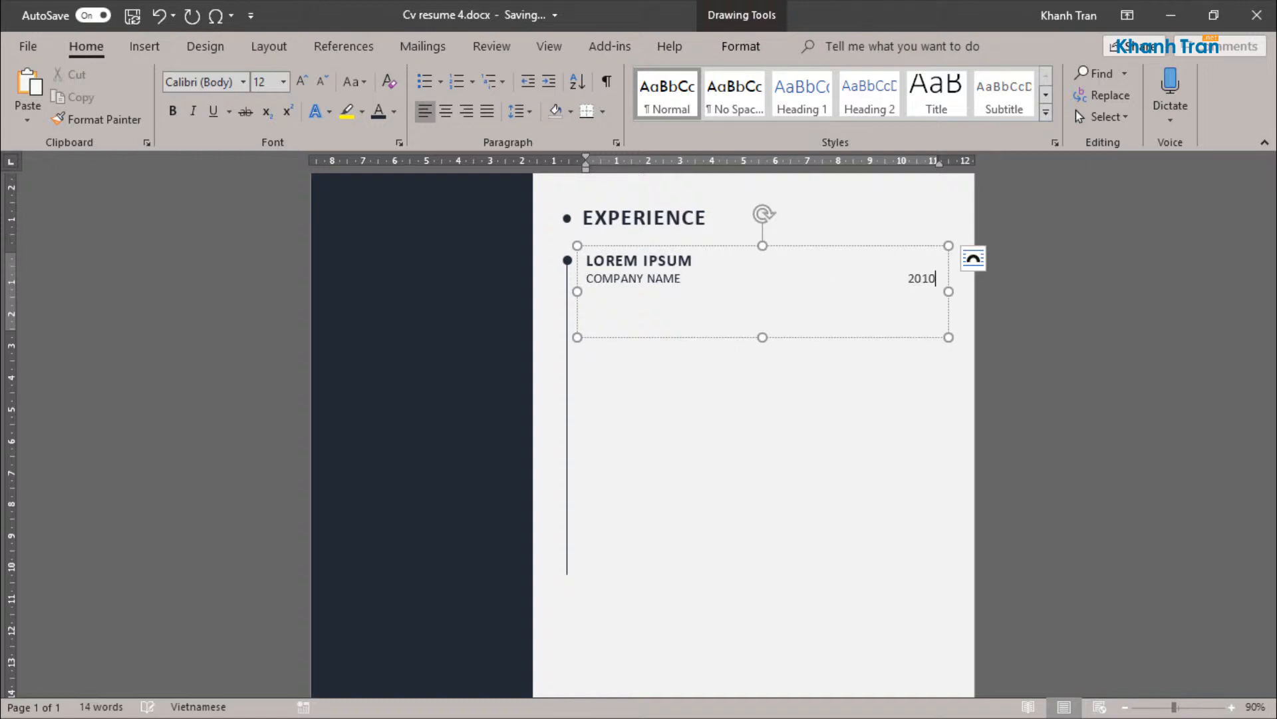
pyautogui.click(909, 279)
pyautogui.press('BackSpace')
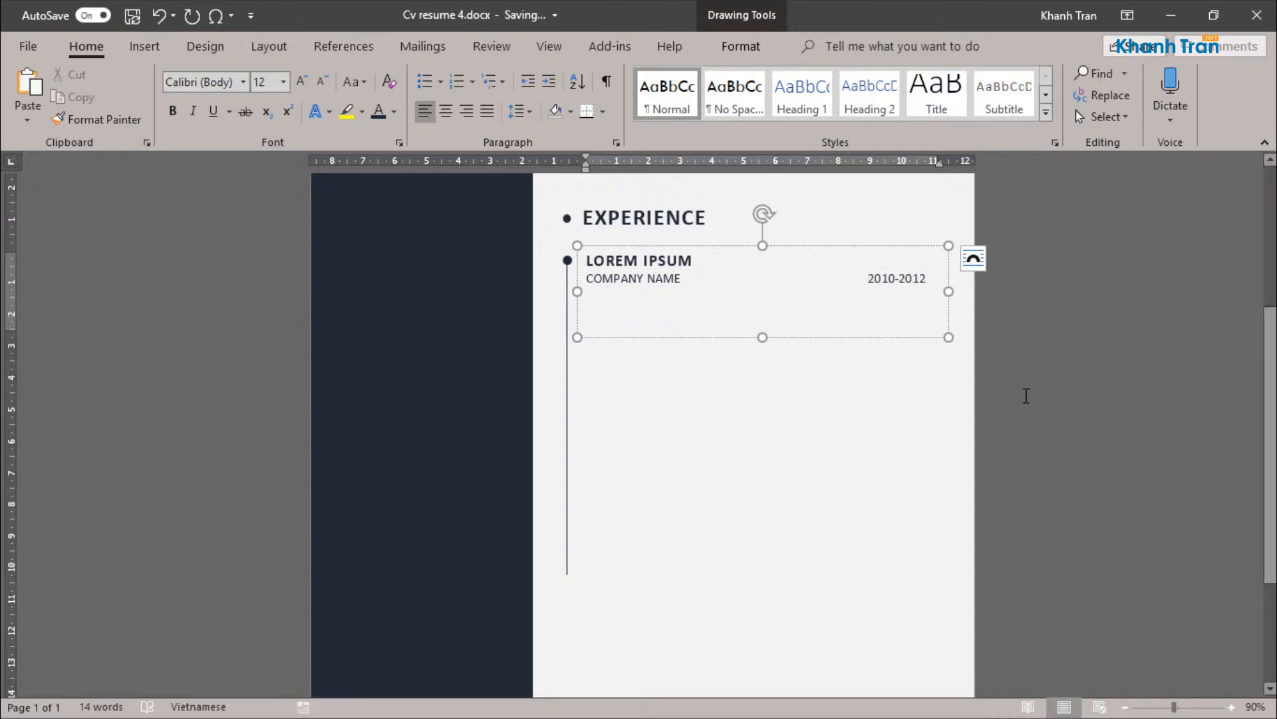
pyautogui.press('BackSpace')
pyautogui.press('BackSpace')
pyautogui.press('BackSpace')
# Step: Insert placeholder text below the COMPANY NAME line with the formula =lorem()
pyautogui.press('BackSpace')
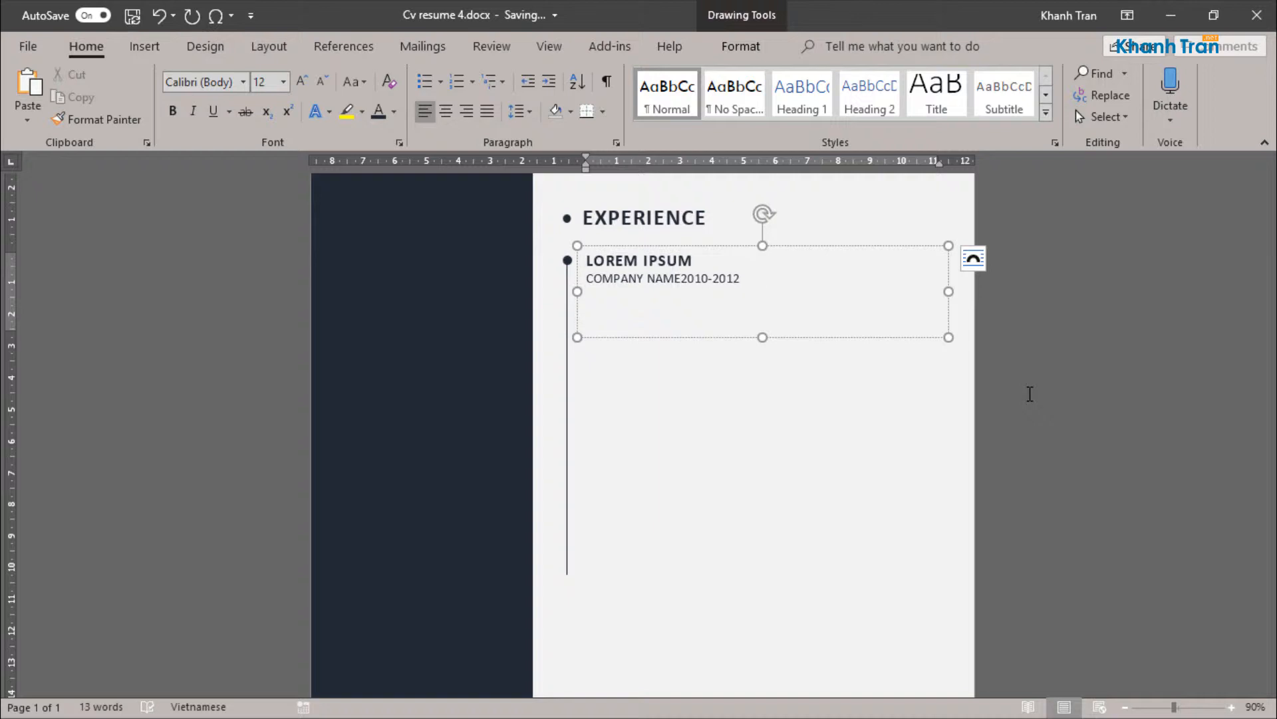
pyautogui.press('Tab')
pyautogui.click(622, 300)
pyautogui.press('BackSpace')
pyautogui.press('Return')
pyautogui.press('BackSpace')
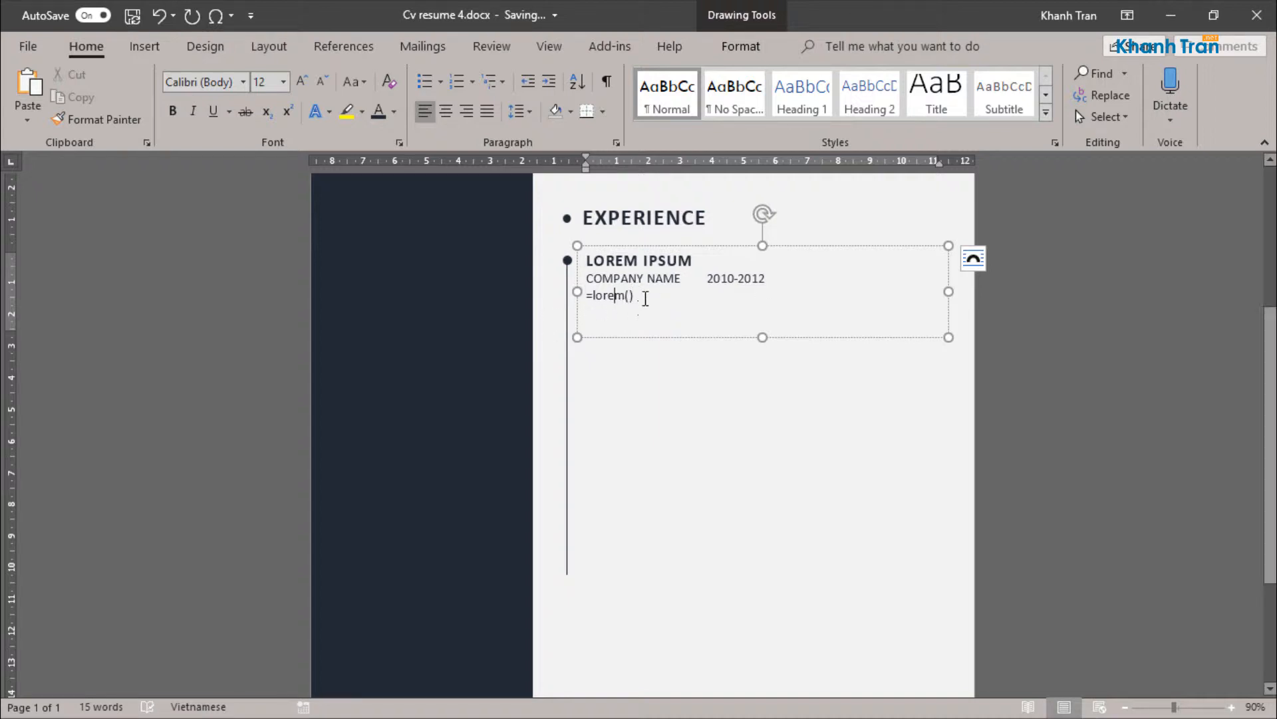
pyautogui.click(644, 296)
pyautogui.press('Return')
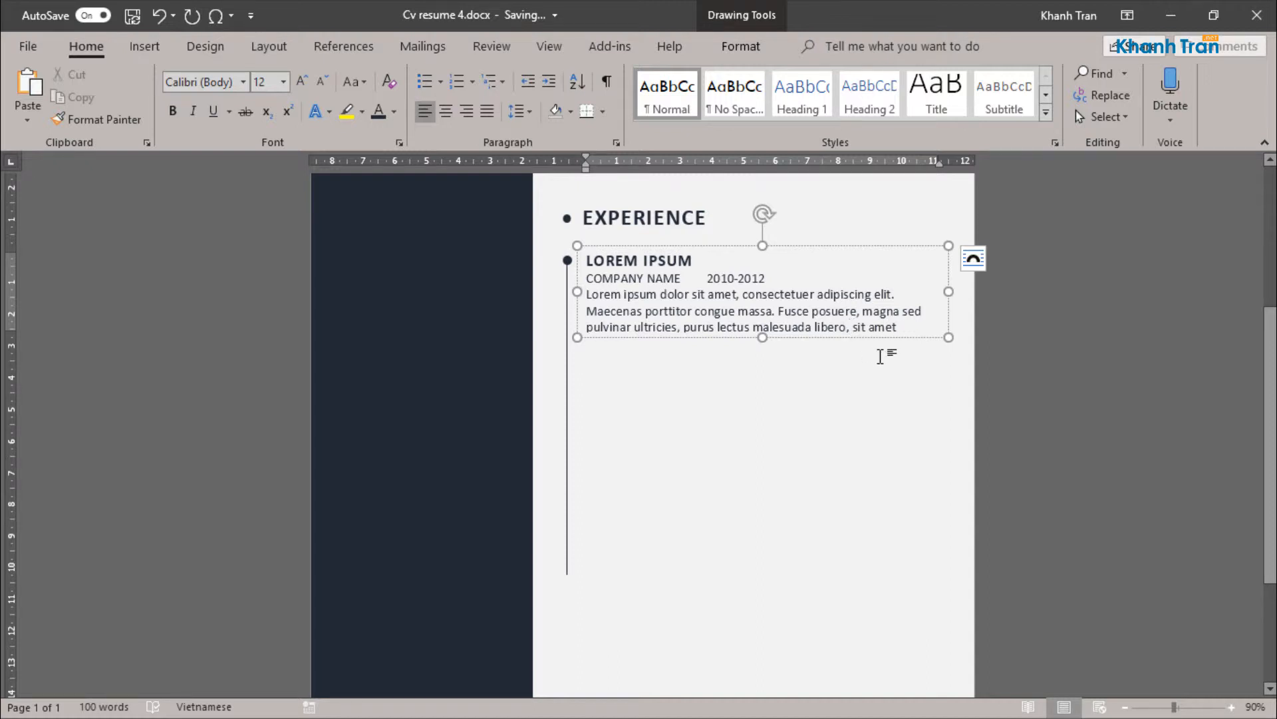
# Step: Cut the placeholder text off after "malesuada libero," and justify the paragraph
pyautogui.hotkey('ctrl', 'shift', 'End')
pyautogui.press('Delete')
pyautogui.click(488, 111)
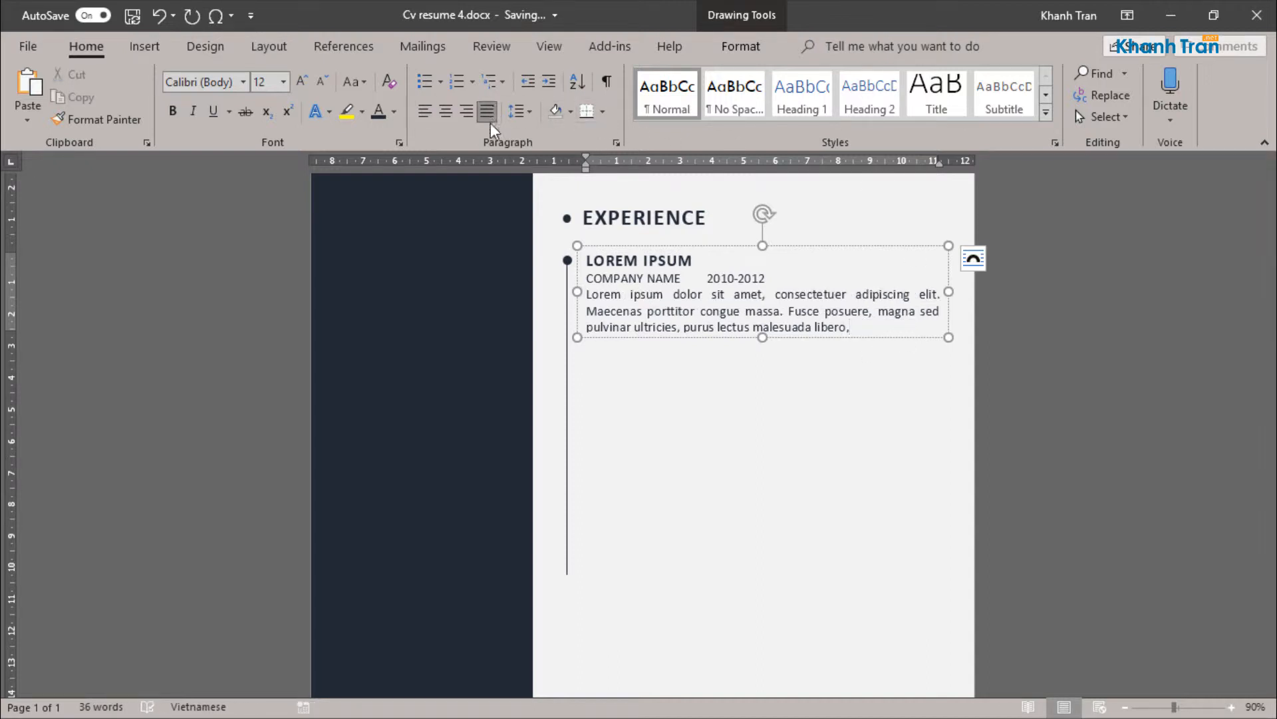
# Step: Colour the COMPANY NAME line and the placeholder paragraph dark grey
pyautogui.moveTo(852, 327); pyautogui.dragTo(586, 279)
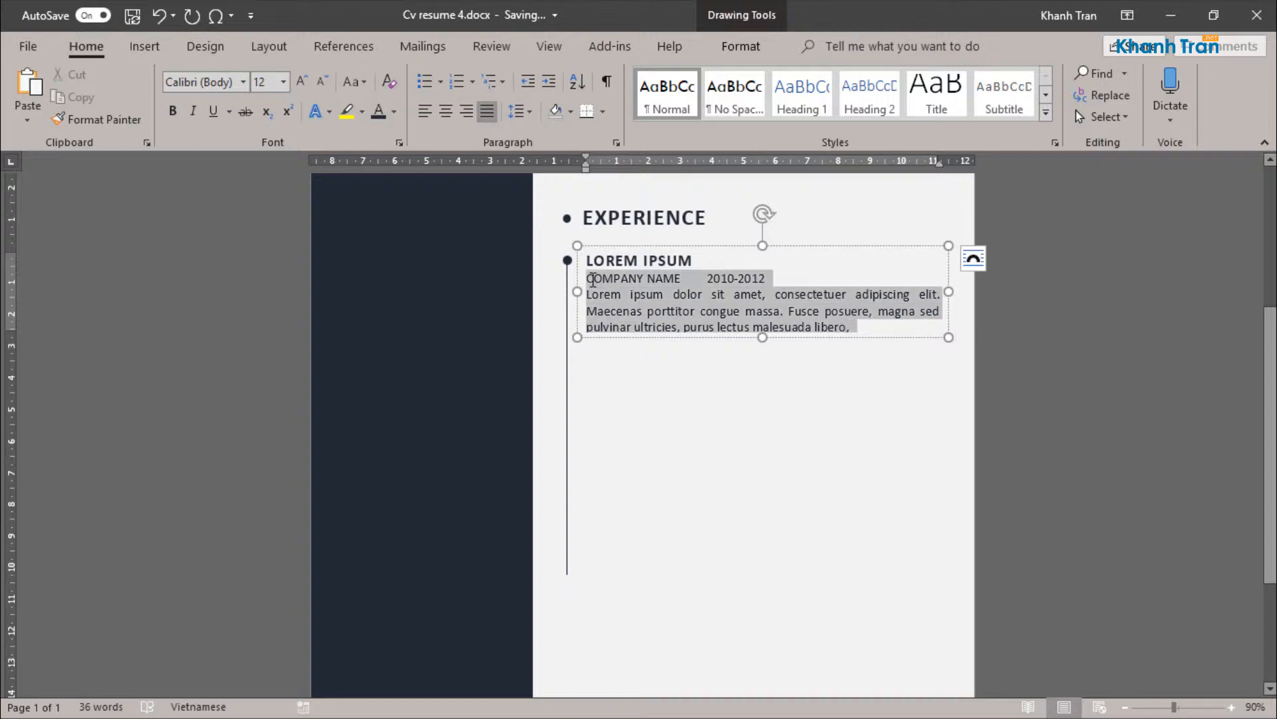
pyautogui.click(394, 111)
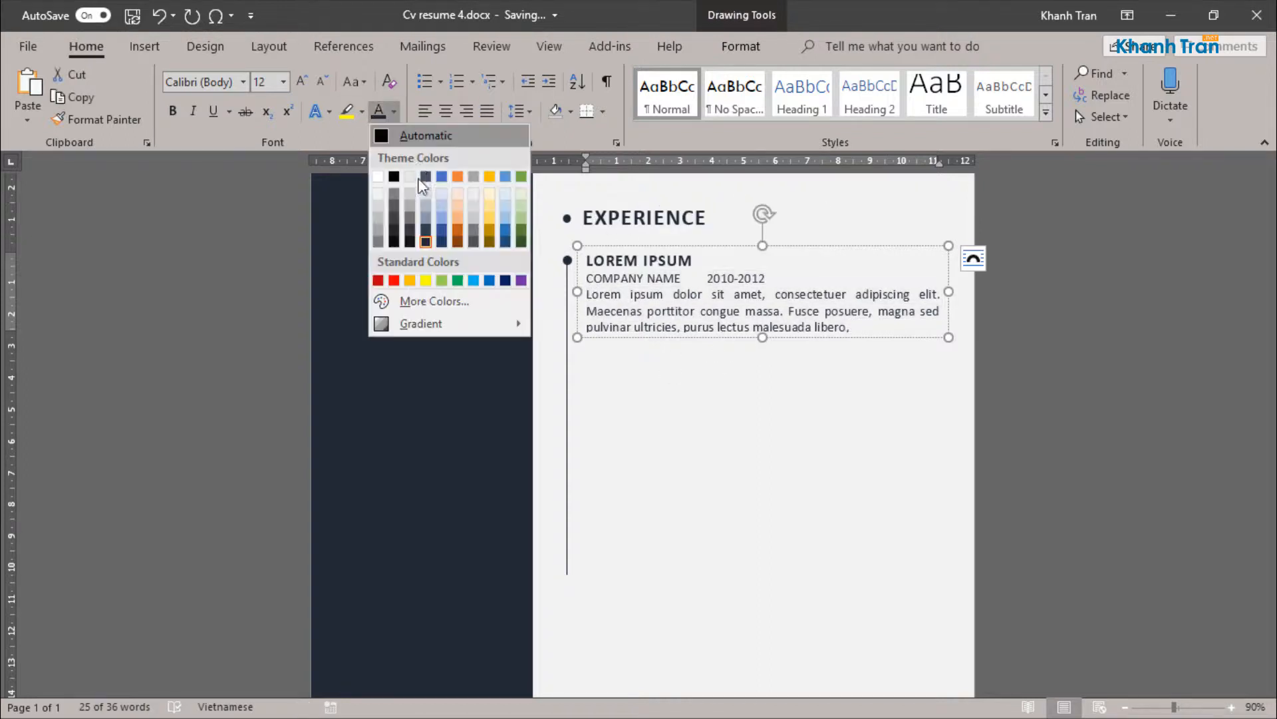
pyautogui.click(394, 216)
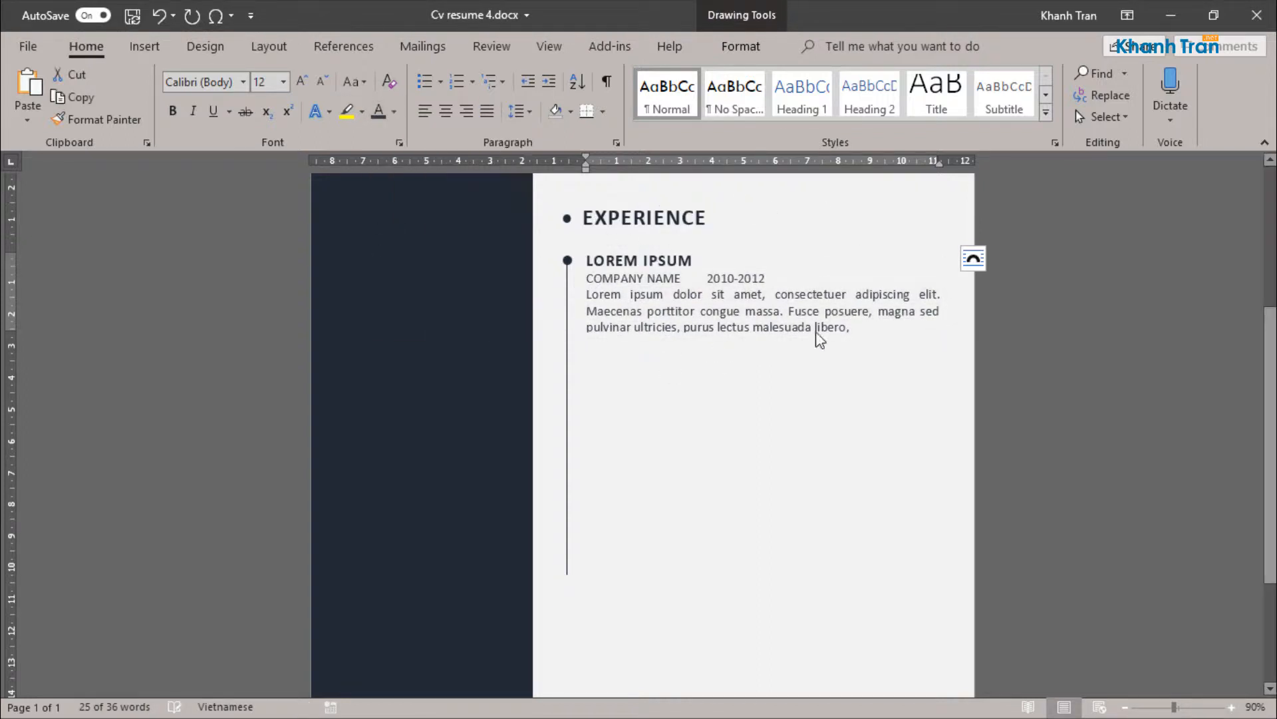
pyautogui.scroll(2, 747, 350)
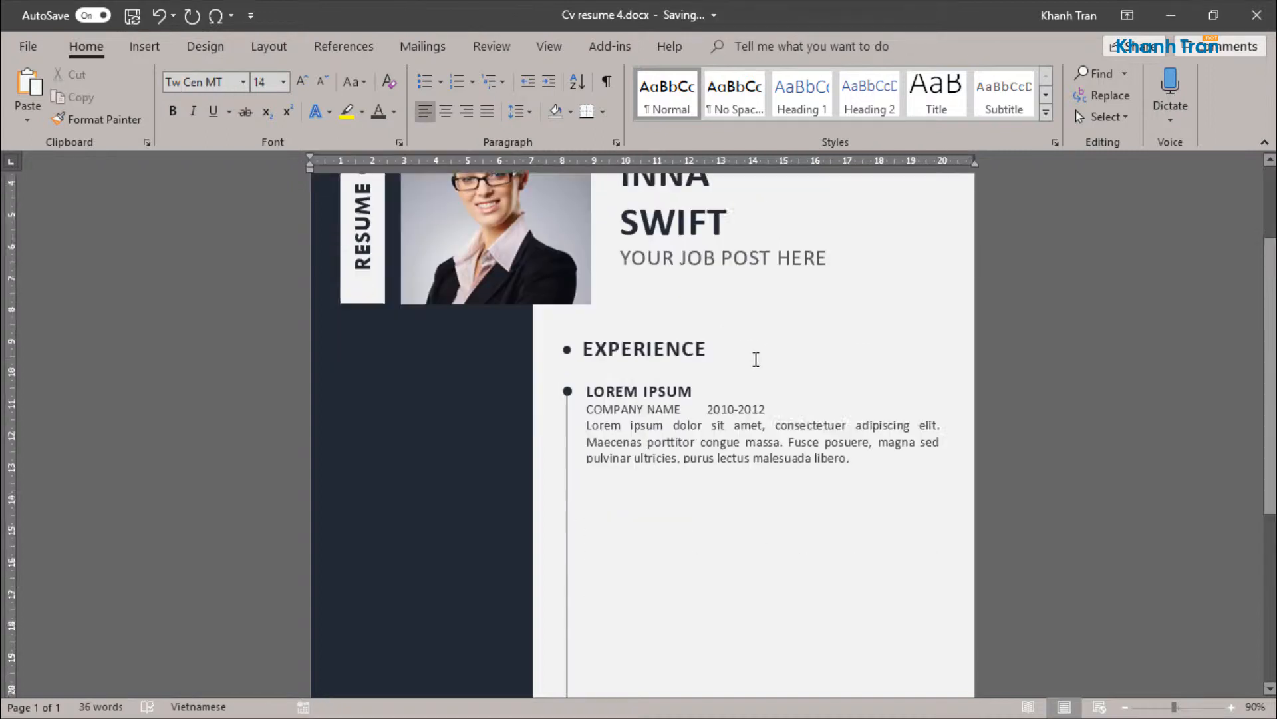
pyautogui.scroll(-2, 755, 359)
# Step: Set 6 pt spacing after every paragraph of the entry and make its text box tall enough for the text
pyautogui.click(750, 319)
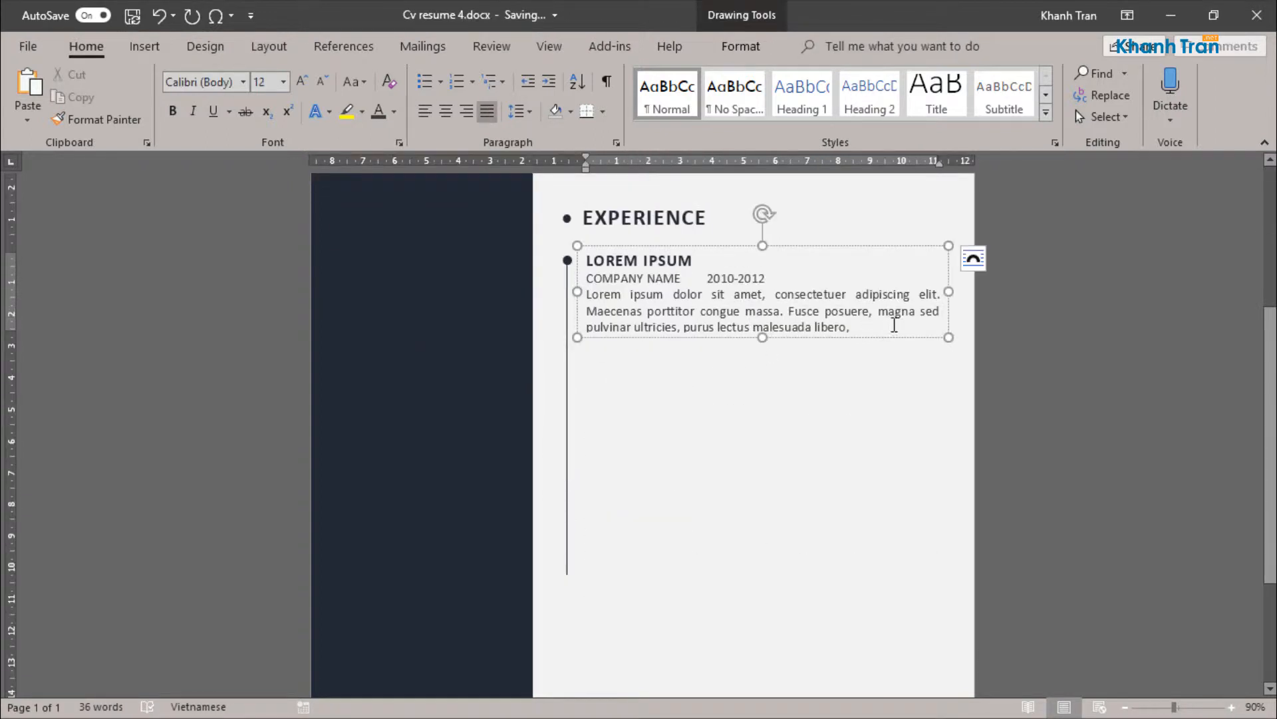
pyautogui.moveTo(895, 325); pyautogui.dragTo(586, 260)
pyautogui.click(616, 143)
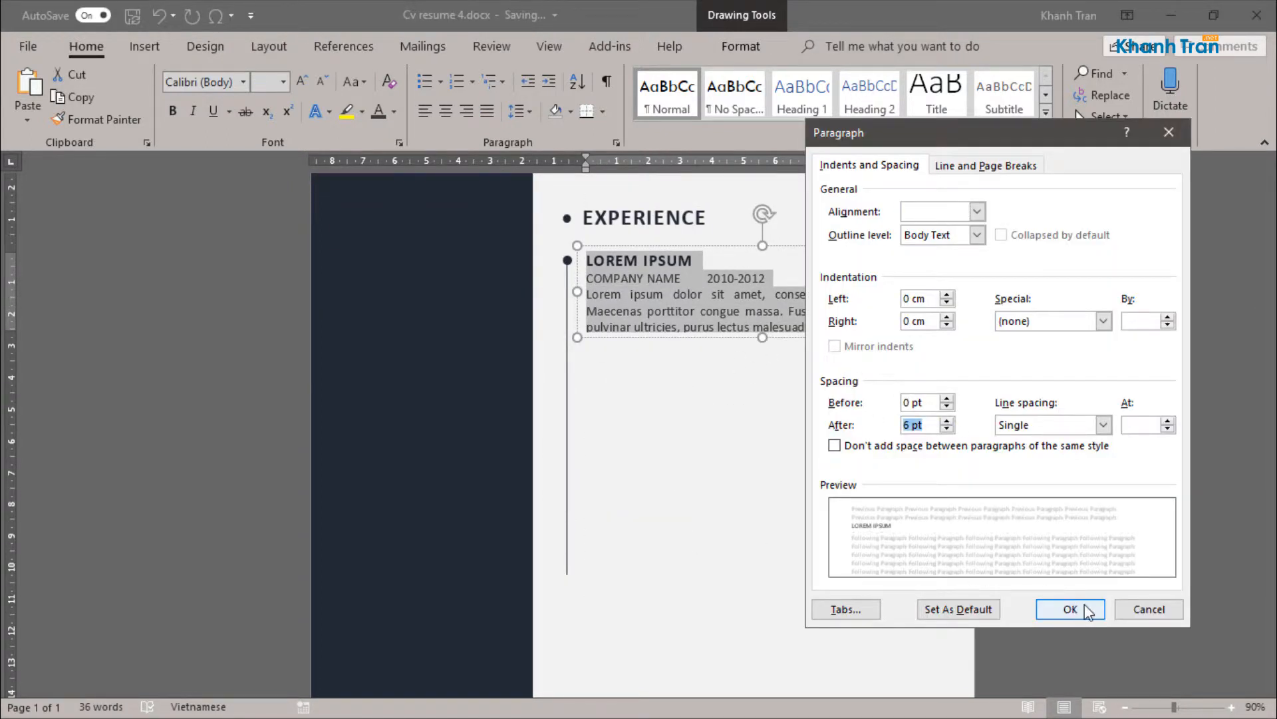
pyautogui.click(1088, 611)
pyautogui.click(764, 348)
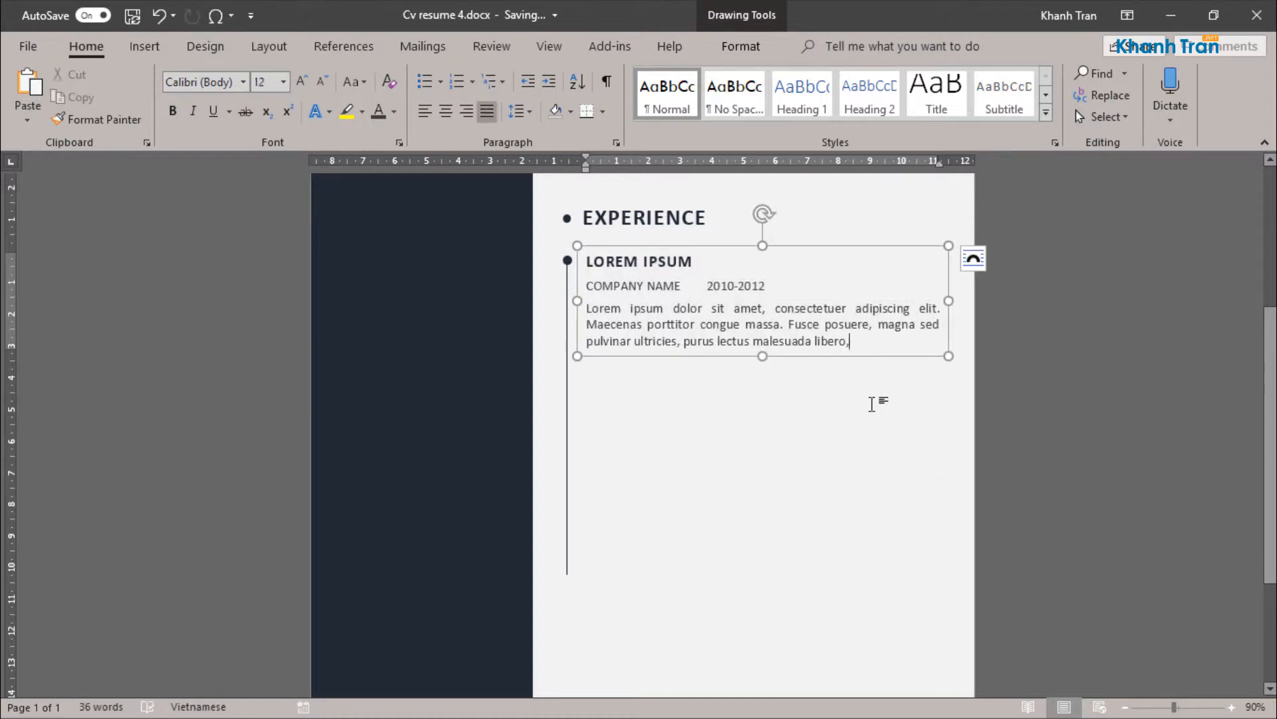
pyautogui.click(871, 404)
# Step: Group the timeline circle with the LOREM IPSUM entry's text box
pyautogui.scroll(2, 873, 399)
pyautogui.click(569, 389)
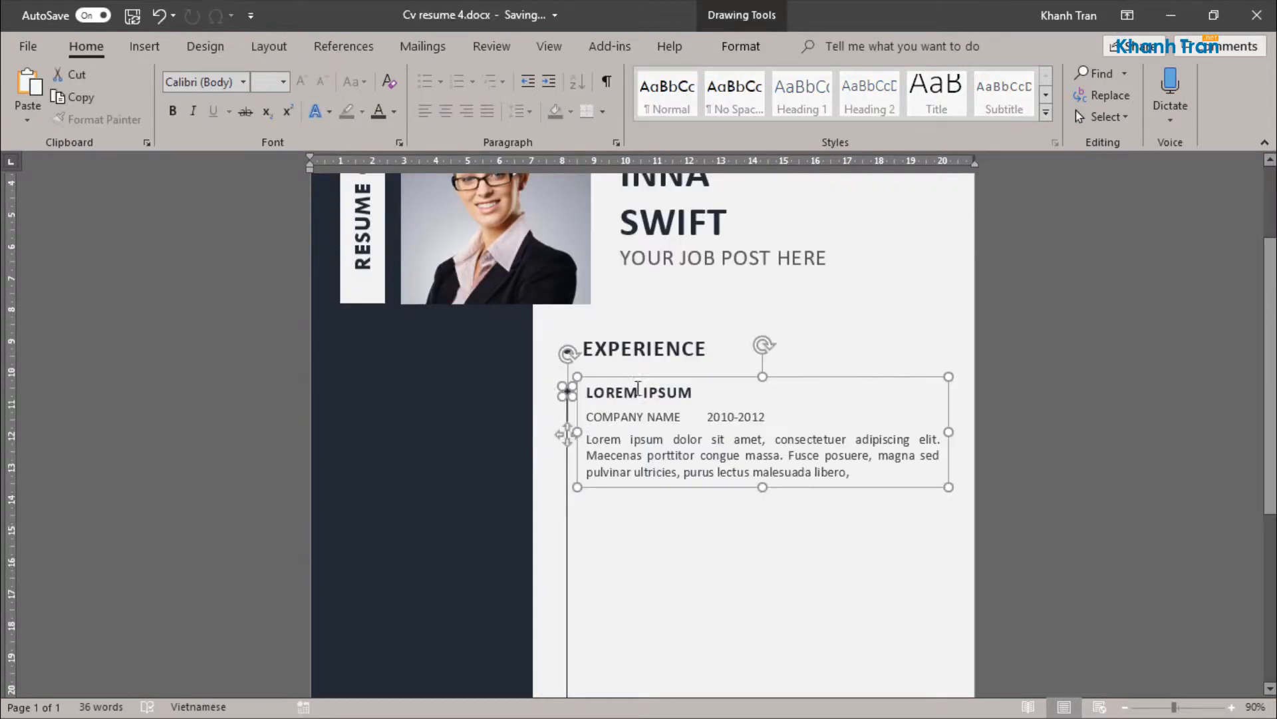
pyautogui.rightClick(568, 389)
pyautogui.moveTo(705, 497)
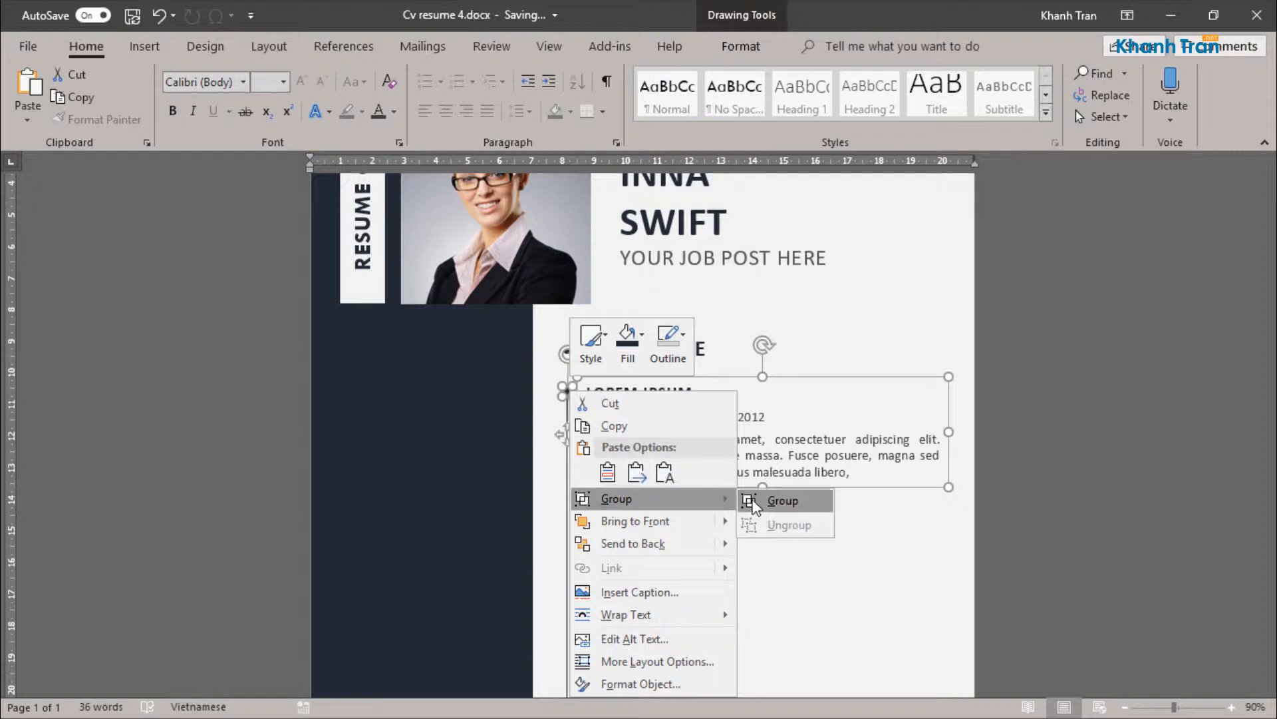
pyautogui.click(786, 499)
# Step: Duplicate the grouped entry twice, stacking the copies evenly below it along the timeline line
pyautogui.moveTo(697, 364); pyautogui.dragTo(704, 587)
pyautogui.scroll(-3, 705, 445)
pyautogui.scroll(-2, 706, 444)
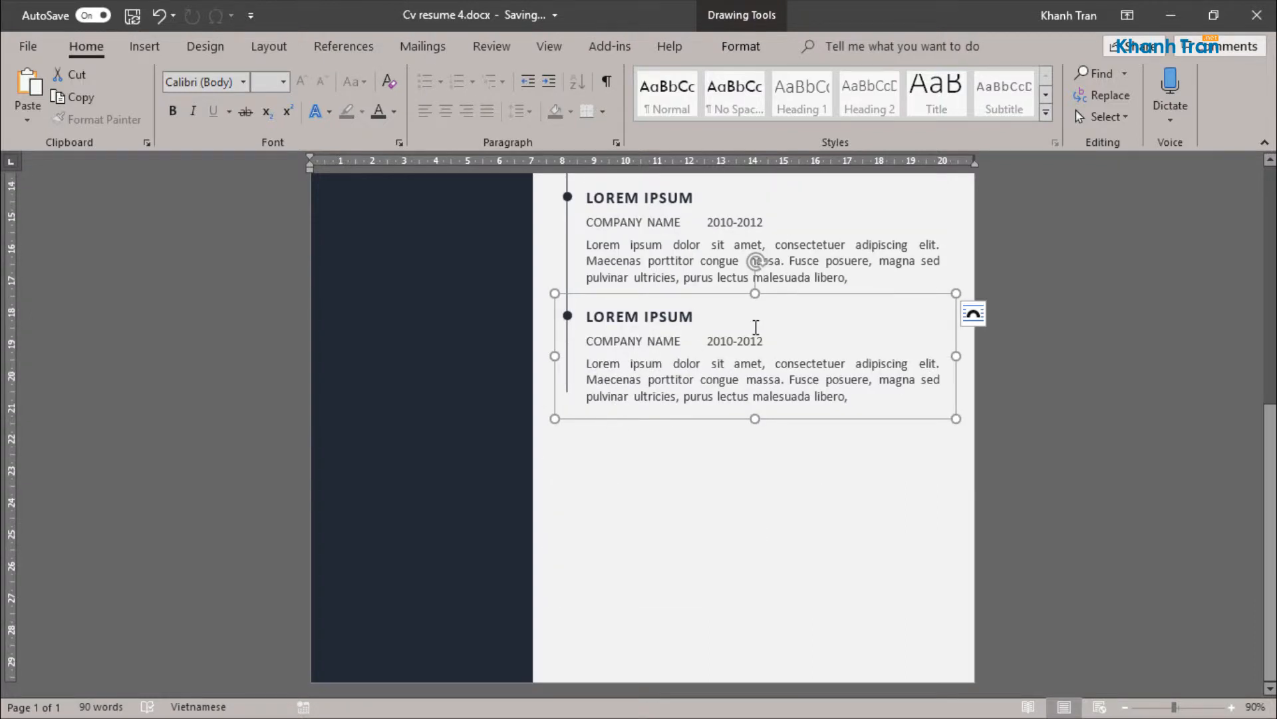
# Step: Change the second experience entry's dates to 2012-2015
pyautogui.click(732, 222)
pyautogui.press('BackSpace')
pyautogui.write('2')
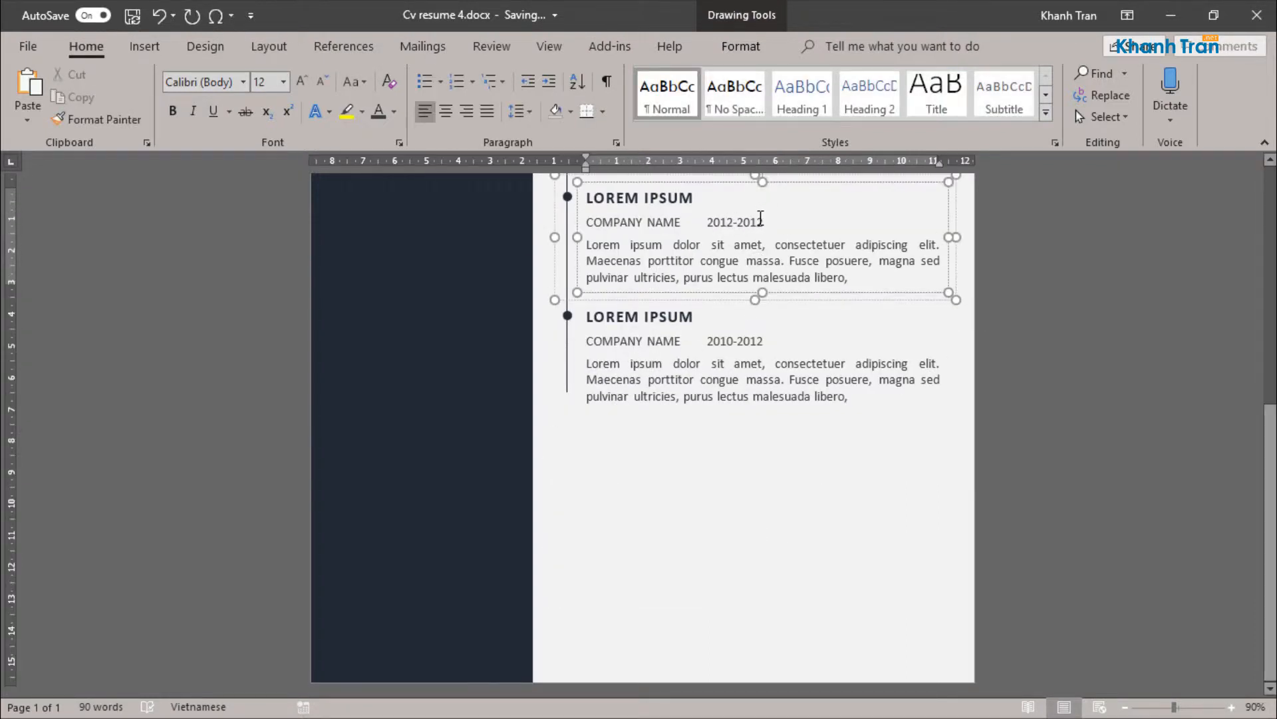
pyautogui.moveTo(763, 220); pyautogui.dragTo(759, 220)
pyautogui.write('5')
# Step: Change the third experience entry's dates to 2015-2018
pyautogui.moveTo(727, 342); pyautogui.dragTo(732, 342)
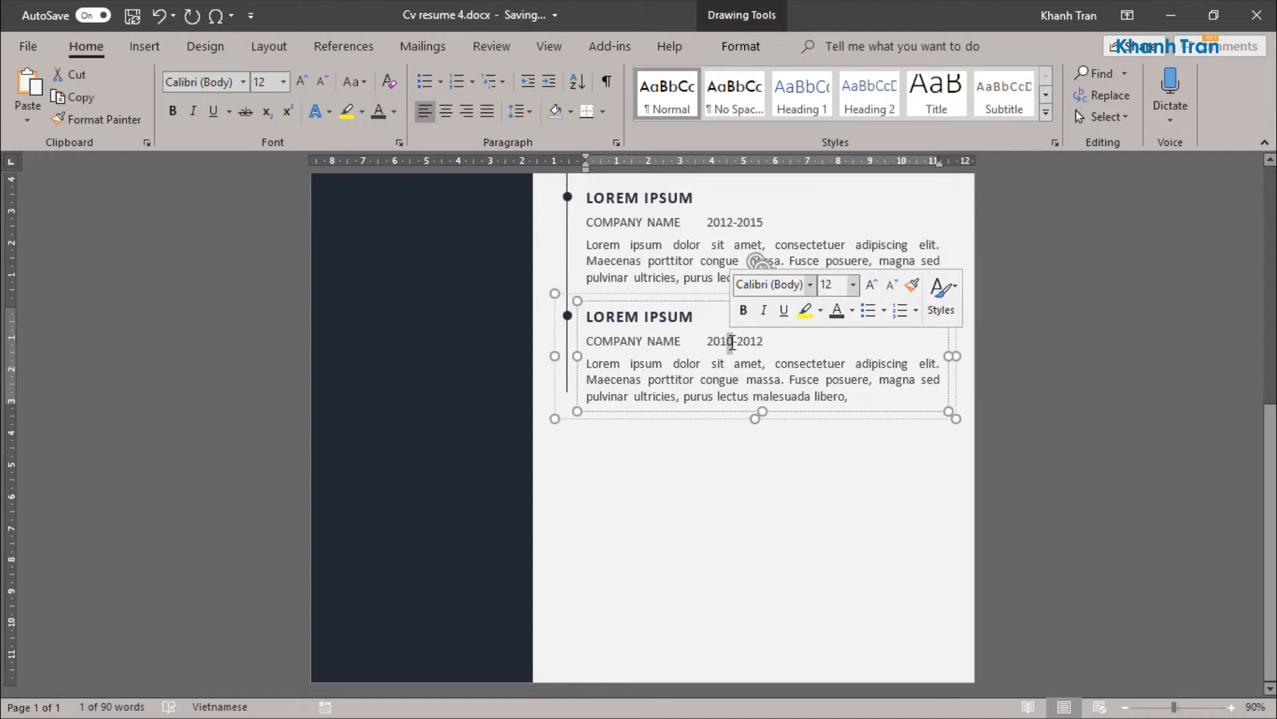
pyautogui.write('5')
pyautogui.press('BackSpace')
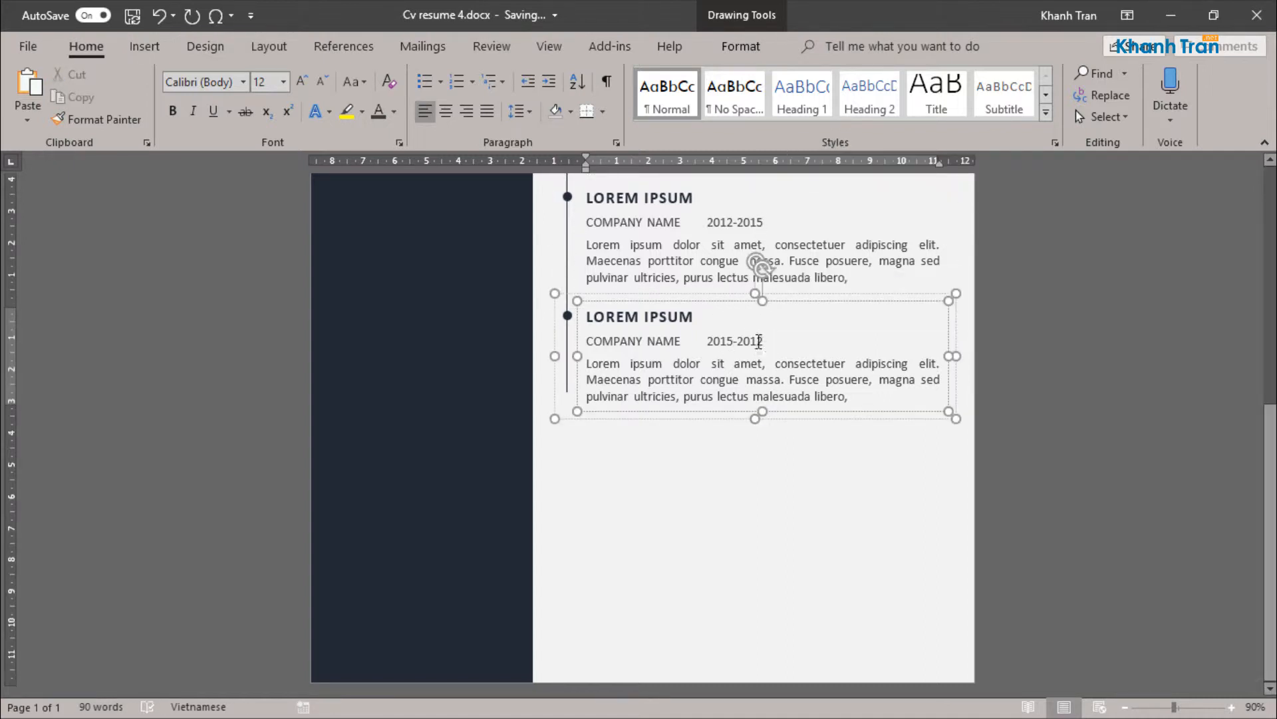
pyautogui.write('8')
pyautogui.click(768, 479)
pyautogui.scroll(4, 837, 494)
pyautogui.scroll(-3, 837, 493)
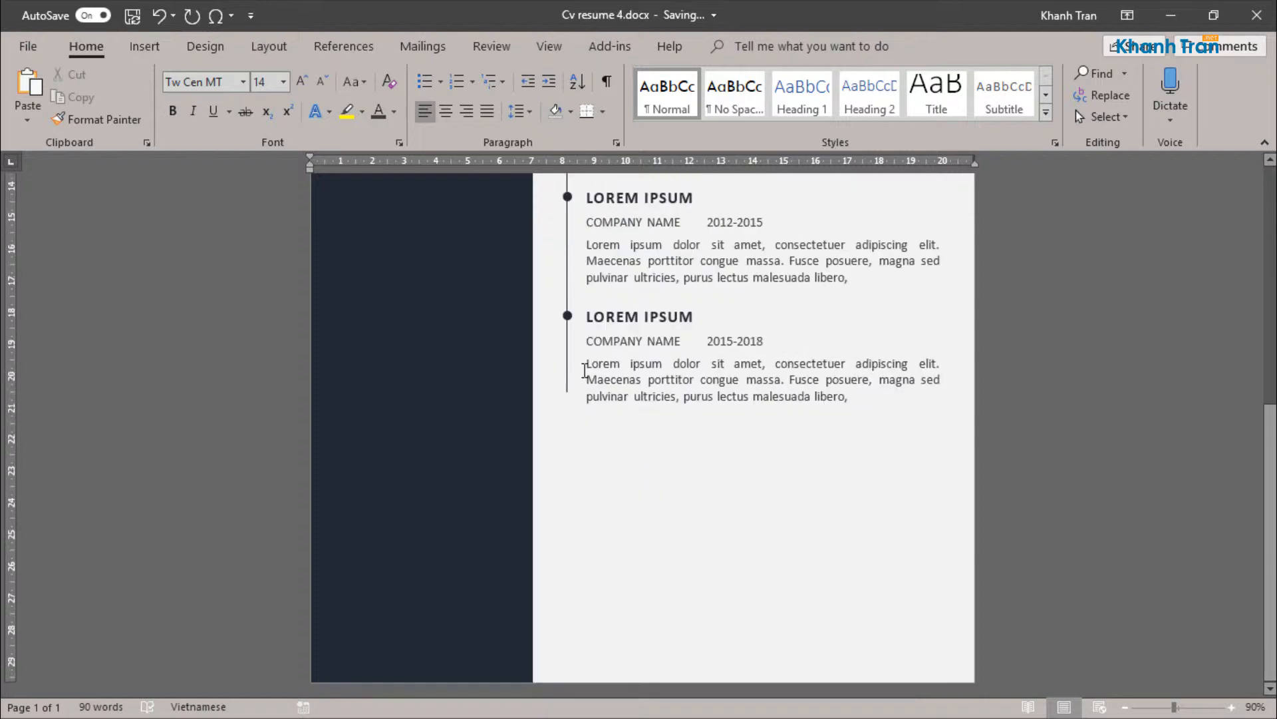
# Step: Lengthen the vertical timeline line slightly so it reaches just past the third entry's last text line
pyautogui.click(565, 380)
pyautogui.scroll(5, 685, 527)
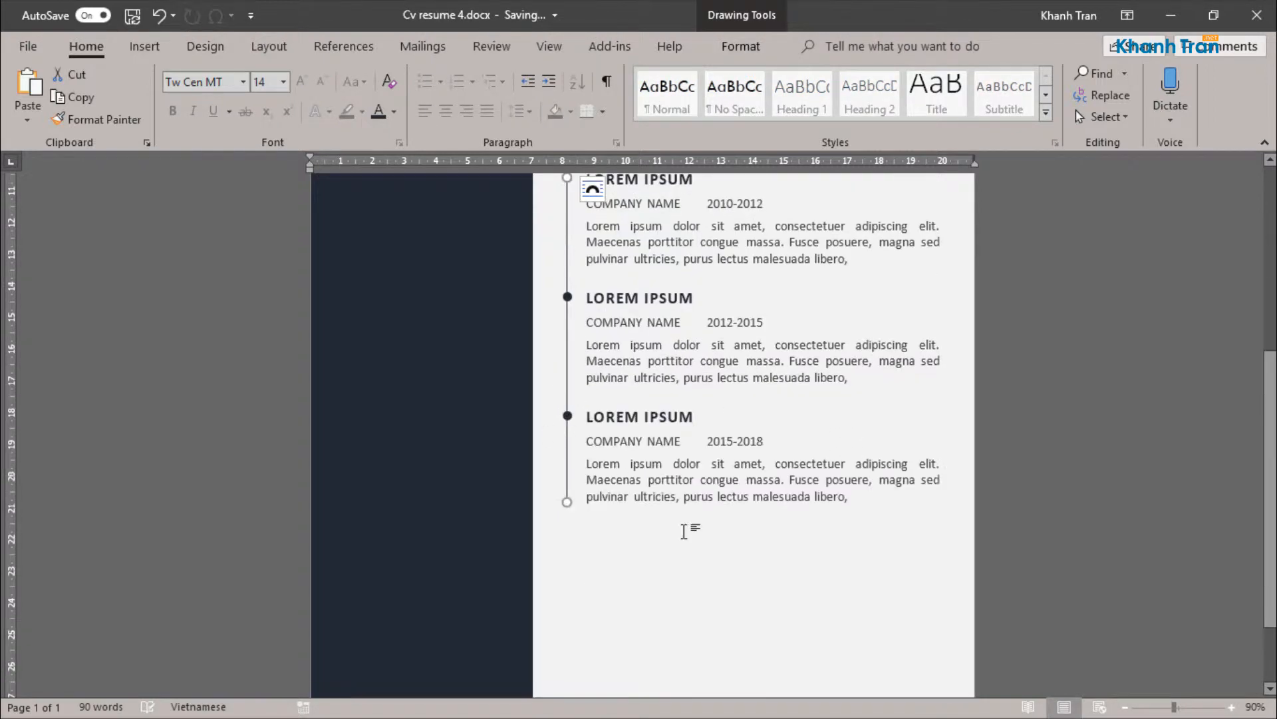
pyautogui.scroll(-4, 698, 519)
pyautogui.click(739, 503)
pyautogui.keyDown('ctrl'); pyautogui.scroll(-4, 739, 504); pyautogui.keyUp('ctrl')
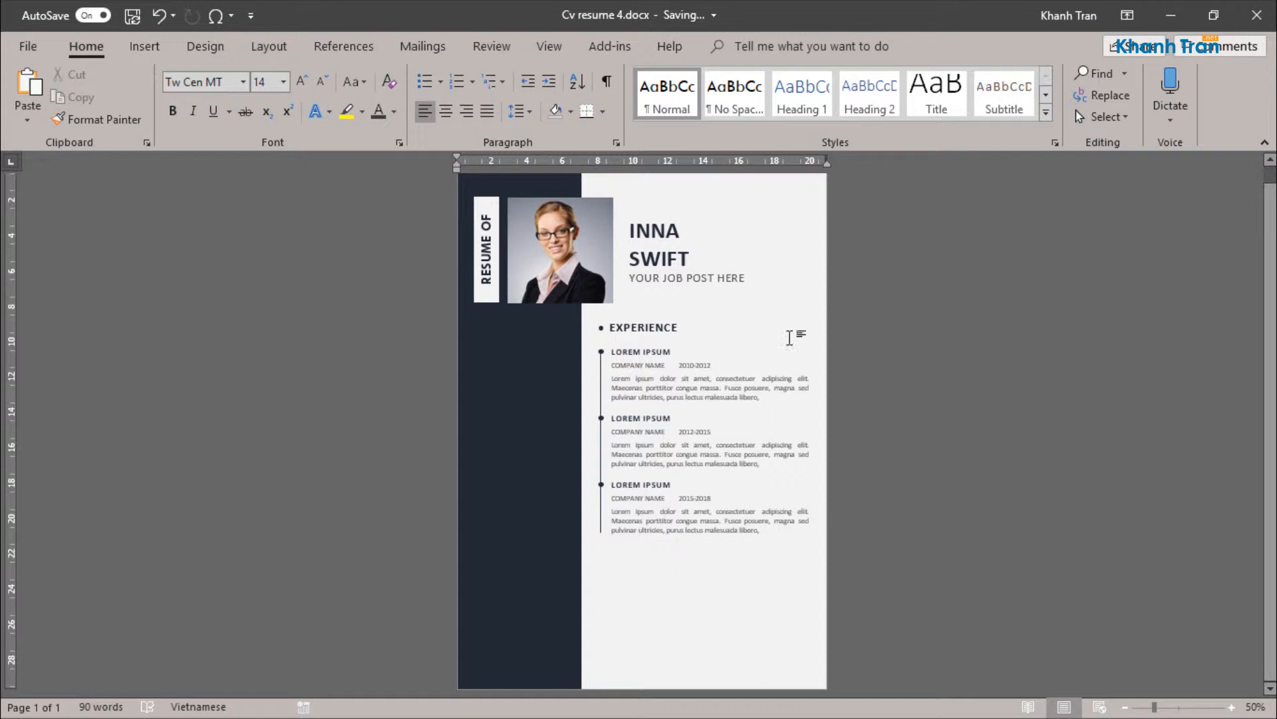
# Step: Copy the EXPERIENCE heading straight down below the third entry and change its text to uppercase "EDUCATION"
pyautogui.click(636, 336)
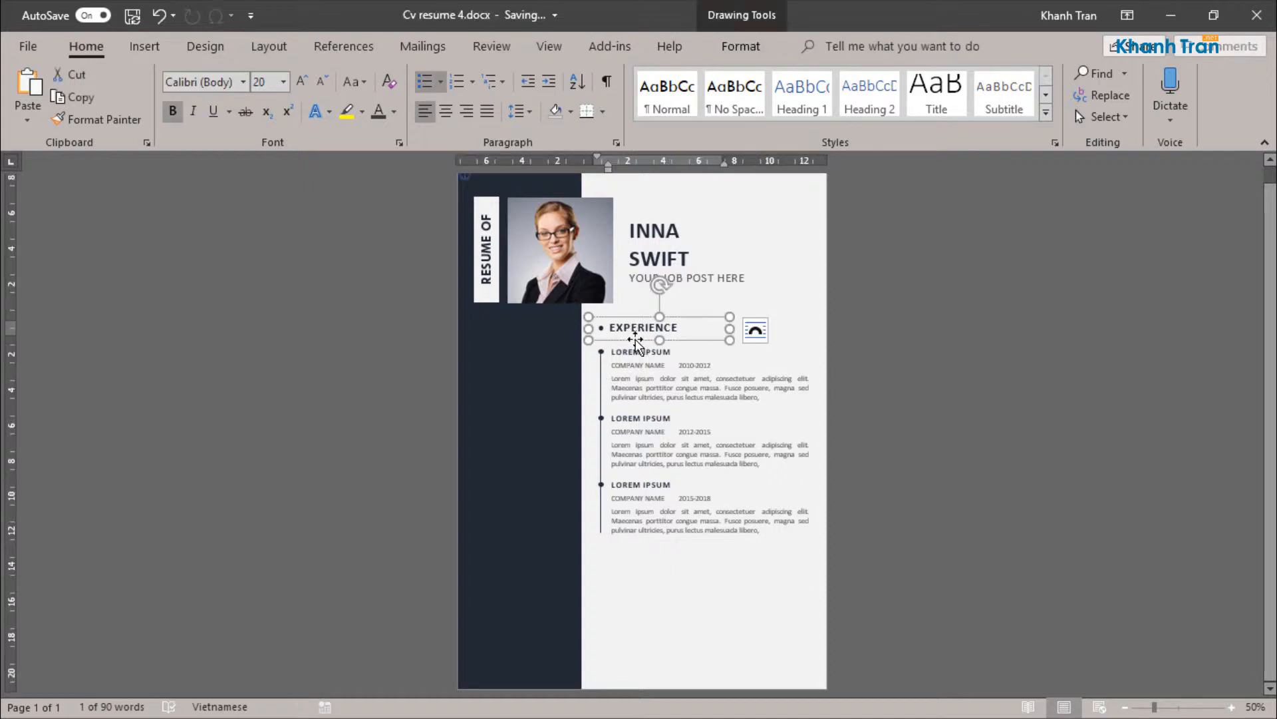
pyautogui.moveTo(636, 338); pyautogui.dragTo(640, 553)
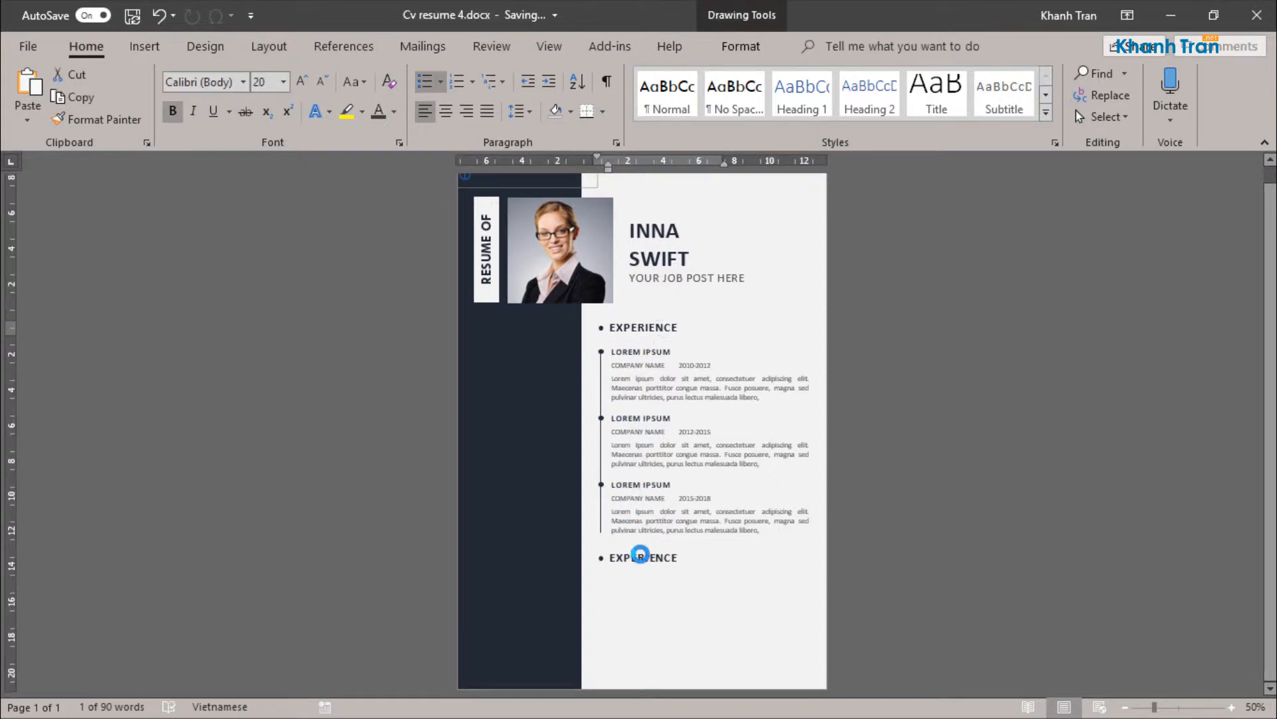
pyautogui.doubleClick(640, 557)
pyautogui.write('education')
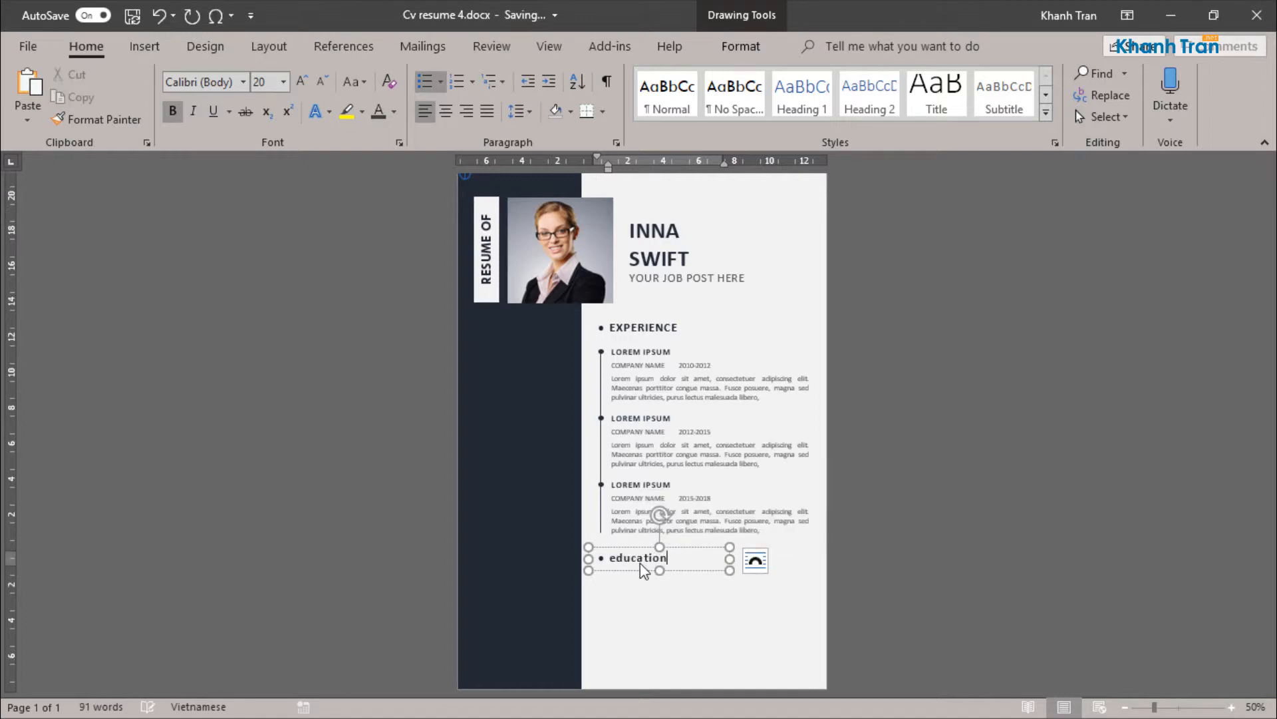
pyautogui.click(627, 547)
pyautogui.click(350, 83)
pyautogui.click(367, 149)
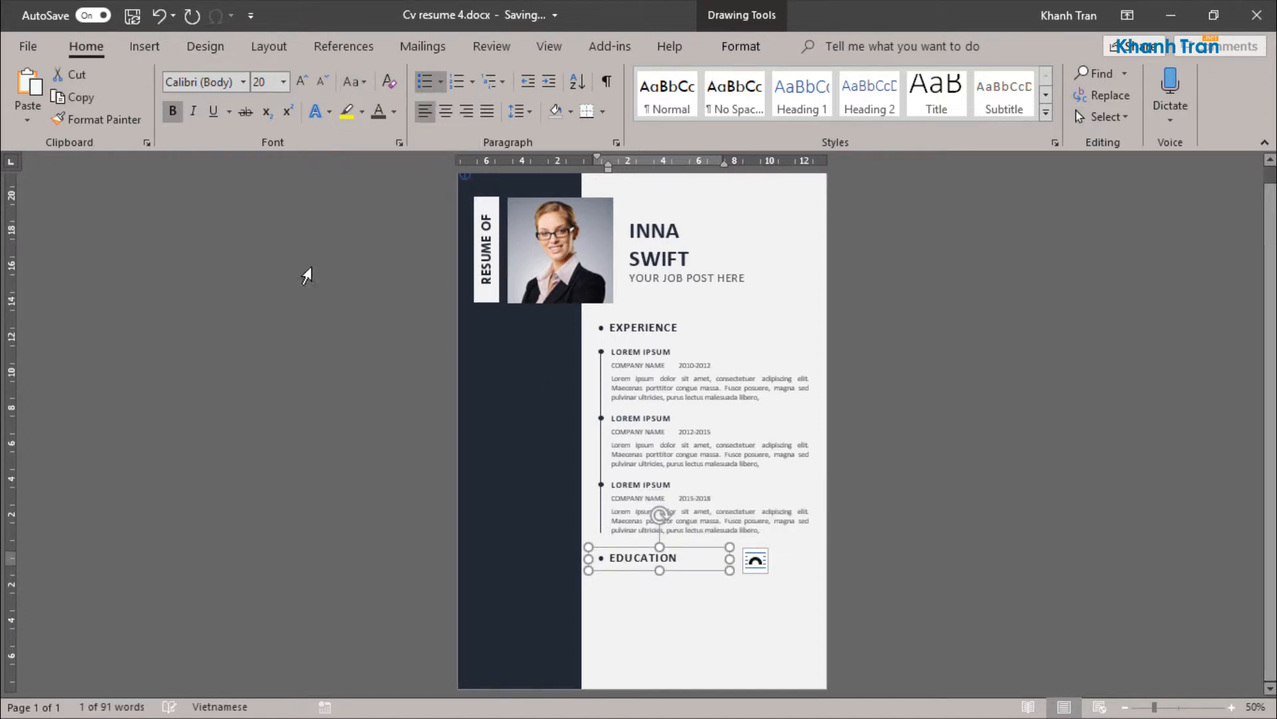
# Step: Copy the first two grouped experience entries straight down below the EDUCATION heading
pyautogui.click(644, 360)
pyautogui.keyDown('shift'); pyautogui.click(640, 431); pyautogui.keyUp('shift')
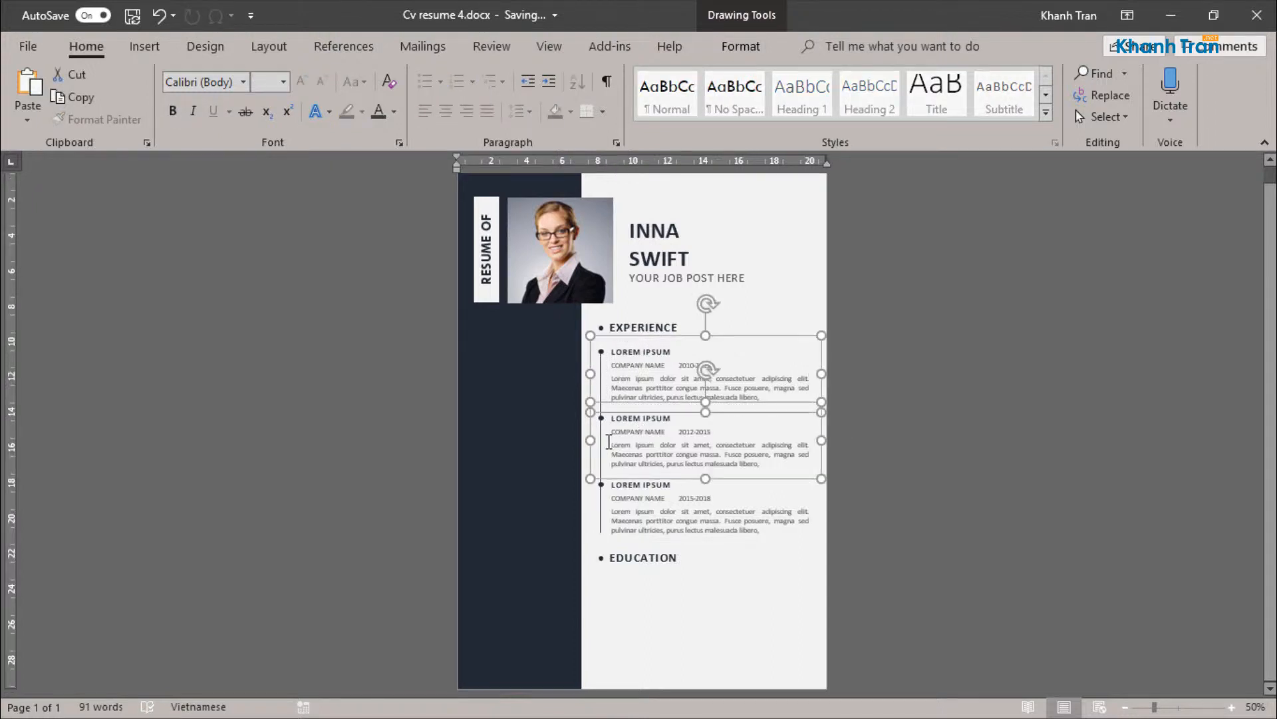
pyautogui.keyDown('shift'); pyautogui.click(601, 515); pyautogui.keyUp('shift')
pyautogui.click(650, 448)
pyautogui.keyDown('shift'); pyautogui.click(656, 386); pyautogui.keyUp('shift')
pyautogui.press('alt')
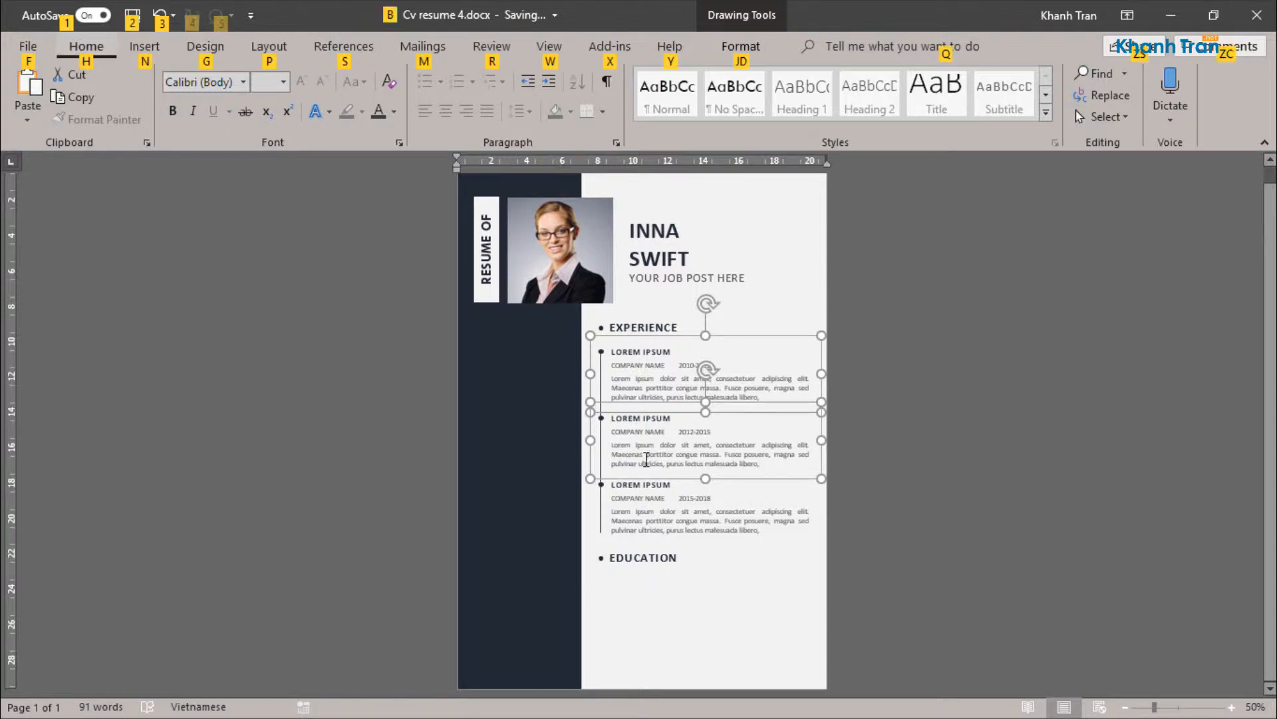
pyautogui.press('alt')
pyautogui.moveTo(630, 434); pyautogui.dragTo(635, 620)
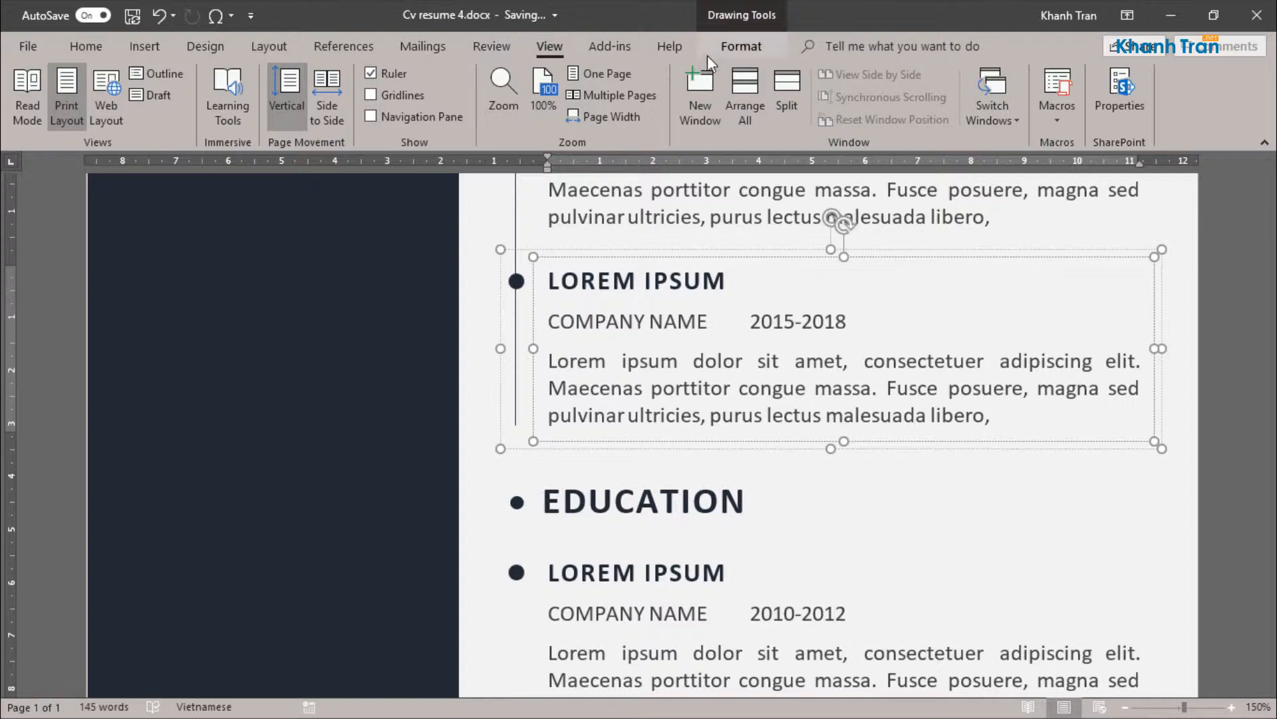
# Step: Hide the third experience entry's text box and copy the timeline line down to the circles of the EDUCATION entries
pyautogui.click(724, 53)
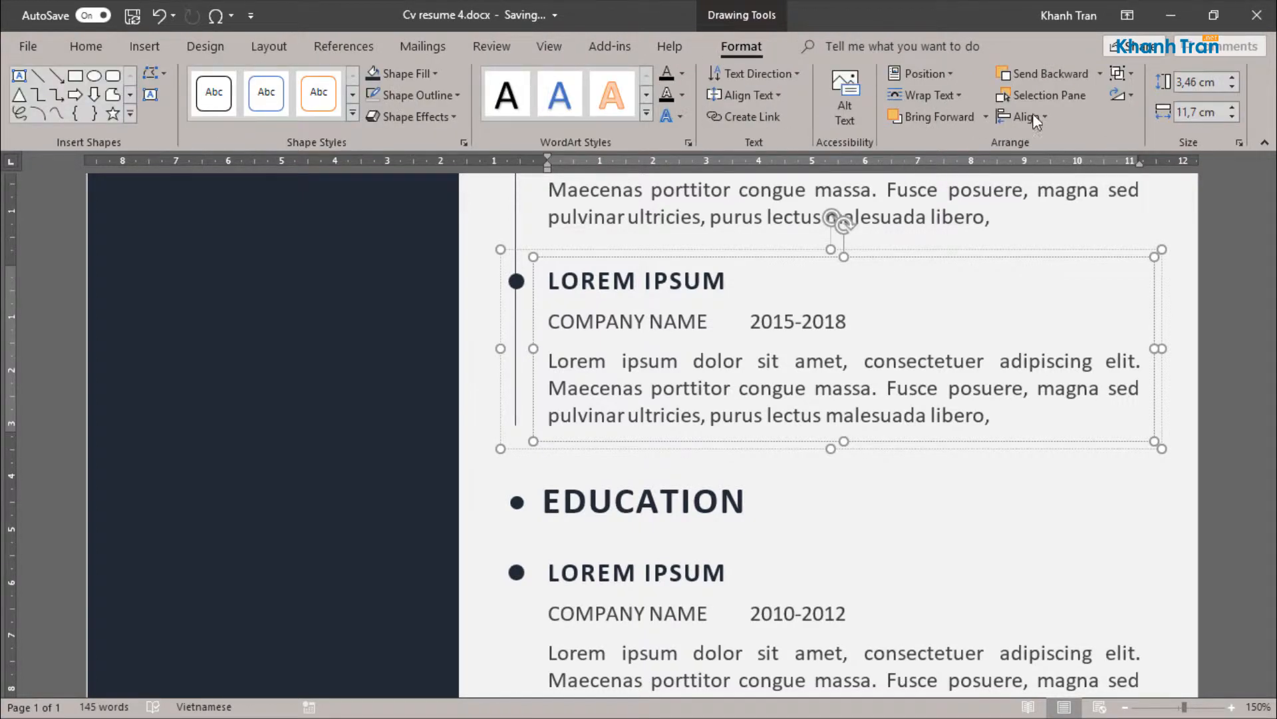
pyautogui.click(1041, 96)
pyautogui.click(1256, 381)
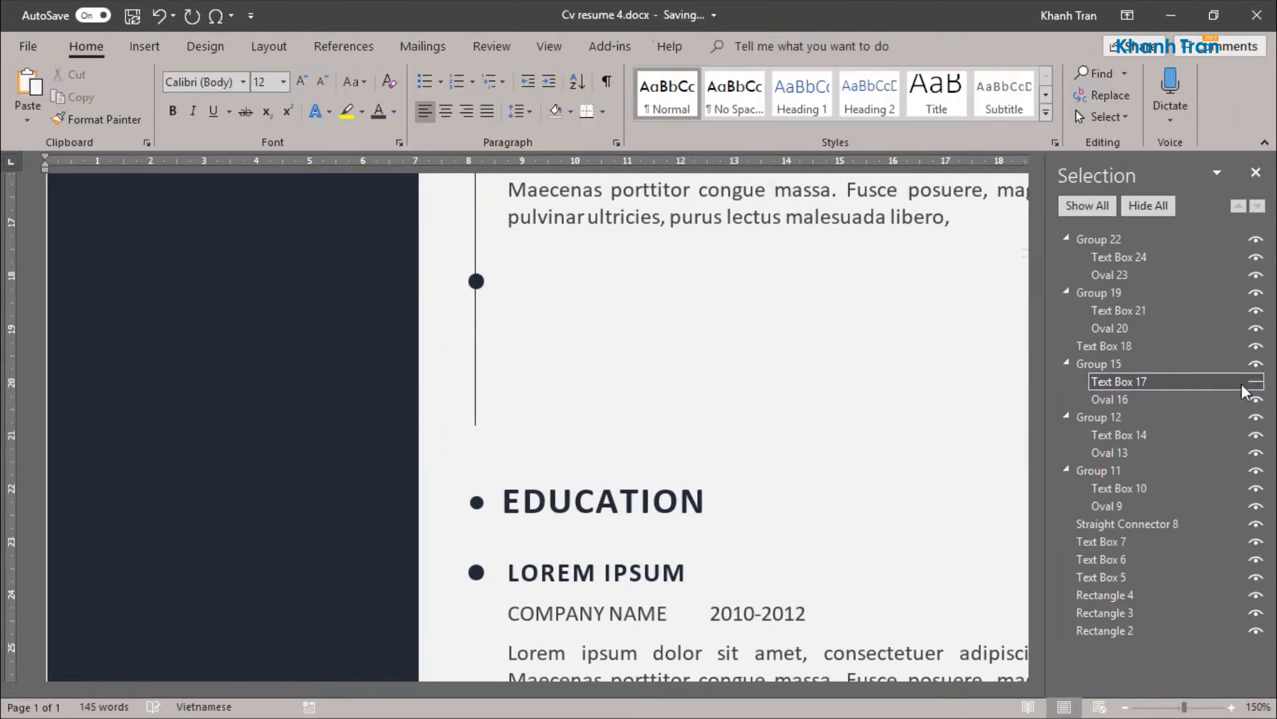
pyautogui.click(477, 390)
pyautogui.moveTo(477, 390); pyautogui.dragTo(465, 537)
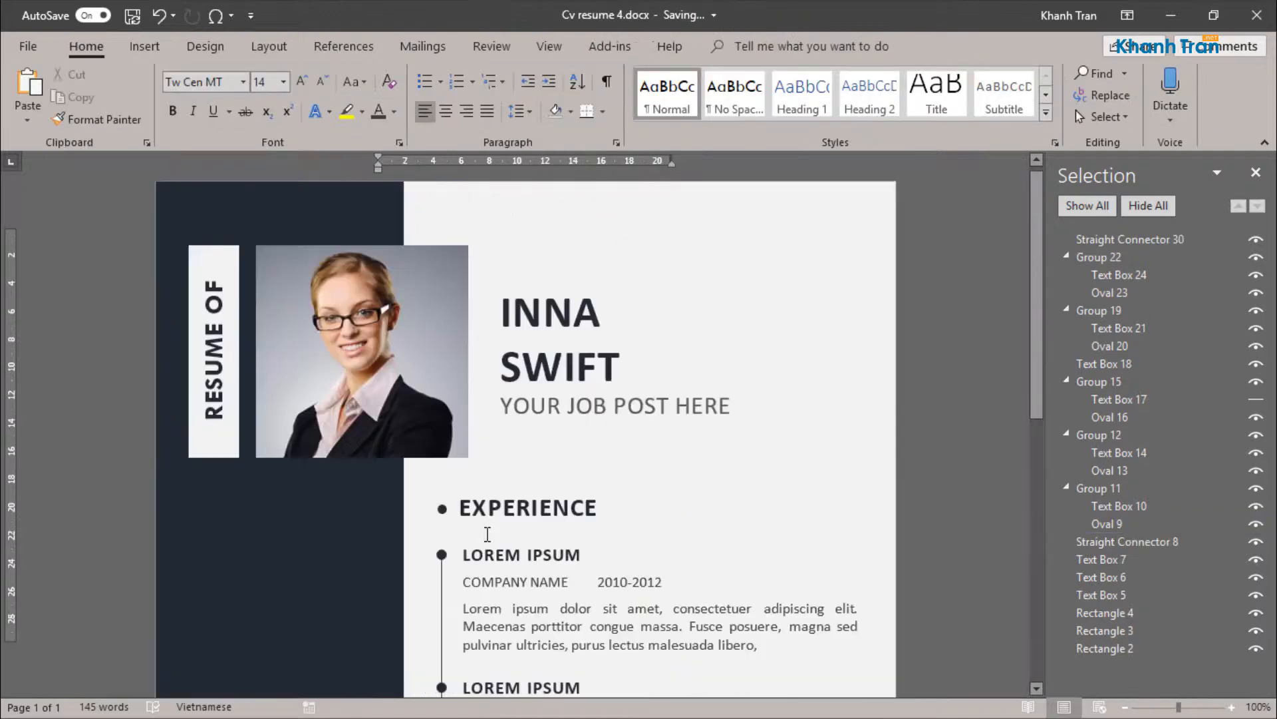
# Step: Make the third experience entry's hidden text box visible again
pyautogui.scroll(-8, 466, 506)
pyautogui.click(1207, 400)
pyautogui.hotkey('ctrl', 'z')
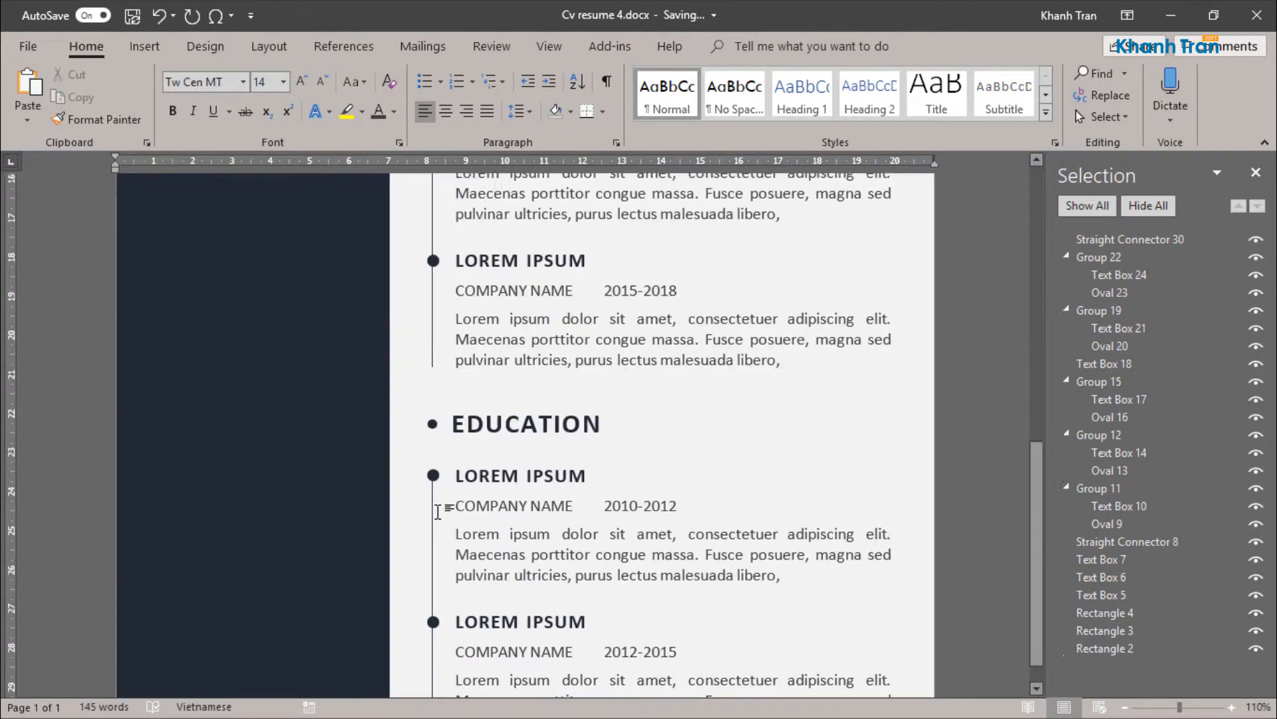
# Step: Hide the second EDUCATION entry's group so the timeline line behind it is accessible
pyautogui.click(620, 560)
pyautogui.keyDown('shift'); pyautogui.click(846, 452); pyautogui.keyUp('shift')
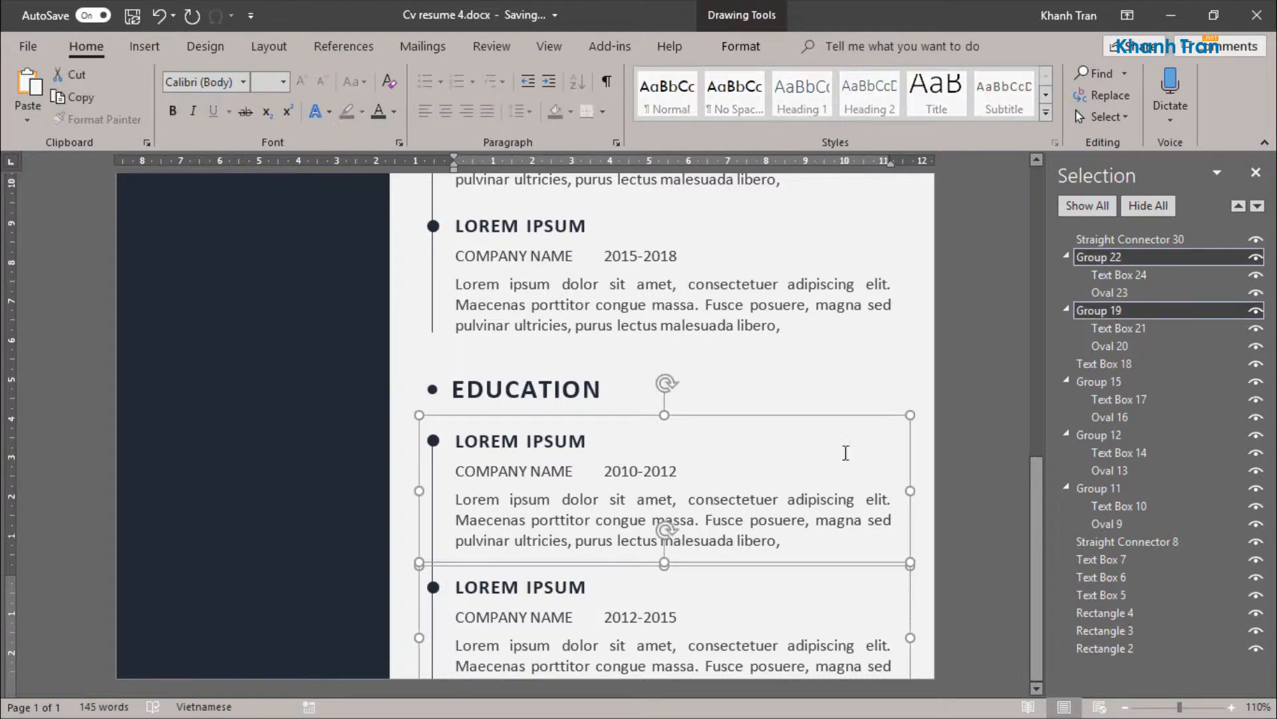
pyautogui.click(1256, 310)
pyautogui.click(1255, 257)
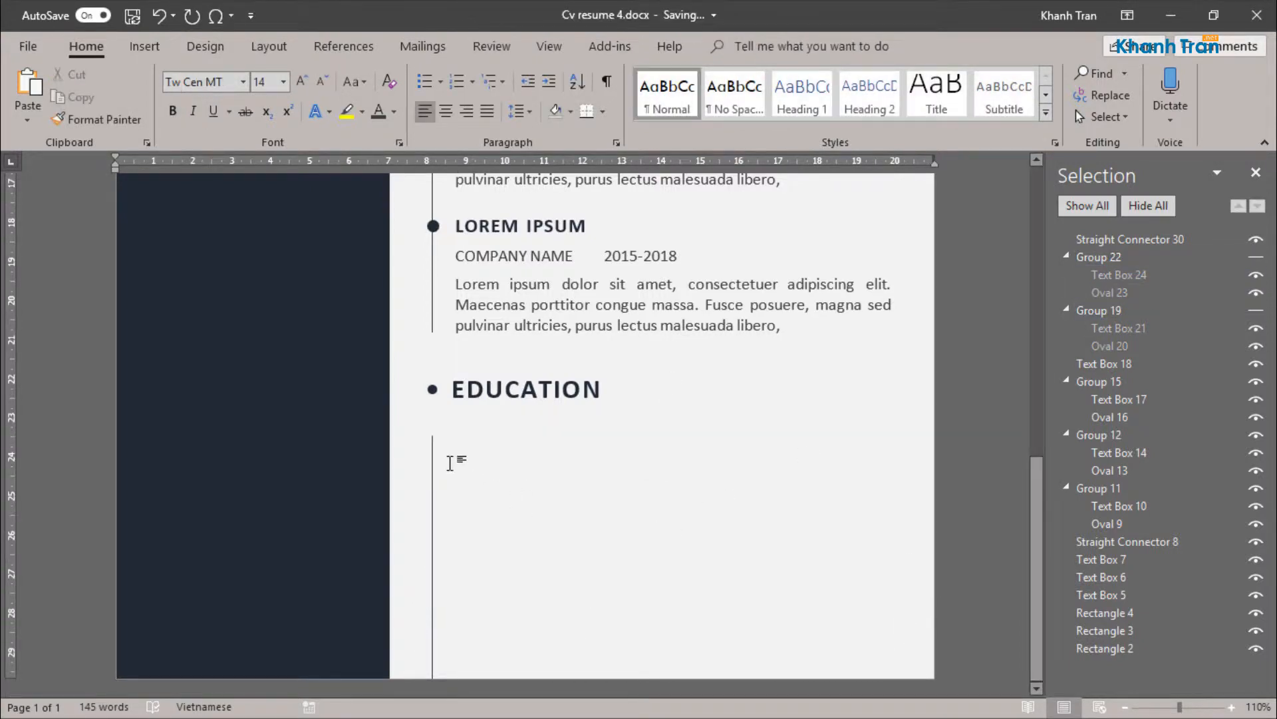
pyautogui.click(1256, 257)
pyautogui.click(1256, 257)
pyautogui.click(1255, 310)
# Step: Shorten the EDUCATION timeline line at both ends and make the second entry's group visible again
pyautogui.click(434, 606)
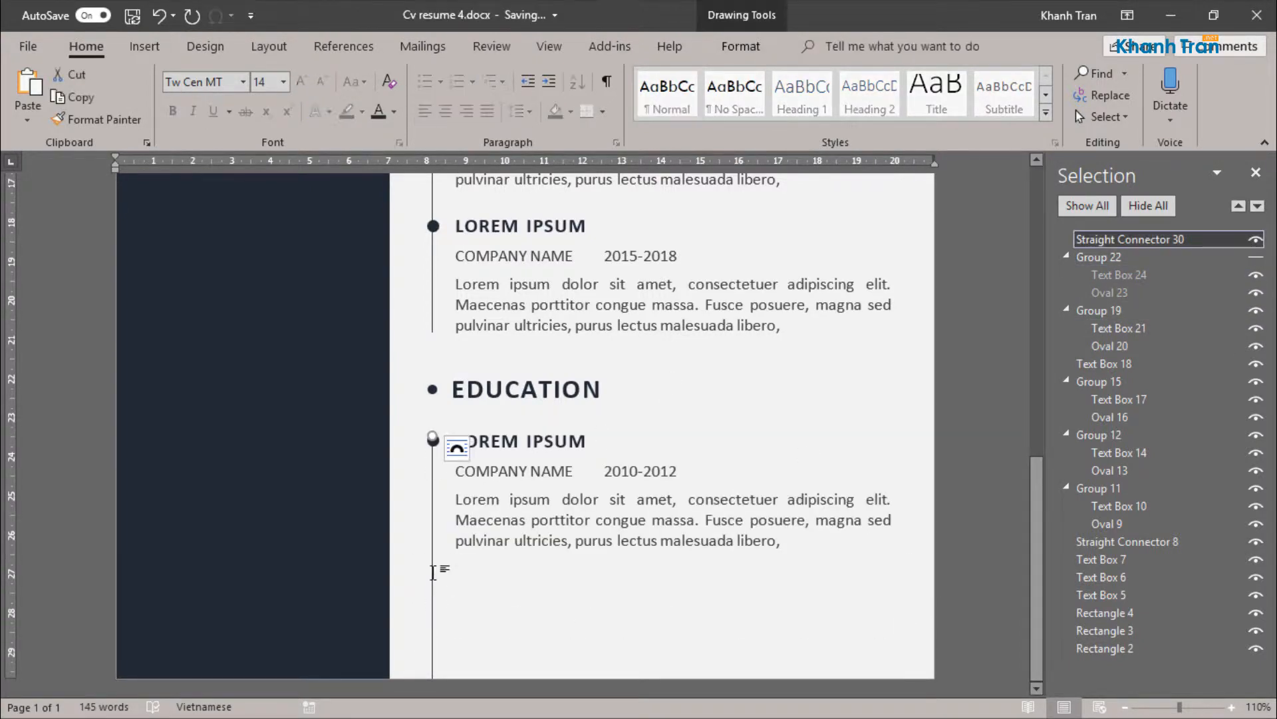
pyautogui.click(449, 441)
pyautogui.moveTo(434, 441); pyautogui.dragTo(435, 472)
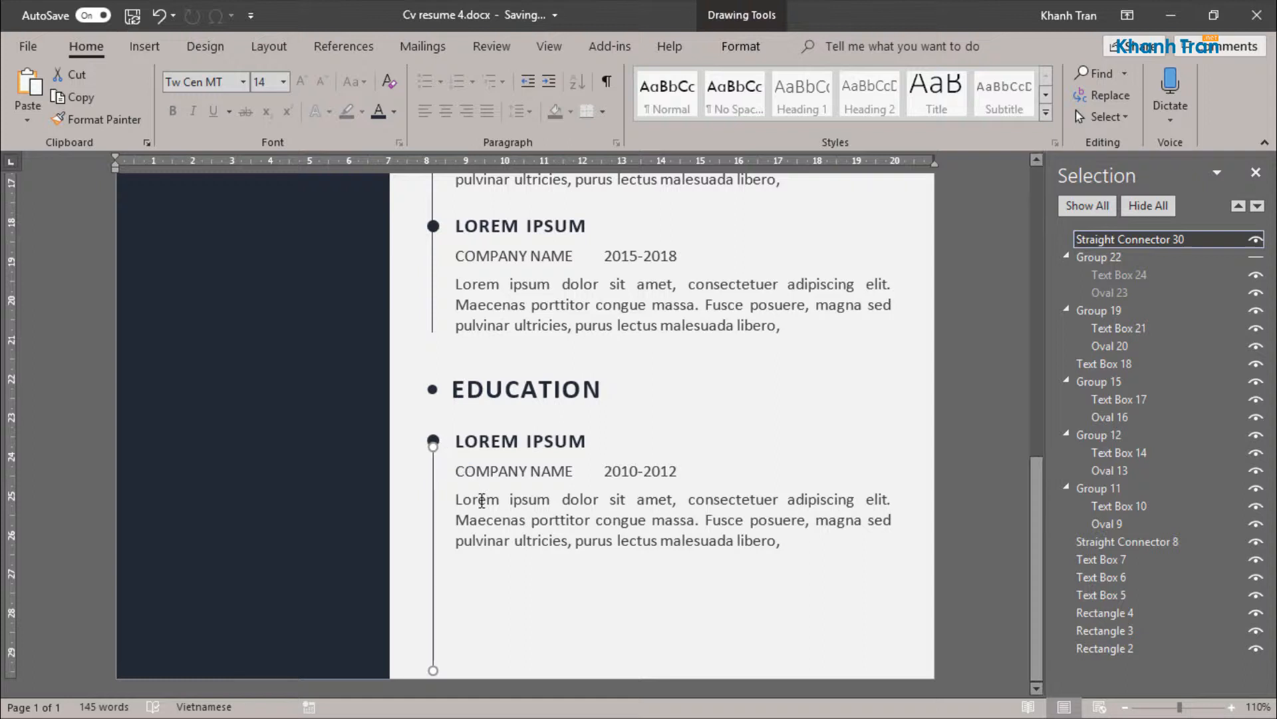
pyautogui.moveTo(433, 670); pyautogui.dragTo(430, 636)
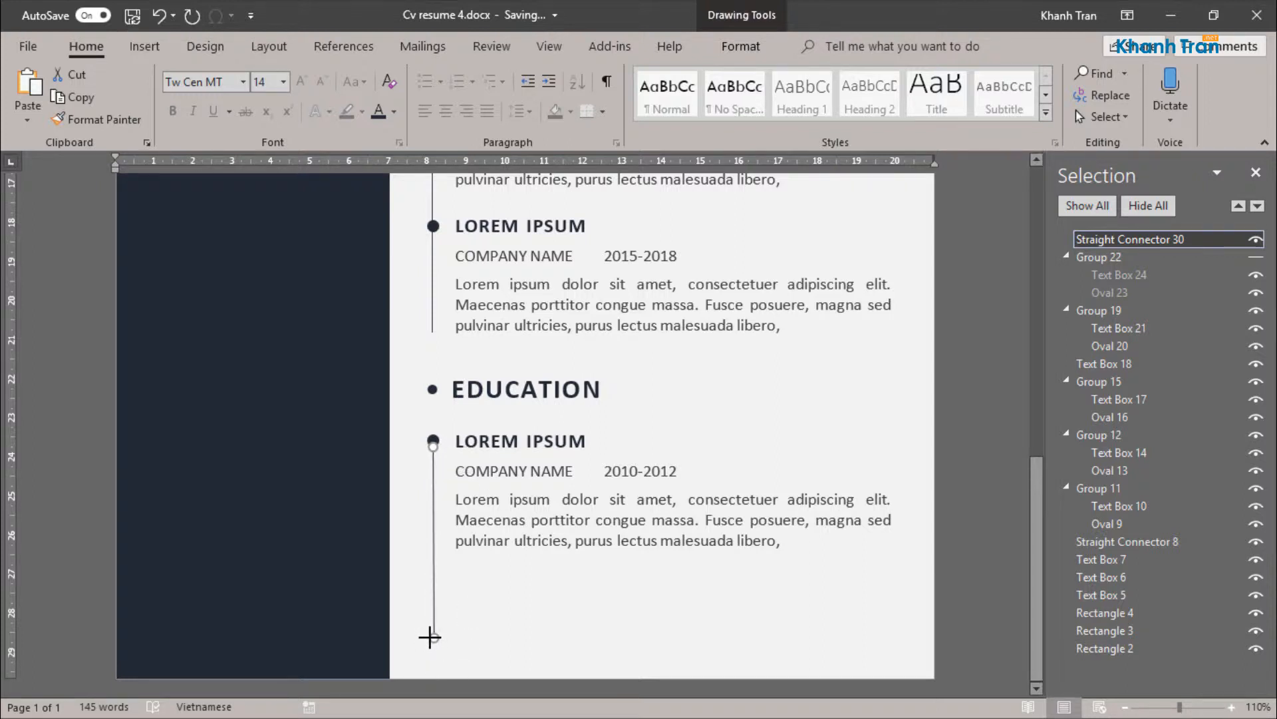
pyautogui.click(1256, 257)
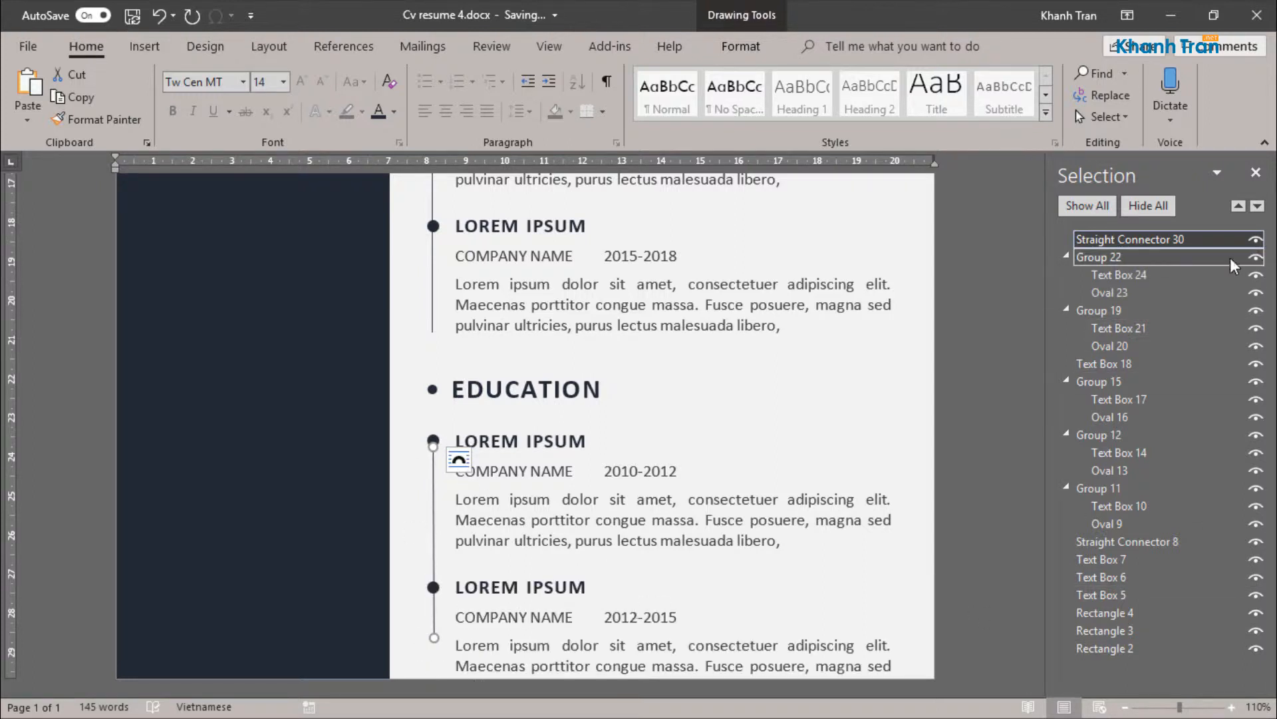
# Step: Delete the text after "congue massa." in the first EDUCATION entry and move the second entry up beneath it
pyautogui.click(784, 540)
pyautogui.moveTo(784, 540); pyautogui.dragTo(677, 534)
pyautogui.press('BackSpace')
pyautogui.click(566, 563)
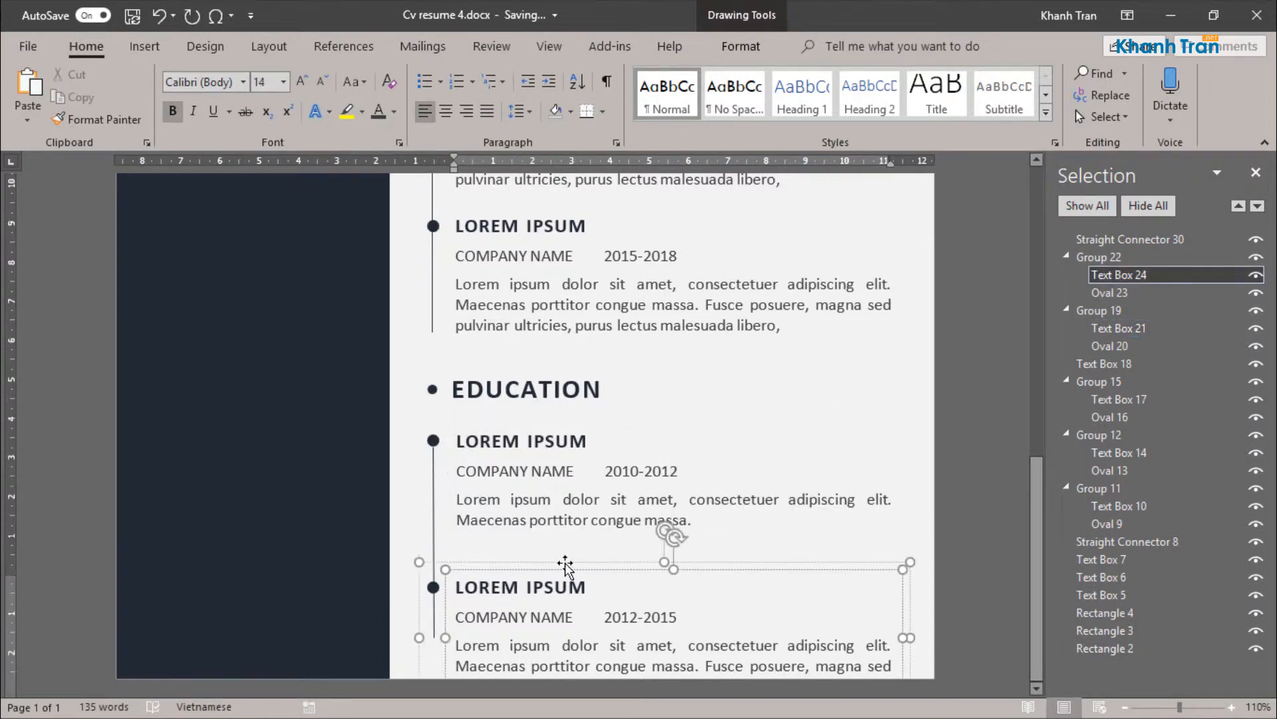
pyautogui.moveTo(566, 562); pyautogui.dragTo(567, 536)
# Step: Delete the text after "congue massa." in the second EDUCATION entry and shorten its text box to fit
pyautogui.click(647, 641)
pyautogui.moveTo(735, 641); pyautogui.dragTo(788, 661)
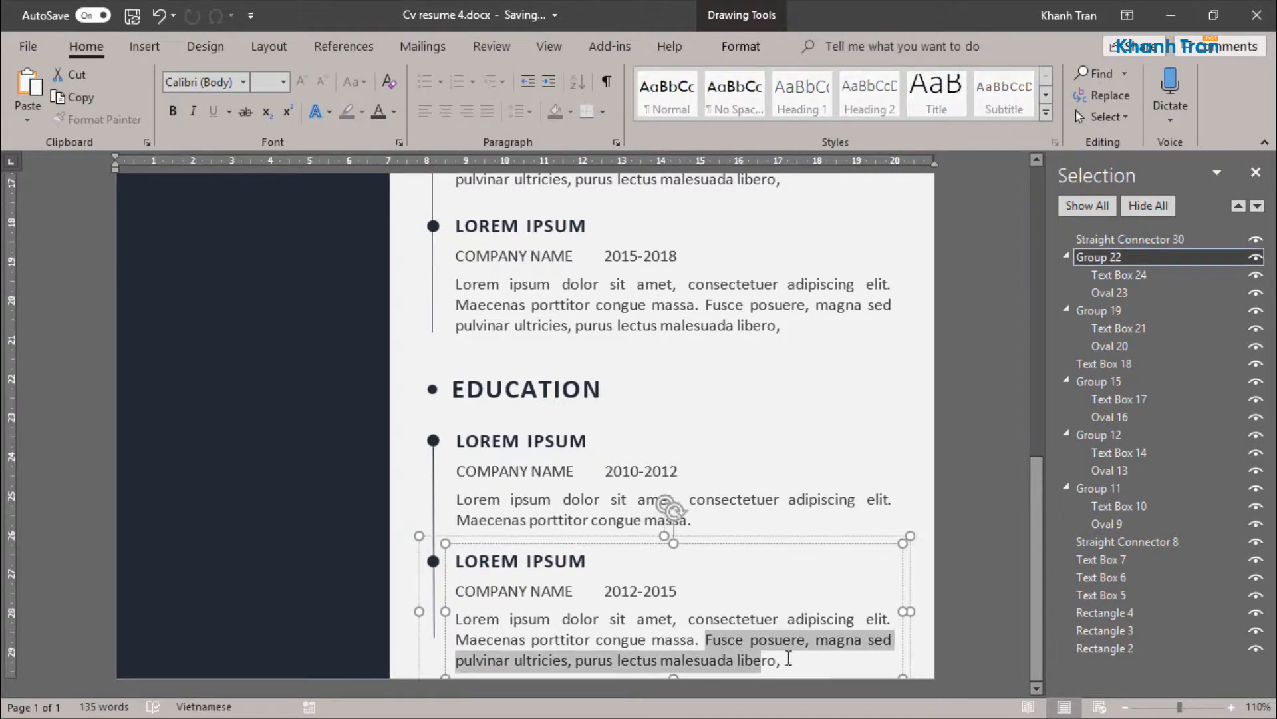
pyautogui.press('BackSpace')
pyautogui.moveTo(674, 677); pyautogui.dragTo(676, 658)
pyautogui.click(818, 380)
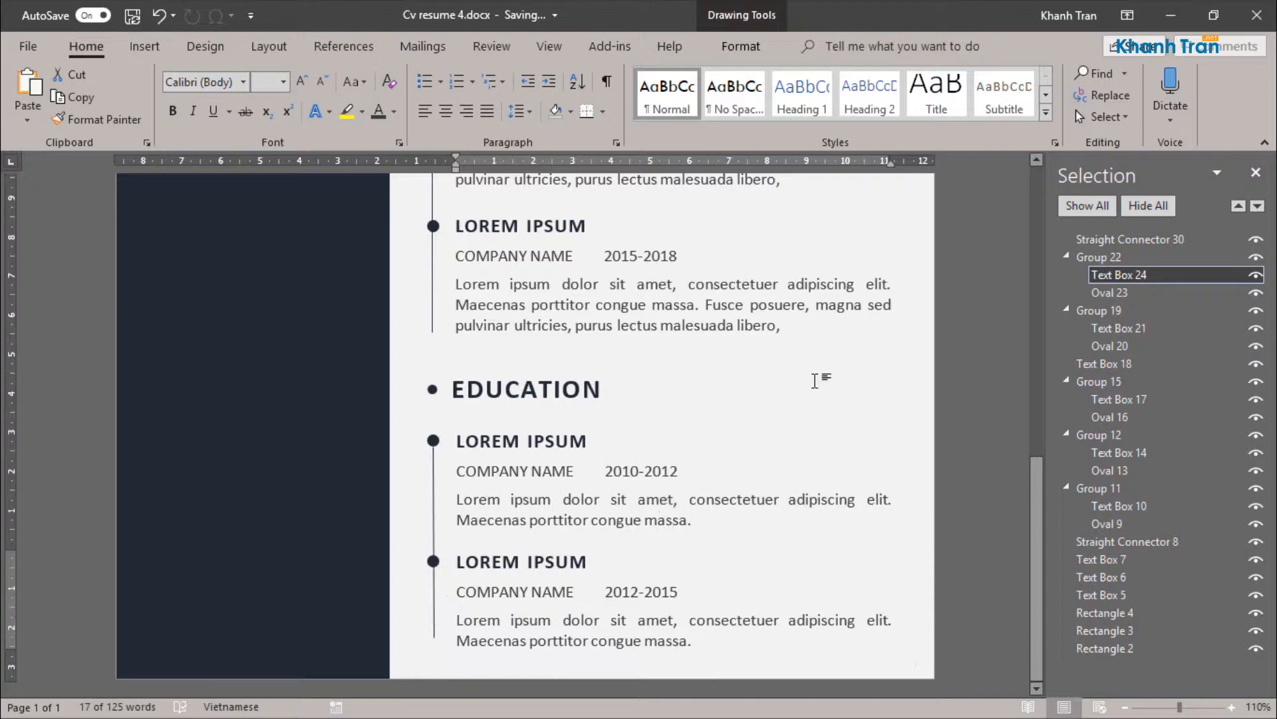
# Step: Move the EXPERIENCE heading slightly up toward the job title
pyautogui.scroll(-8, 721, 434)
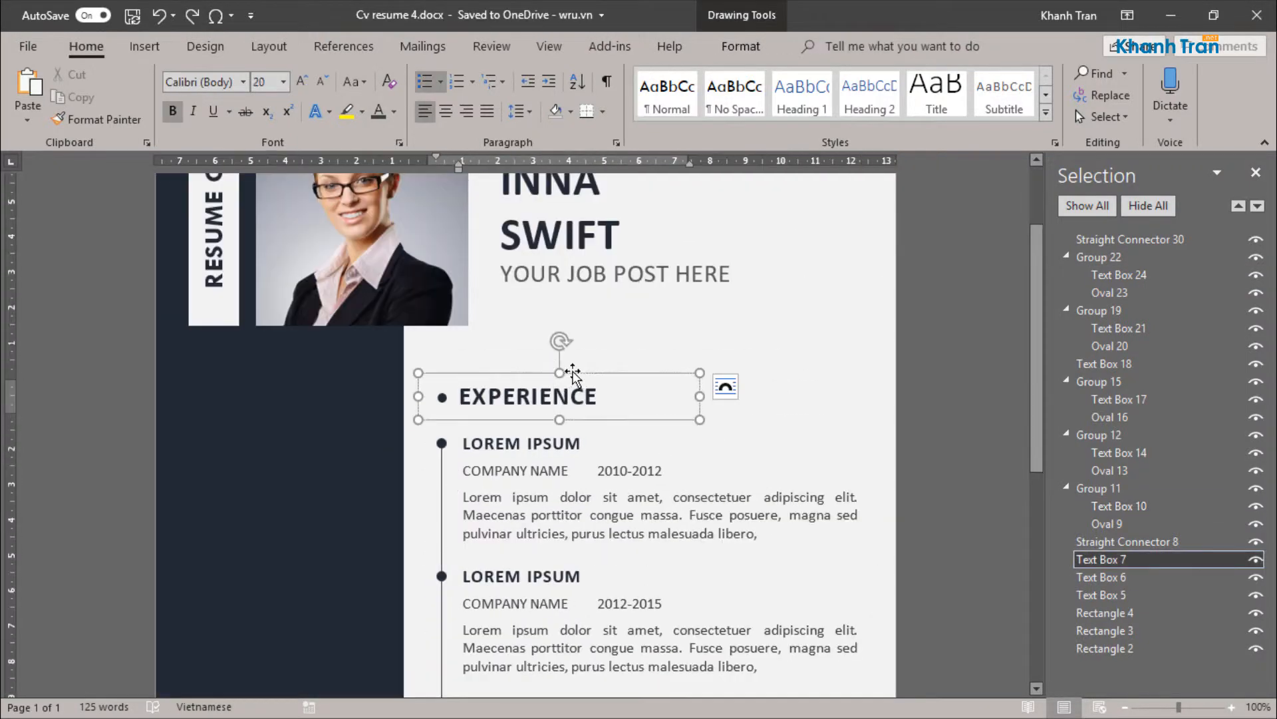
pyautogui.scroll(3, 599, 372)
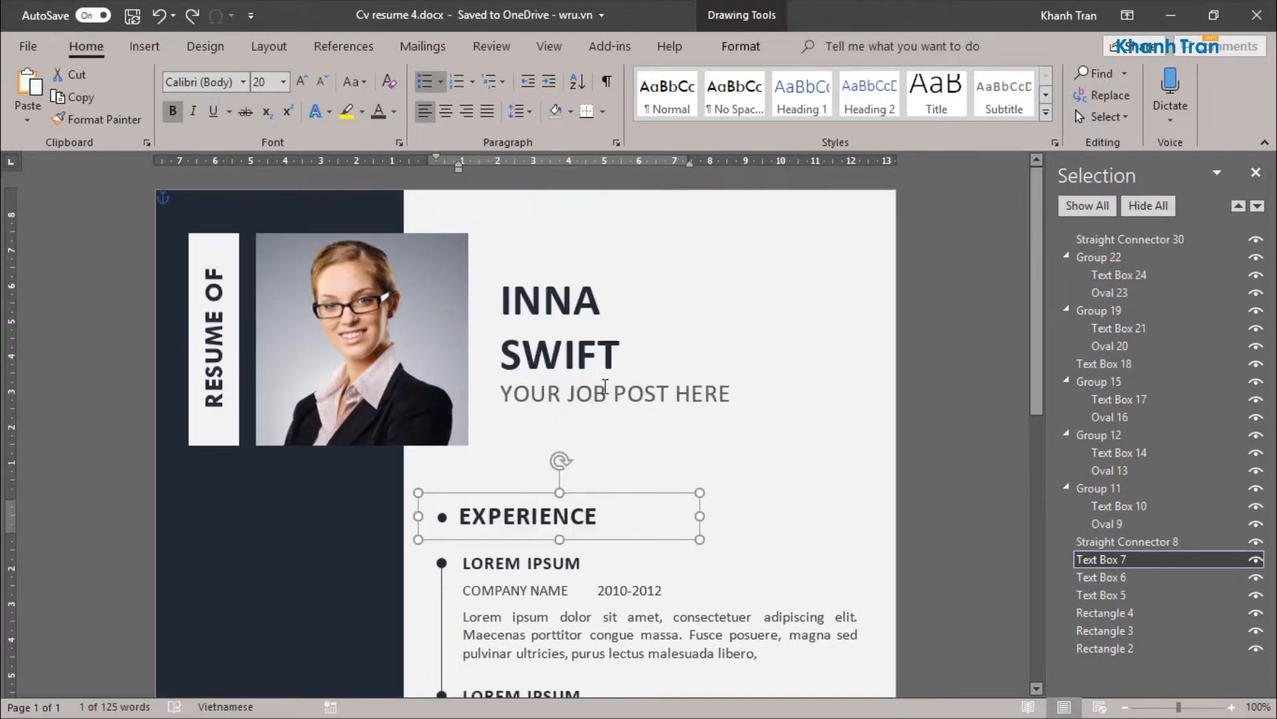
pyautogui.moveTo(603, 481); pyautogui.dragTo(603, 475)
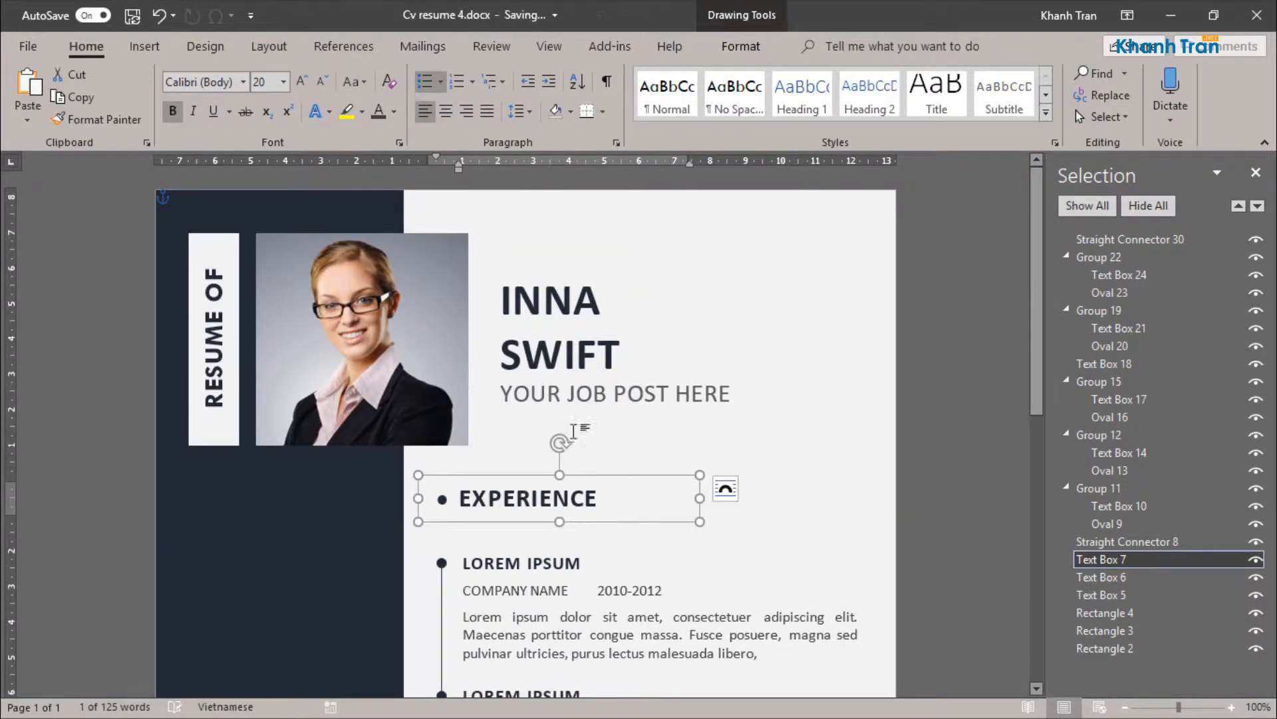
# Step: Select the three EXPERIENCE entry groups with their timeline line and move them up closer to the heading
pyautogui.scroll(-3, 575, 439)
pyautogui.click(574, 439)
pyautogui.click(1121, 488)
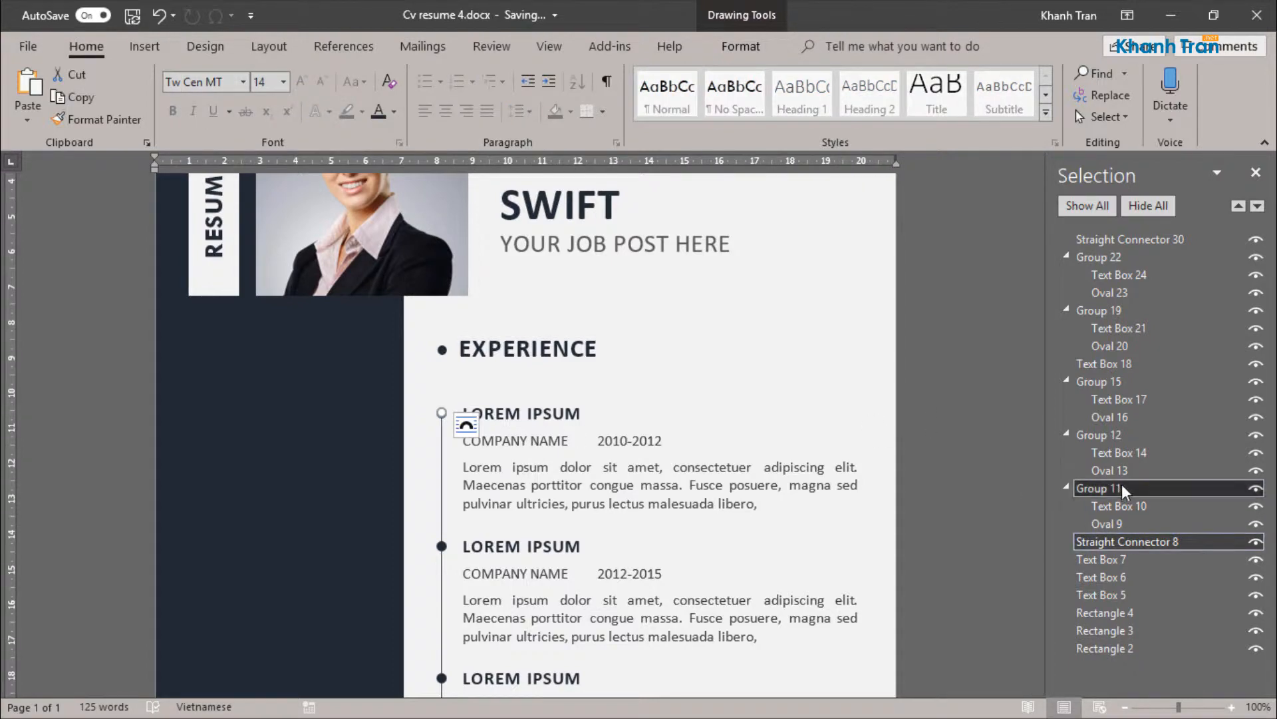
pyautogui.click(1120, 435)
pyautogui.click(1120, 381)
pyautogui.keyDown('ctrl'); pyautogui.click(1116, 435); pyautogui.keyUp('ctrl')
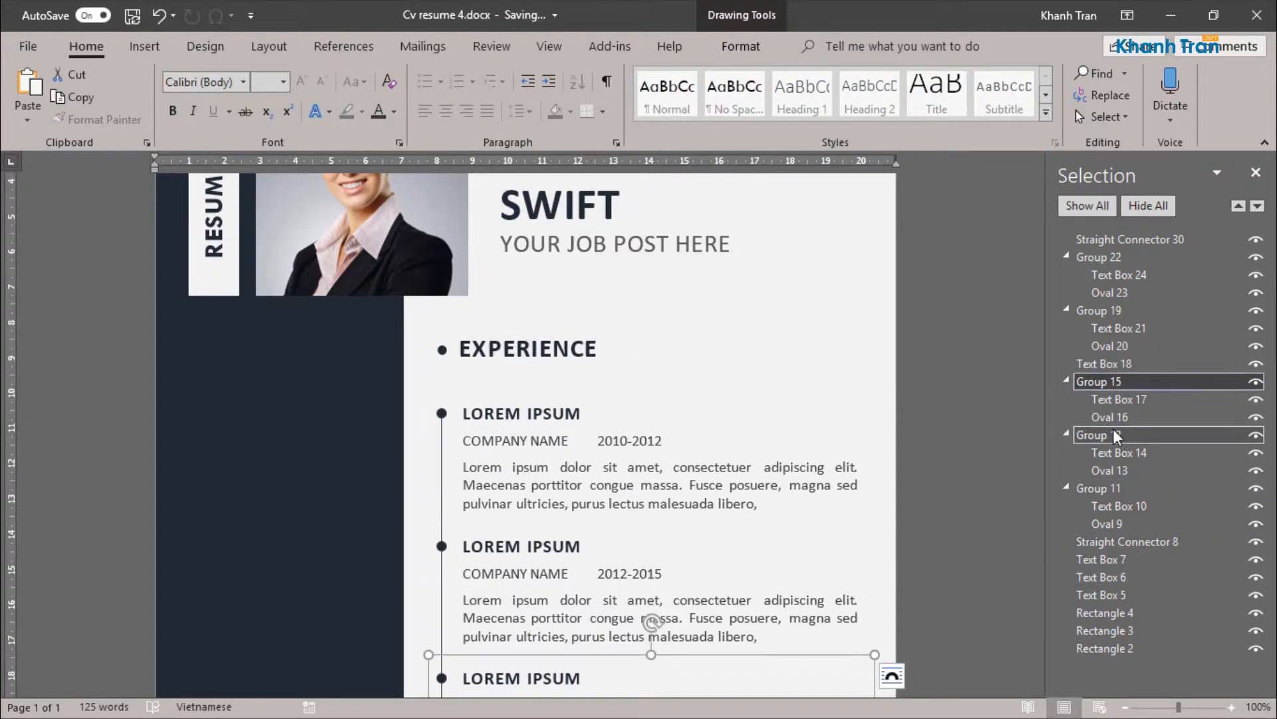
pyautogui.keyDown('ctrl'); pyautogui.click(1117, 488); pyautogui.keyUp('ctrl')
pyautogui.keyDown('ctrl'); pyautogui.click(1119, 540); pyautogui.keyUp('ctrl')
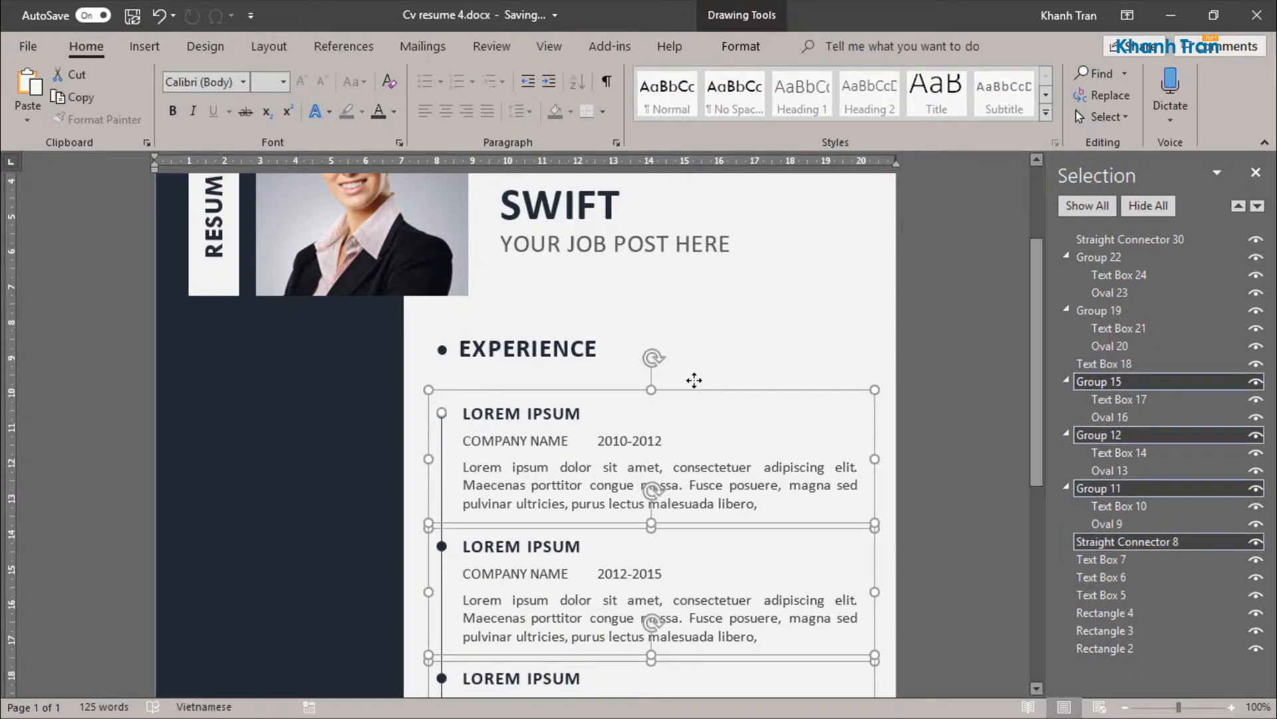
# Step: Move the EDUCATION heading, its two entry groups and their timeline line up together, closer to the EXPERIENCE section
pyautogui.scroll(-10, 693, 380)
pyautogui.click(560, 419)
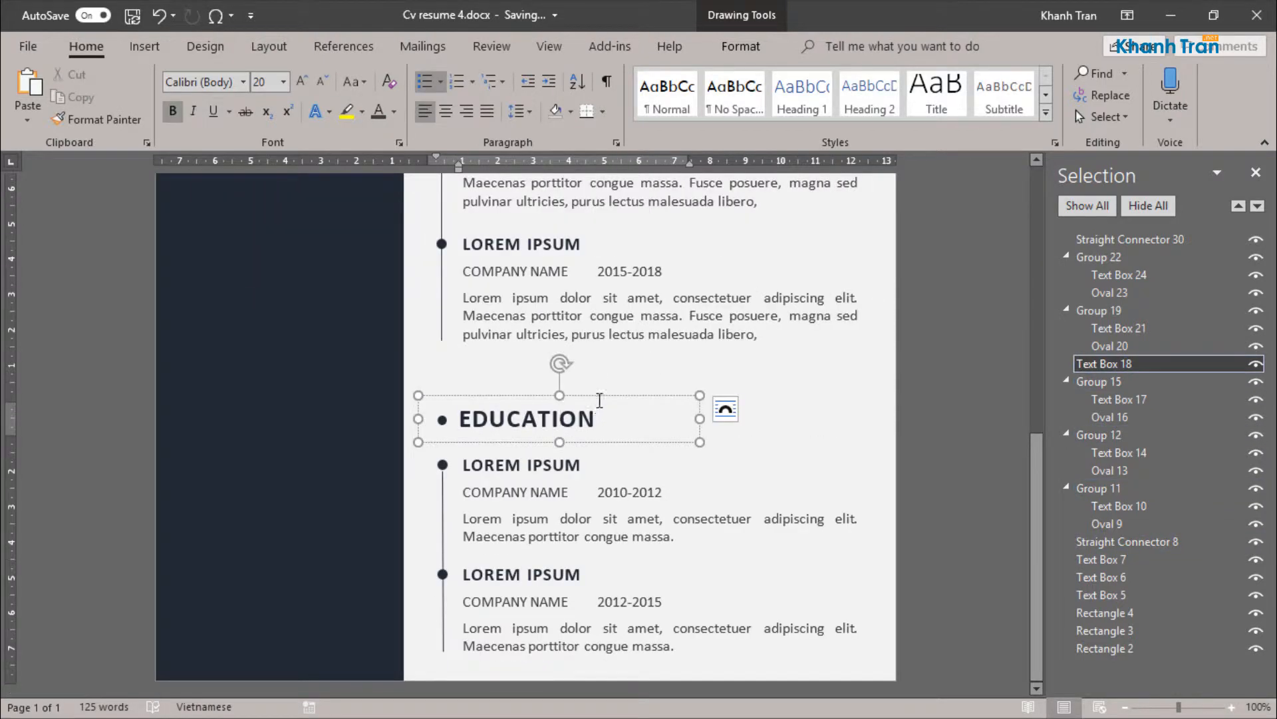
pyautogui.keyDown('ctrl'); pyautogui.click(1123, 313); pyautogui.keyUp('ctrl')
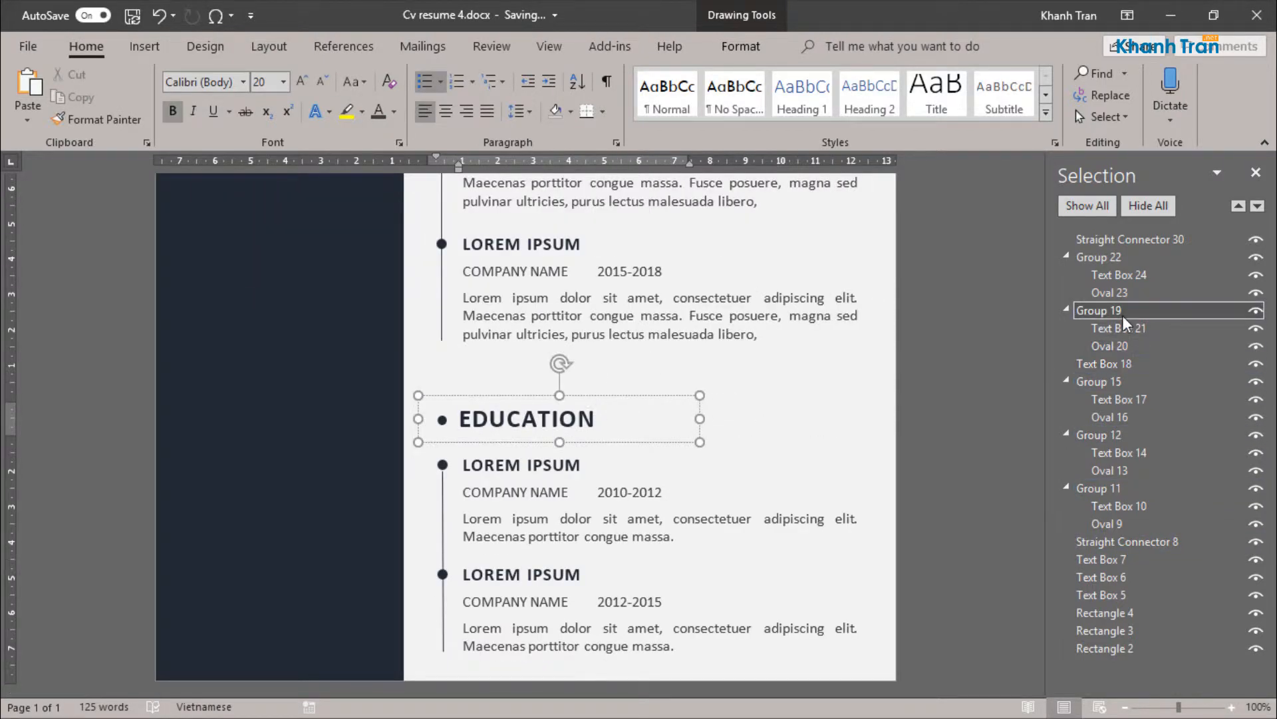
pyautogui.keyDown('ctrl'); pyautogui.click(1127, 258); pyautogui.keyUp('ctrl')
pyautogui.keyDown('ctrl'); pyautogui.click(1131, 241); pyautogui.keyUp('ctrl')
pyautogui.press('Up')
pyautogui.press('Up')
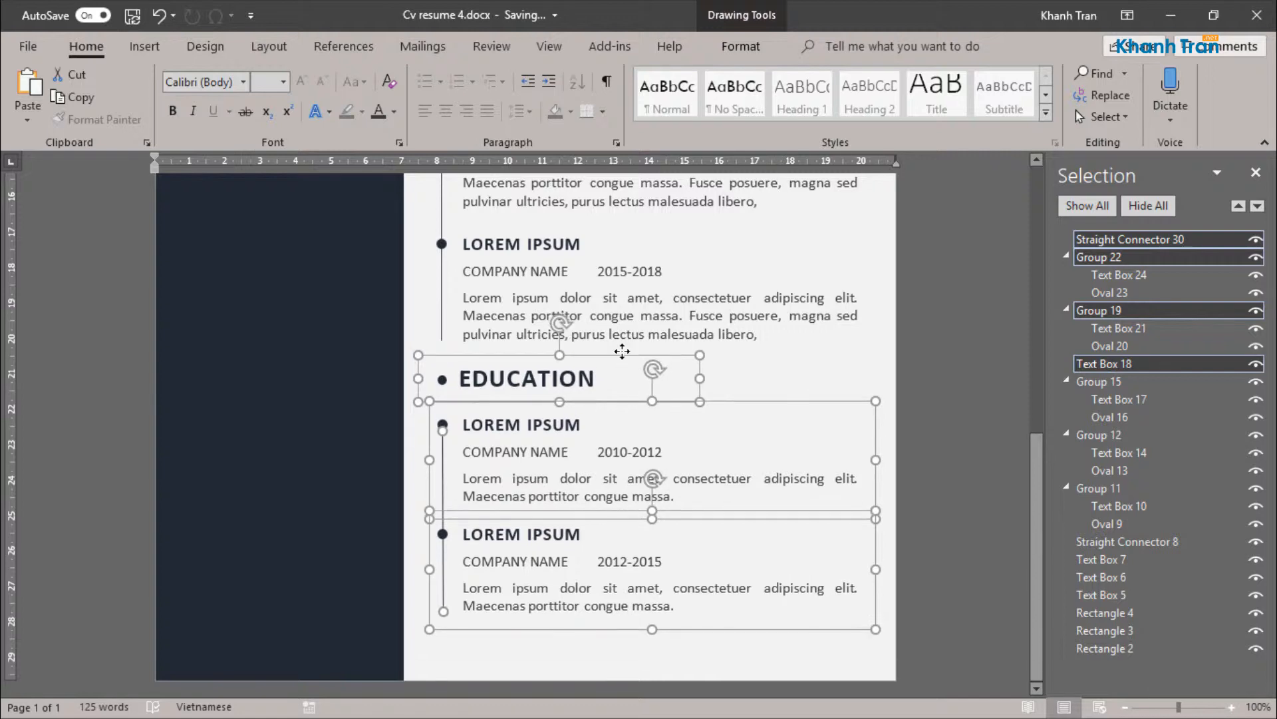
pyautogui.click(973, 467)
# Step: Set the paragraph spacing after to 0 pt for all text in the first EXPERIENCE entry and shorten its text box
pyautogui.scroll(-6, 970, 467)
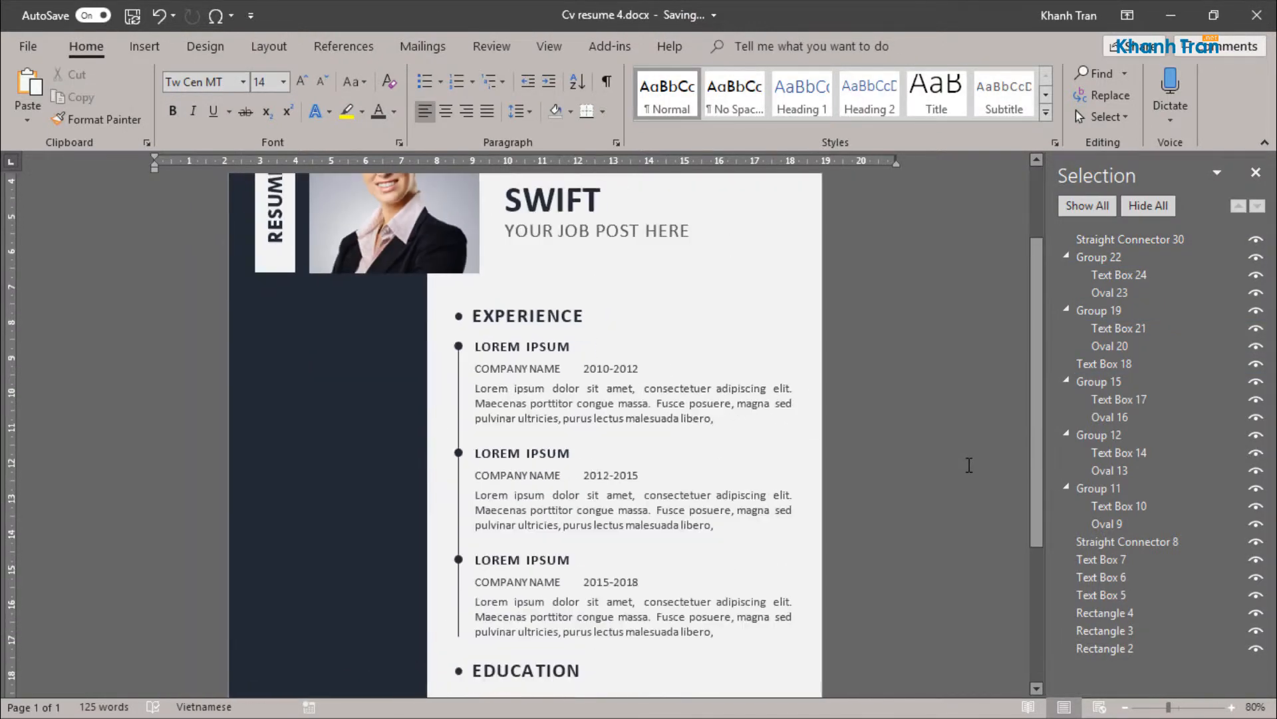
pyautogui.scroll(3, 546, 393)
pyautogui.click(534, 464)
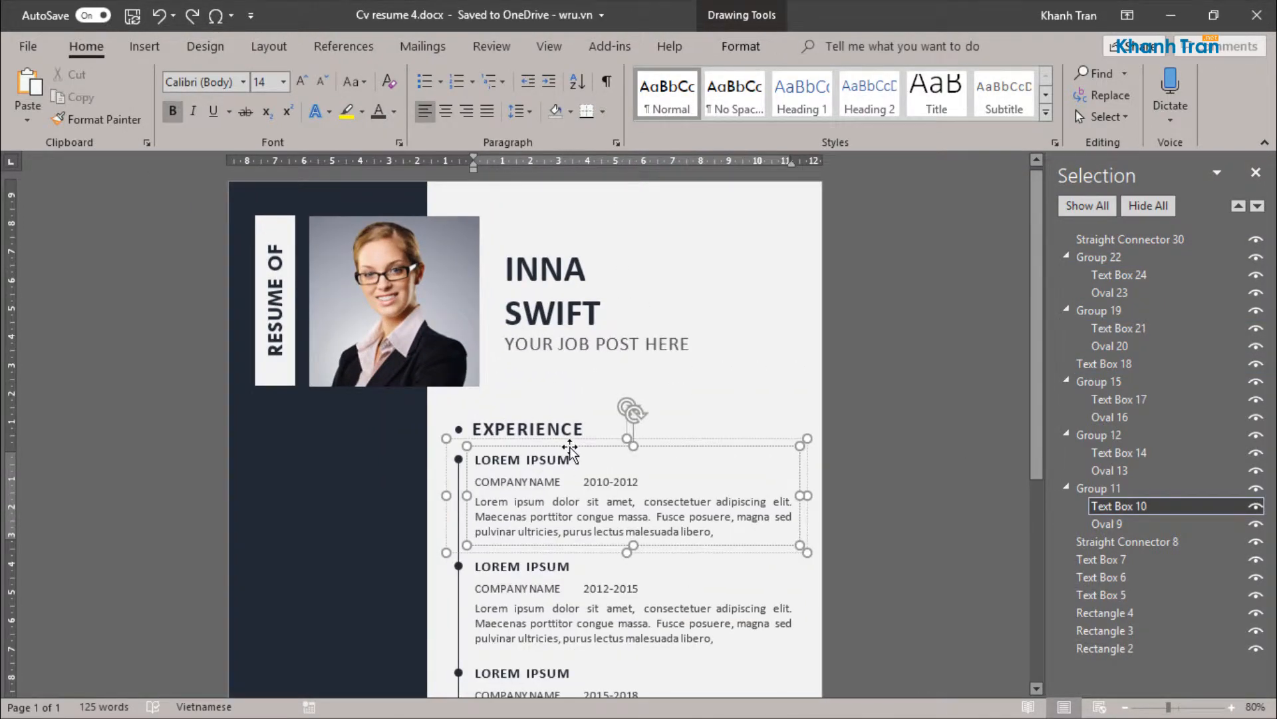
pyautogui.hotkey('ctrl', 'a')
pyautogui.click(616, 143)
pyautogui.click(917, 424)
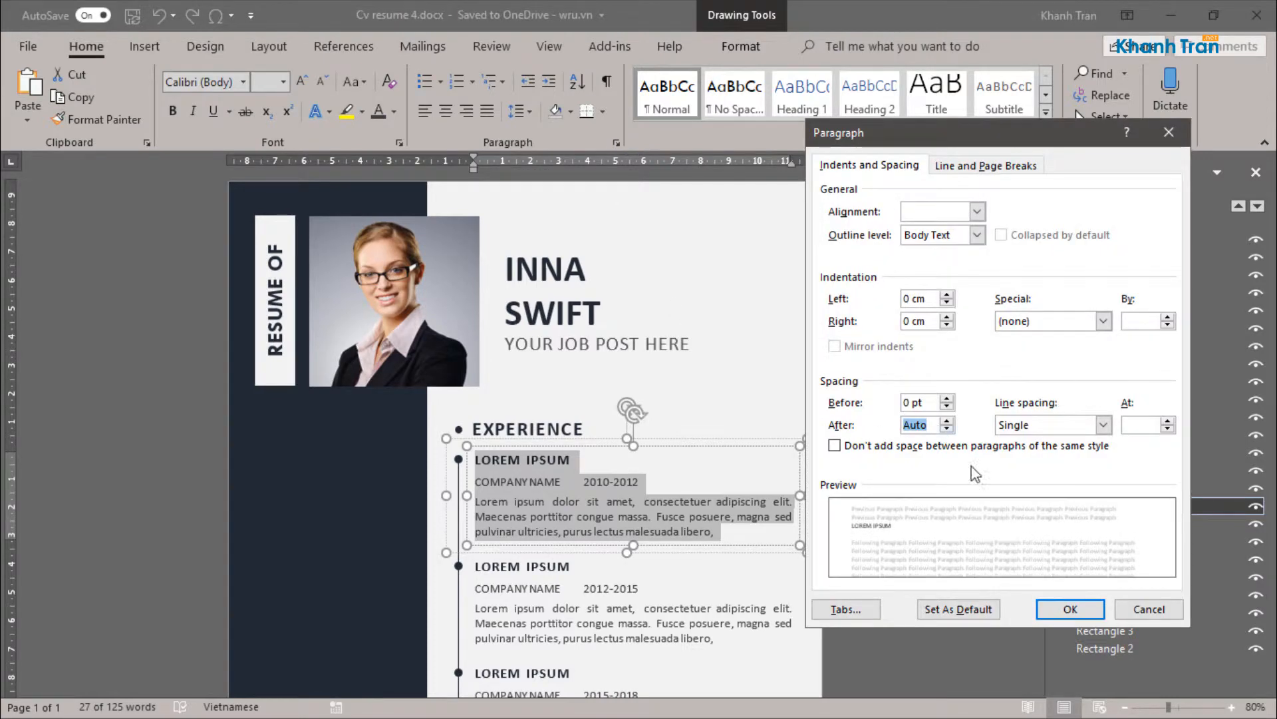
pyautogui.click(947, 429)
pyautogui.click(1070, 609)
pyautogui.click(742, 529)
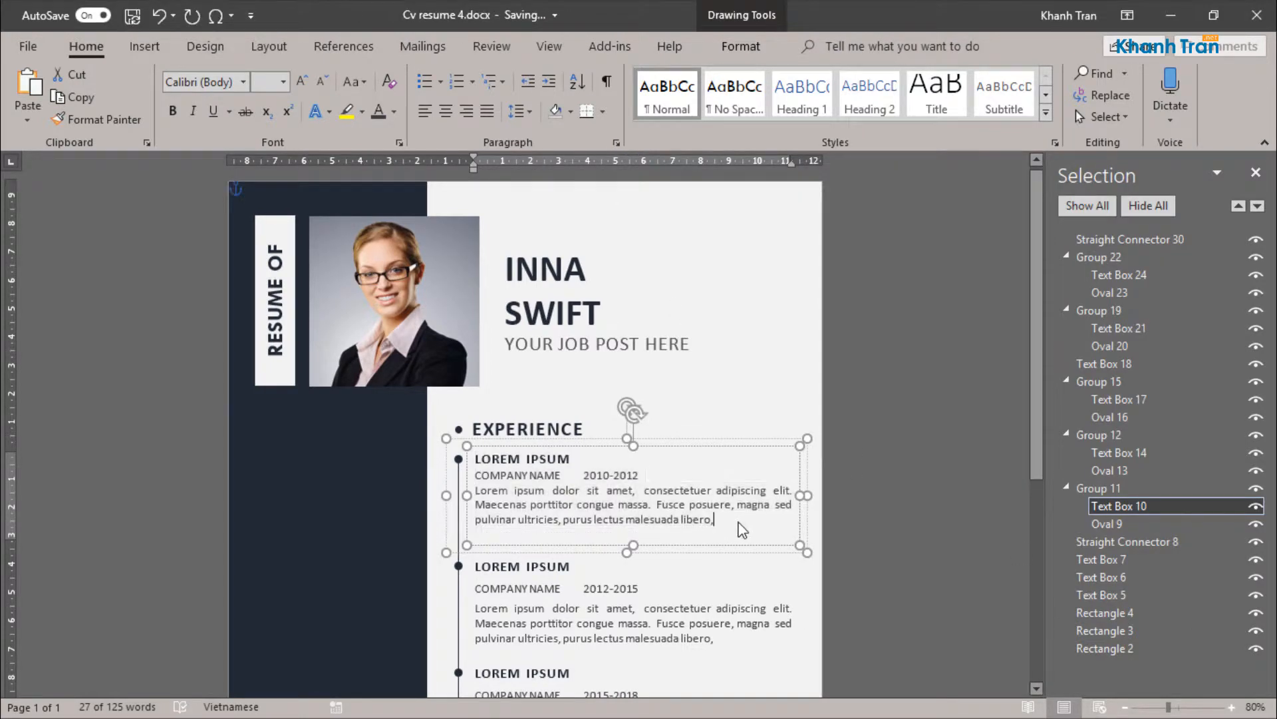
pyautogui.moveTo(626, 551); pyautogui.dragTo(638, 532)
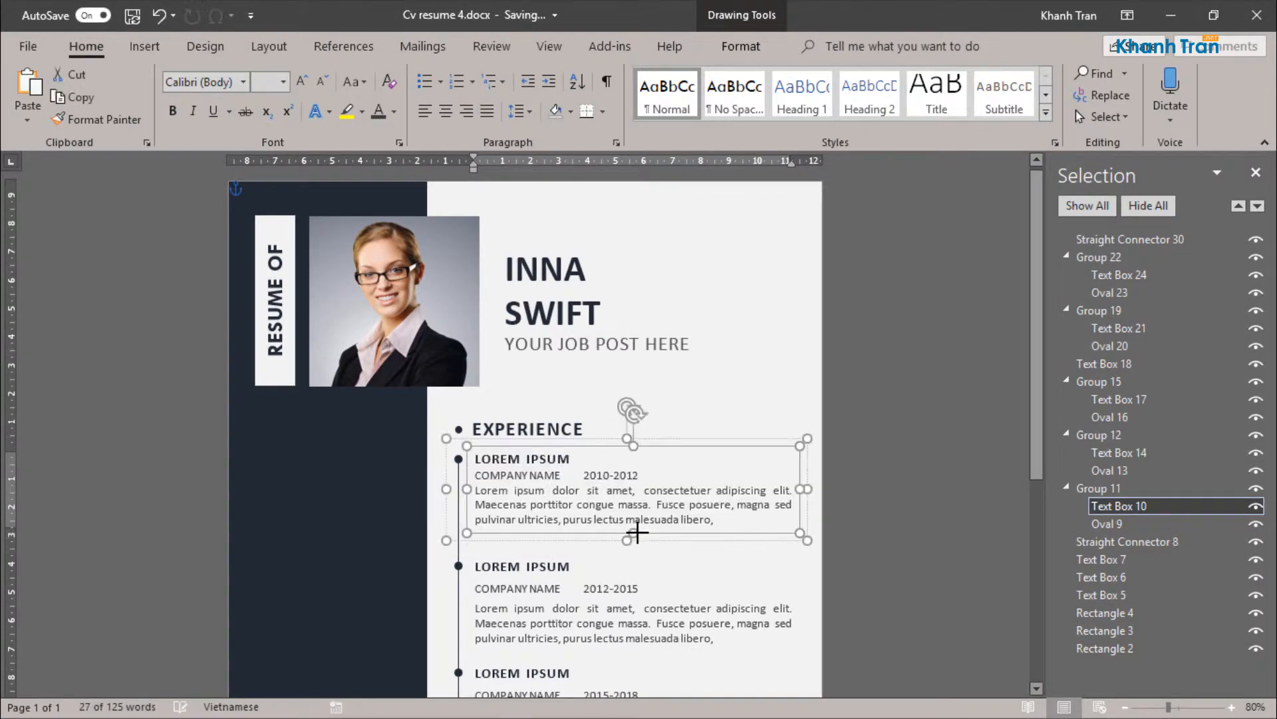
# Step: Set the second EXPERIENCE entry's paragraph spacing after to 0 pt and shorten its text box to fit
pyautogui.click(549, 633)
pyautogui.hotkey('ctrl', 'a')
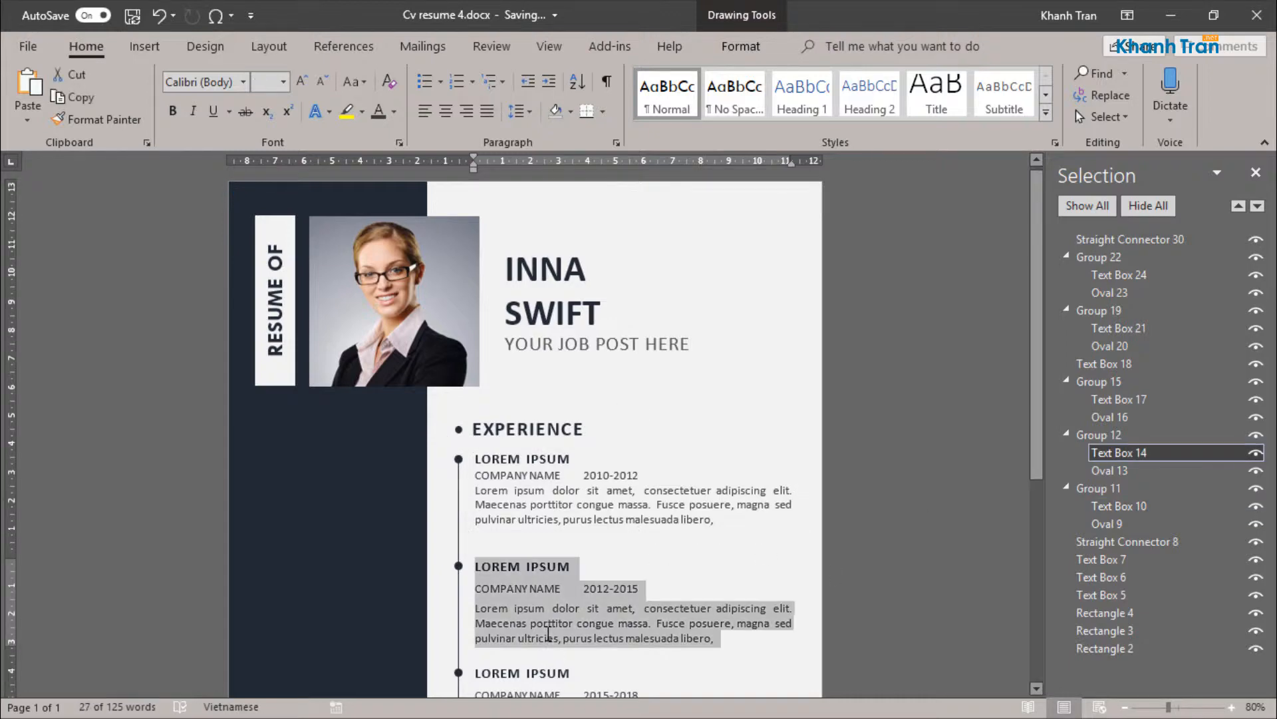
pyautogui.click(617, 143)
pyautogui.click(947, 429)
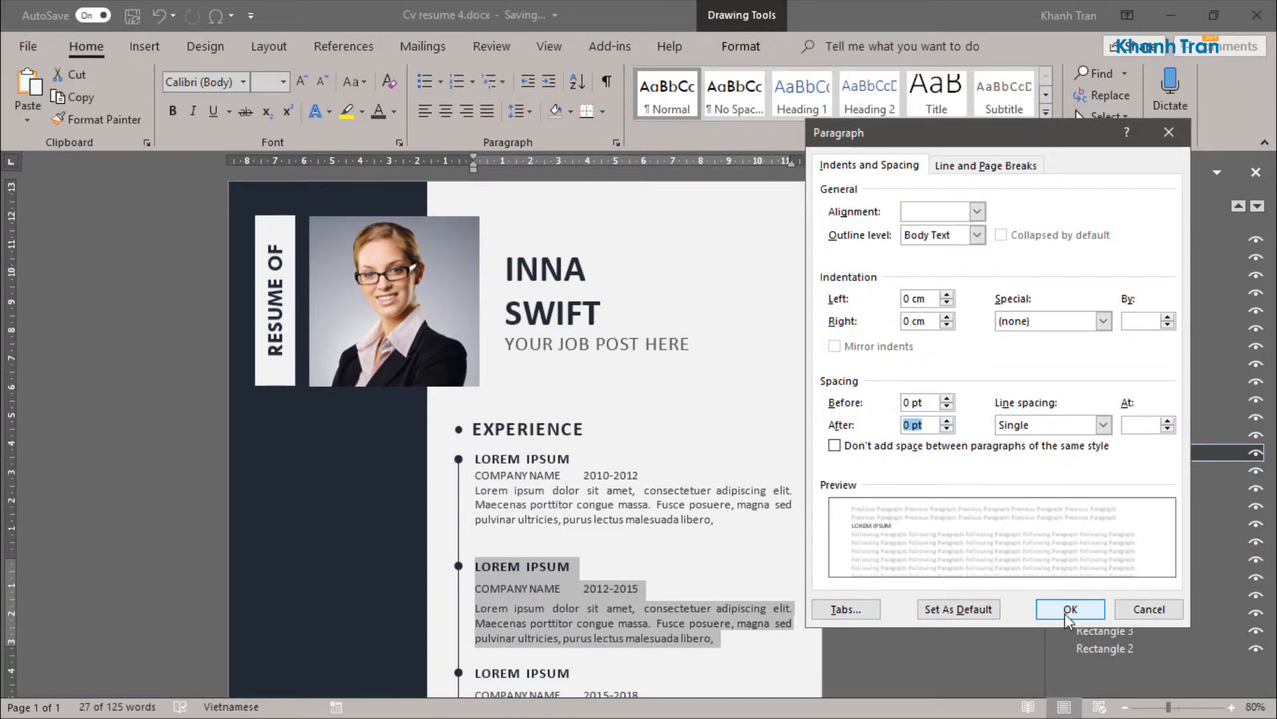
pyautogui.click(1070, 609)
pyautogui.click(636, 636)
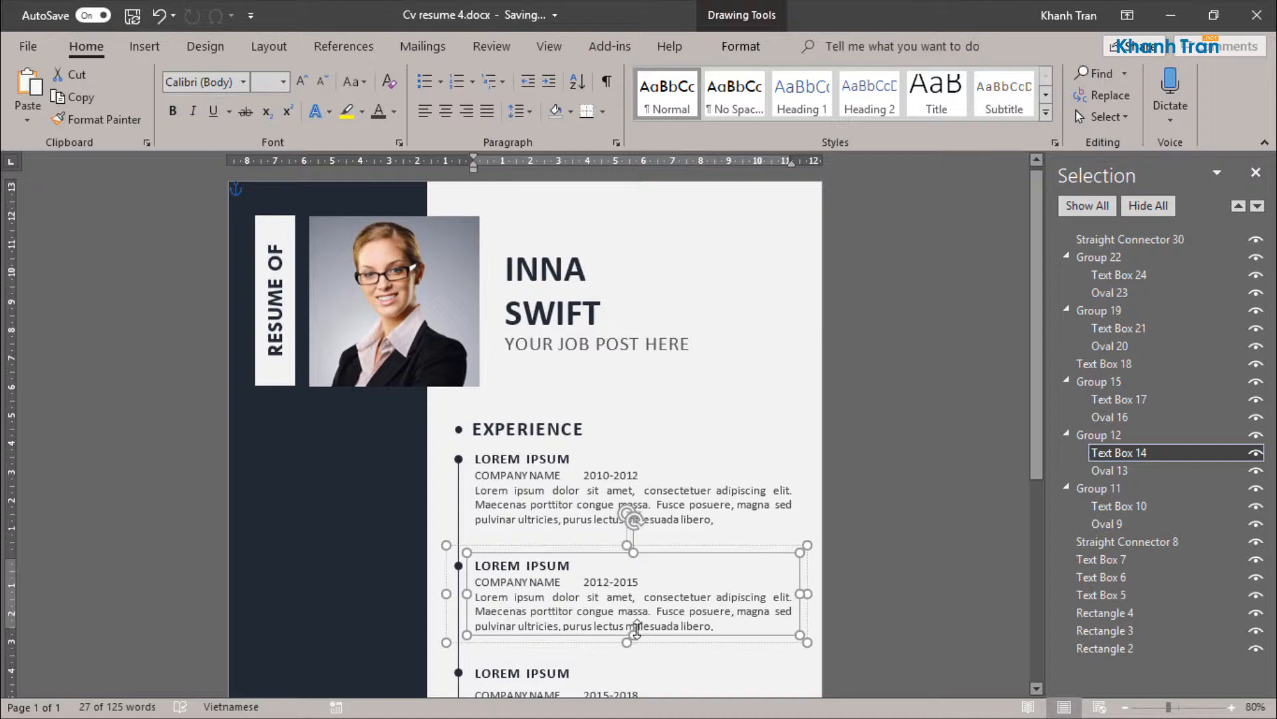
# Step: Set the third EXPERIENCE entry's paragraph spacing after to 0 pt and shorten its text box to fit
pyautogui.scroll(-3, 636, 632)
pyautogui.click(636, 632)
pyautogui.hotkey('ctrl', 'a')
pyautogui.click(617, 143)
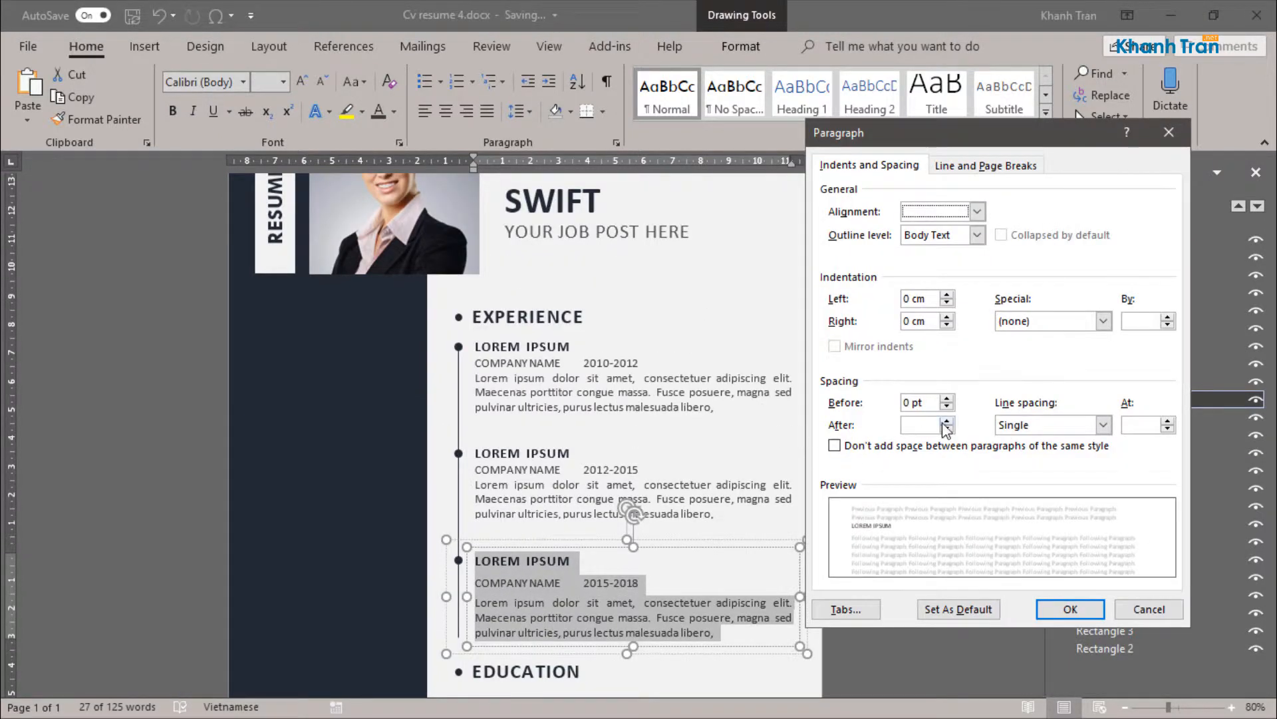
pyautogui.click(946, 430)
pyautogui.click(1063, 609)
pyautogui.click(636, 631)
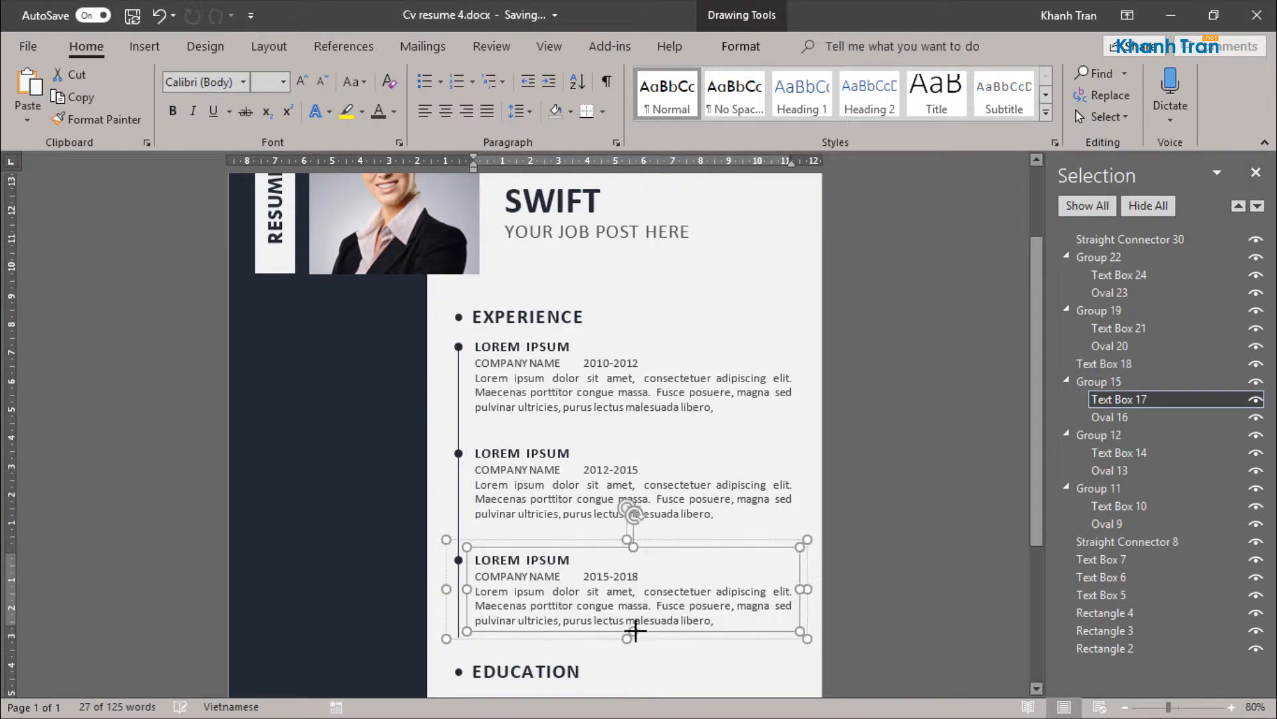
pyautogui.click(557, 453)
pyautogui.moveTo(538, 430); pyautogui.dragTo(540, 418)
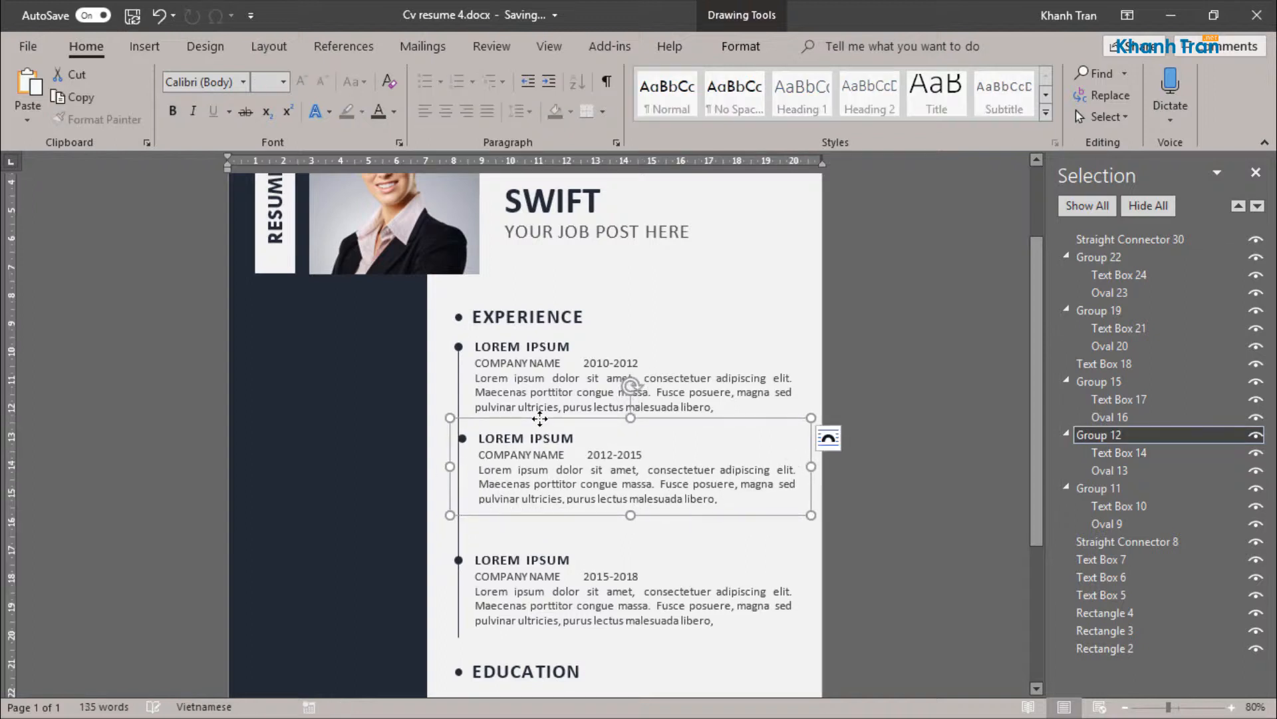
pyautogui.press('ctrl')
pyautogui.click(612, 469)
pyautogui.hotkey('ctrl', 'z')
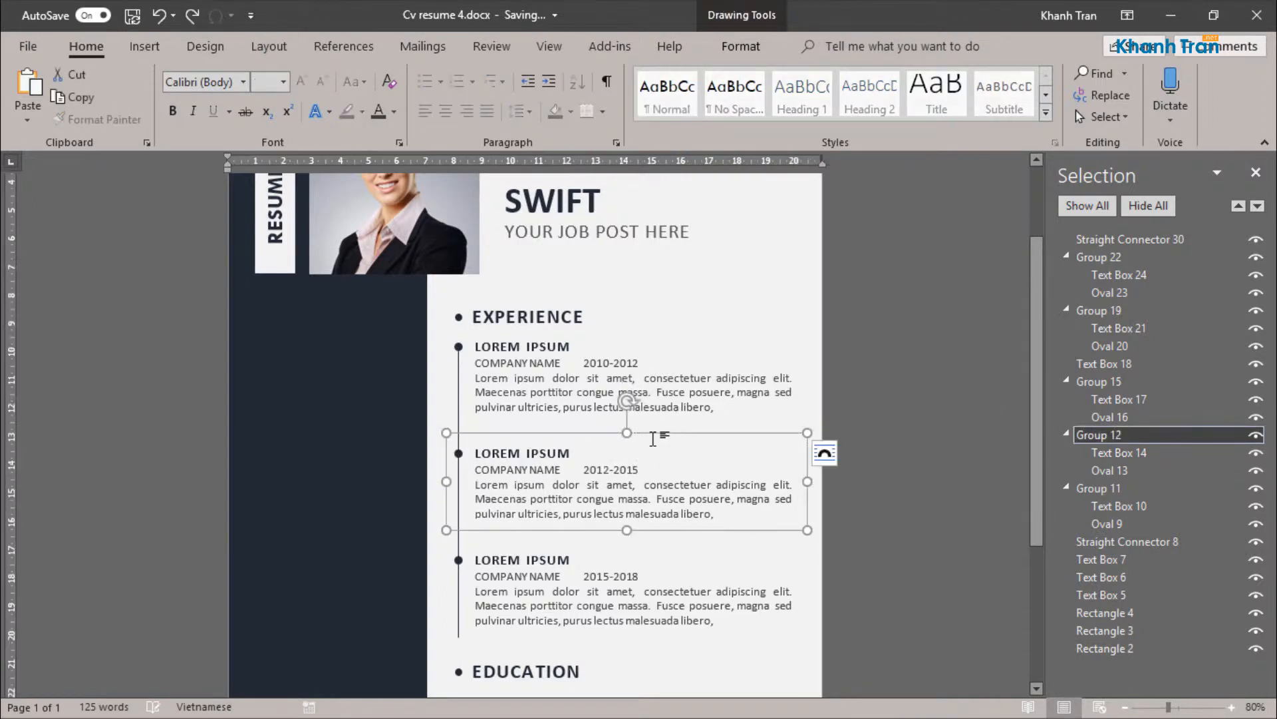
# Step: Move the second and third EXPERIENCE entries straight up so each sits directly beneath the preceding entry
pyautogui.keyDown('ctrl'); pyautogui.moveTo(655, 431); pyautogui.dragTo(657, 415); pyautogui.keyUp('ctrl')
pyautogui.hotkey('ctrl', 'z')
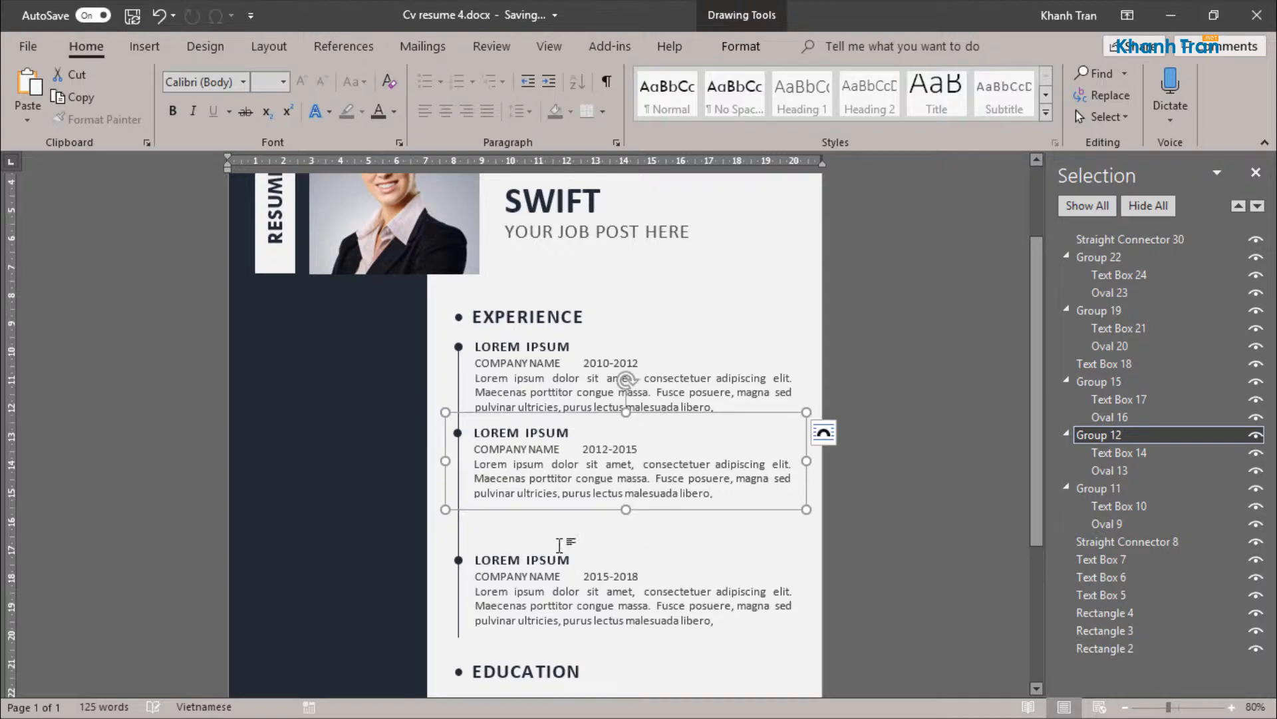
pyautogui.click(567, 536)
pyautogui.moveTo(570, 536); pyautogui.dragTo(576, 499)
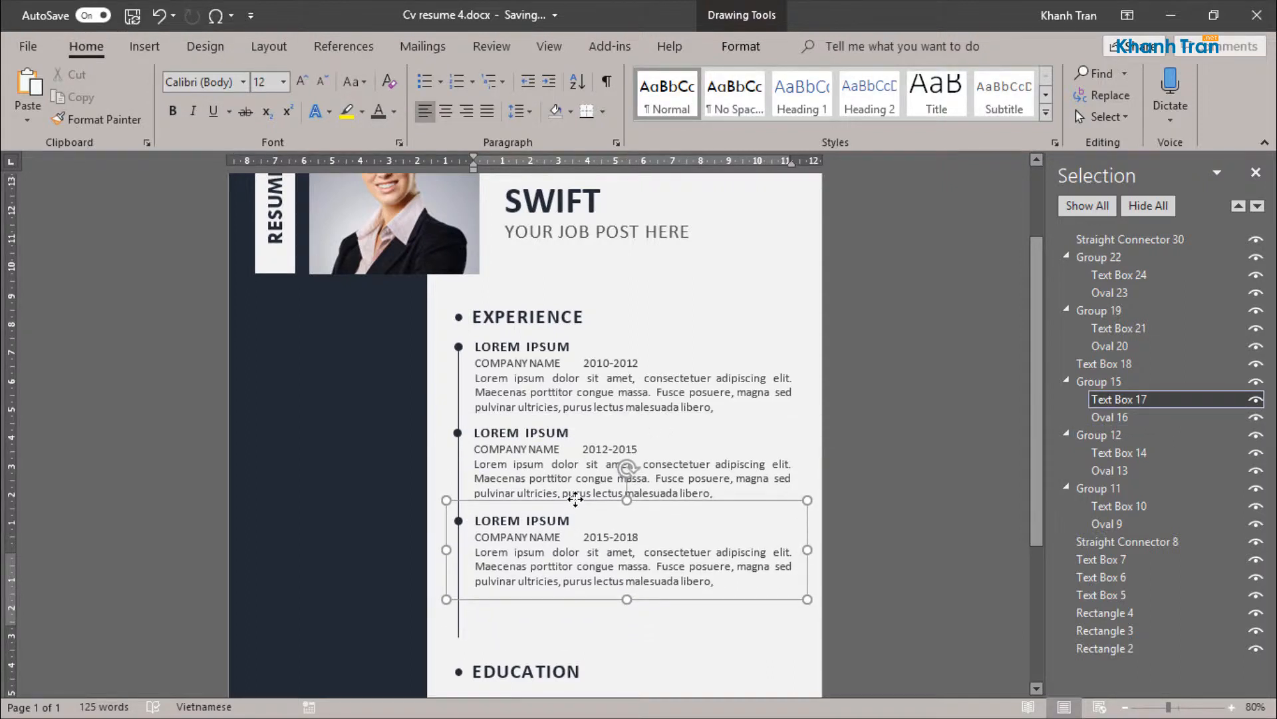
# Step: Shorten the EXPERIENCE timeline line so it ends beside the third entry's last text line
pyautogui.click(459, 627)
pyautogui.moveTo(458, 627); pyautogui.dragTo(459, 584)
pyautogui.click(550, 584)
# Step: Set the paragraph spacing after to 0 pt for all text in the first EDUCATION entry
pyautogui.scroll(-3, 550, 583)
pyautogui.click(543, 506)
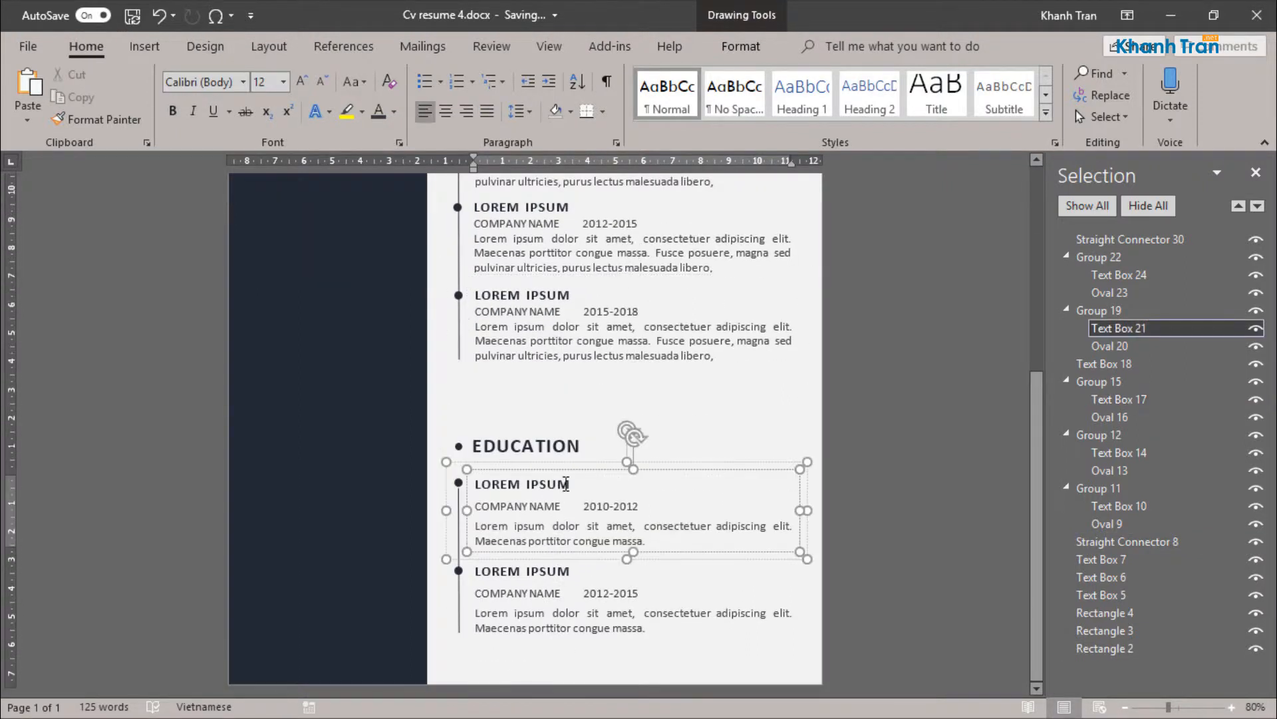
pyautogui.hotkey('ctrl', 'a')
pyautogui.click(617, 143)
pyautogui.click(946, 427)
pyautogui.press('Return')
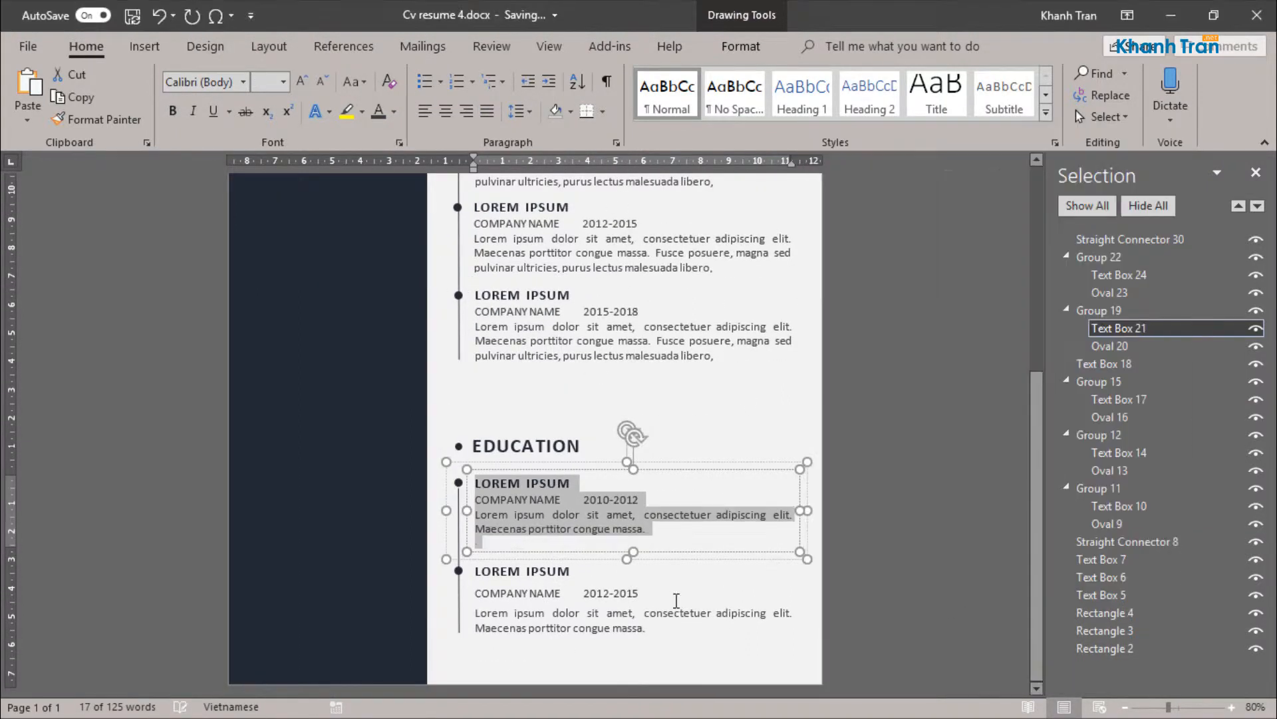
# Step: Set the paragraph spacing after to 0 pt for all text in the second EDUCATION entry and select its group
pyautogui.click(562, 588)
pyautogui.write('a')
pyautogui.hotkey('ctrl', 'a')
pyautogui.click(616, 142)
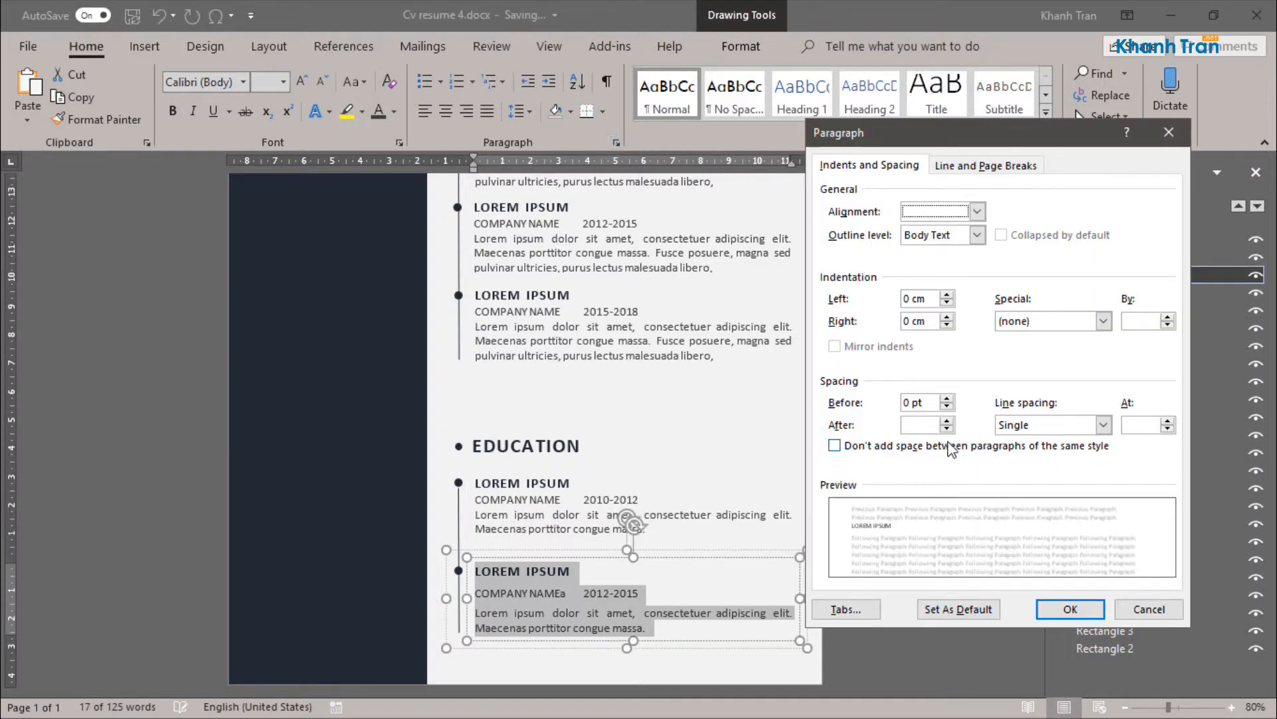
pyautogui.click(948, 427)
pyautogui.click(1046, 608)
pyautogui.click(567, 552)
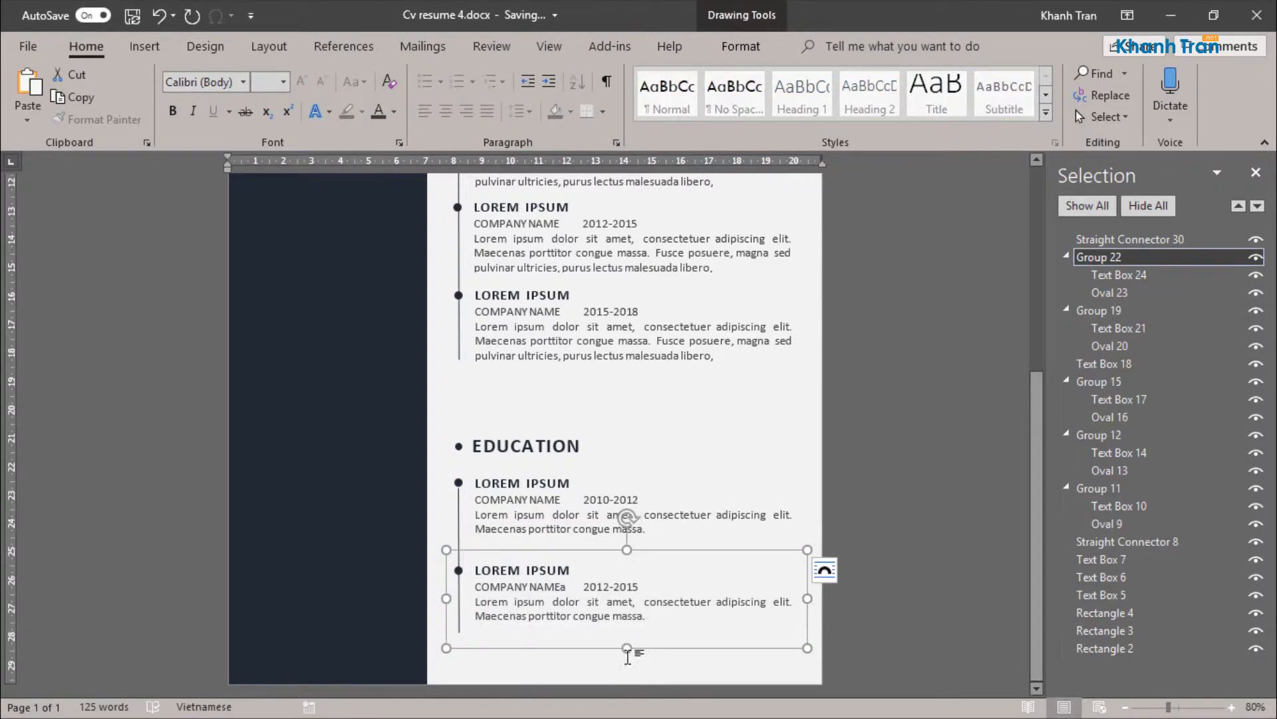
# Step: Move the second EDUCATION entry up beneath the first, and shift the whole EDUCATION section up to just below the last EXPERIENCE entry
pyautogui.click(616, 626)
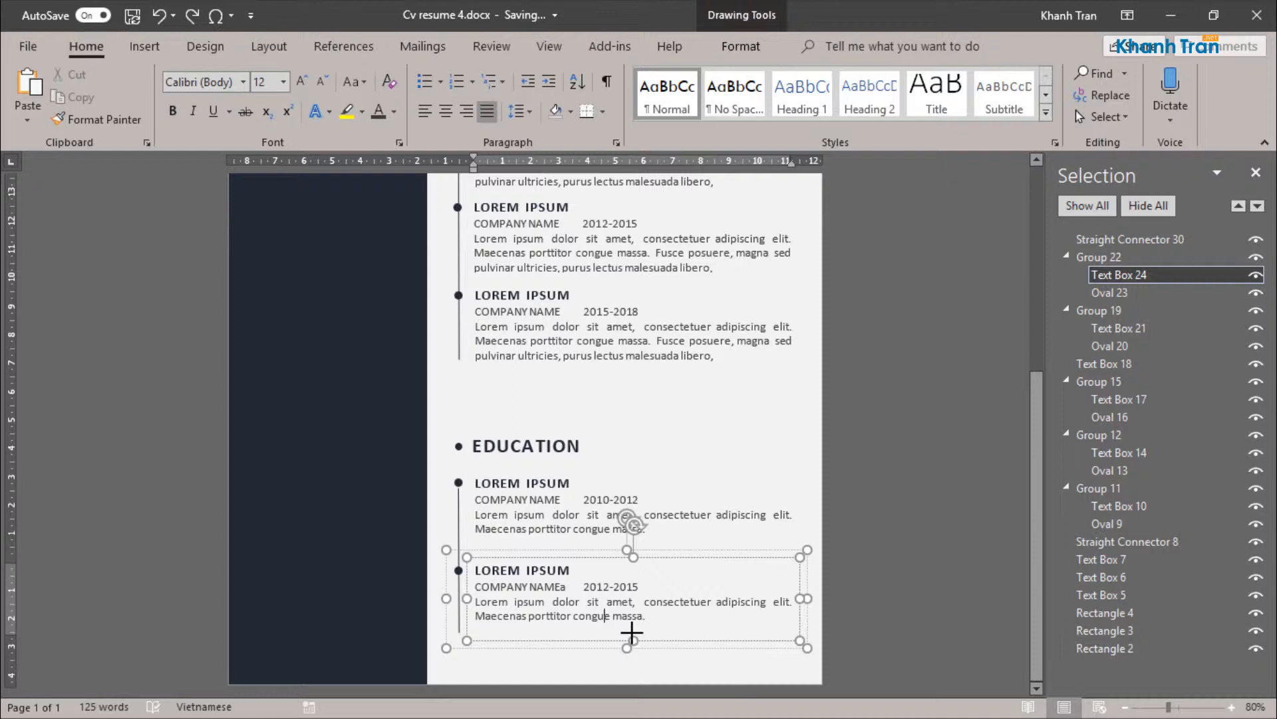
pyautogui.moveTo(578, 550); pyautogui.dragTo(582, 537)
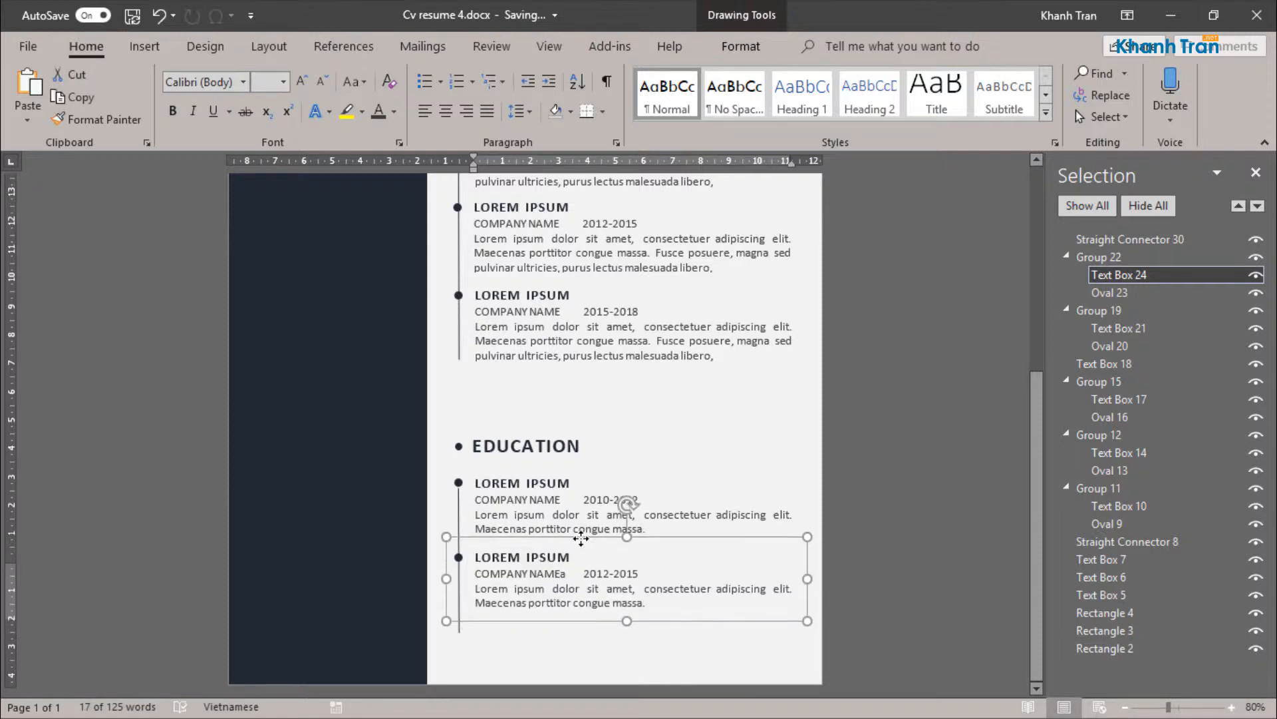
pyautogui.keyDown('shift'); pyautogui.click(524, 489); pyautogui.keyUp('shift')
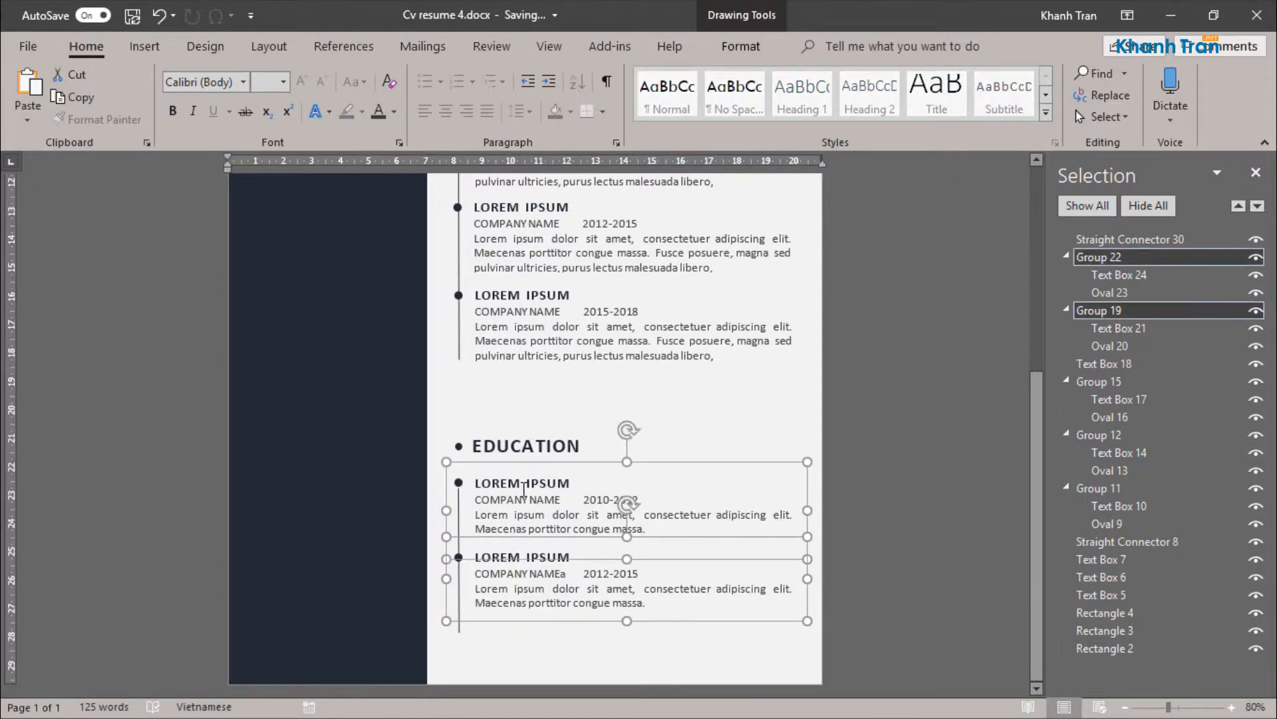
pyautogui.keyDown('shift'); pyautogui.click(459, 628); pyautogui.keyUp('shift')
pyautogui.keyDown('shift'); pyautogui.click(547, 427); pyautogui.keyUp('shift')
pyautogui.moveTo(547, 427); pyautogui.dragTo(549, 375)
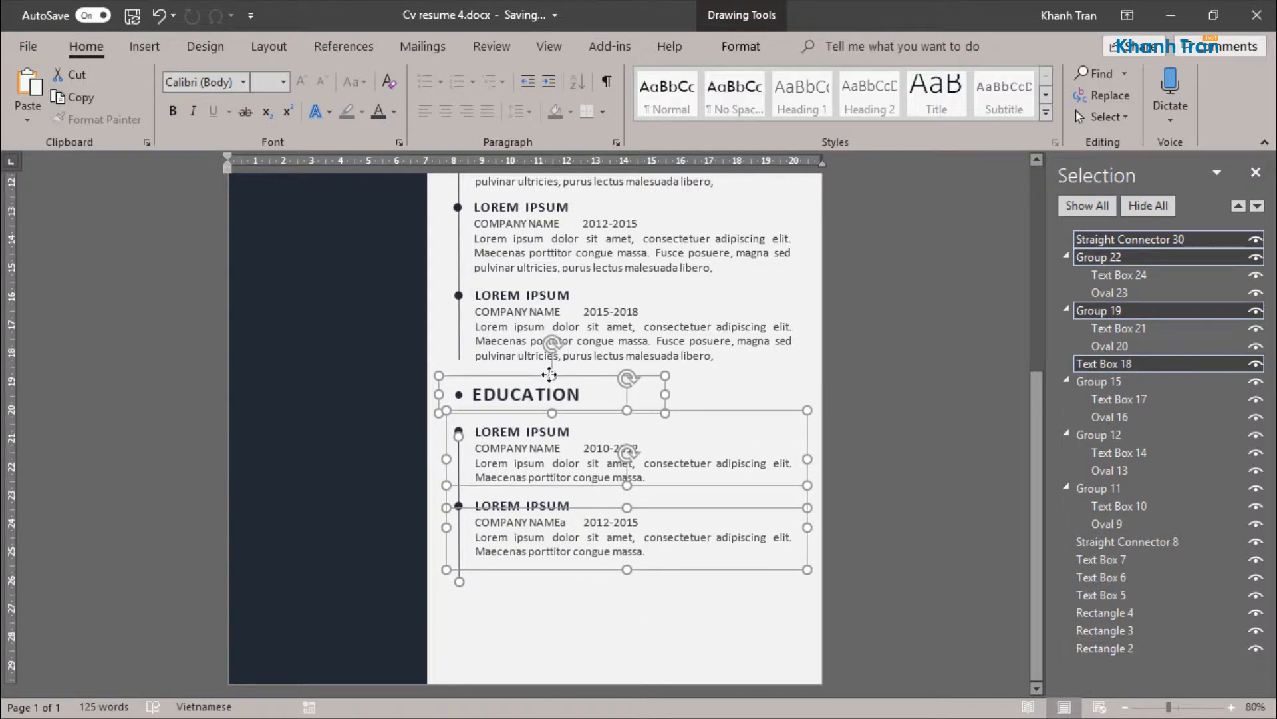
pyautogui.click(497, 606)
# Step: Shorten the EDUCATION timeline line so it ends beside the second entry's last text line
pyautogui.scroll(-5, 501, 592)
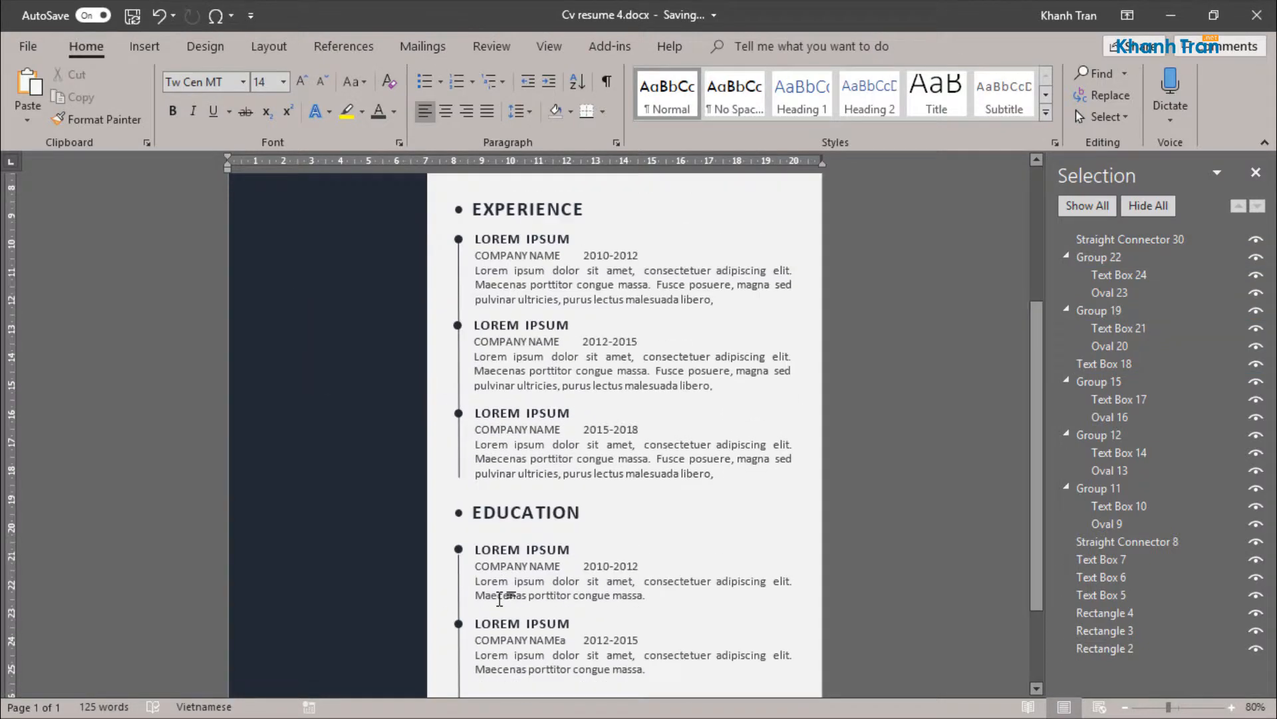
pyautogui.click(460, 573)
pyautogui.moveTo(457, 570); pyautogui.dragTo(457, 554)
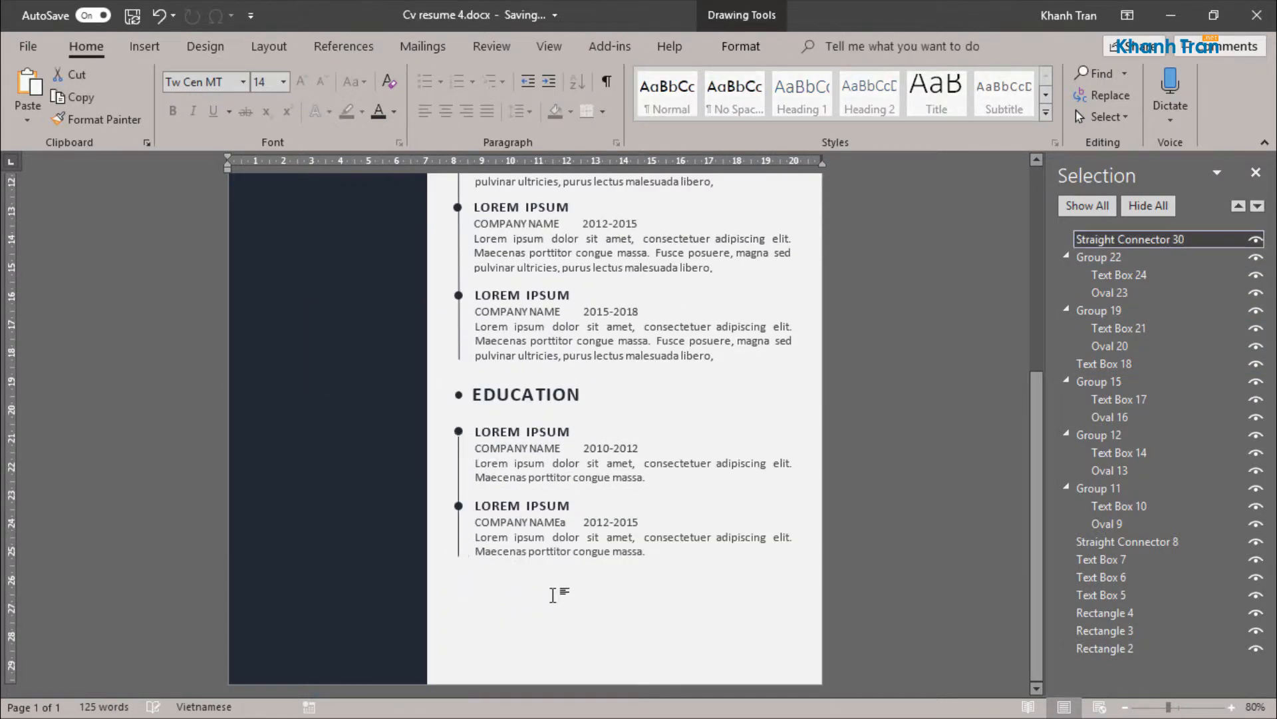
pyautogui.click(552, 594)
pyautogui.scroll(-5, 452, 572)
# Step: Place a copy of the EDUCATION heading below the section's second entry, vertically in line with the original heading
pyautogui.click(461, 363)
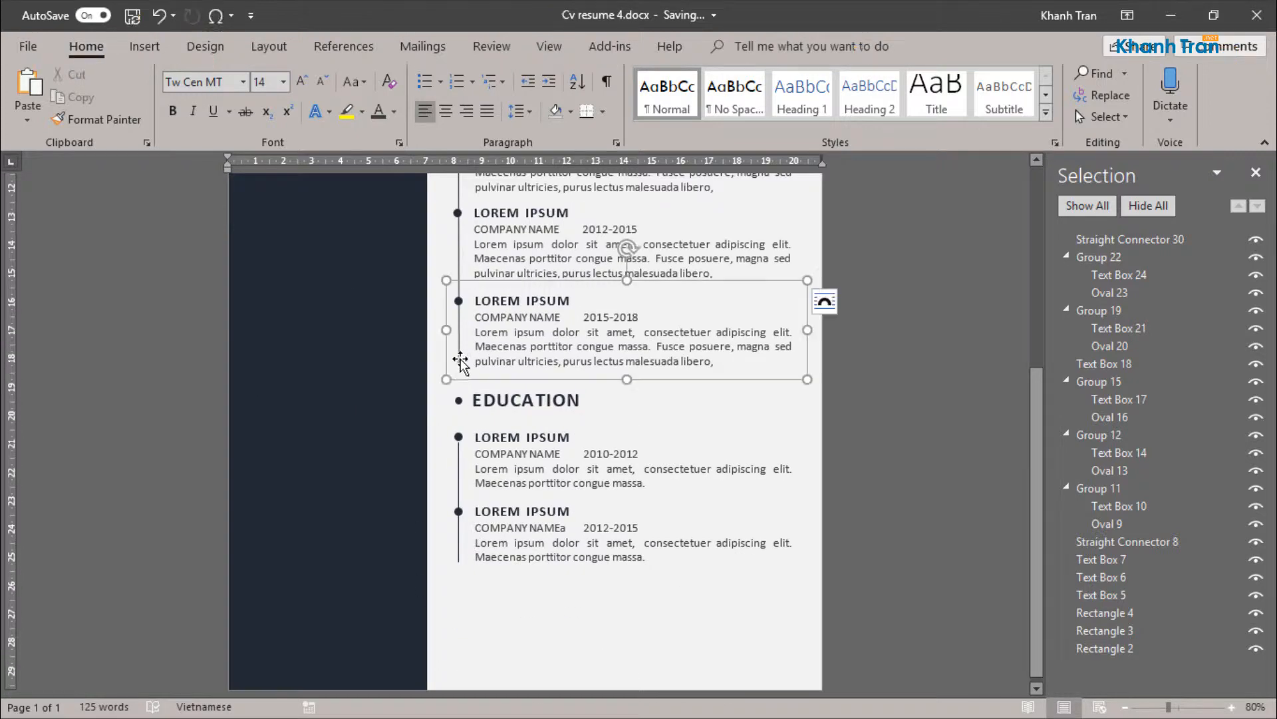
pyautogui.scroll(5, 461, 382)
pyautogui.scroll(-4, 459, 394)
pyautogui.click(588, 579)
pyautogui.scroll(-1, 565, 466)
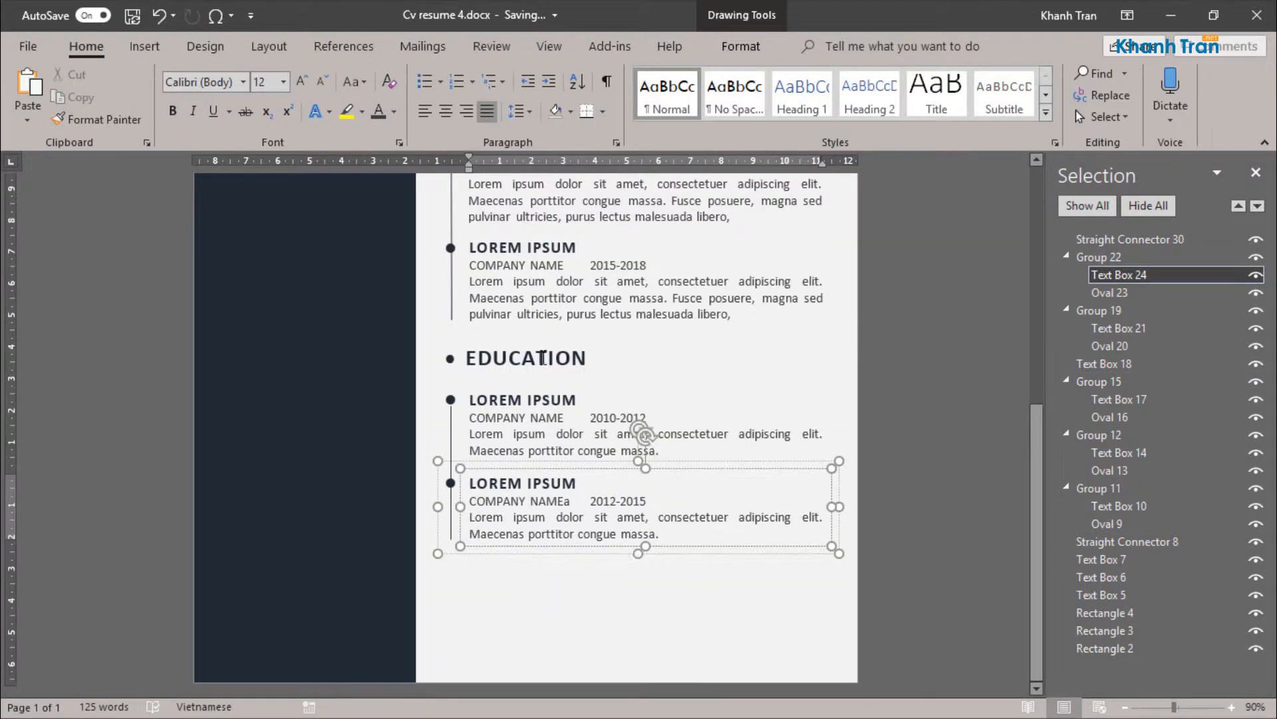
pyautogui.click(507, 366)
pyautogui.keyDown('ctrl'); pyautogui.moveTo(536, 380); pyautogui.dragTo(523, 589); pyautogui.keyUp('ctrl')
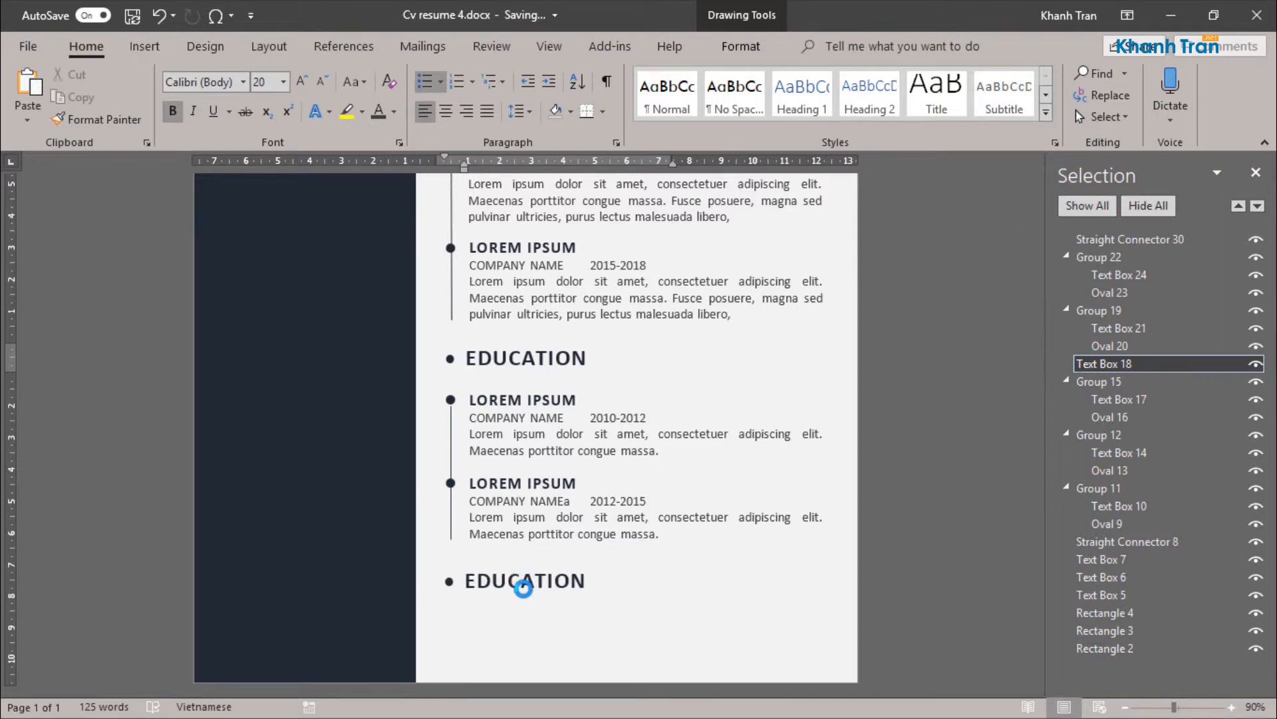
# Step: Replace the copied heading's text with "interest" and convert it to uppercase
pyautogui.doubleClick(504, 589)
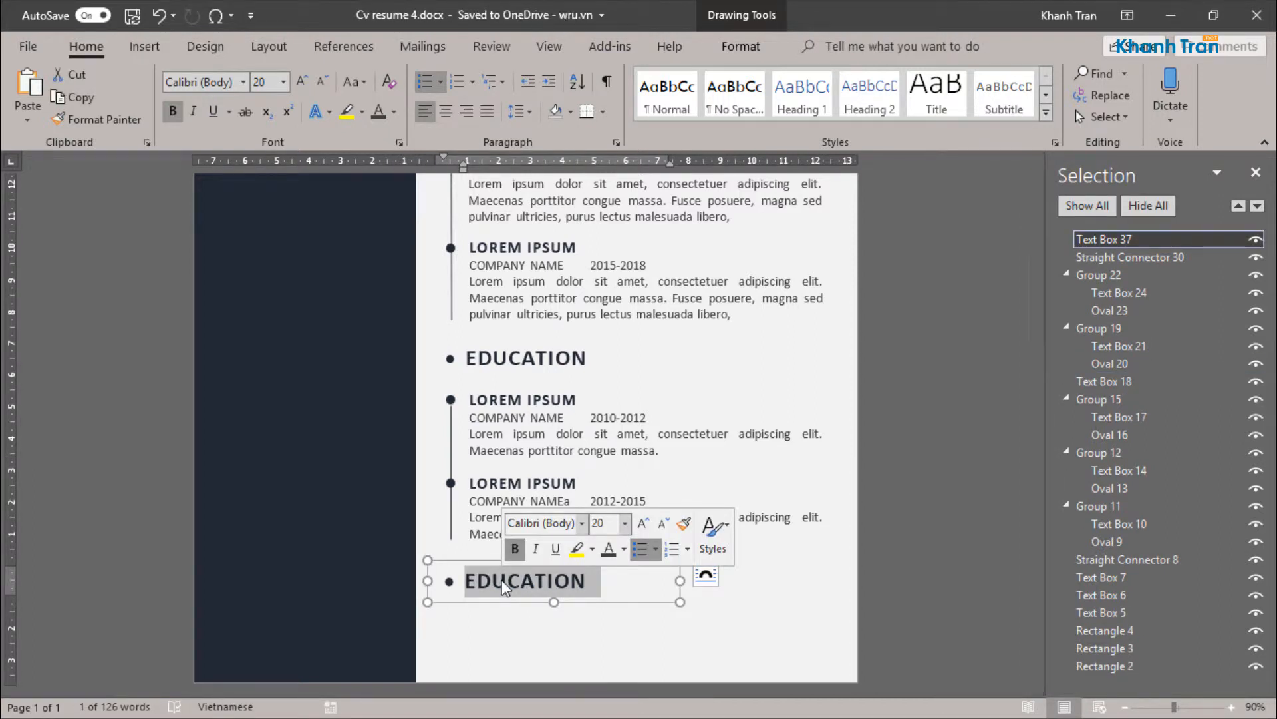
pyautogui.write('interest')
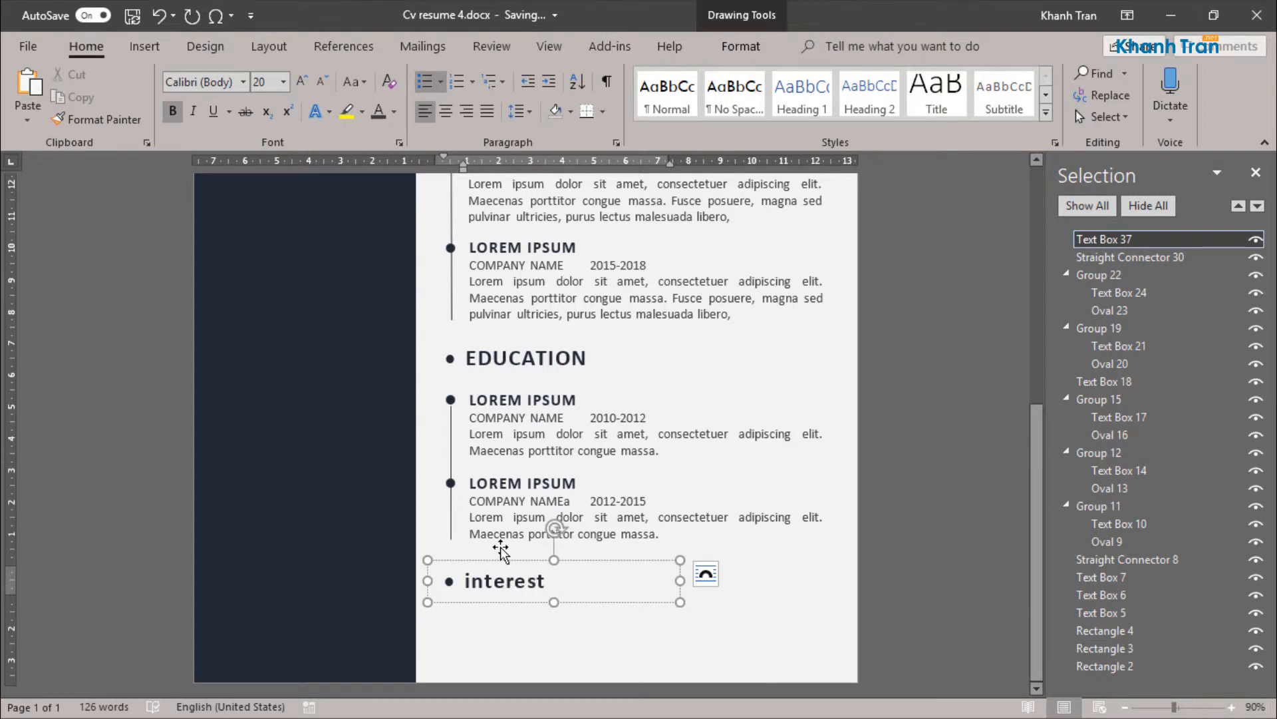
pyautogui.click(534, 559)
pyautogui.click(355, 82)
pyautogui.click(383, 149)
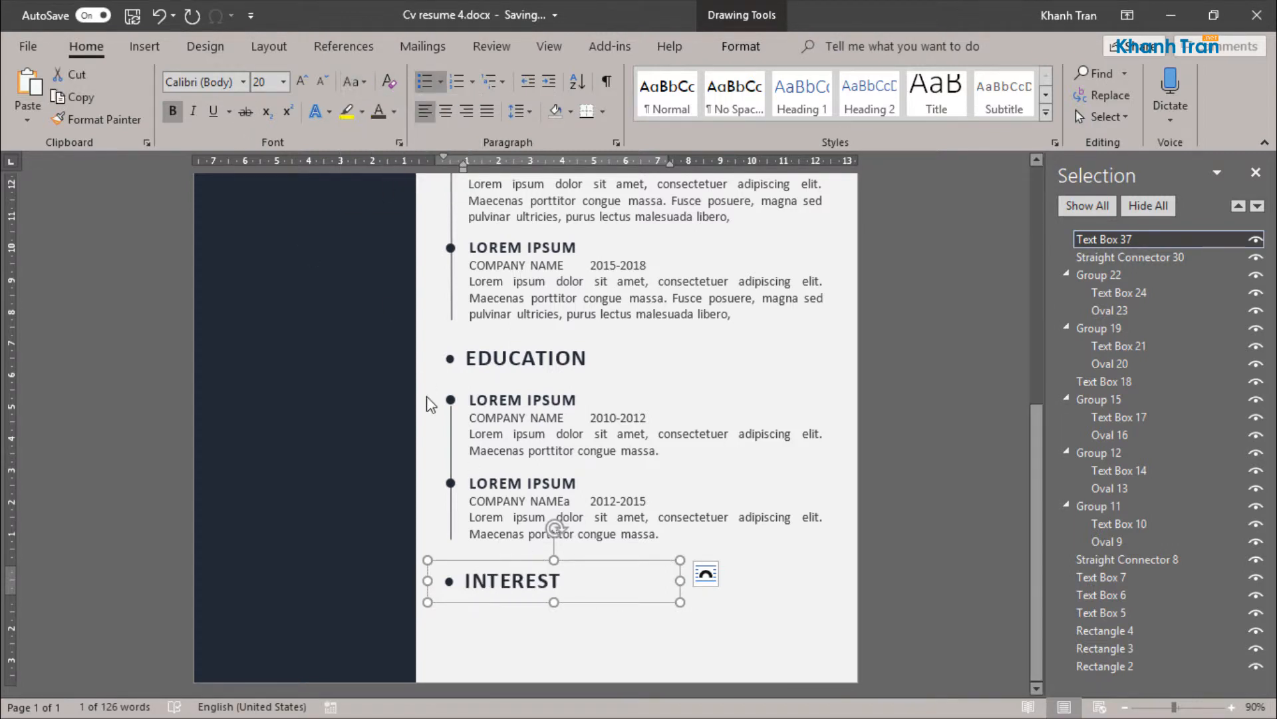
pyautogui.click(687, 623)
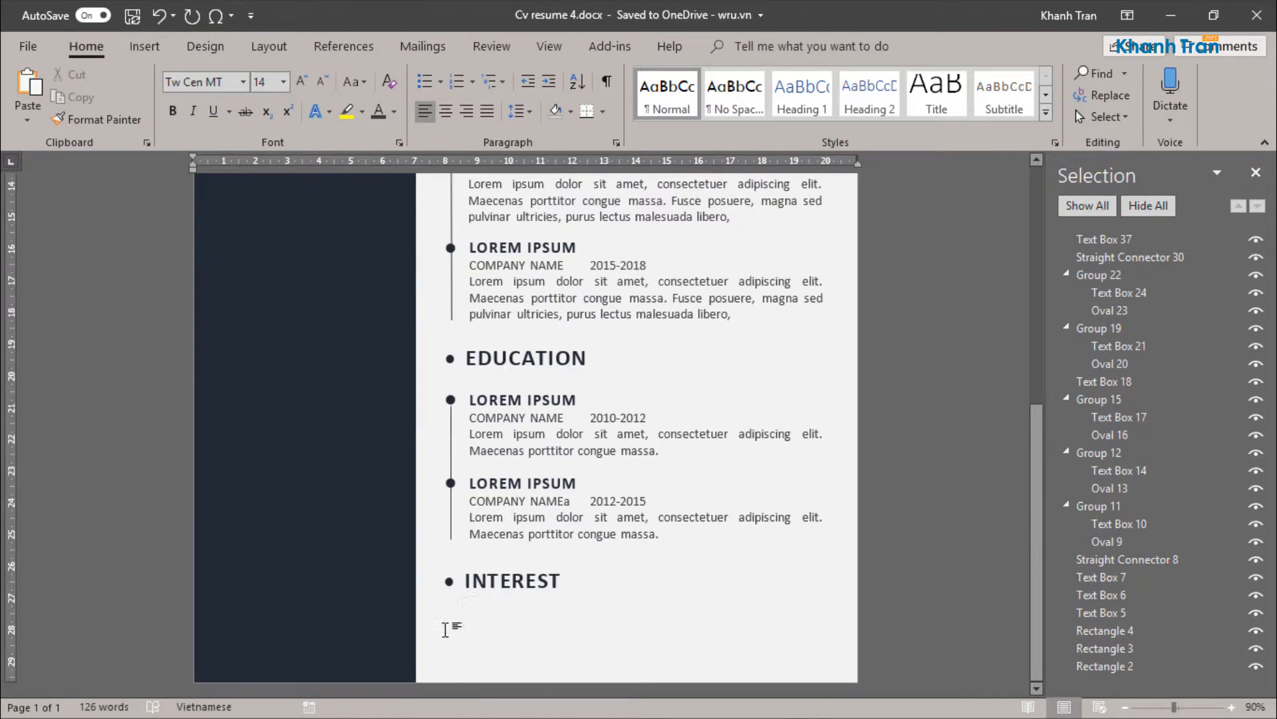
# Step: Insert the soccer ball icon from the Sports category in front of text and set its height to 1 cm
pyautogui.click(145, 46)
pyautogui.click(296, 73)
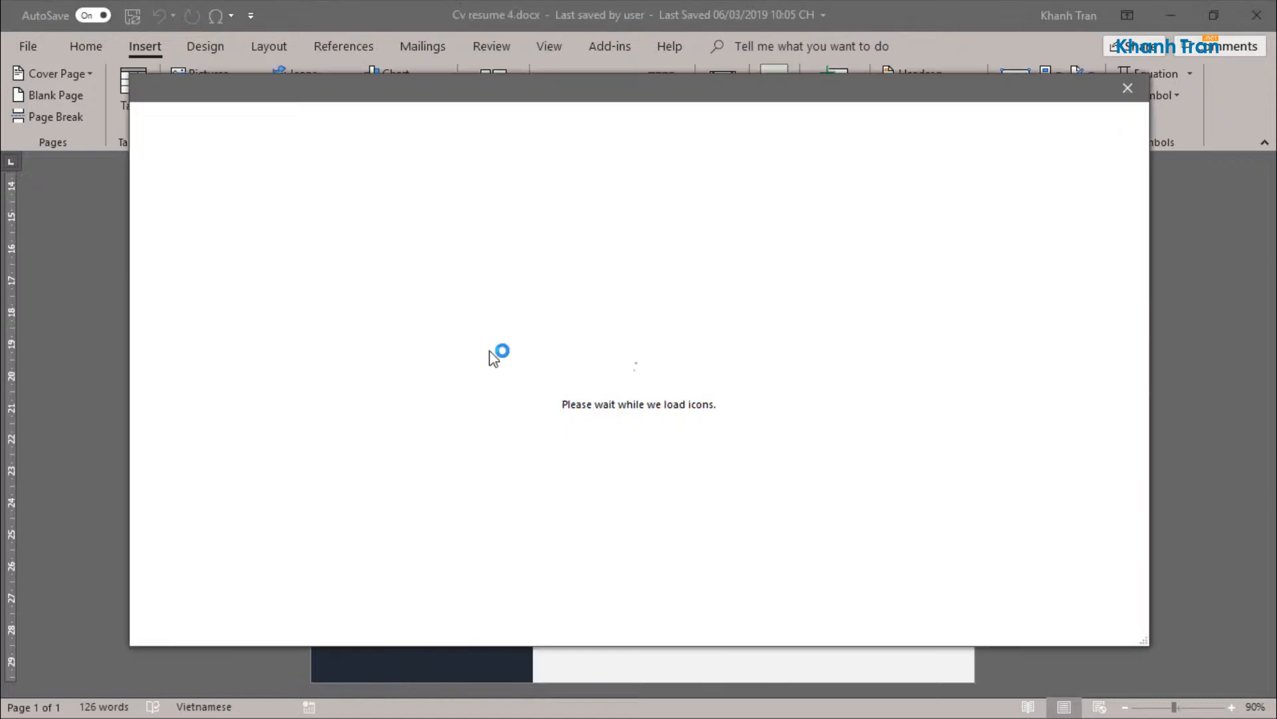
pyautogui.scroll(-2, 193, 530)
pyautogui.click(166, 465)
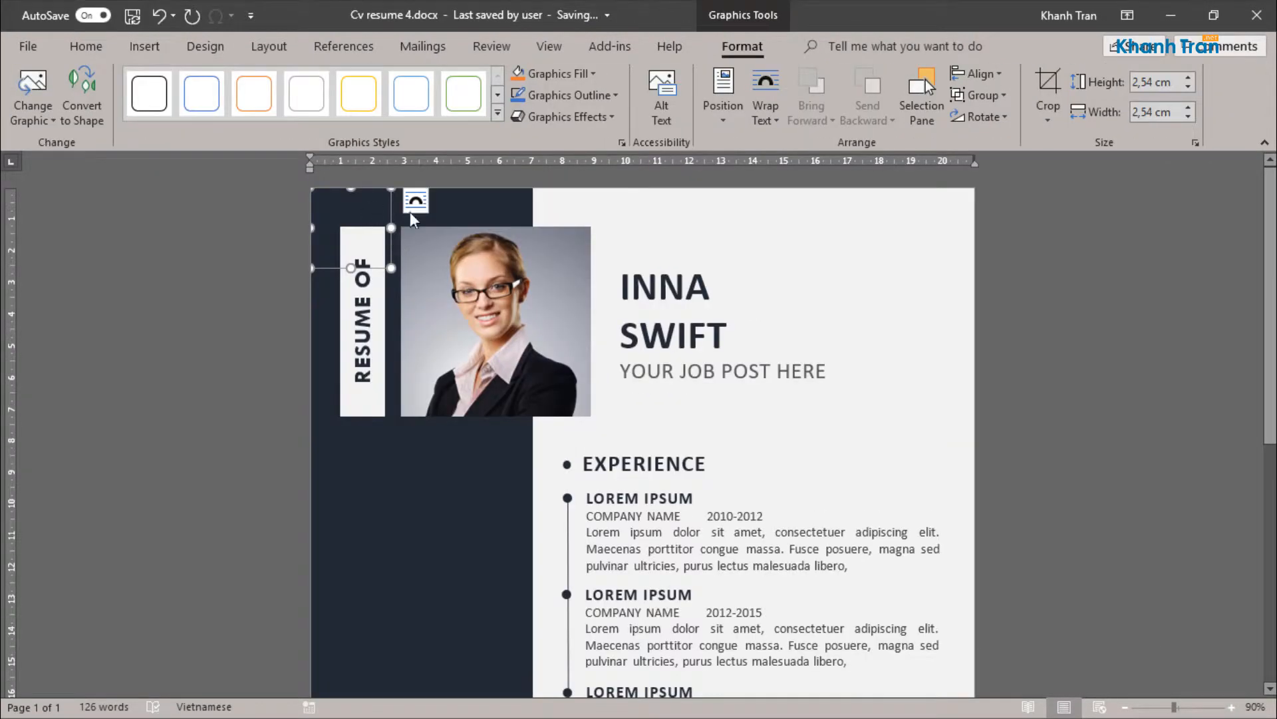
pyautogui.click(411, 210)
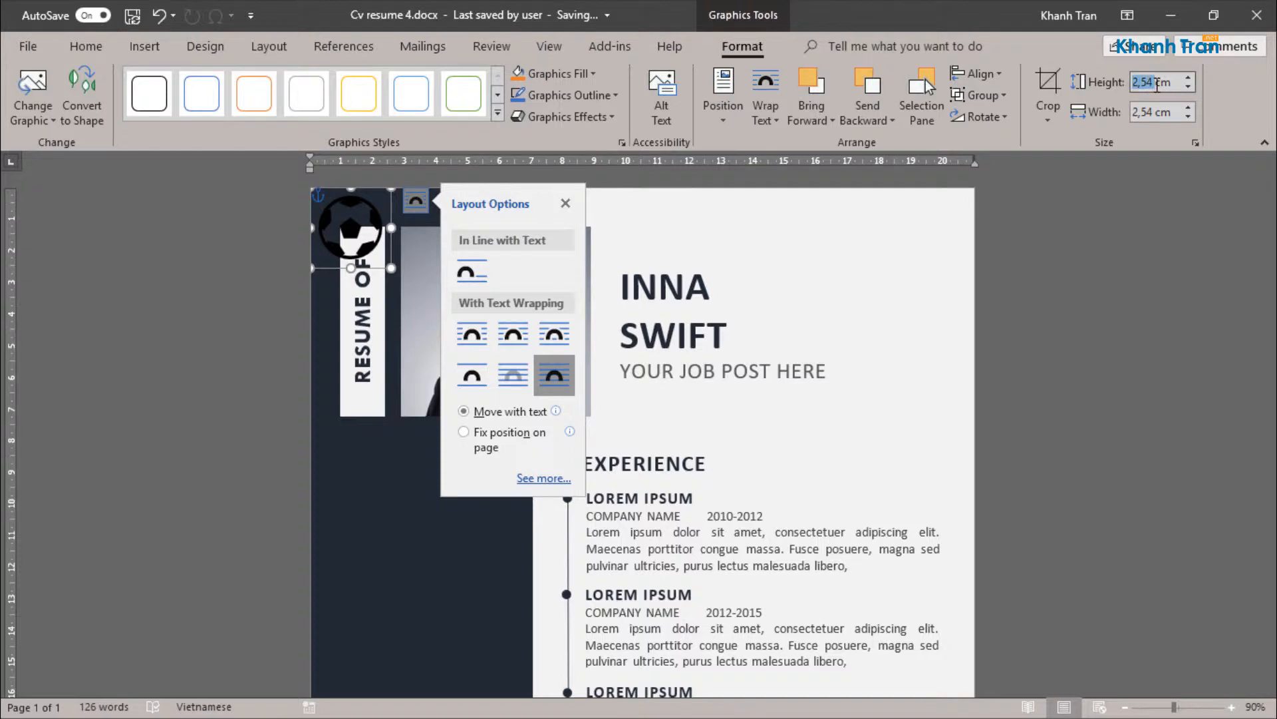
pyautogui.write('1')
pyautogui.press('Return')
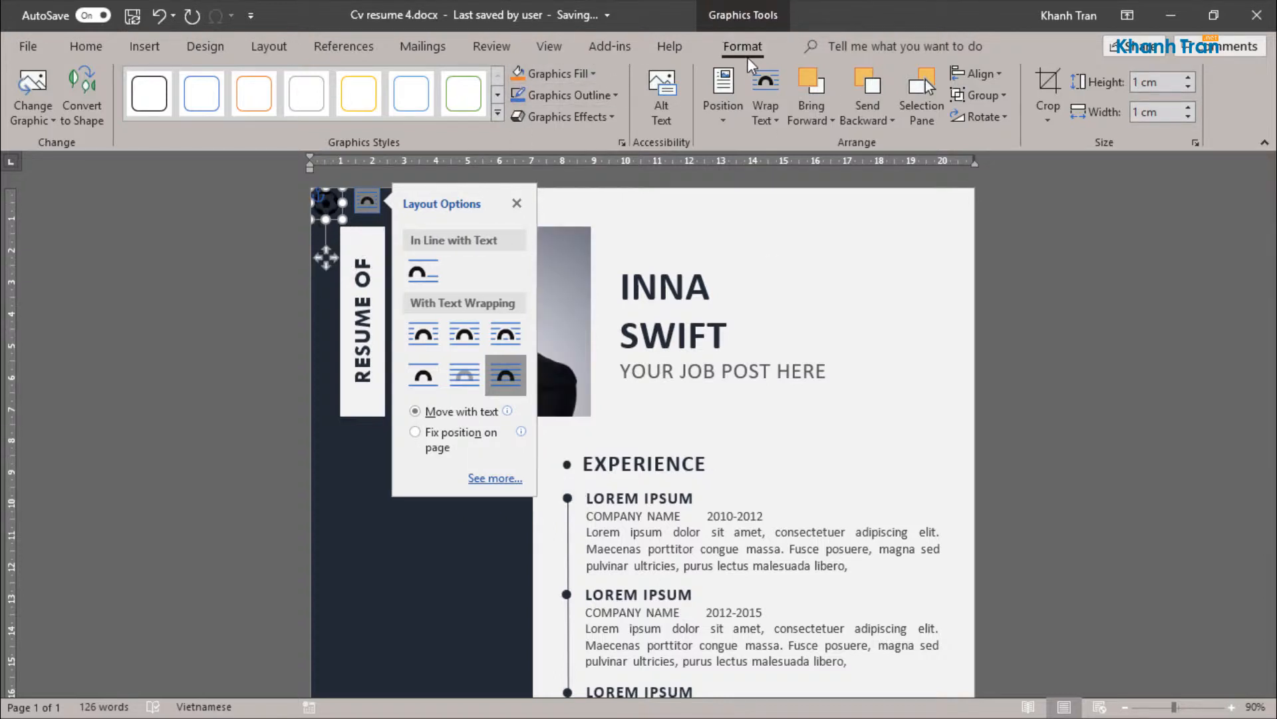
# Step: Fill the soccer ball icon with the darkest blue-gray theme colour
pyautogui.click(562, 72)
pyautogui.click(518, 133)
pyautogui.click(567, 74)
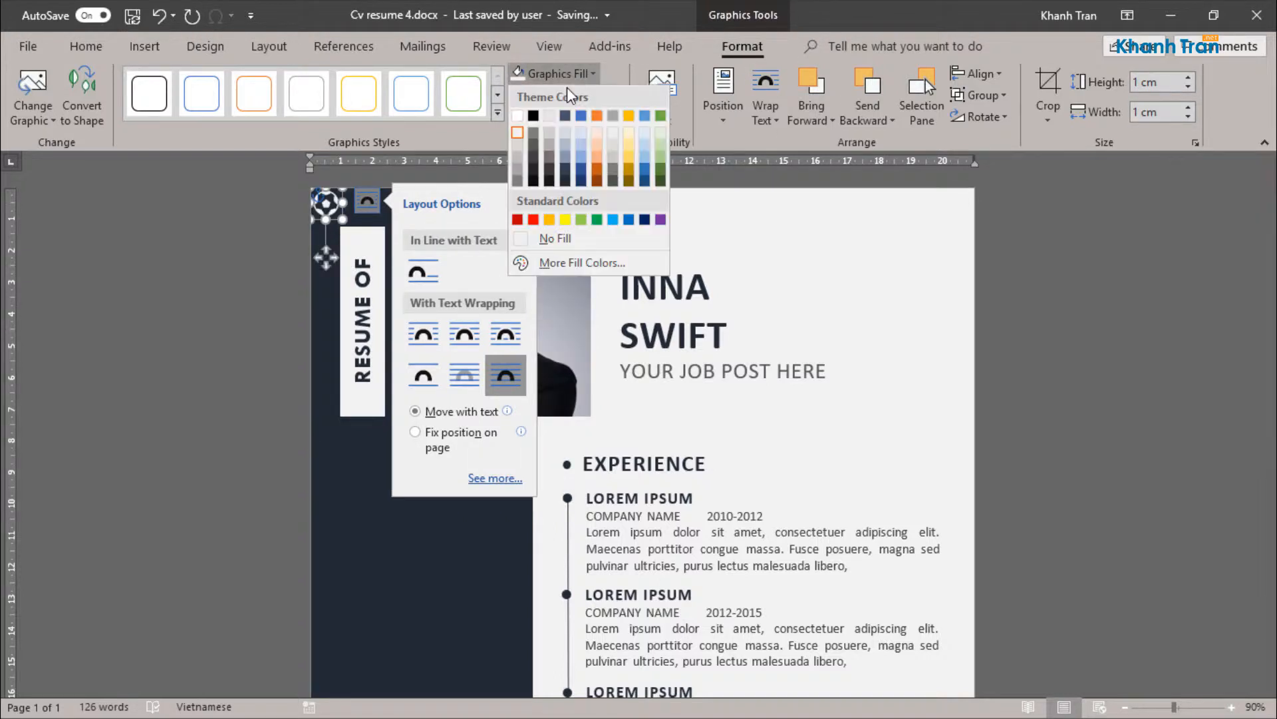
pyautogui.click(565, 180)
# Step: Position the soccer ball icon below the INTEREST heading and copy it to make a row of five icons
pyautogui.moveTo(332, 205); pyautogui.dragTo(801, 633)
pyautogui.click(648, 582)
pyautogui.click(592, 632)
pyautogui.keyDown('ctrl'); pyautogui.moveTo(799, 632); pyautogui.dragTo(922, 629); pyautogui.keyUp('ctrl')
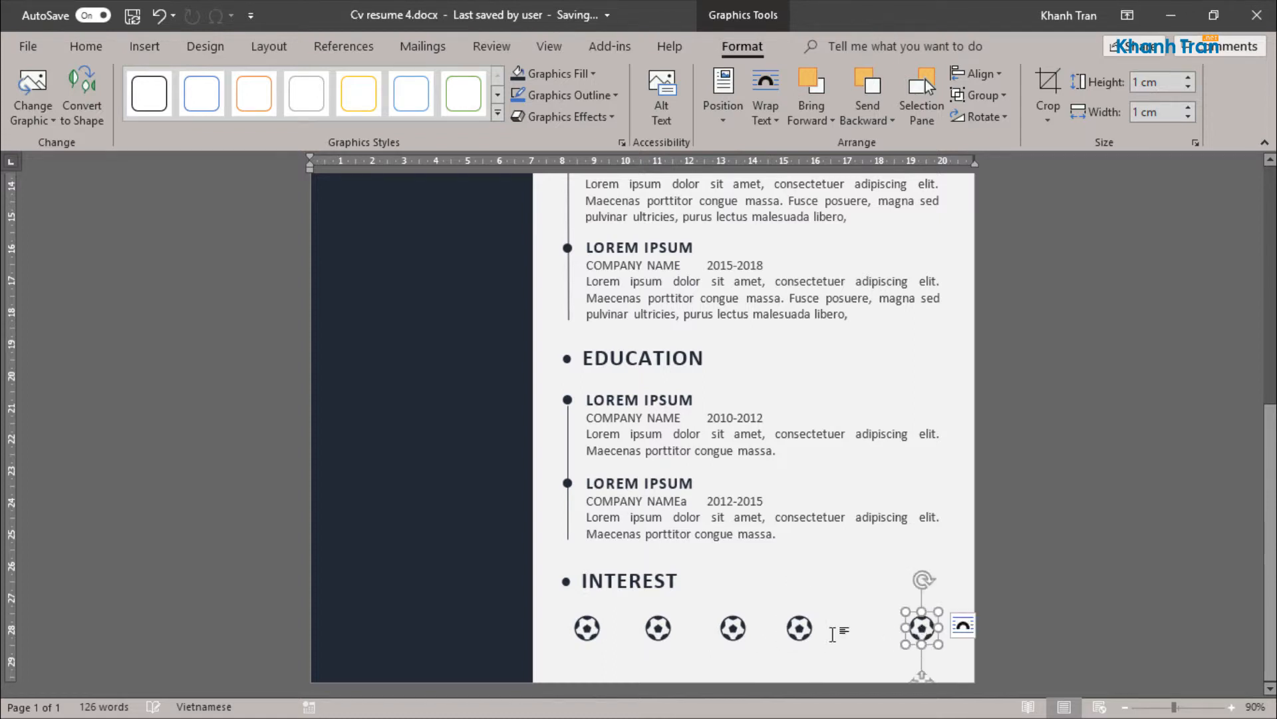
# Step: Select all five soccer ball icons and set their height to 1,1 cm
pyautogui.keyDown('shift'); pyautogui.click(799, 627); pyautogui.keyUp('shift')
pyautogui.keyDown('shift'); pyautogui.click(733, 627); pyautogui.keyUp('shift')
pyautogui.keyDown('shift'); pyautogui.click(658, 628); pyautogui.keyUp('shift')
pyautogui.keyDown('shift'); pyautogui.click(587, 627); pyautogui.keyUp('shift')
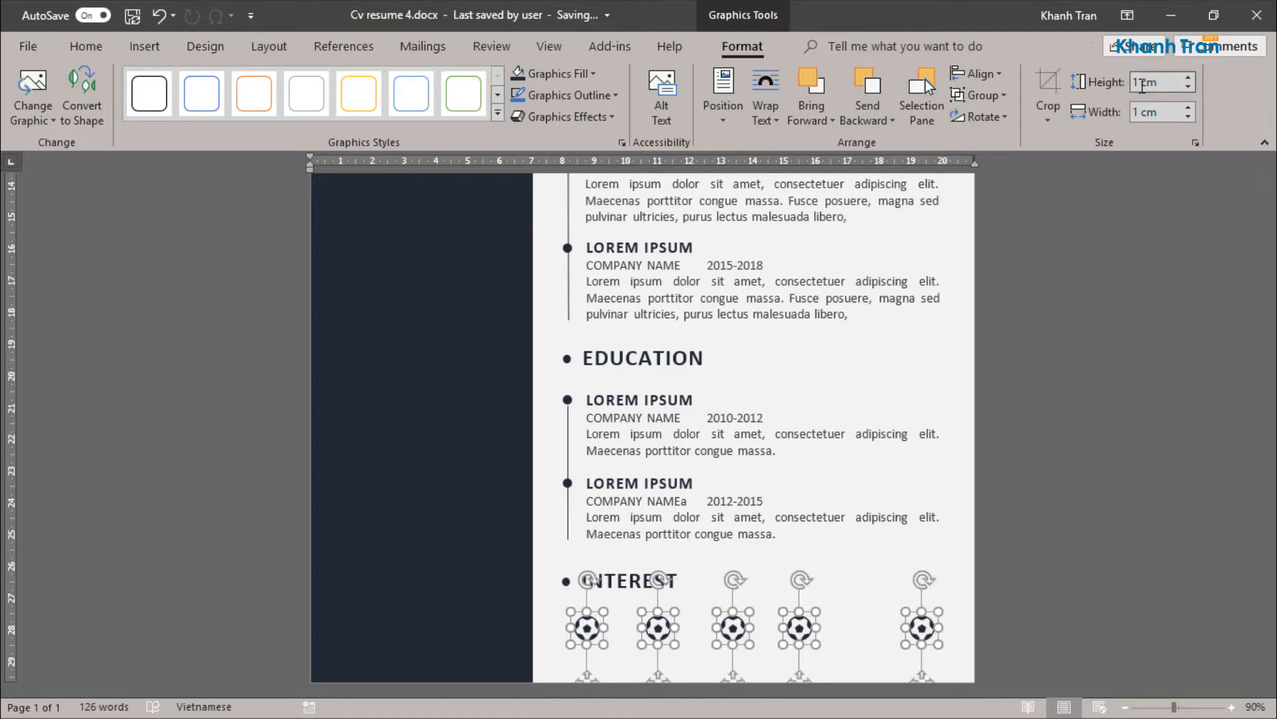
pyautogui.click(1189, 77)
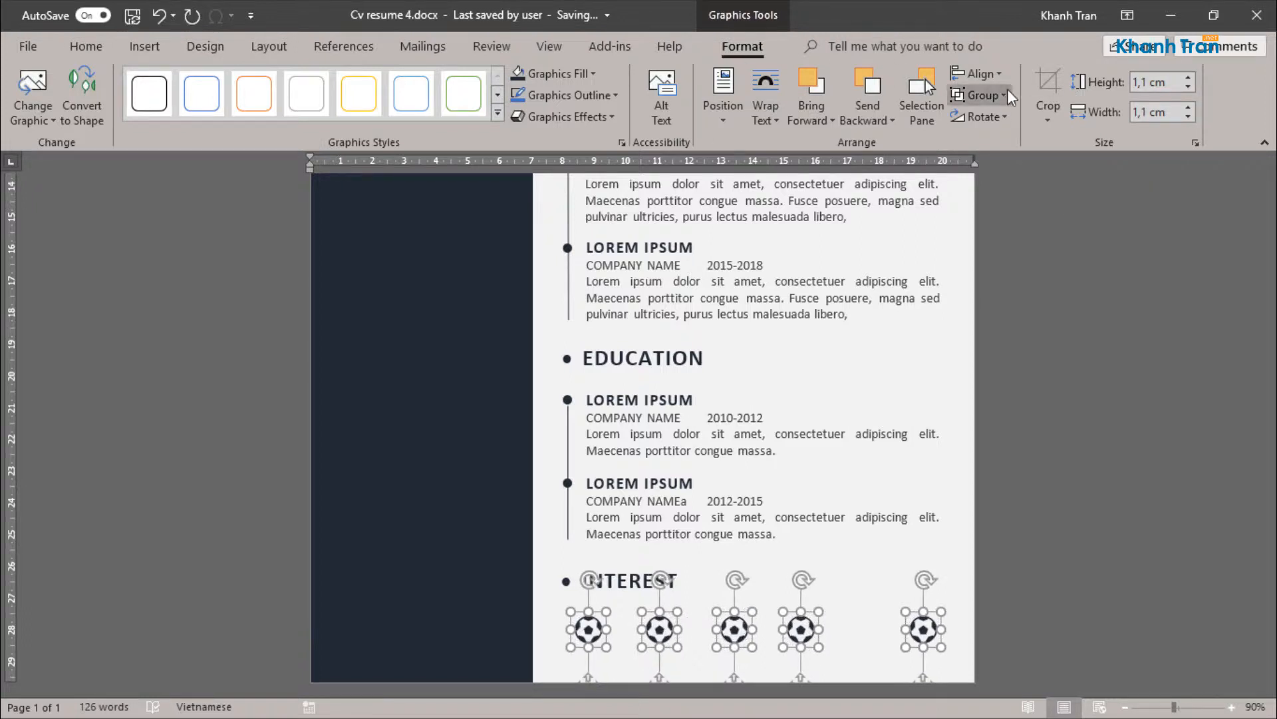
# Step: Distribute the five selected icons horizontally and align them to their middles
pyautogui.click(984, 74)
pyautogui.click(985, 233)
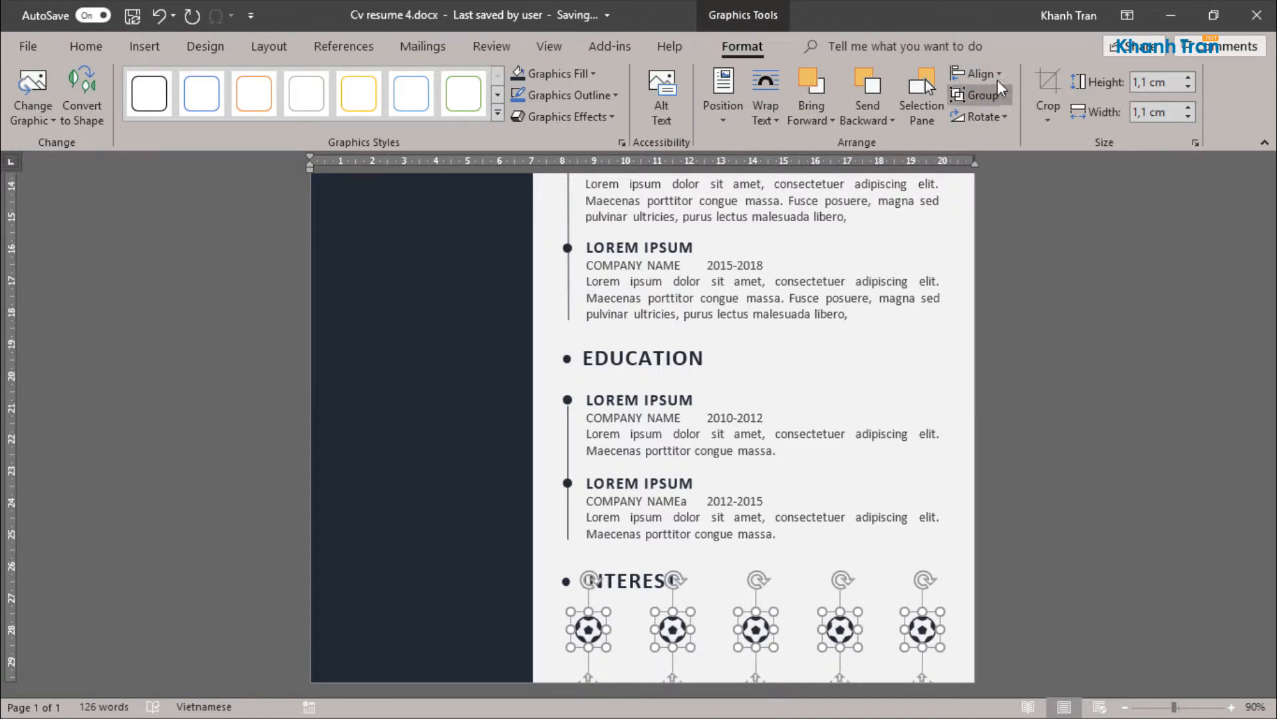
pyautogui.click(997, 78)
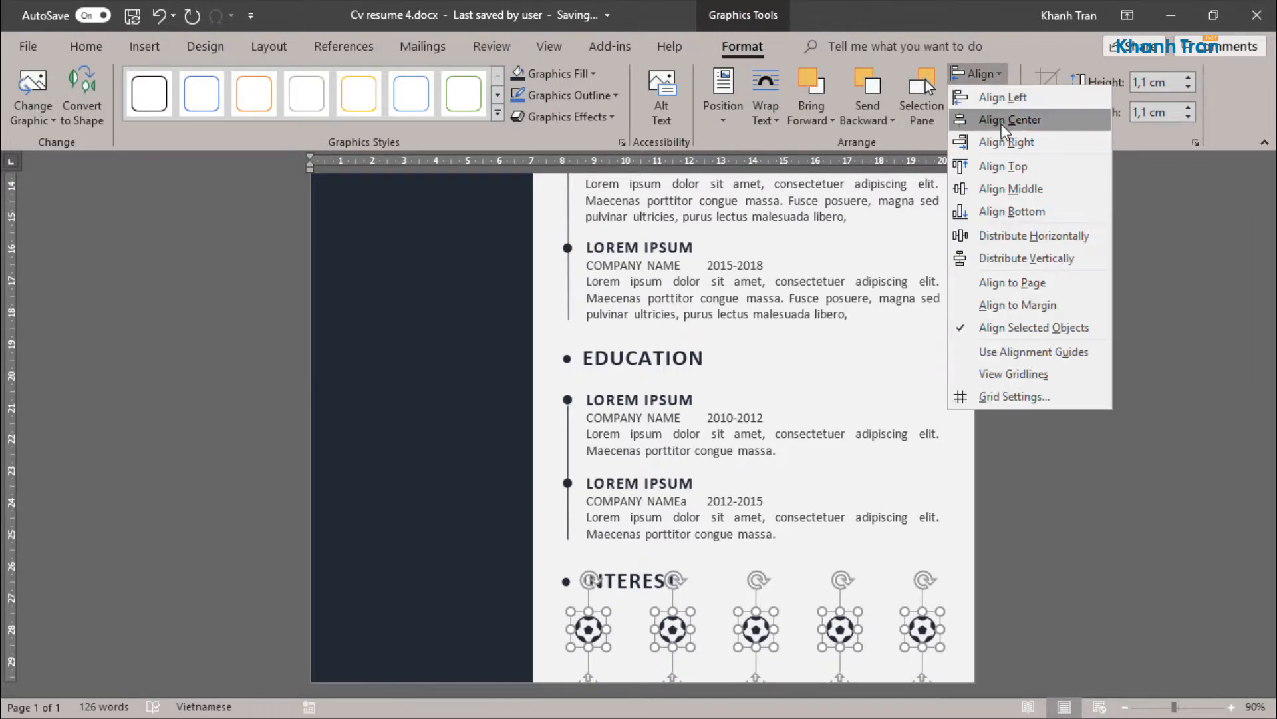
pyautogui.click(995, 190)
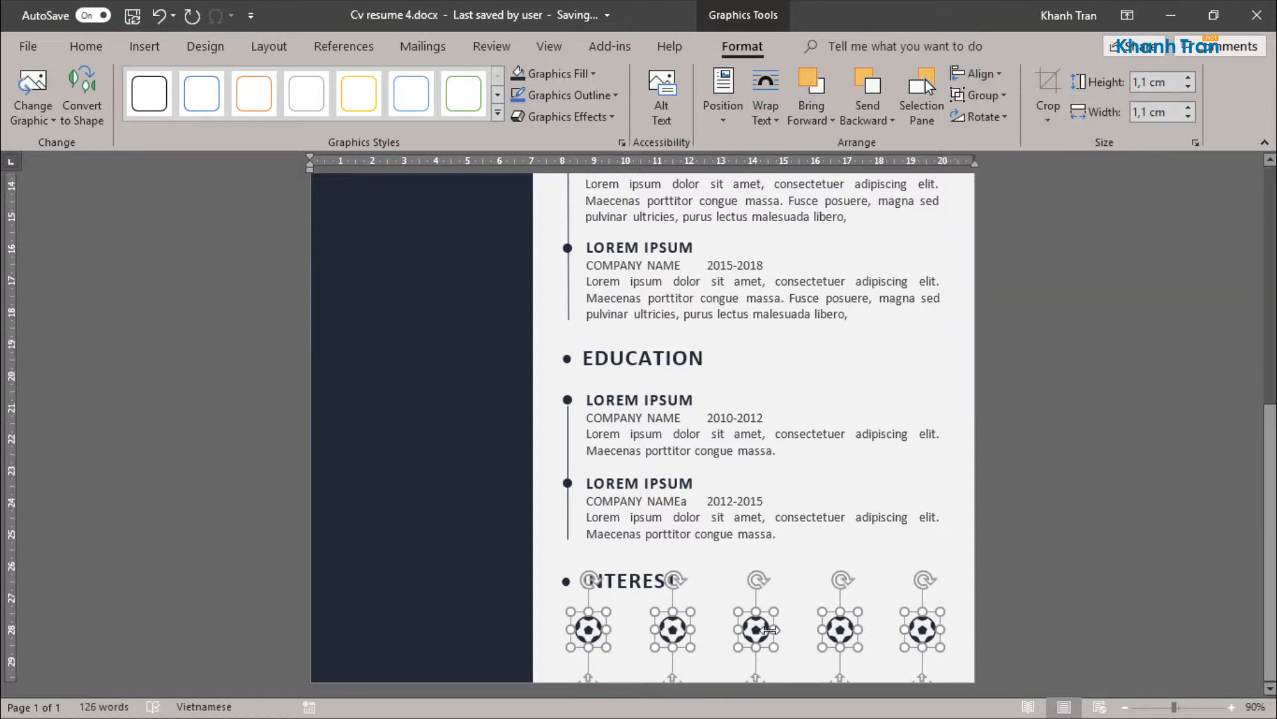
# Step: Change the second icon in the INTEREST row to the headphones icon from Technology and electronics
pyautogui.click(657, 583)
pyautogui.rightClick(672, 628)
pyautogui.moveTo(739, 404)
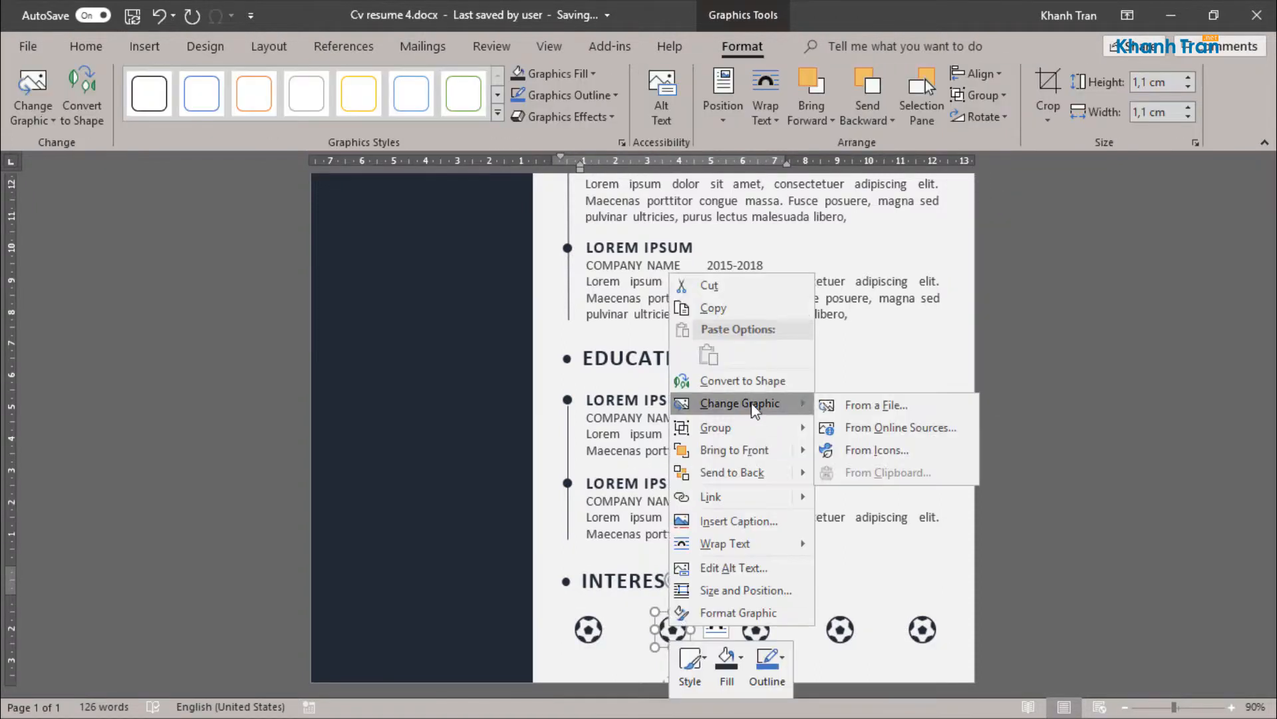
pyautogui.click(869, 449)
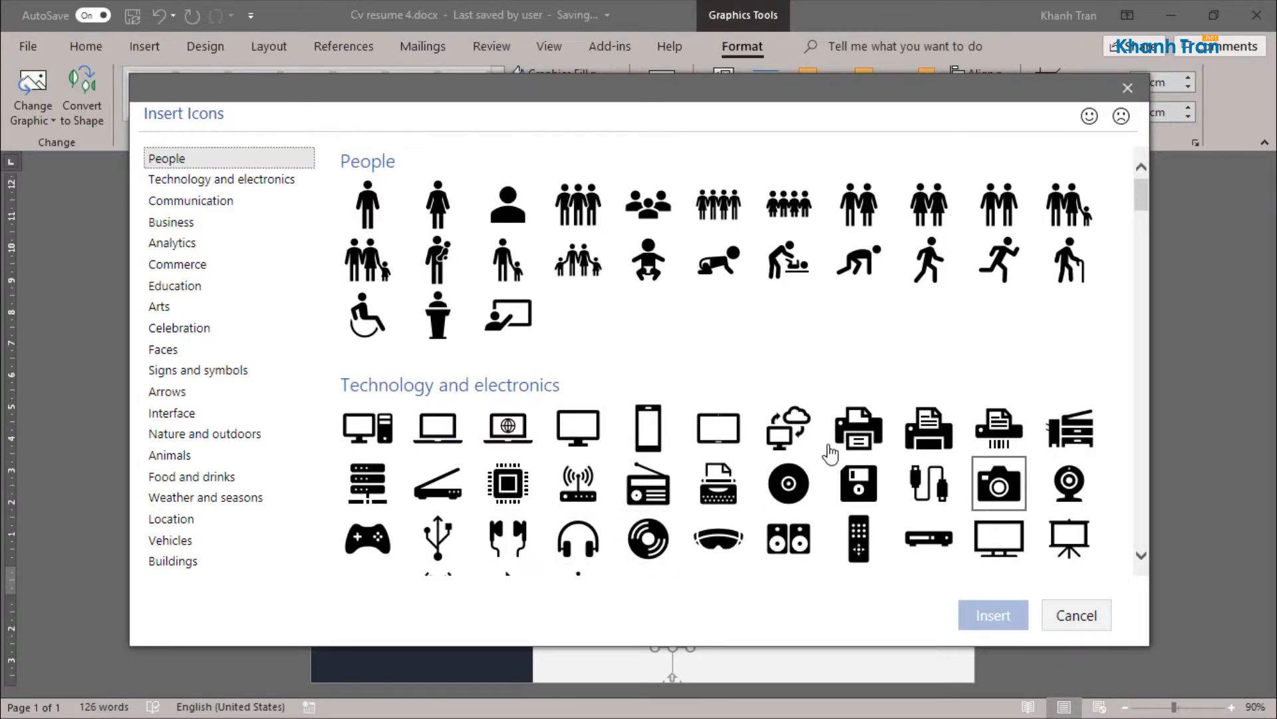
pyautogui.scroll(-4, 559, 457)
pyautogui.scroll(2, 584, 463)
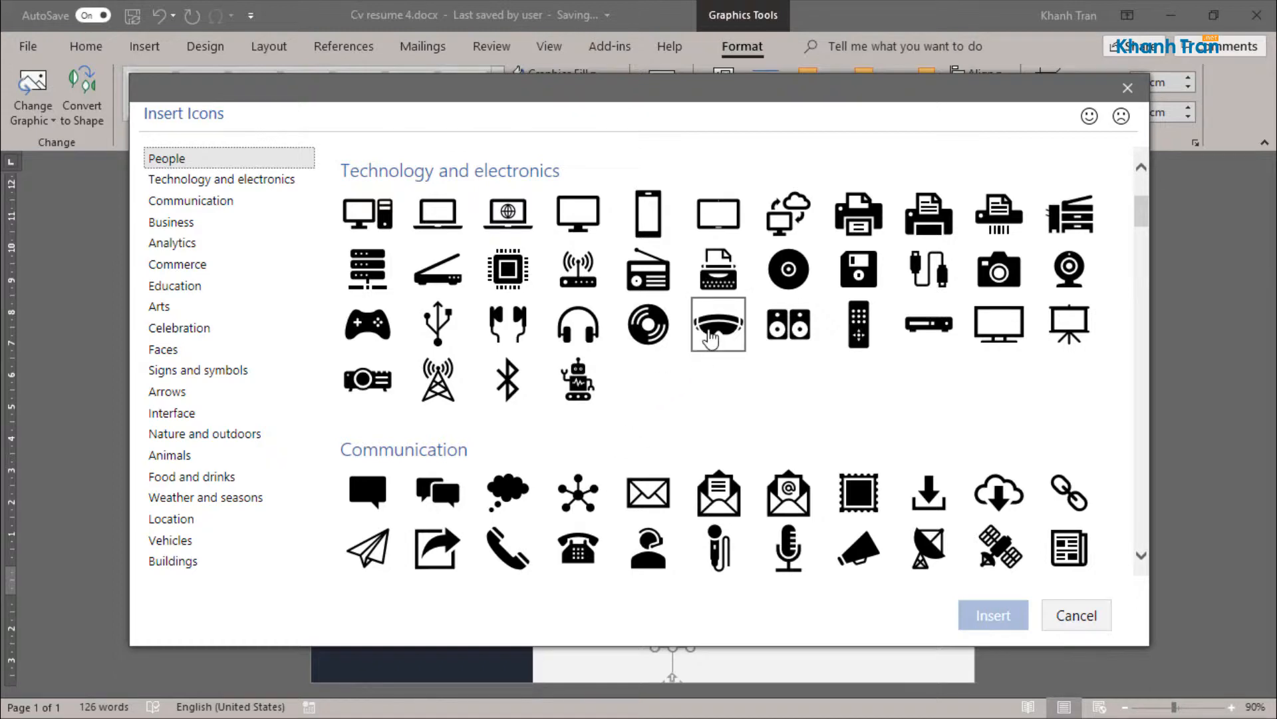
pyautogui.click(577, 324)
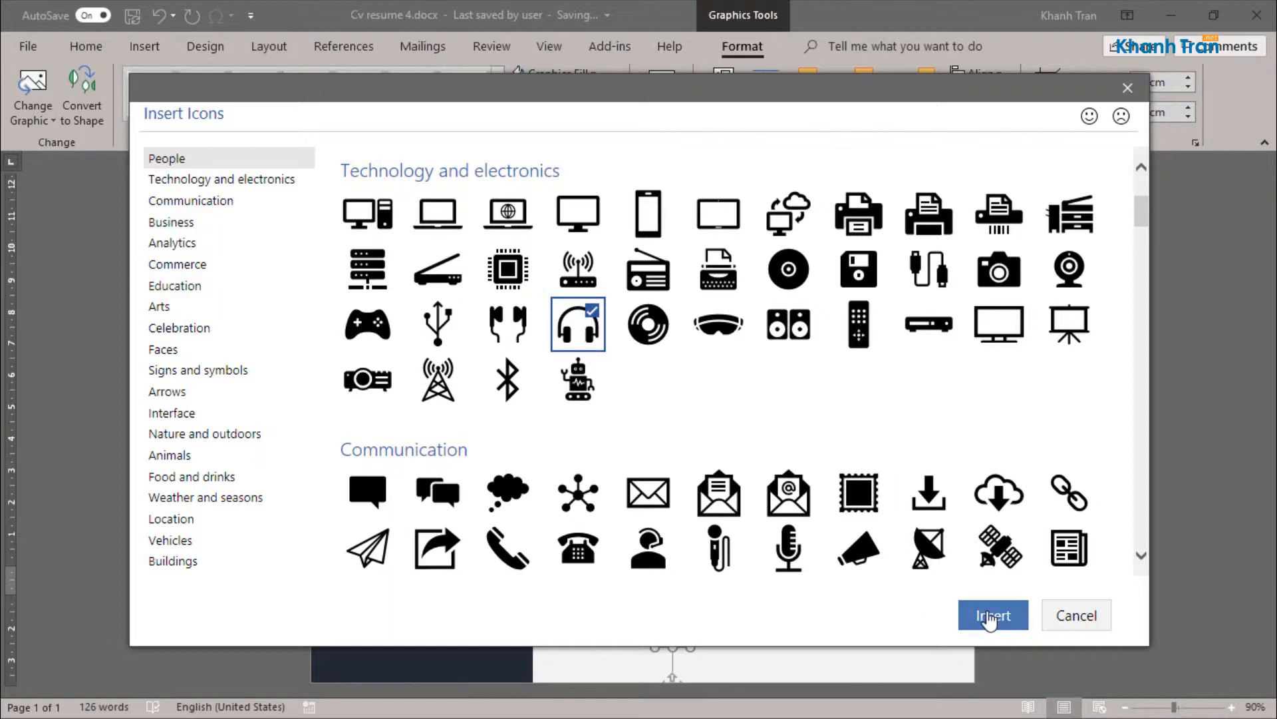
pyautogui.click(985, 612)
# Step: Change the third icon in the INTEREST row to the airplane icon from the Vehicles category
pyautogui.click(755, 628)
pyautogui.rightClick(756, 629)
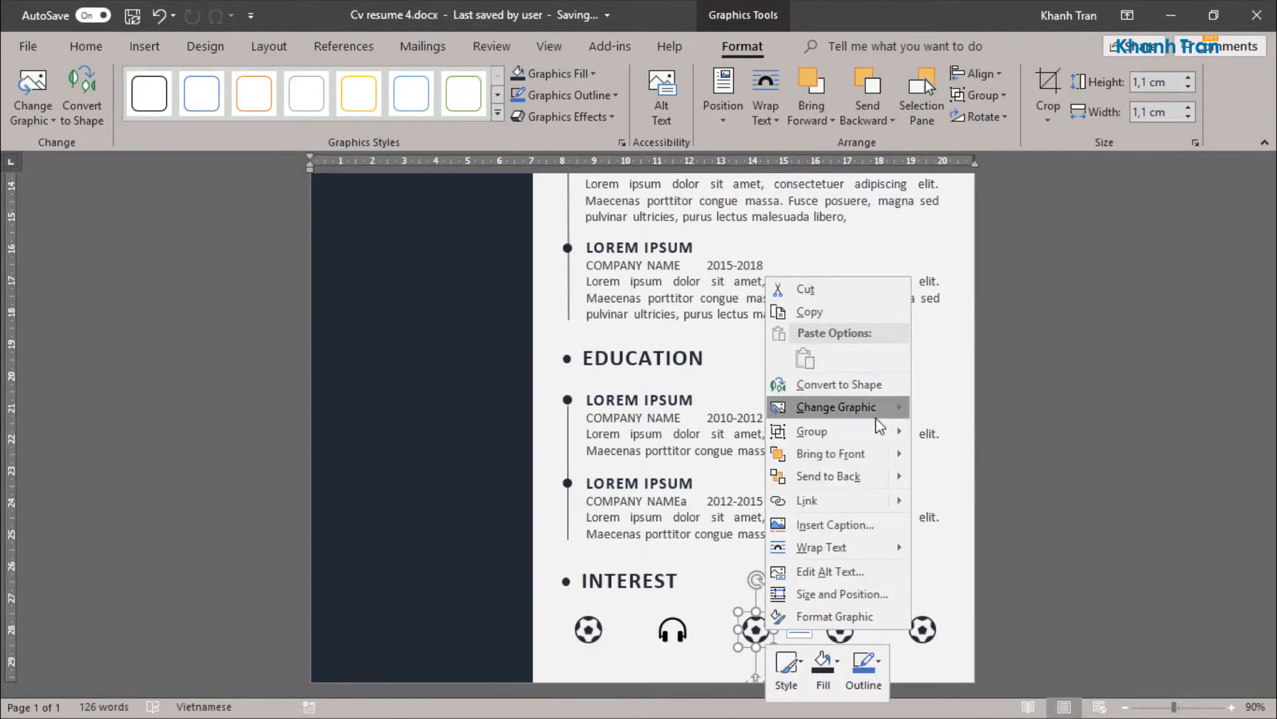
pyautogui.moveTo(858, 407)
pyautogui.click(970, 453)
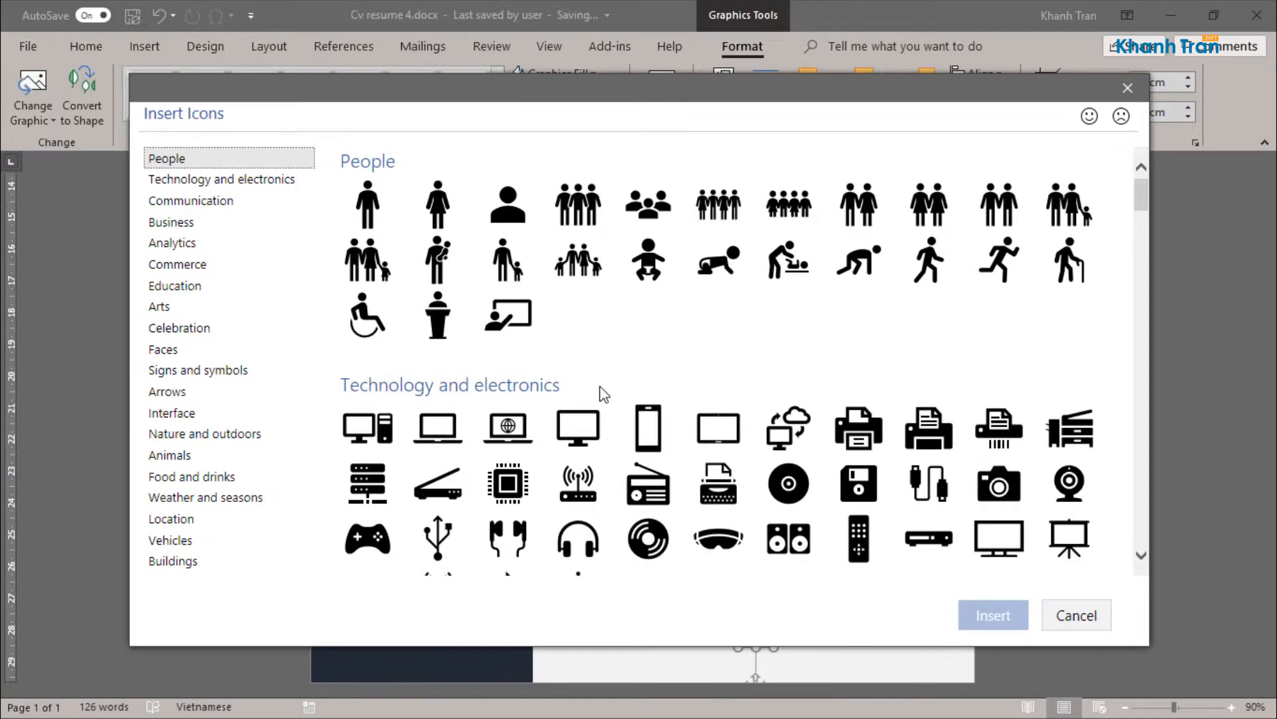
pyautogui.scroll(-15, 452, 459)
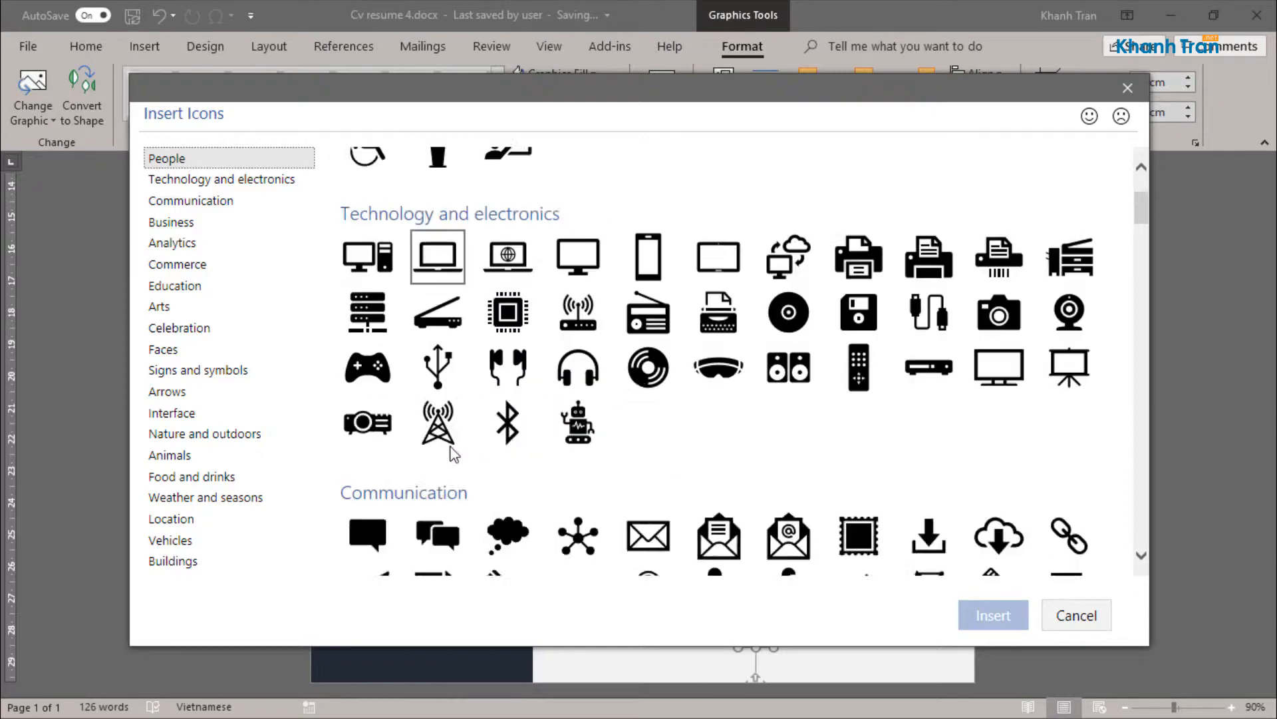
pyautogui.scroll(-20, 459, 465)
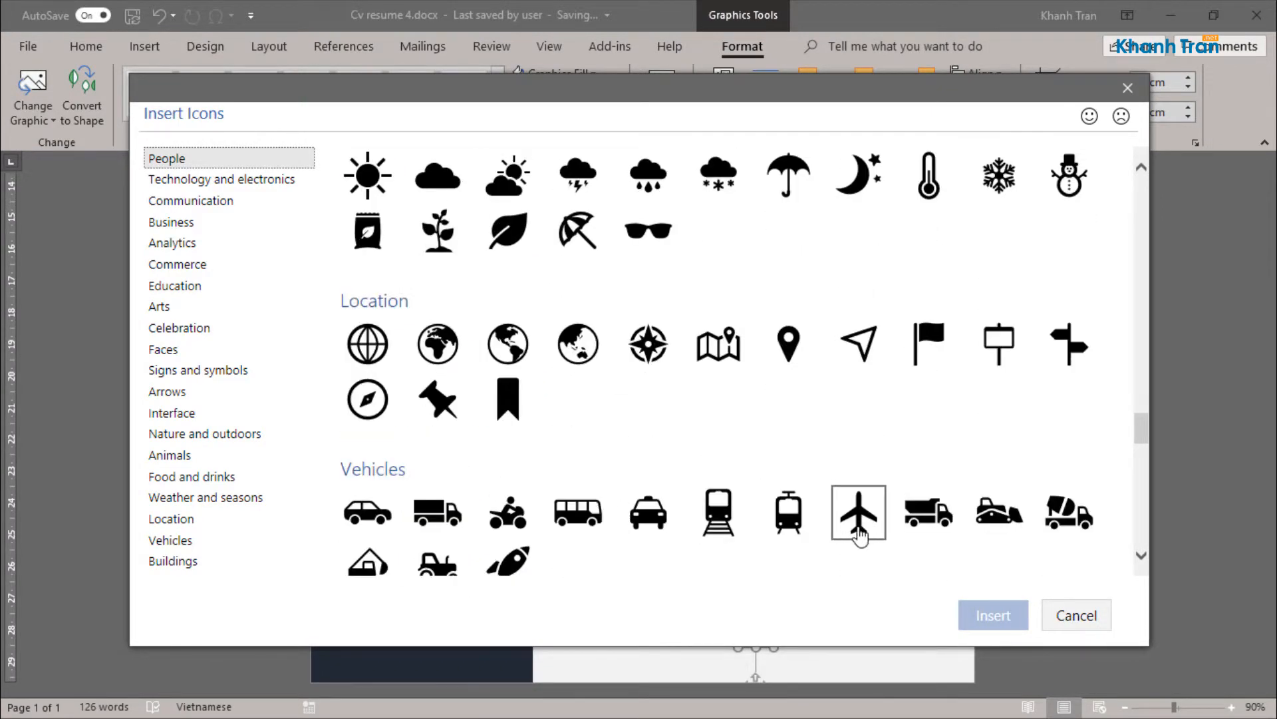
pyautogui.click(859, 532)
pyautogui.scroll(-3, 863, 541)
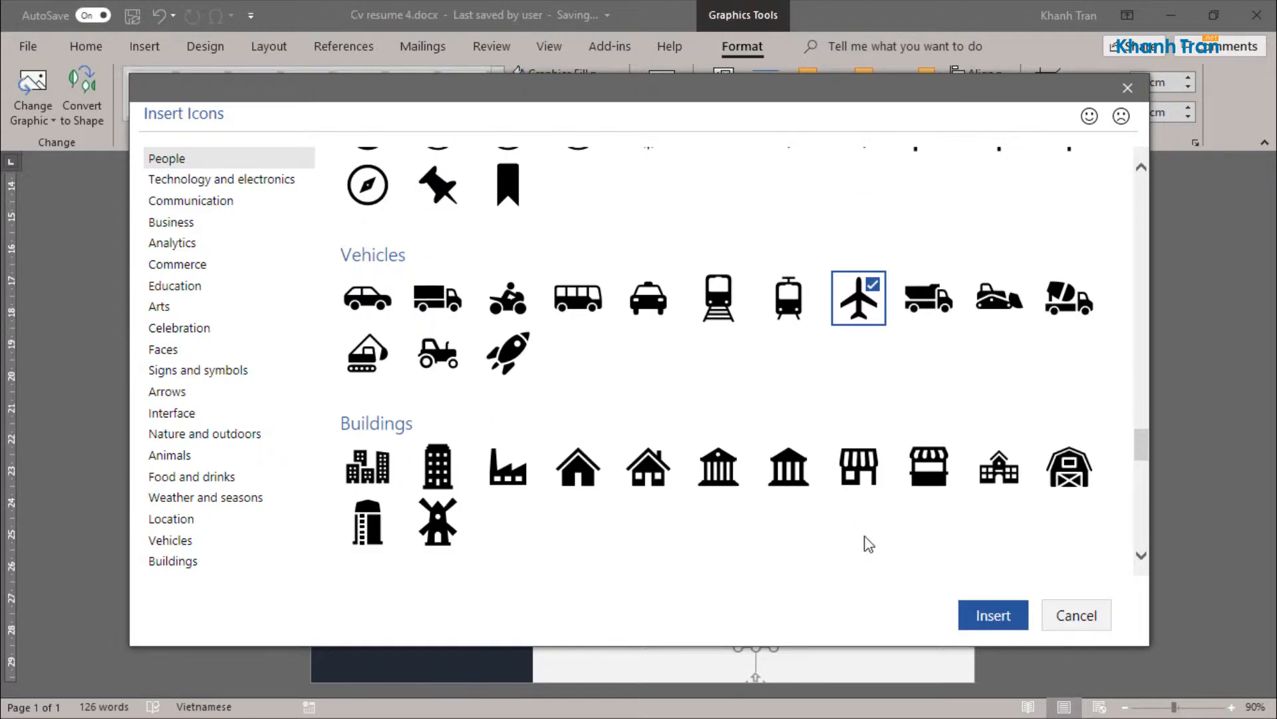
pyautogui.click(984, 613)
pyautogui.moveTo(761, 579); pyautogui.dragTo(791, 589)
# Step: Change the fourth icon in the INTEREST row to the camera icon
pyautogui.click(845, 627)
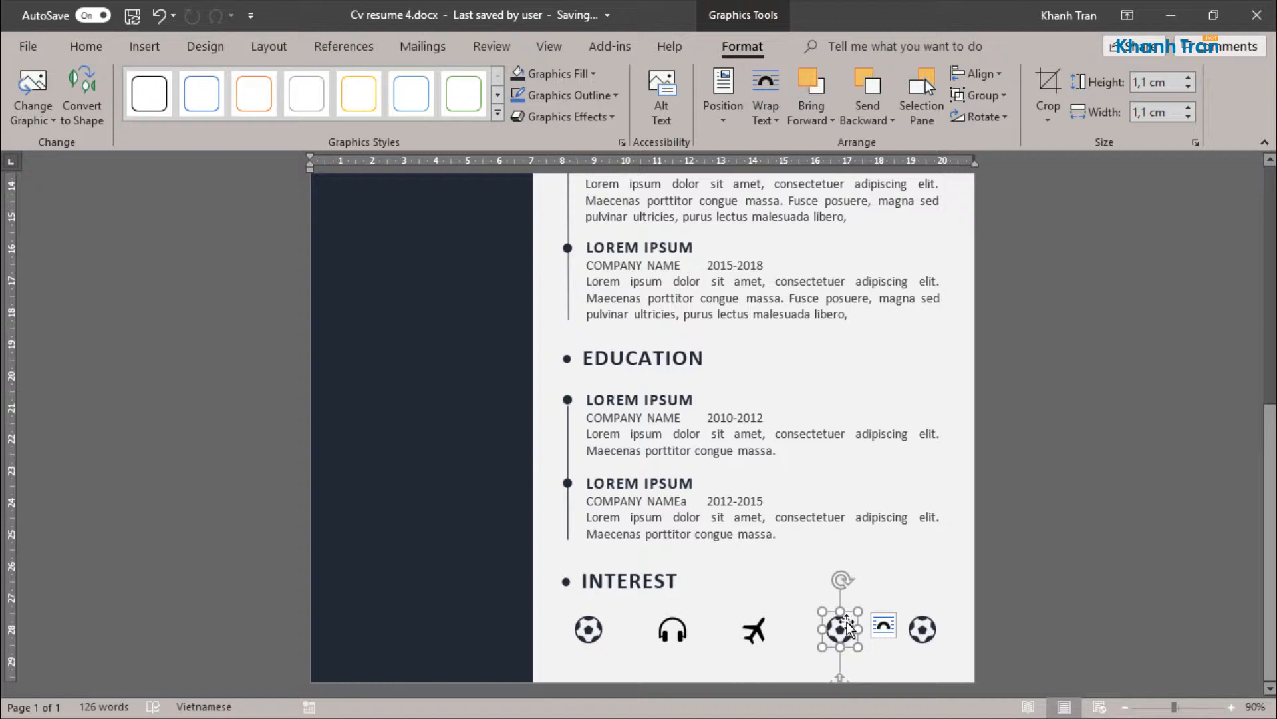
pyautogui.rightClick(845, 629)
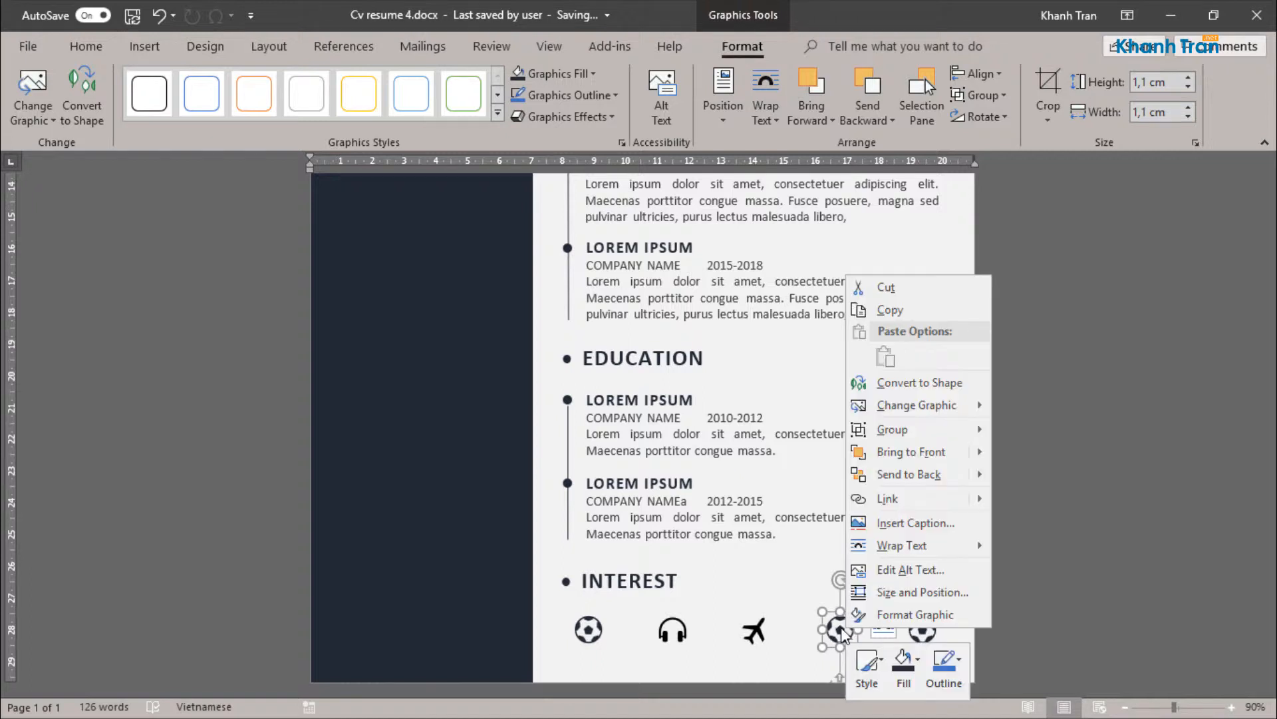
pyautogui.moveTo(949, 409)
pyautogui.click(1071, 446)
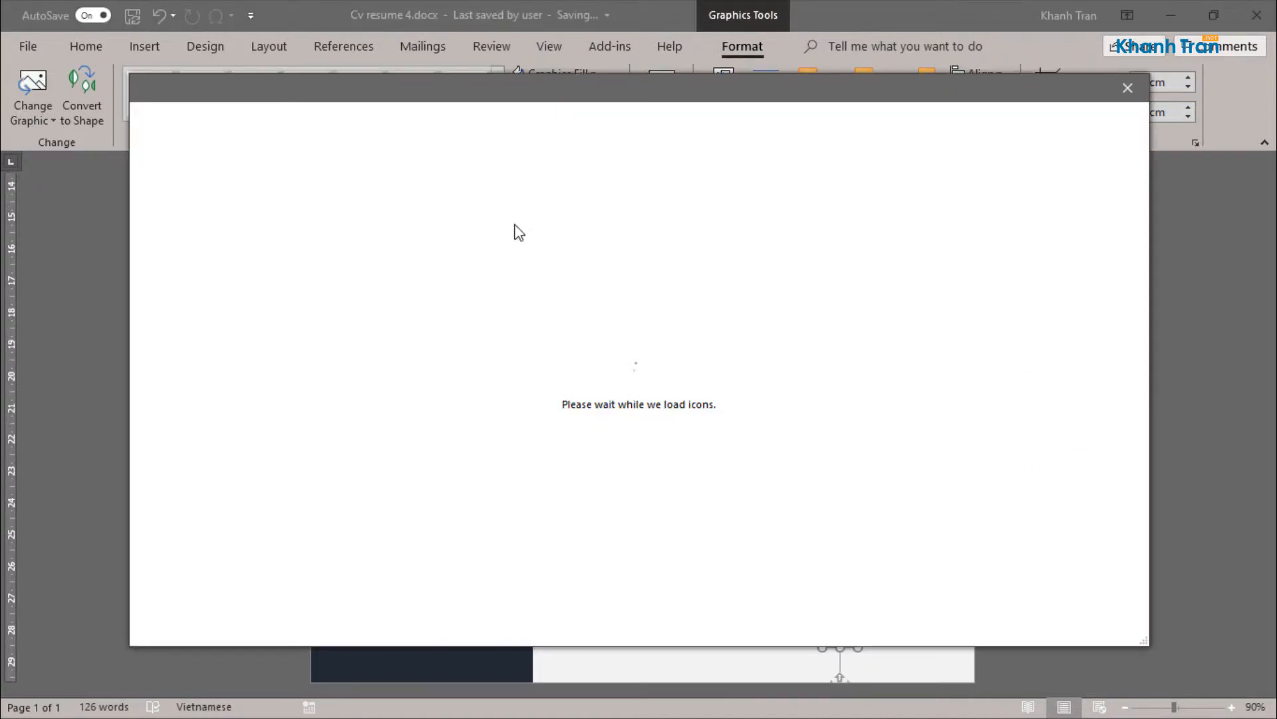
pyautogui.click(929, 537)
pyautogui.click(994, 614)
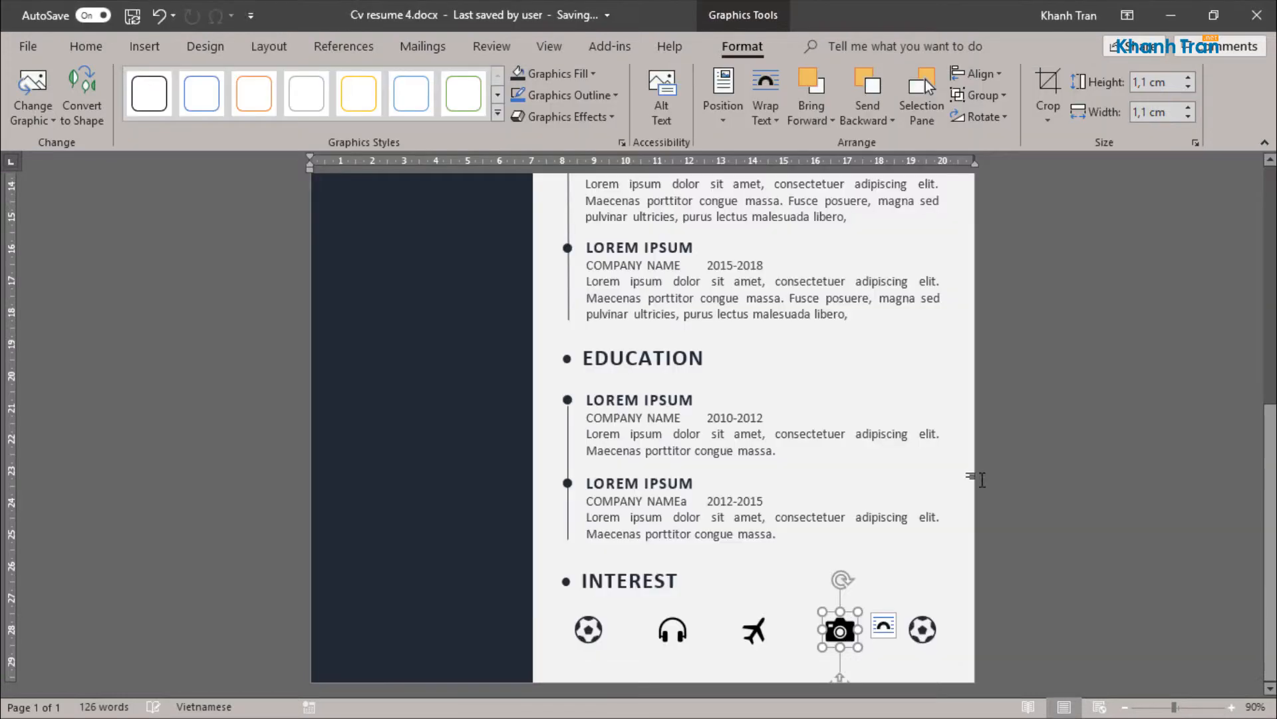
# Step: Change the fifth icon in the INTEREST row to the cyclist icon from the Sports category
pyautogui.rightClick(932, 625)
pyautogui.moveTo(998, 407)
pyautogui.click(1099, 450)
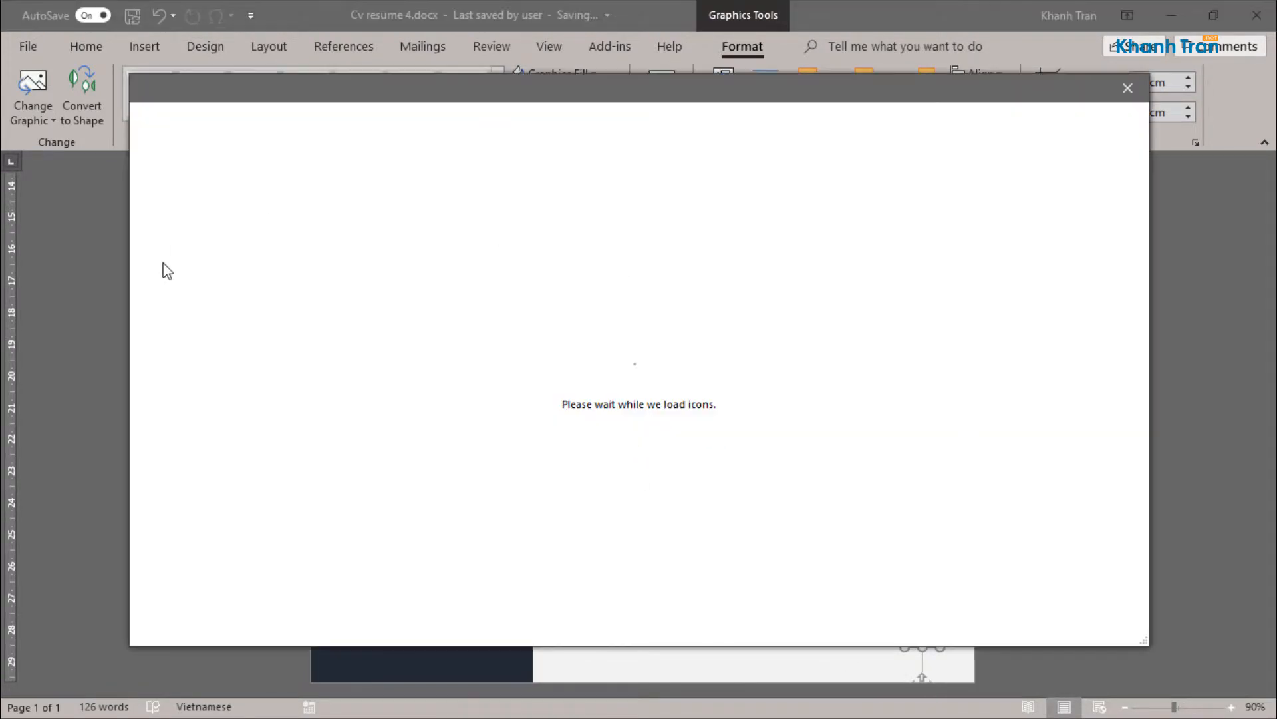
pyautogui.scroll(-3, 200, 509)
pyautogui.click(176, 460)
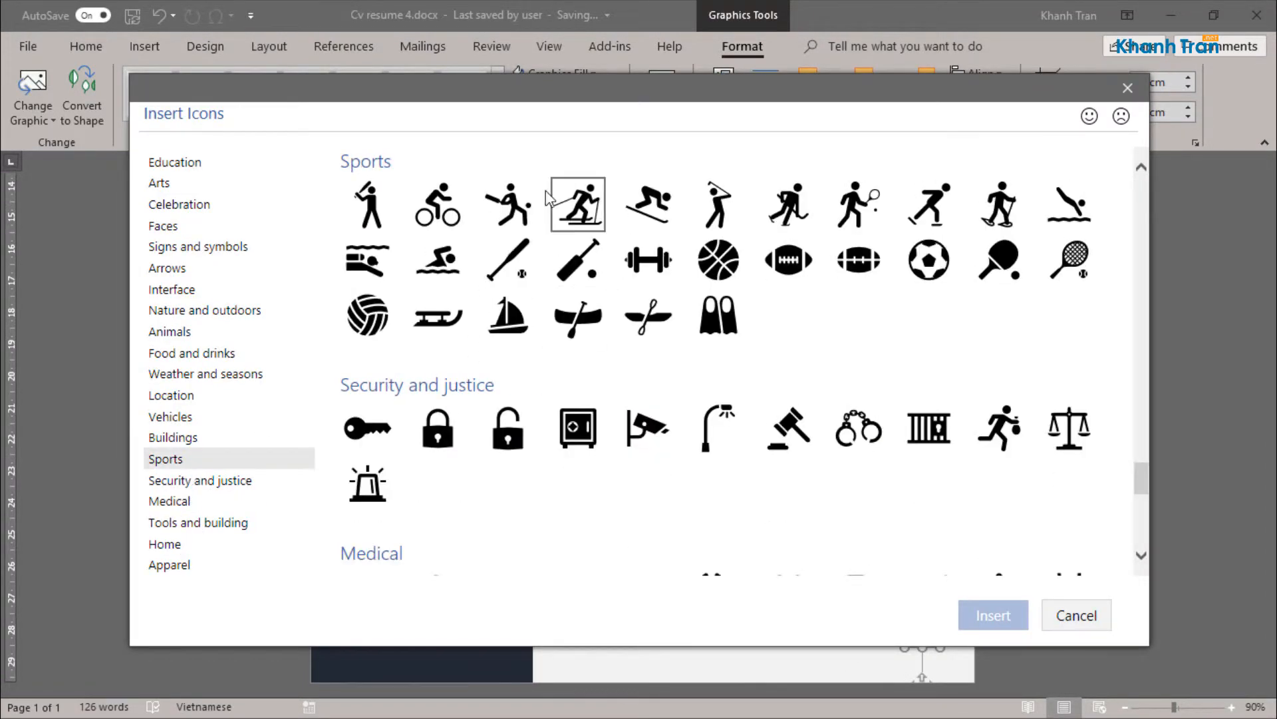
pyautogui.click(447, 208)
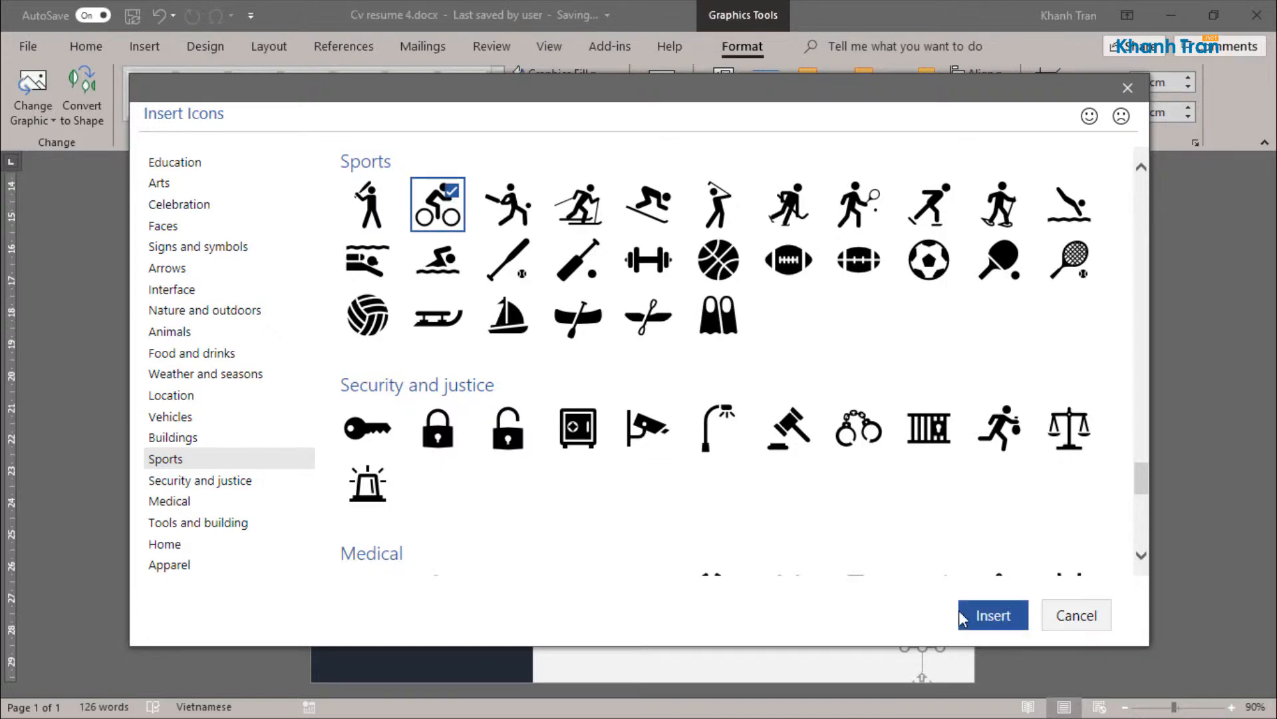
pyautogui.click(991, 615)
pyautogui.click(884, 519)
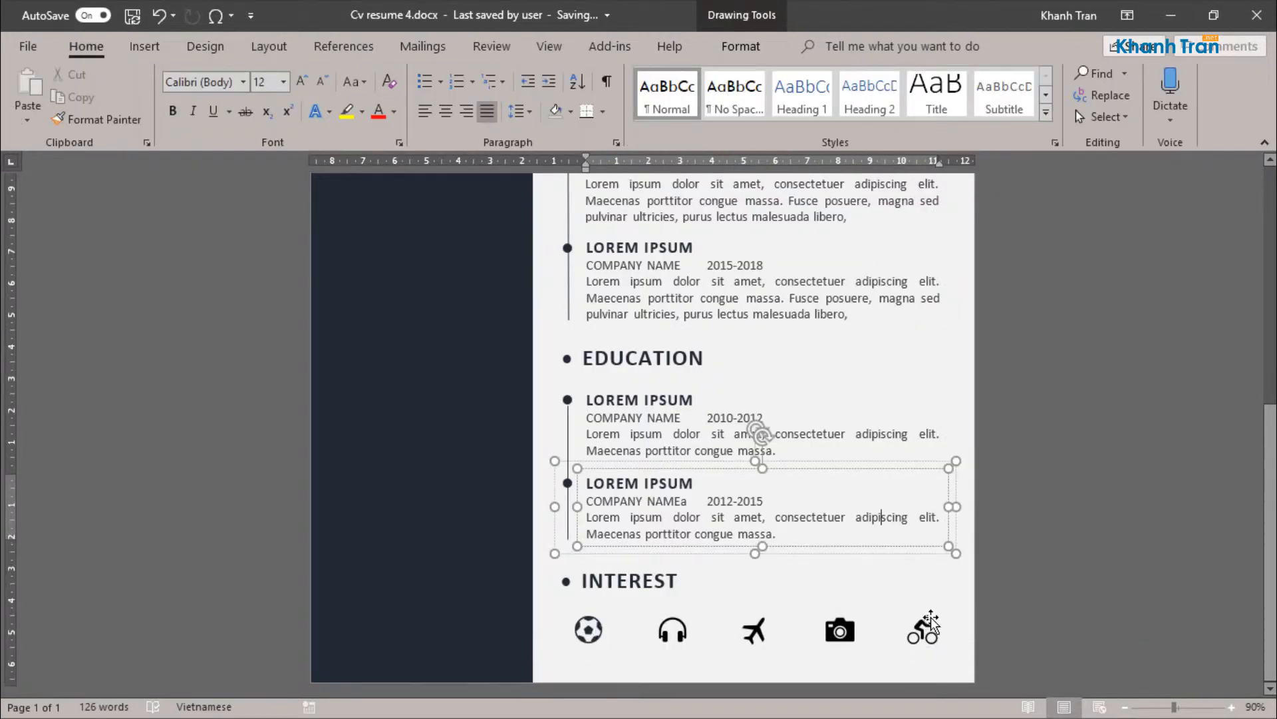
# Step: Duplicate the EXPERIENCE heading's text box into the dark sidebar, just below the portrait and level with the original
pyautogui.scroll(10, 545, 550)
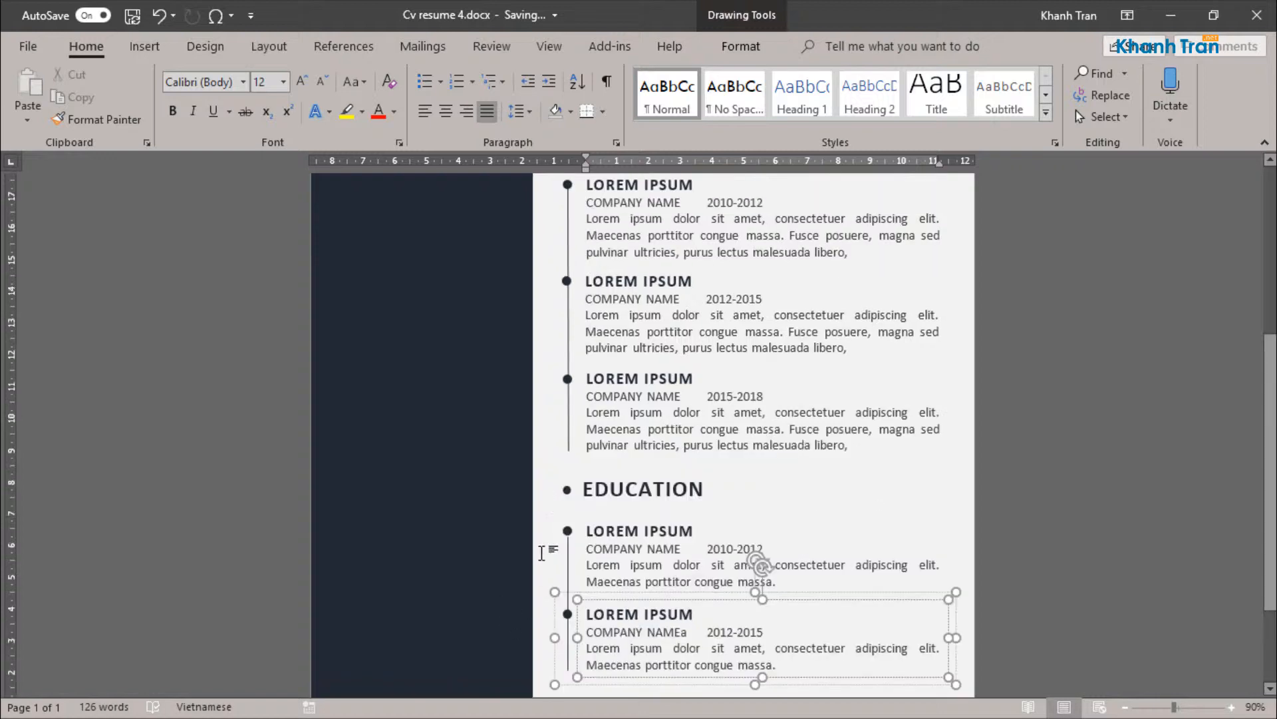
pyautogui.click(666, 465)
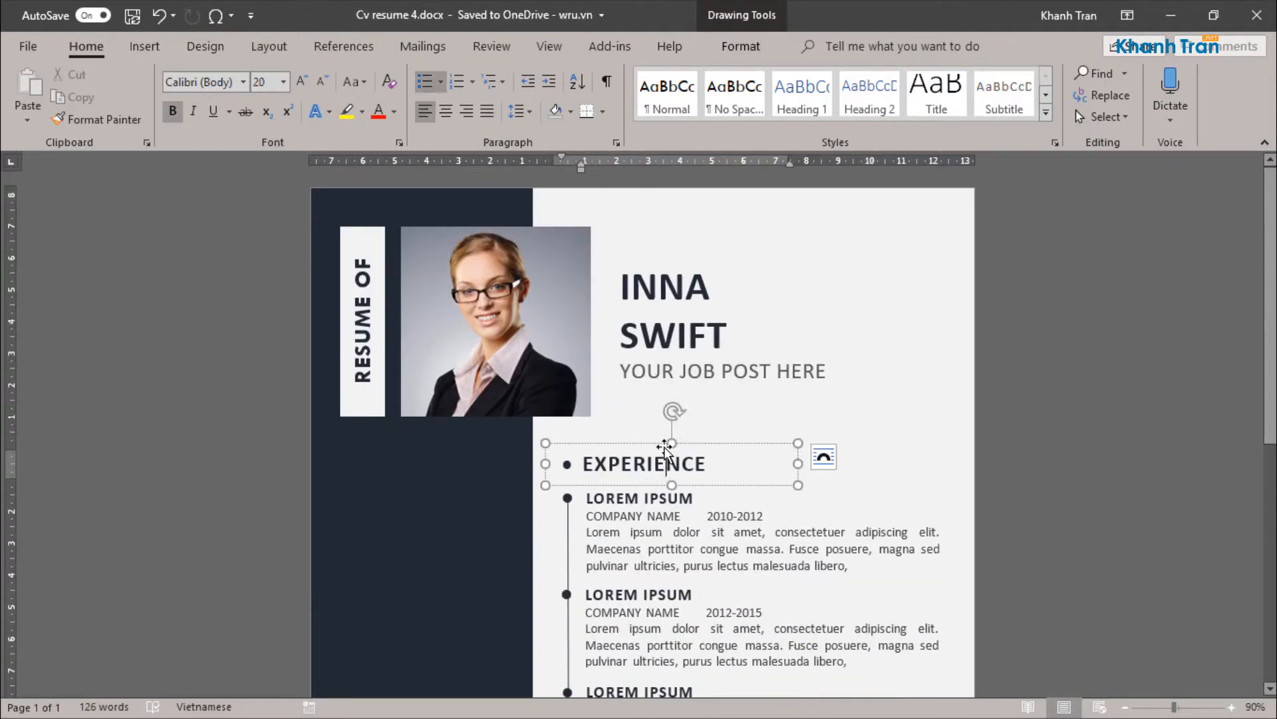
pyautogui.click(683, 442)
pyautogui.keyDown('ctrl'); pyautogui.moveTo(682, 443); pyautogui.dragTo(466, 440); pyautogui.keyUp('ctrl')
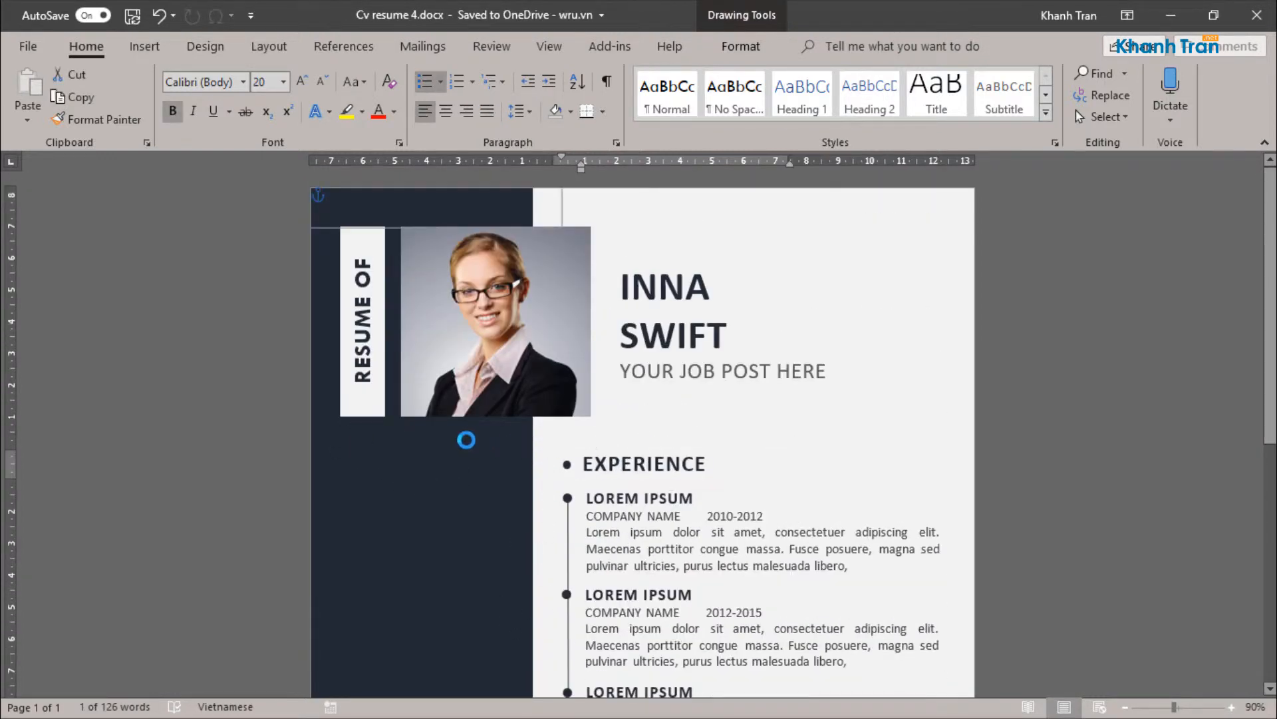
# Step: Make the copied sidebar heading's text white and fit its text box to the sidebar's width
pyautogui.click(394, 111)
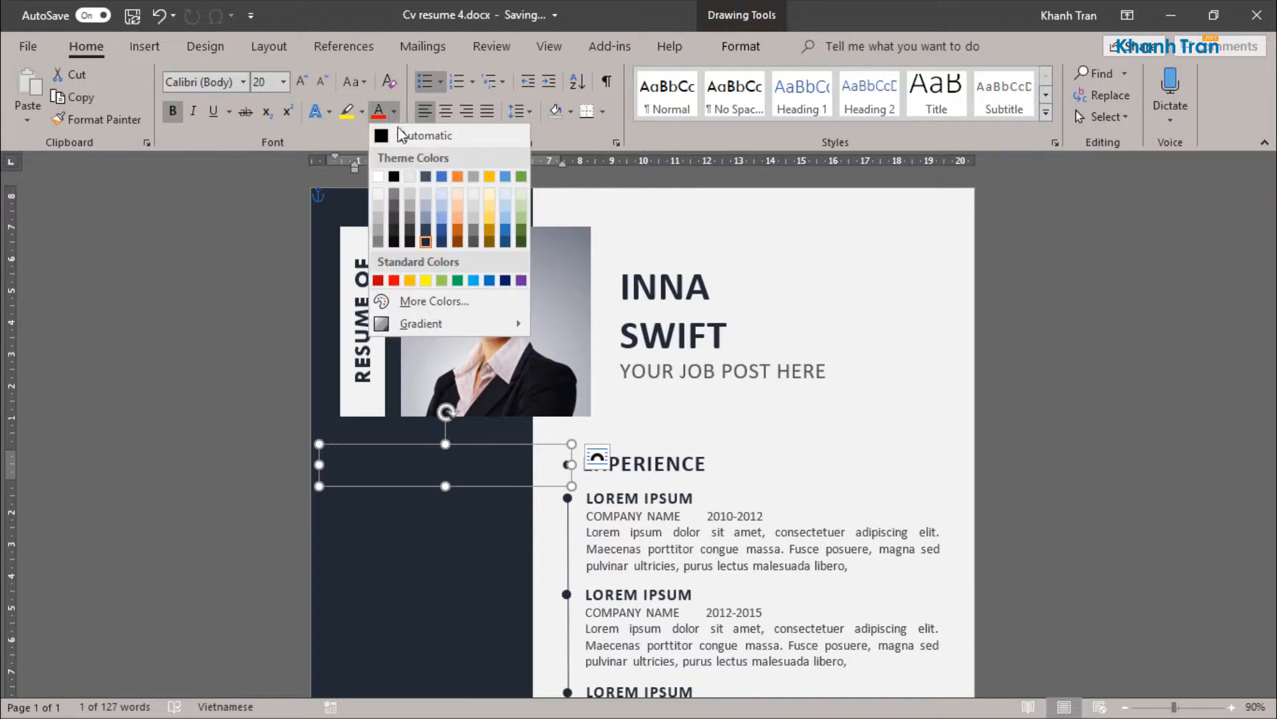
pyautogui.click(381, 195)
pyautogui.moveTo(405, 443); pyautogui.dragTo(393, 442)
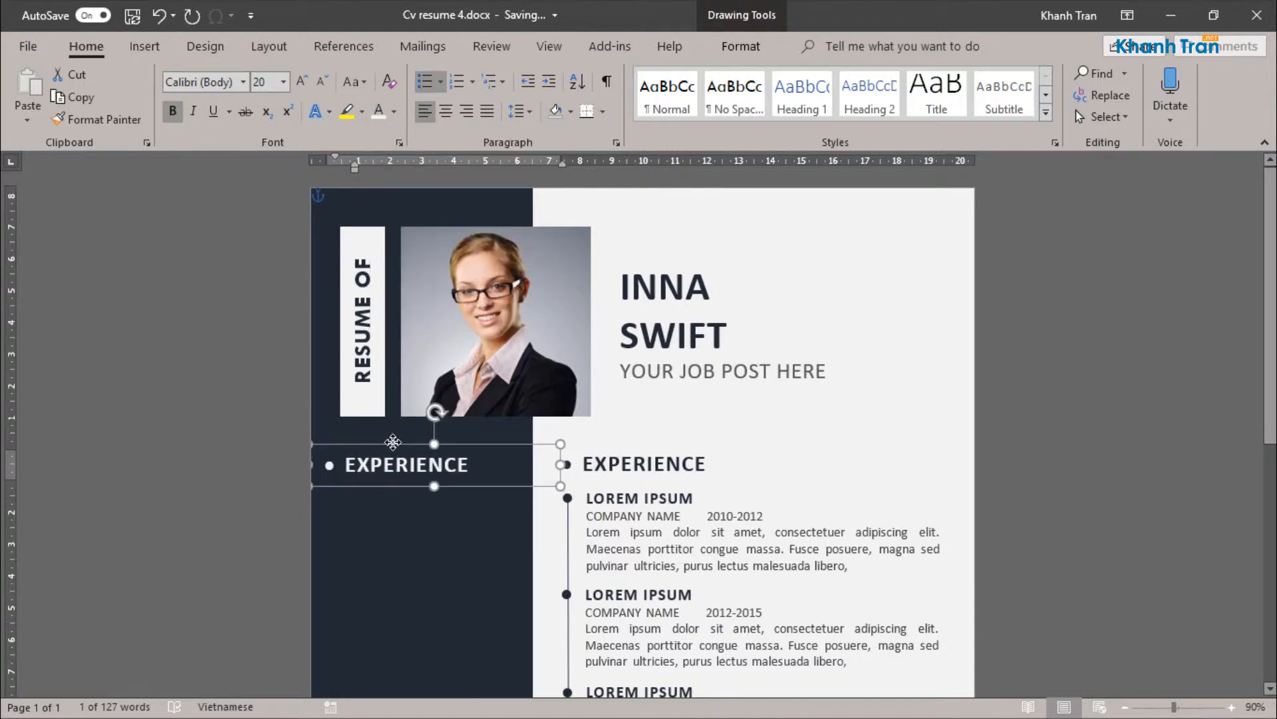
pyautogui.moveTo(552, 466); pyautogui.dragTo(533, 466)
# Step: Replace the sidebar heading's text with "profile" and convert it to UPPERCASE
pyautogui.doubleClick(457, 463)
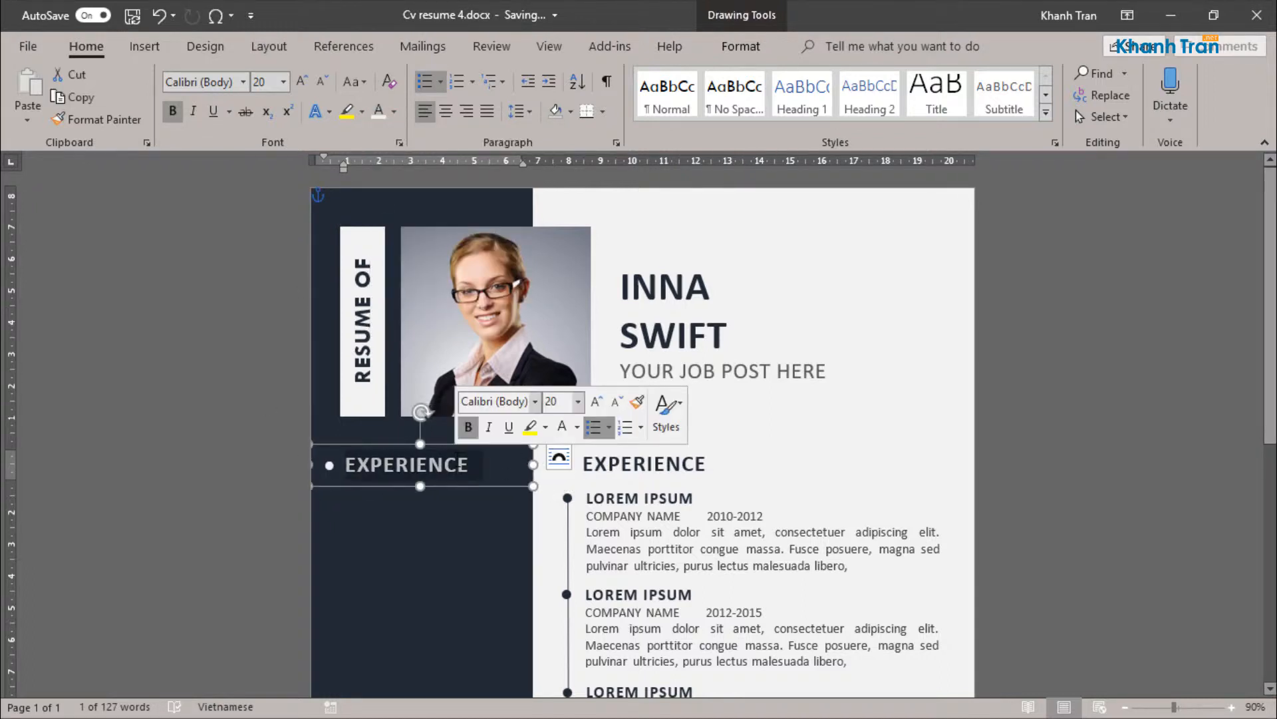
pyautogui.write('profile')
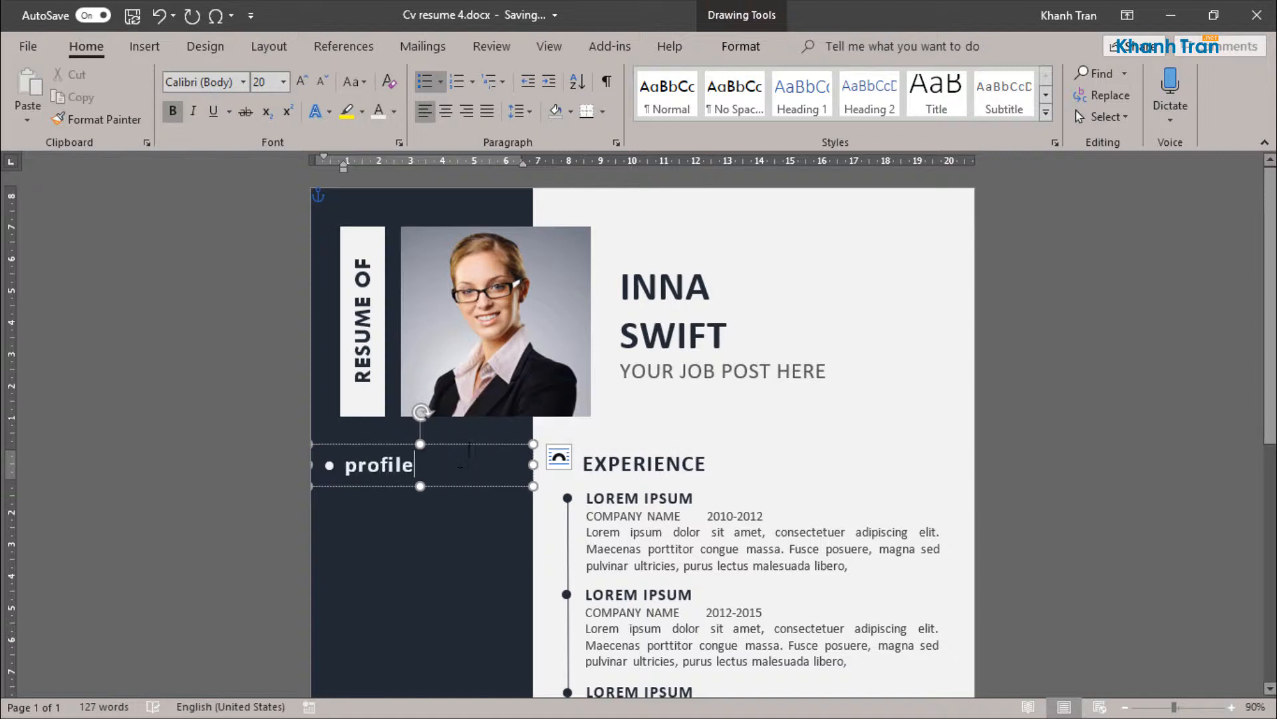
pyautogui.click(460, 444)
pyautogui.click(365, 83)
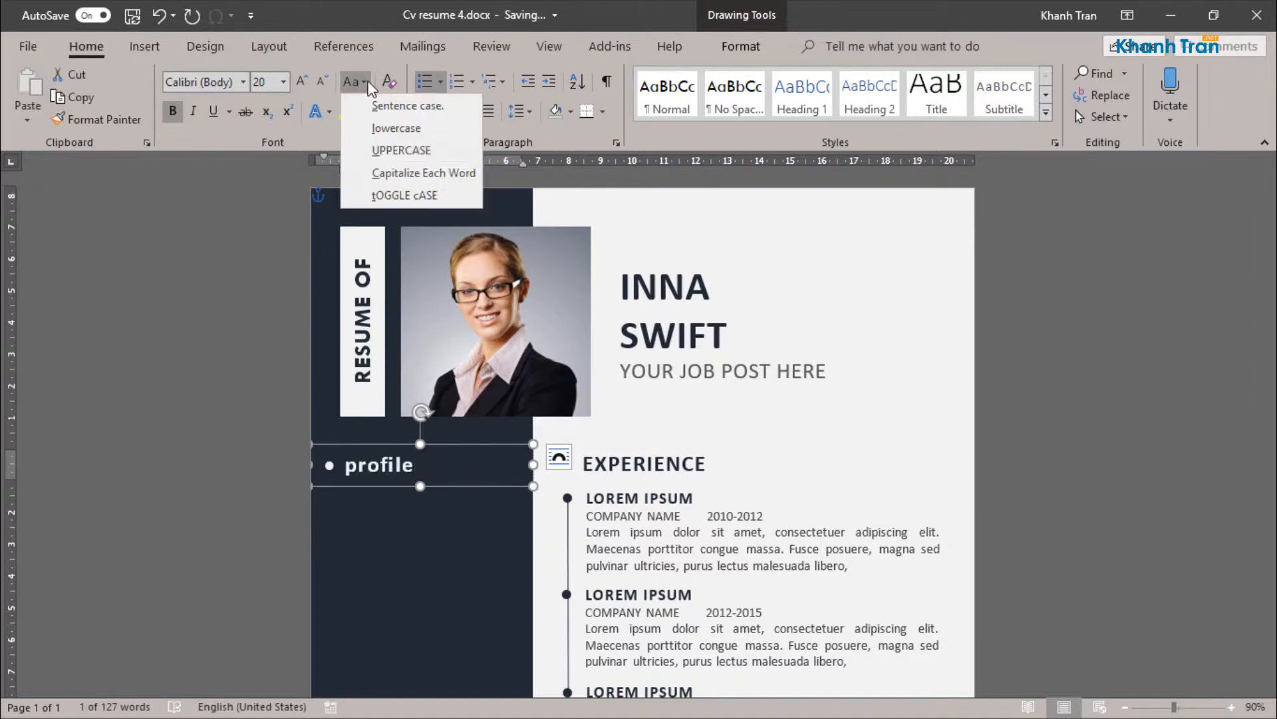
pyautogui.click(374, 150)
# Step: Try the PROFILE heading at 16 pt in a shorter text box and undo both changes
pyautogui.click(264, 83)
pyautogui.write('16')
pyautogui.press('Return')
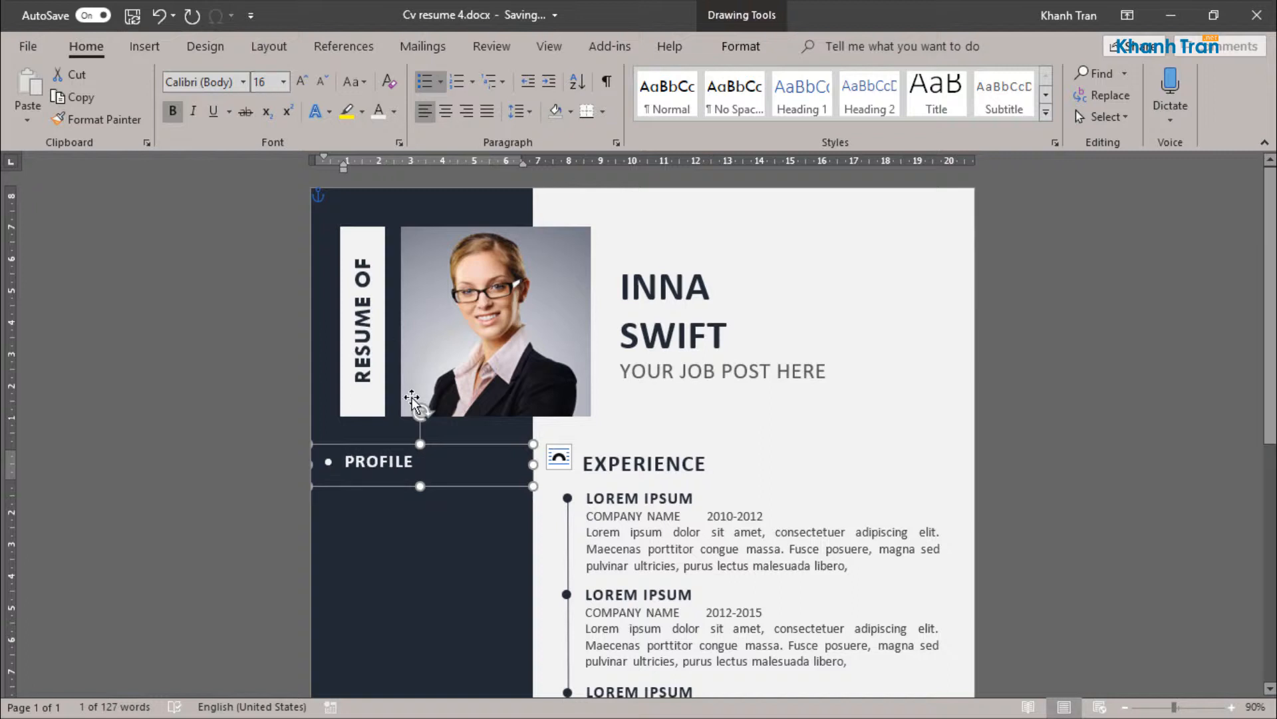
pyautogui.moveTo(418, 487); pyautogui.dragTo(418, 478)
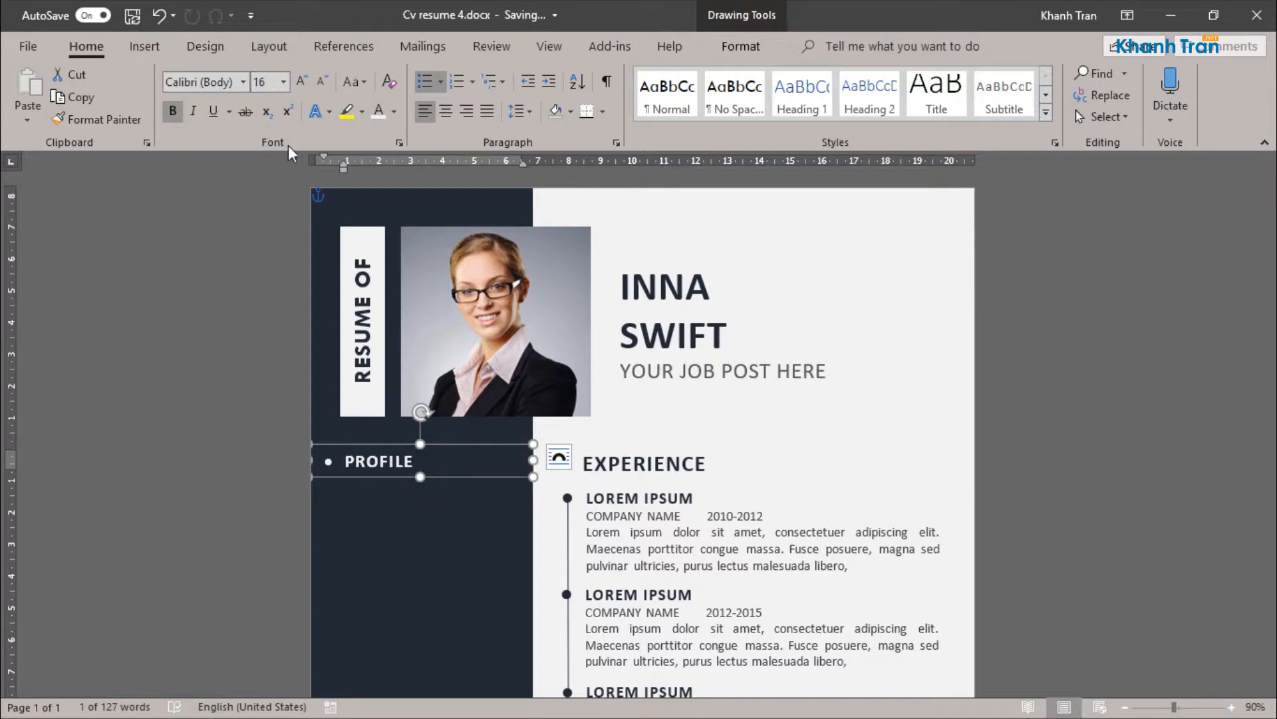
pyautogui.hotkey('ctrl', 'z')
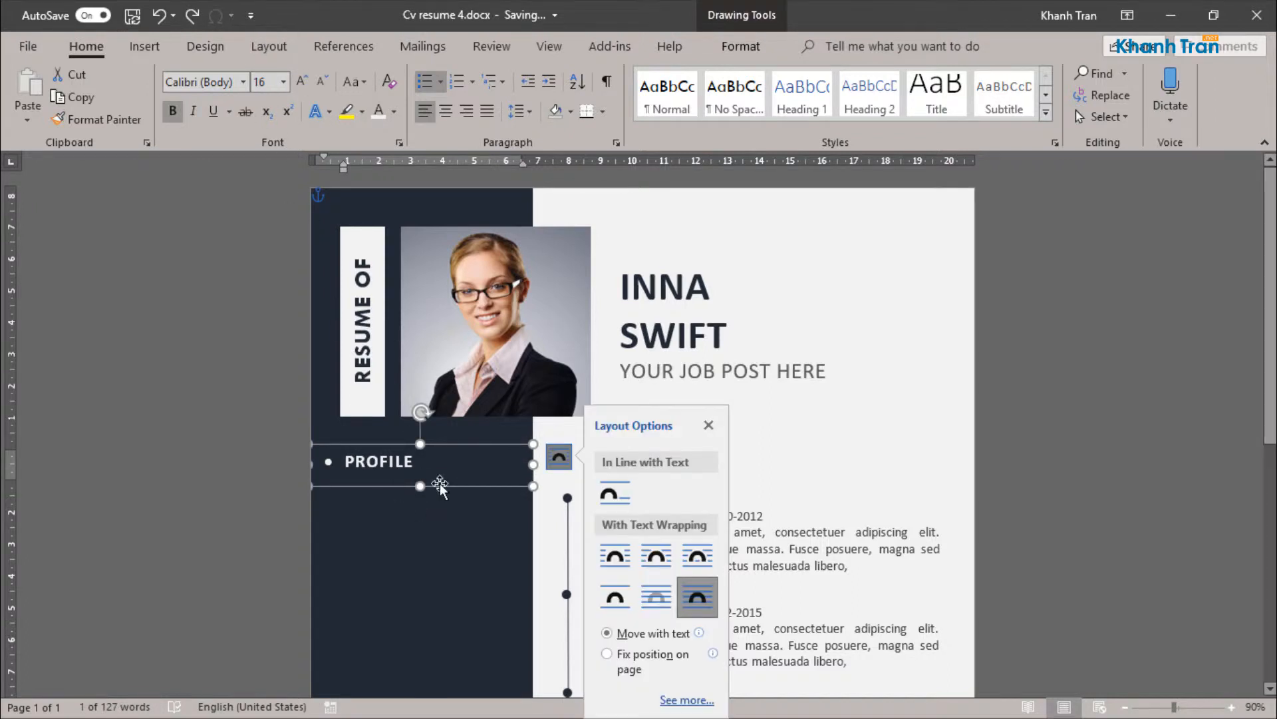
pyautogui.hotkey('ctrl', 'z')
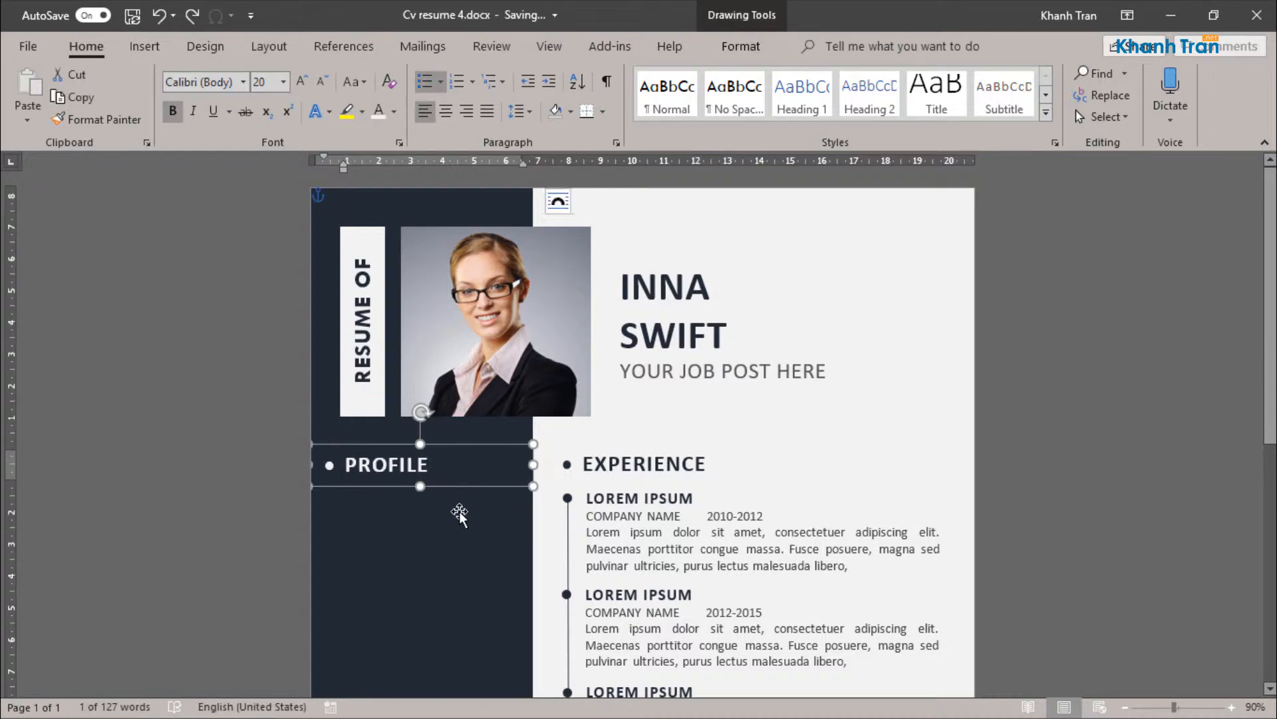
# Step: Duplicate the first EXPERIENCE entry's text box below the PROFILE heading, narrow it to fit the sidebar and make its text white
pyautogui.scroll(-6, 459, 511)
pyautogui.click(681, 351)
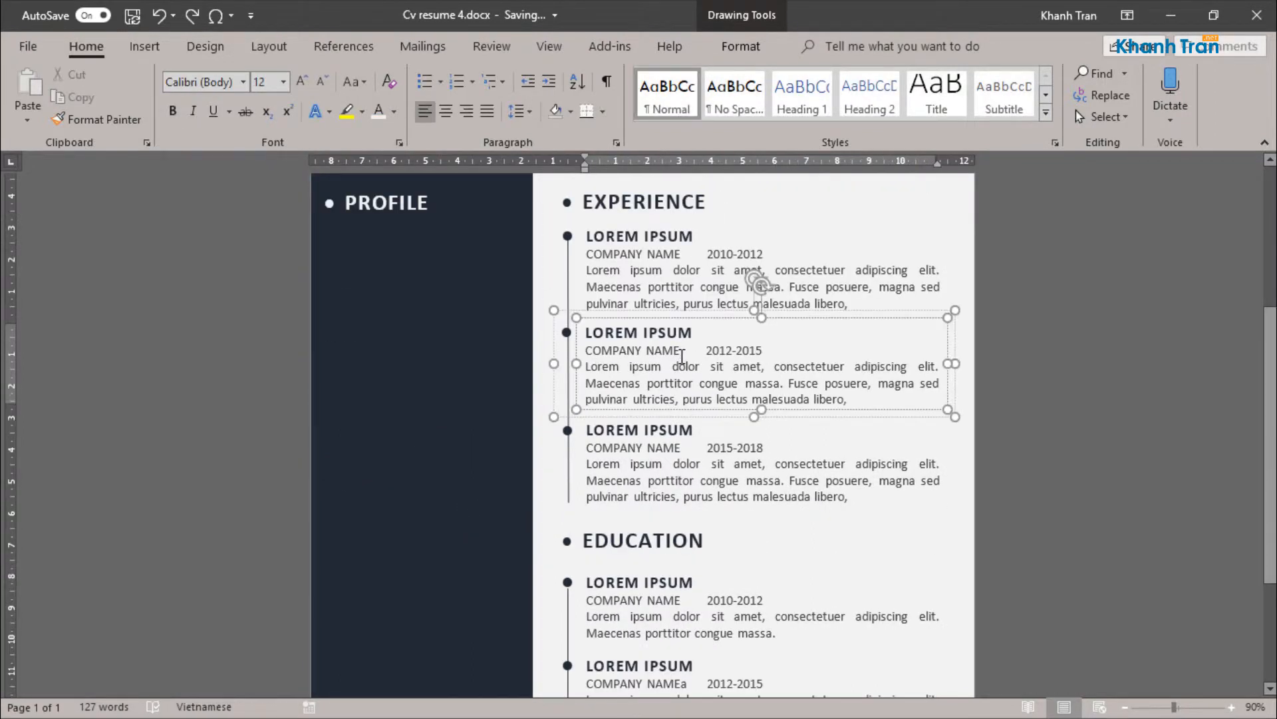
pyautogui.click(627, 250)
pyautogui.scroll(3, 657, 296)
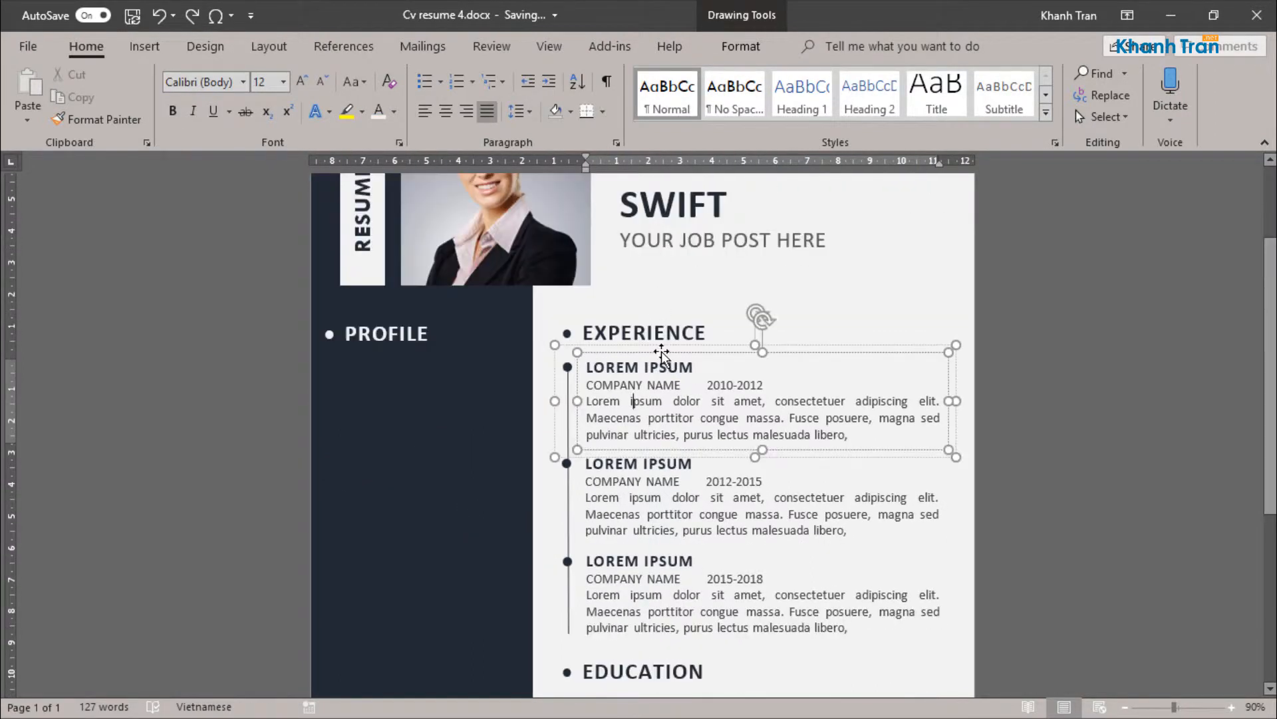
pyautogui.click(663, 353)
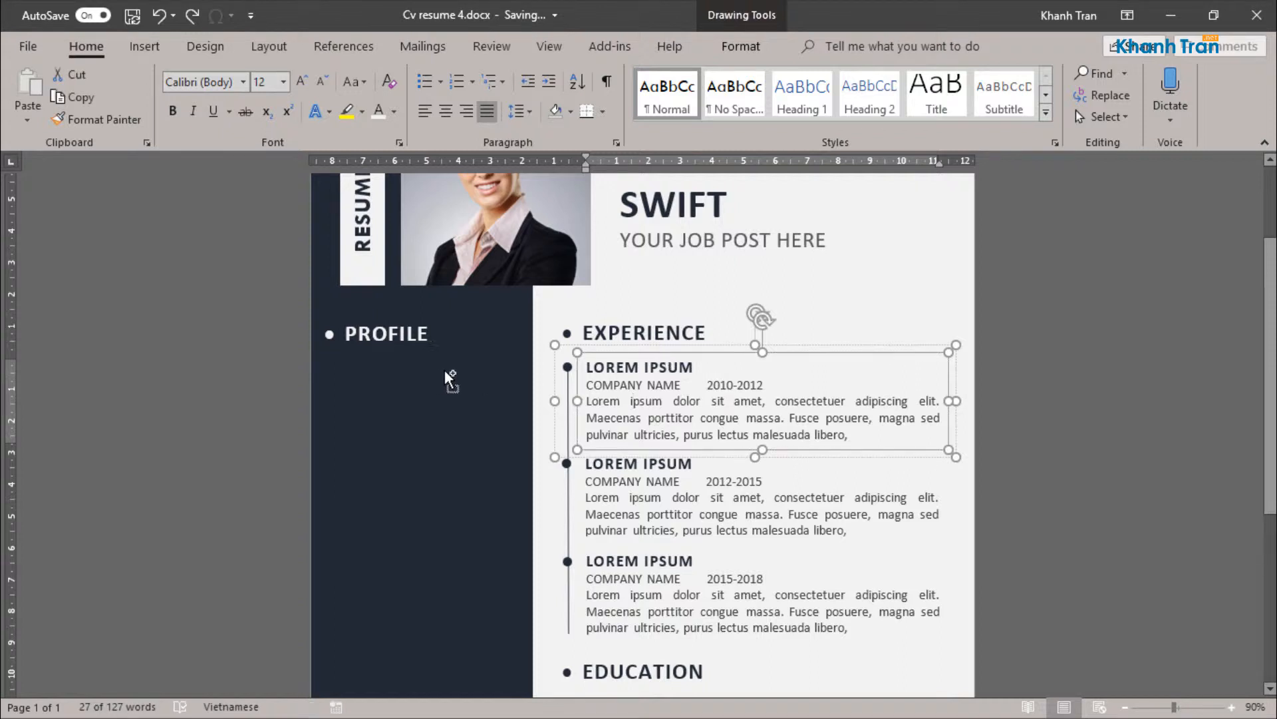
pyautogui.hotkey('ctrl', 'c')
pyautogui.hotkey('ctrl', 'v')
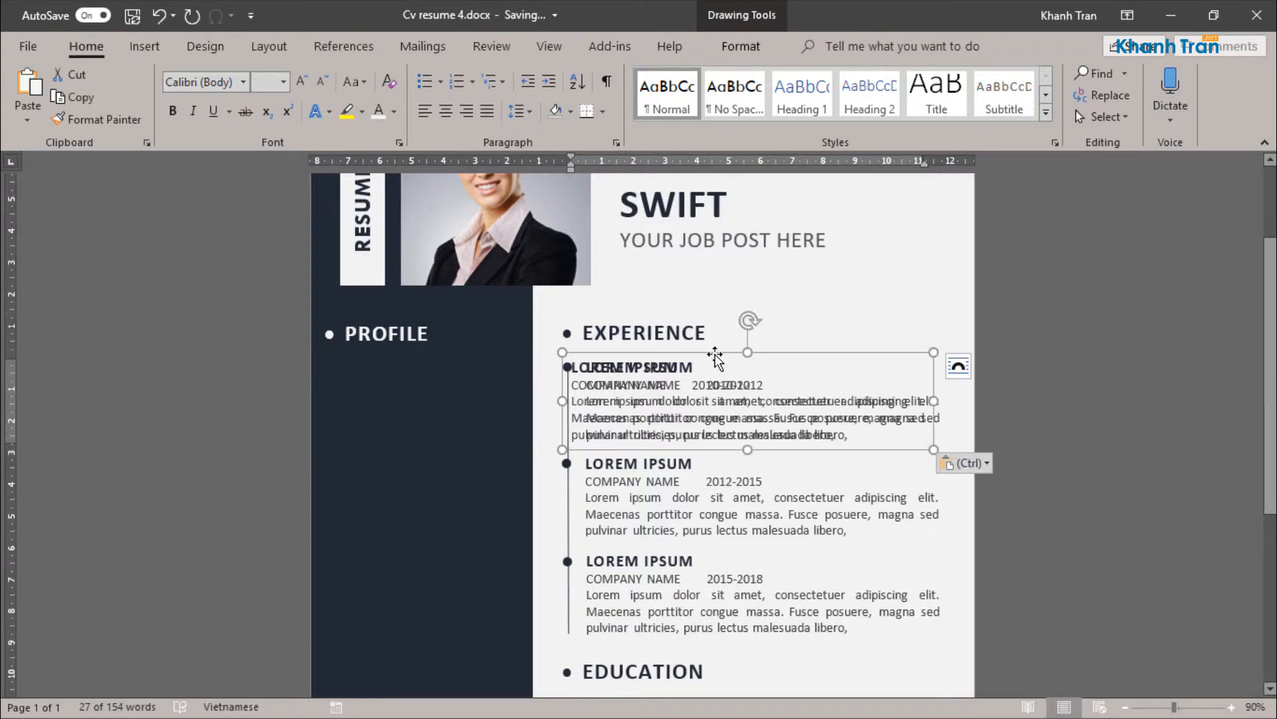
pyautogui.moveTo(715, 358); pyautogui.dragTo(481, 348)
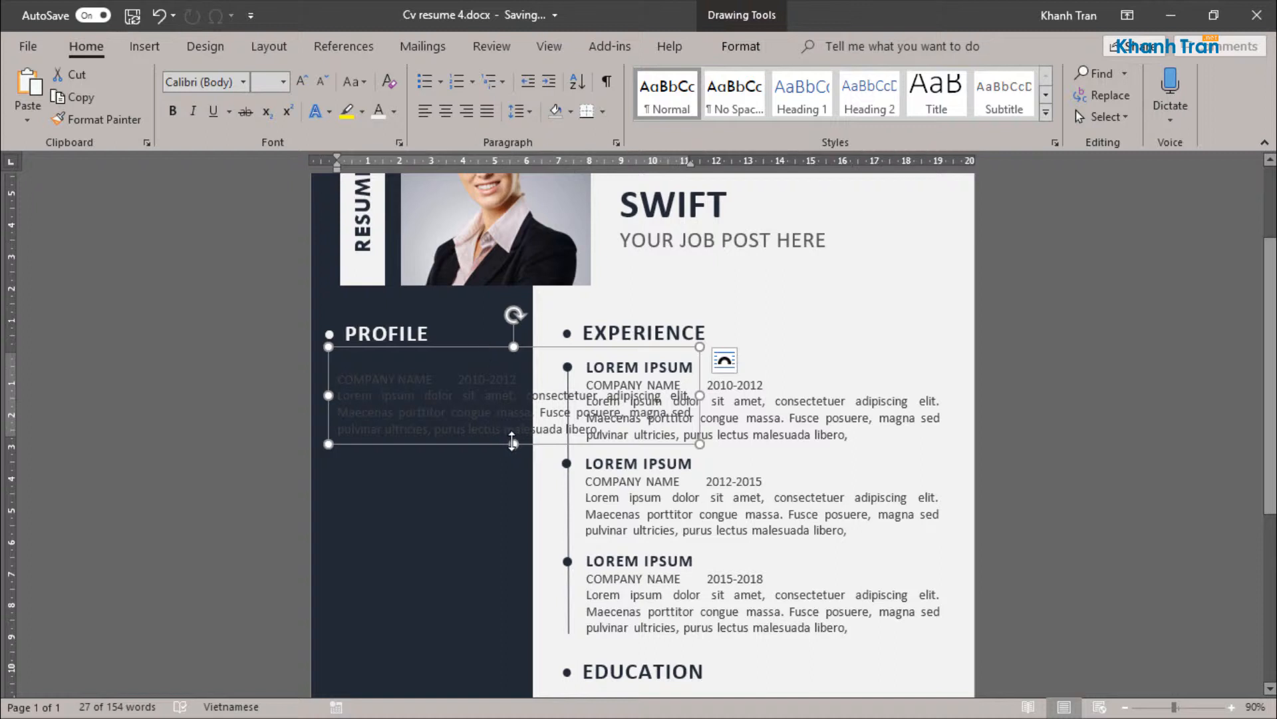
pyautogui.moveTo(699, 426); pyautogui.dragTo(516, 425)
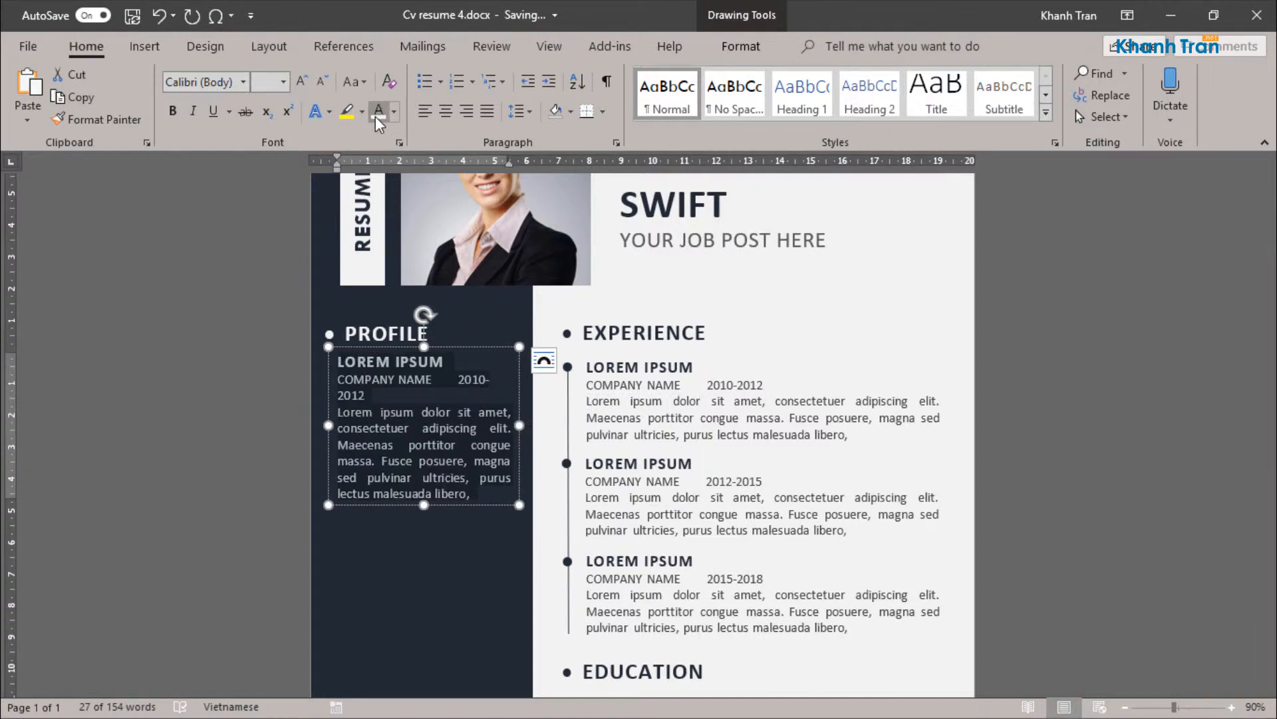
# Step: Replace the text in the box below PROFILE with placeholder text generated by =lorem()
pyautogui.write('=loem(')
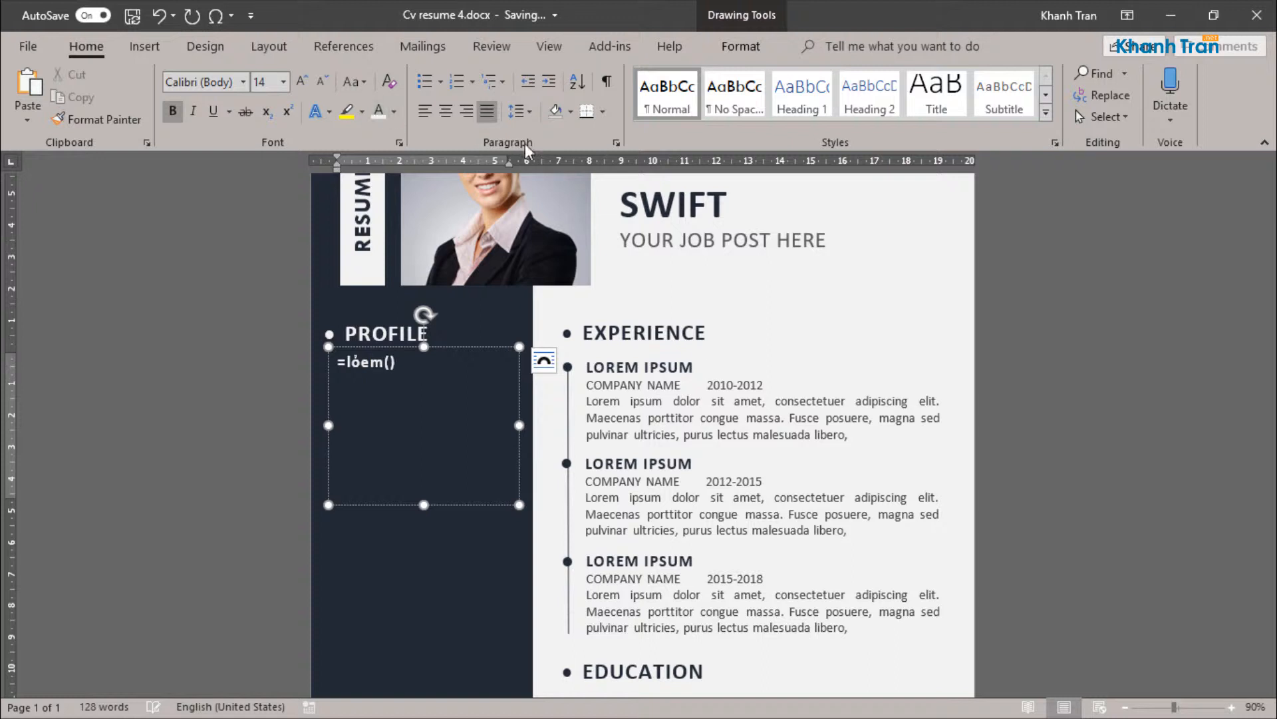
pyautogui.moveTo(371, 363); pyautogui.dragTo(354, 361)
pyautogui.press('Left')
pyautogui.write('r')
pyautogui.press('Return')
pyautogui.press('BackSpace')
pyautogui.click(413, 364)
pyautogui.press('Return')
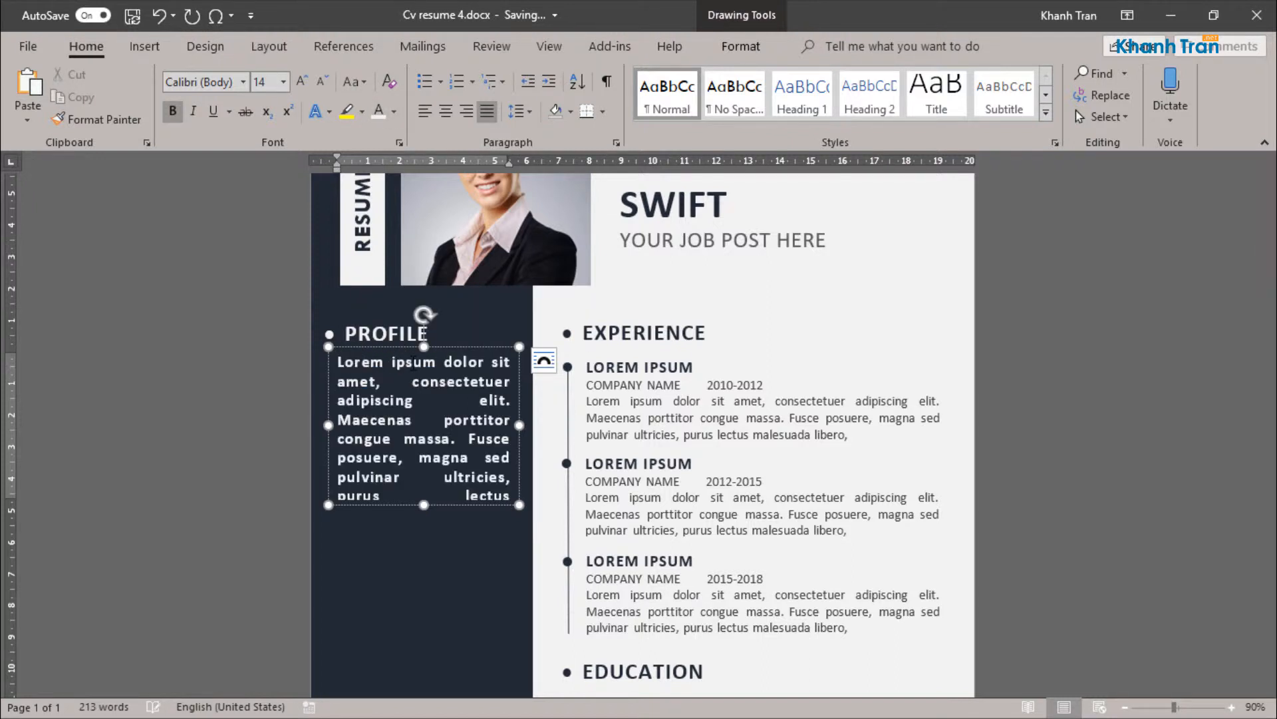
# Step: Remove bold from all the PROFILE placeholder text and set its font size to 12
pyautogui.hotkey('ctrl', 'a')
pyautogui.hotkey('ctrl', 'b')
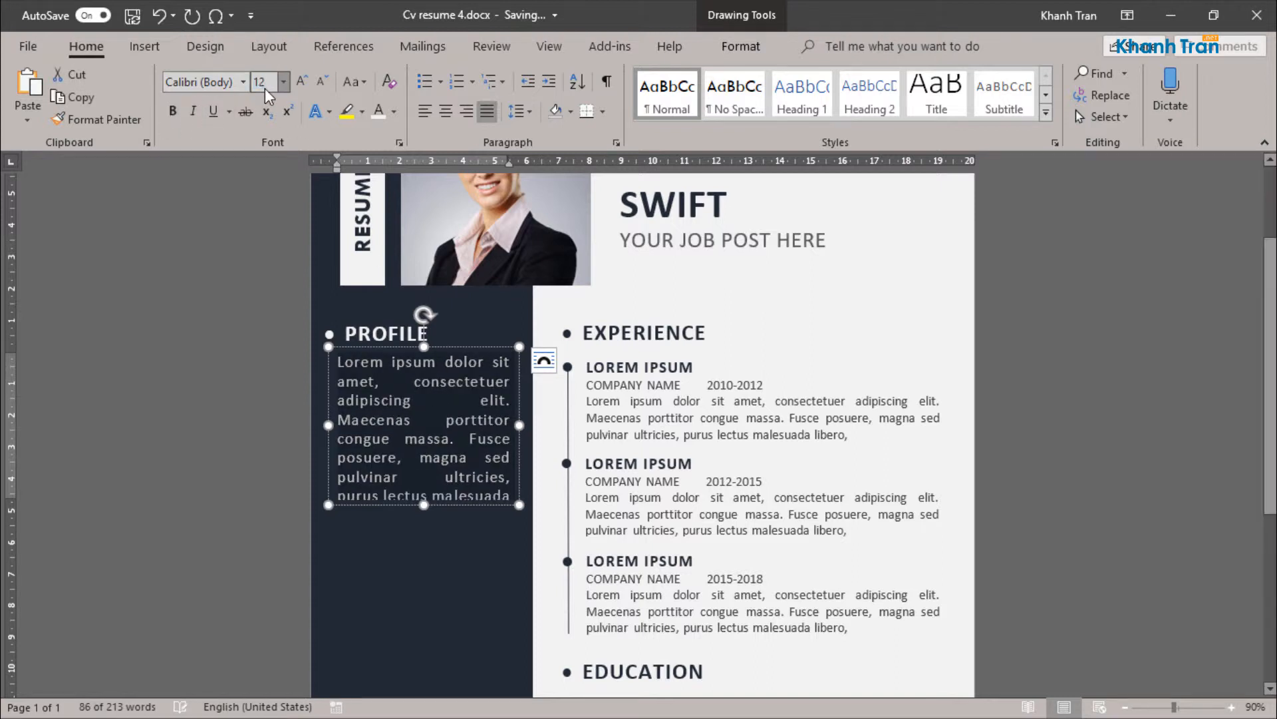
pyautogui.press('Return')
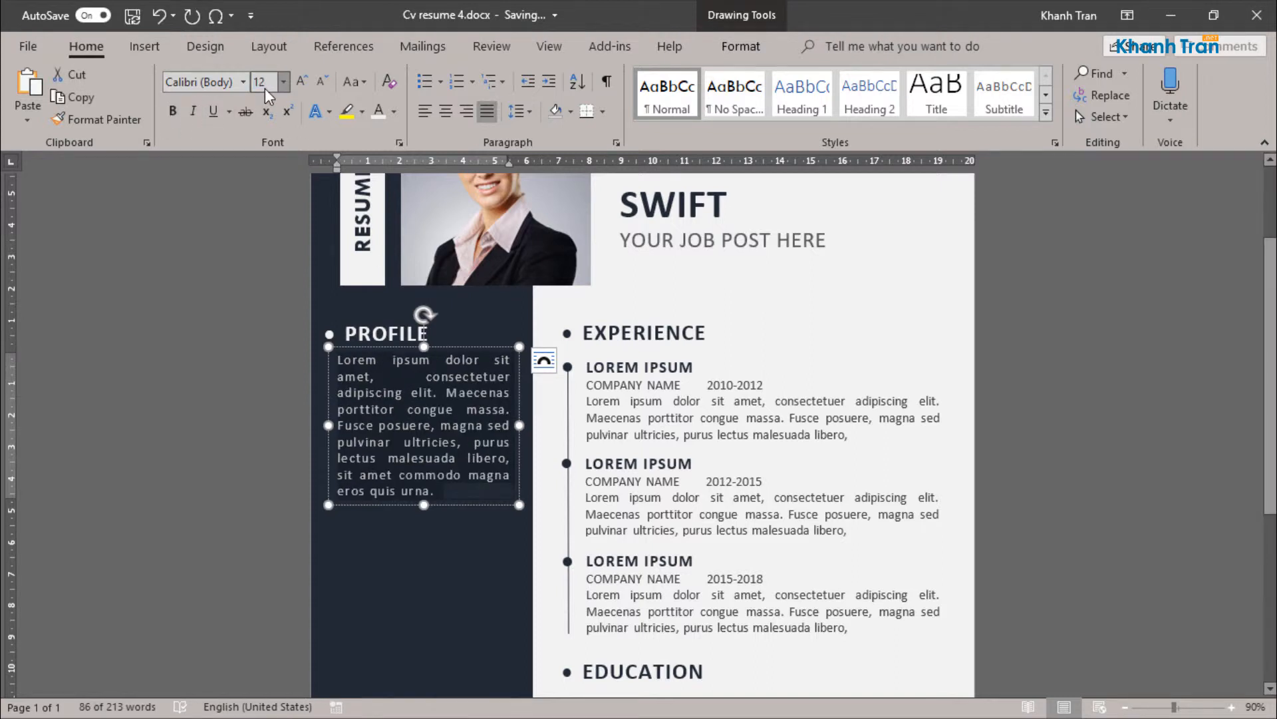
# Step: Set the PROFILE text's character spacing to Normal
pyautogui.click(544, 360)
pyautogui.click(615, 140)
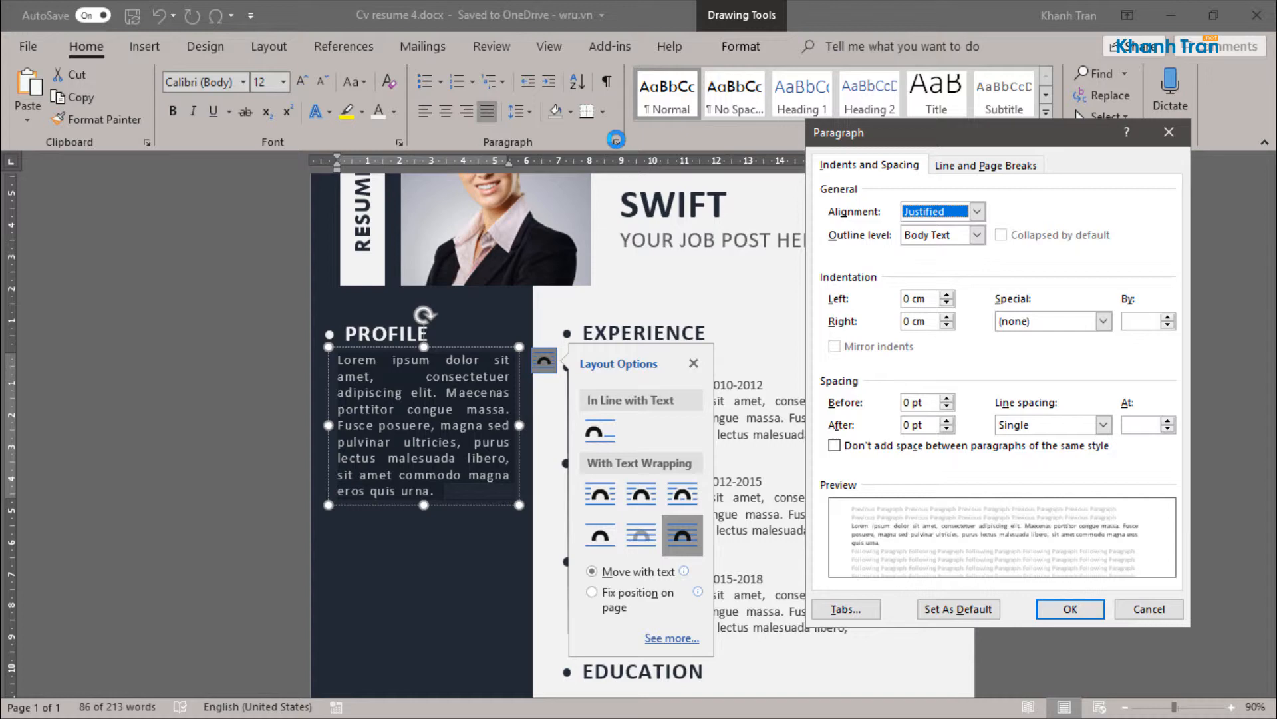
pyautogui.click(971, 168)
pyautogui.click(1125, 606)
pyautogui.click(402, 143)
pyautogui.click(911, 179)
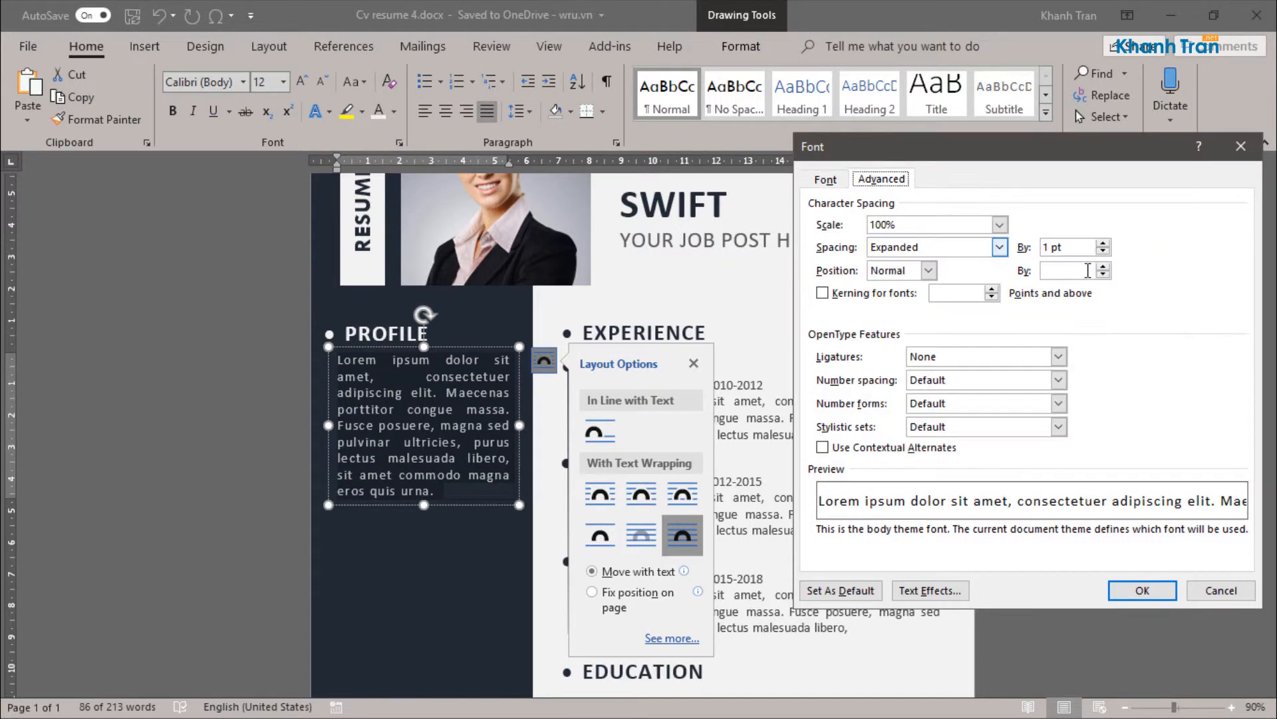
pyautogui.click(999, 247)
pyautogui.click(891, 259)
pyautogui.click(1142, 590)
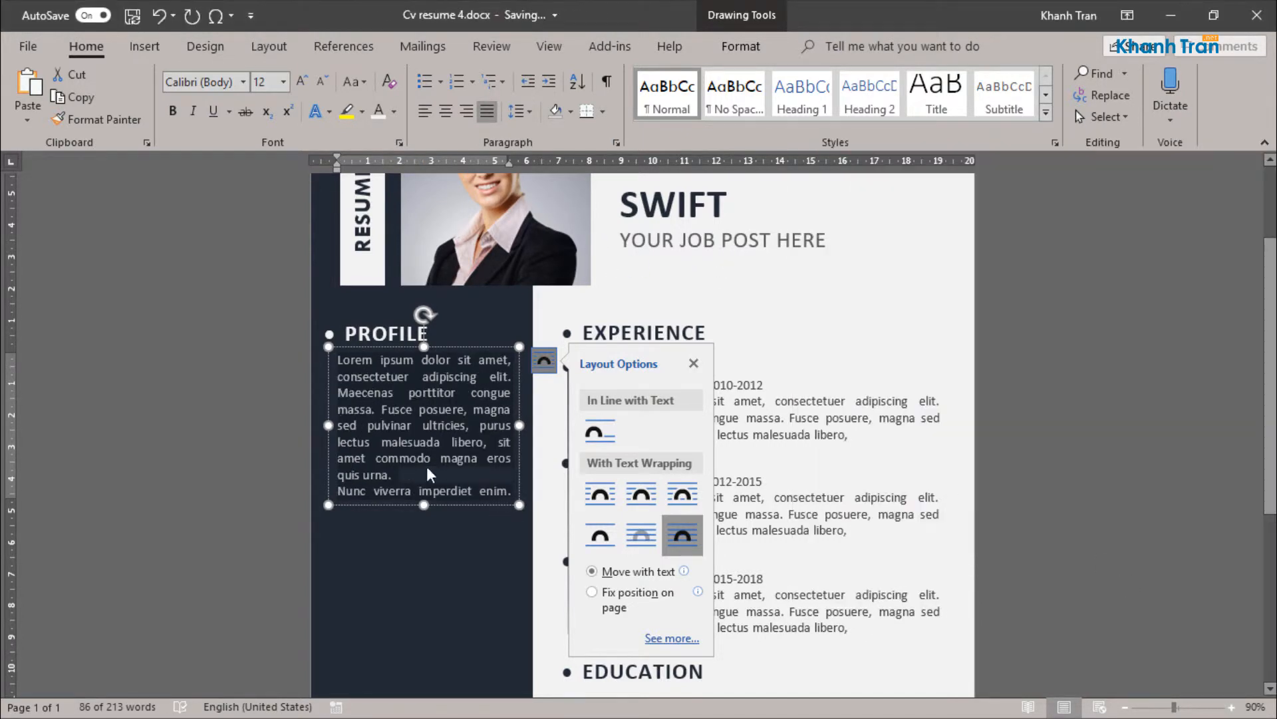
# Step: Extend the PROFILE text box slightly downward and delete the surplus last paragraph of its placeholder text
pyautogui.moveTo(424, 505)
pyautogui.mouseDown()
pyautogui.moveTo(424, 566)
pyautogui.moveTo(424, 528)
pyautogui.mouseUp()
pyautogui.tripleClick(339, 523)
pyautogui.press('Delete')
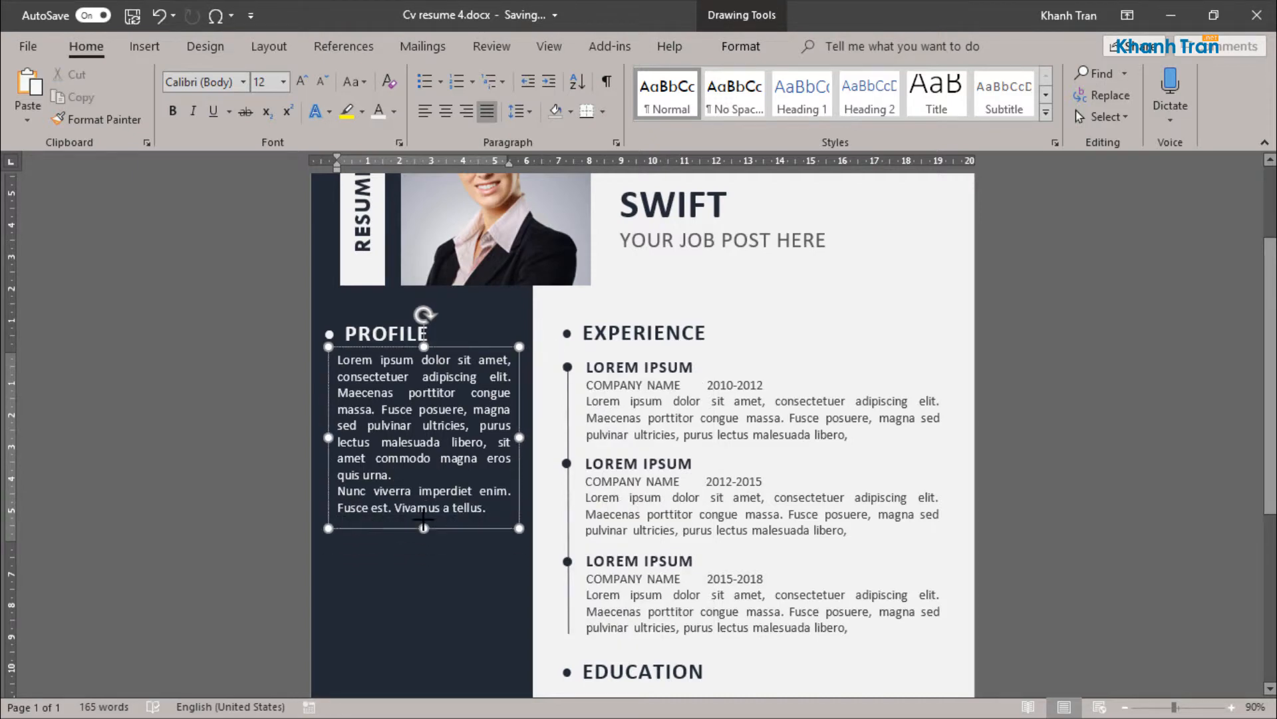
# Step: Check the font settings of the first EXPERIENCE description paragraph
pyautogui.scroll(-2, 473, 548)
pyautogui.tripleClick(728, 294)
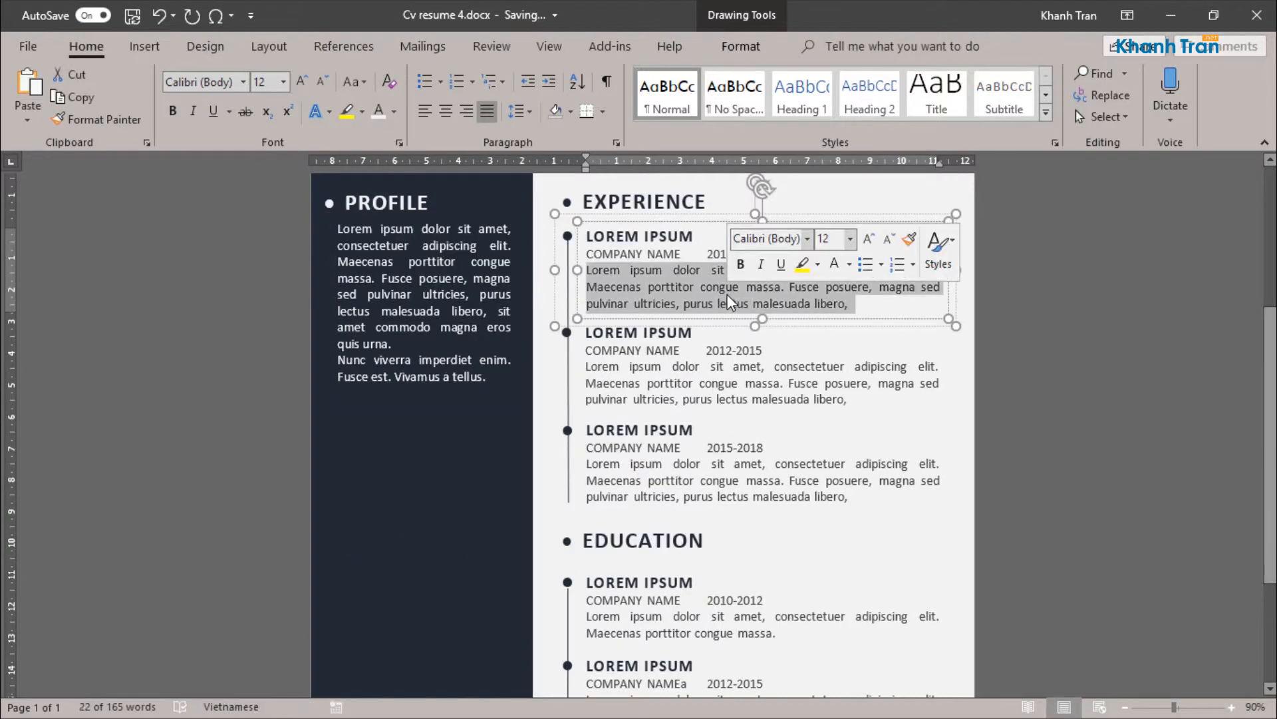
pyautogui.click(399, 142)
pyautogui.click(1207, 589)
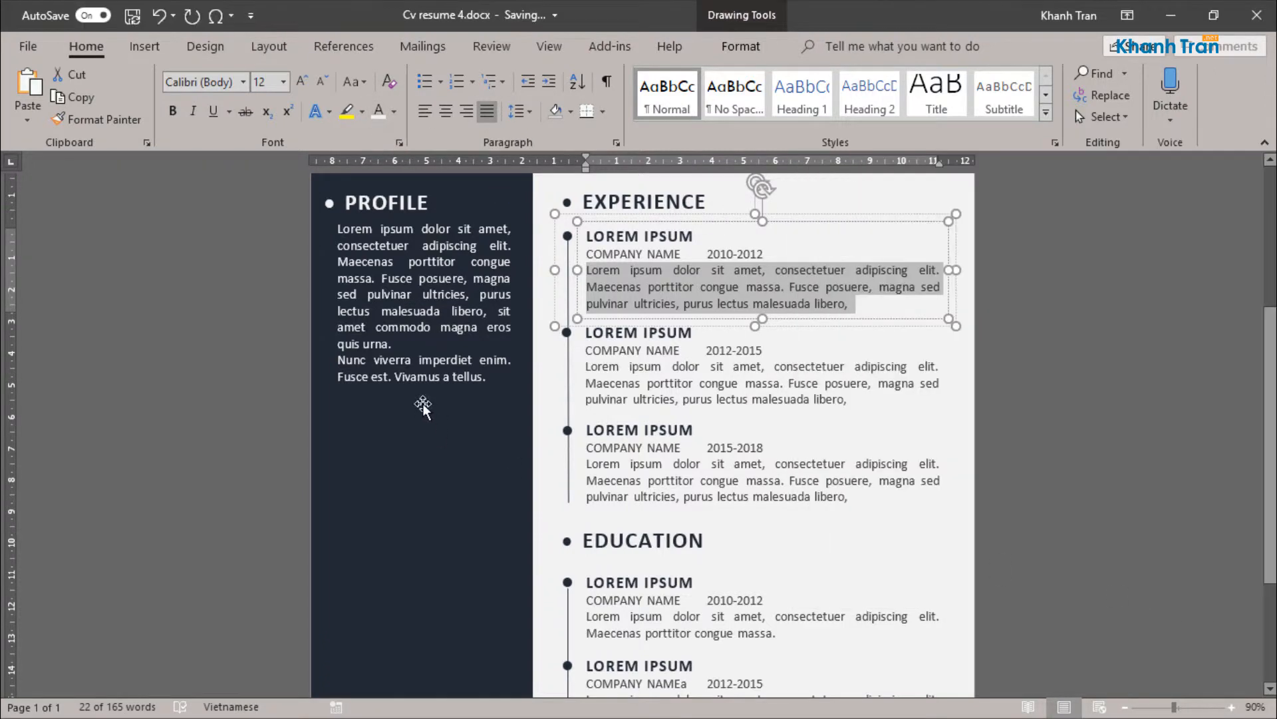
# Step: Move the PROFILE placeholder text box slightly down from its heading
pyautogui.click(421, 401)
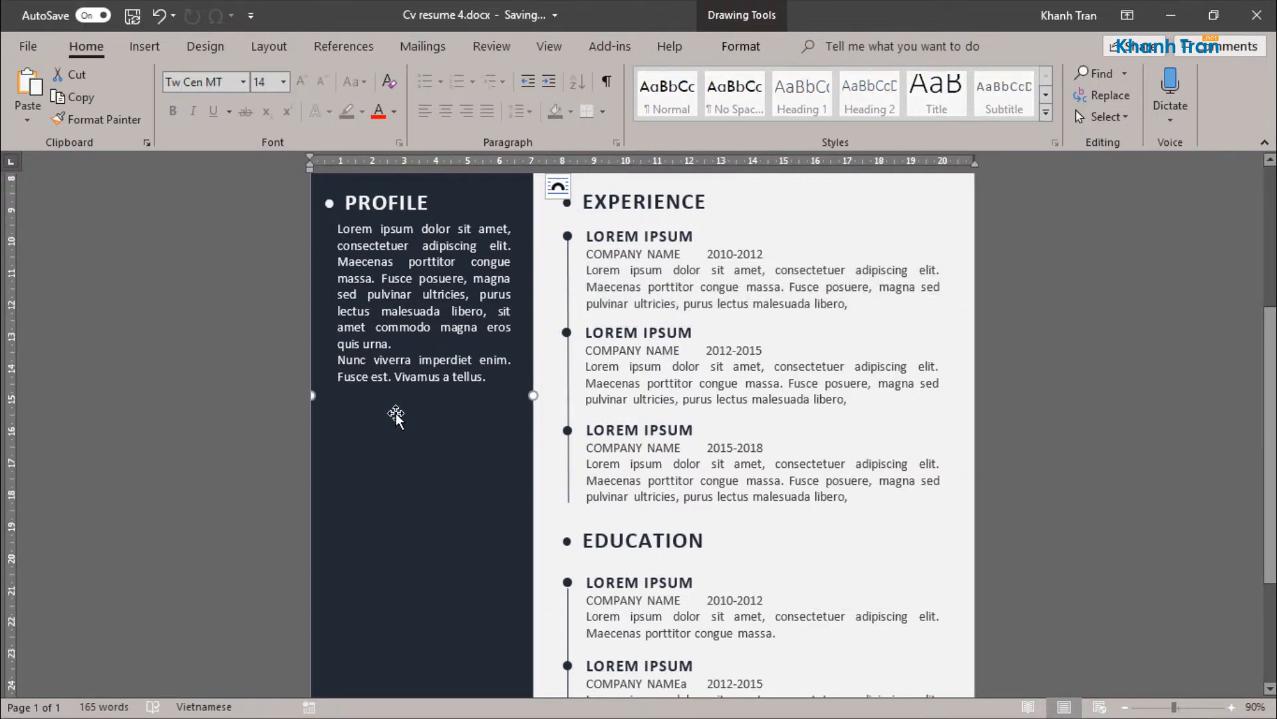
pyautogui.click(421, 386)
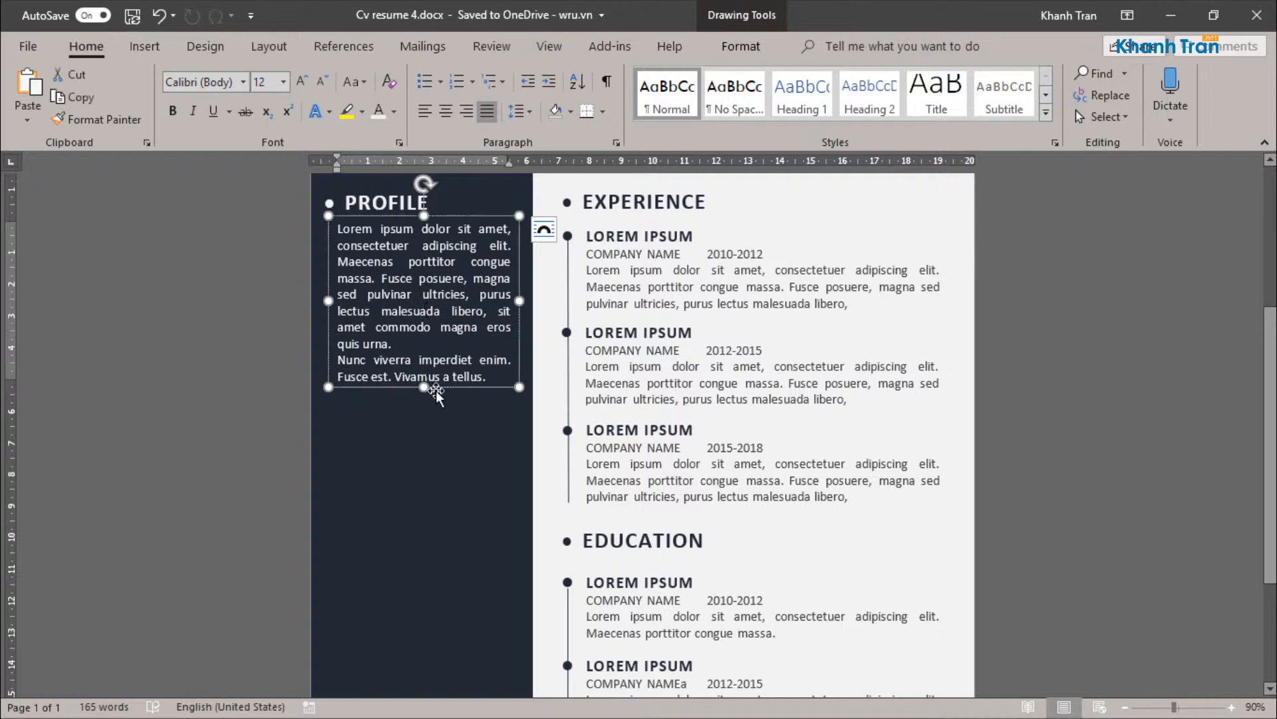
pyautogui.hotkey('ctrl', 'z')
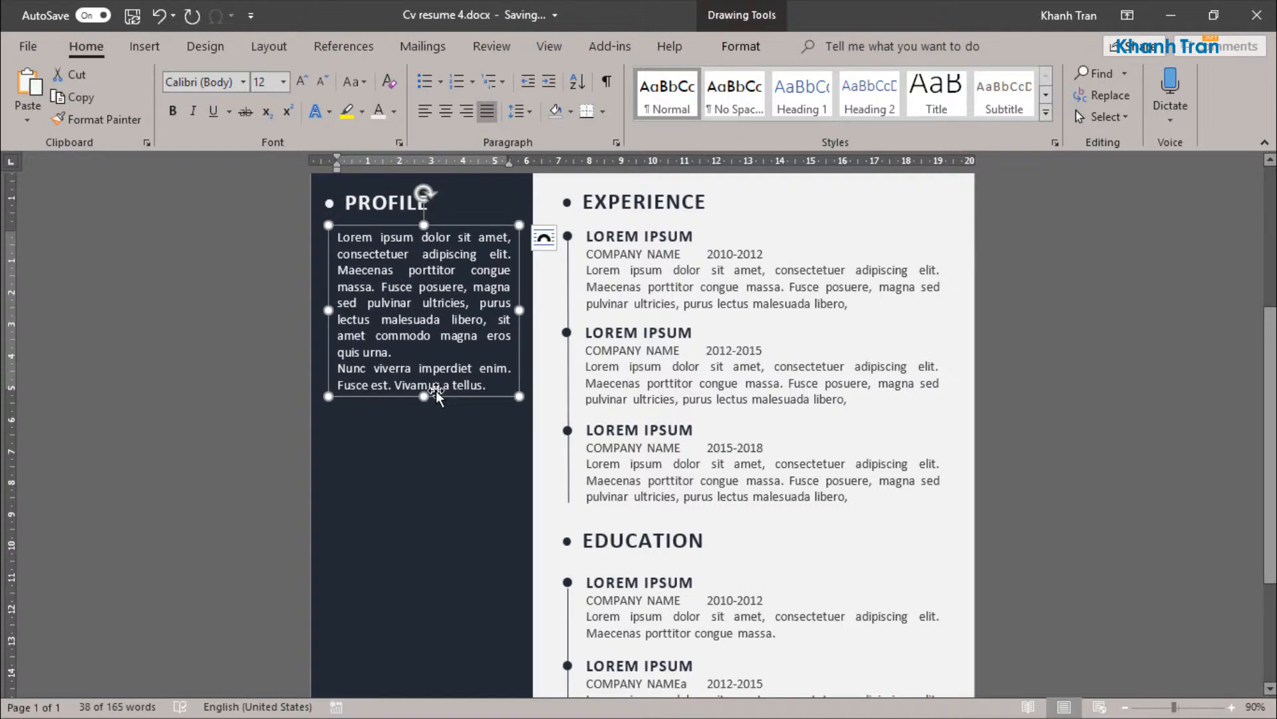
pyautogui.hotkey('ctrl', 'Down')
# Step: Duplicate the PROFILE heading and place the copy below the PROFILE placeholder text in the sidebar
pyautogui.click(427, 203)
pyautogui.scroll(5, 525, 373)
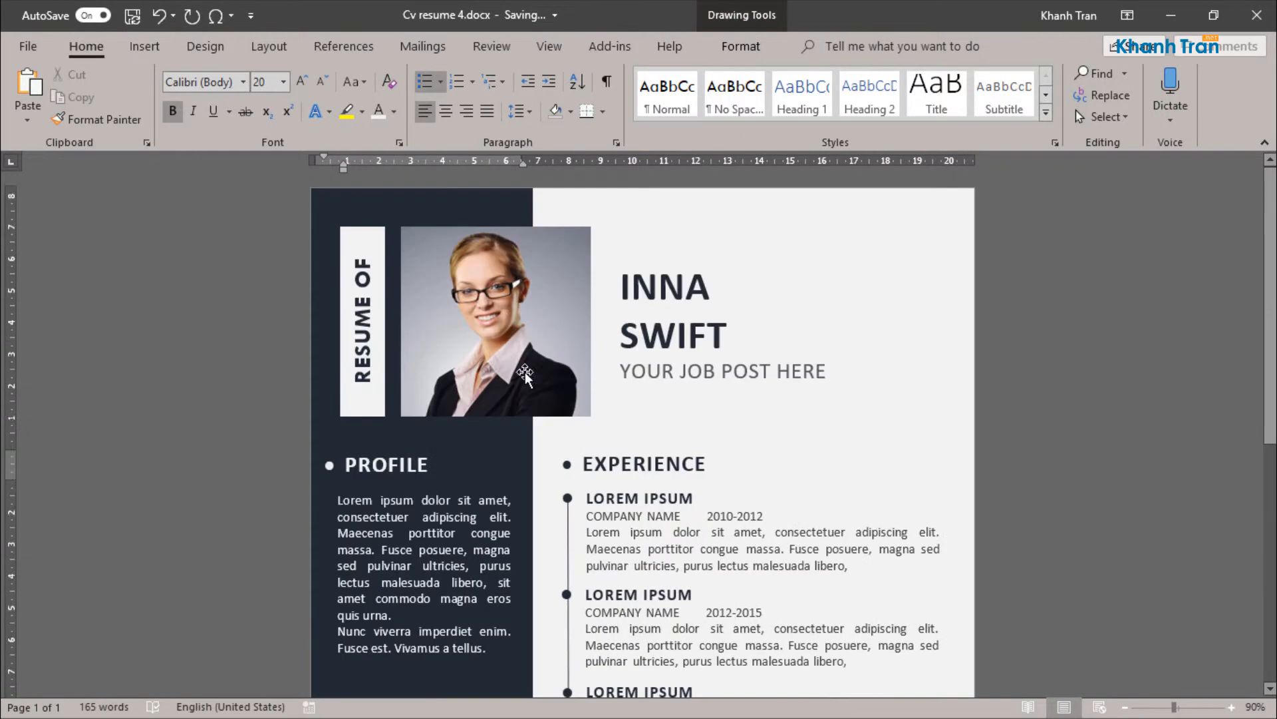
pyautogui.scroll(-3, 525, 372)
pyautogui.click(635, 384)
pyautogui.click(413, 354)
pyautogui.moveTo(412, 354); pyautogui.dragTo(408, 562)
# Step: Replace the copied heading's text with "skills" and convert it to uppercase
pyautogui.doubleClick(394, 567)
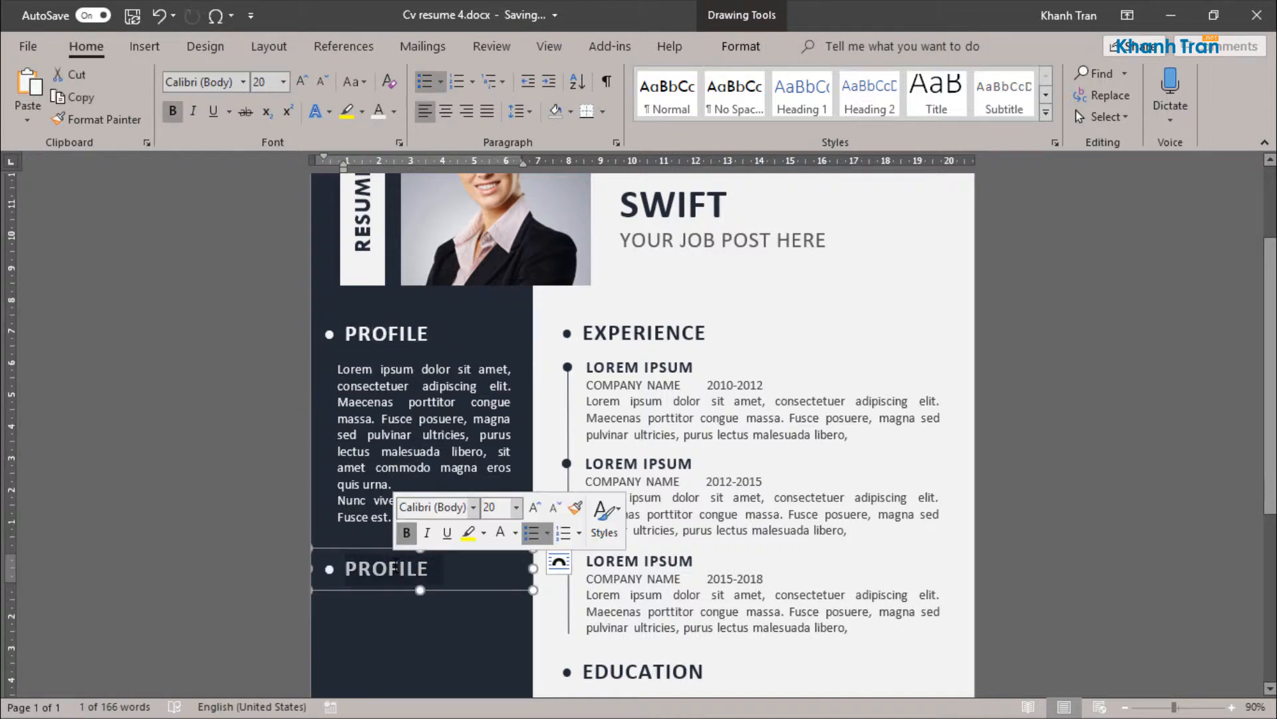
pyautogui.write('skills')
pyautogui.click(402, 548)
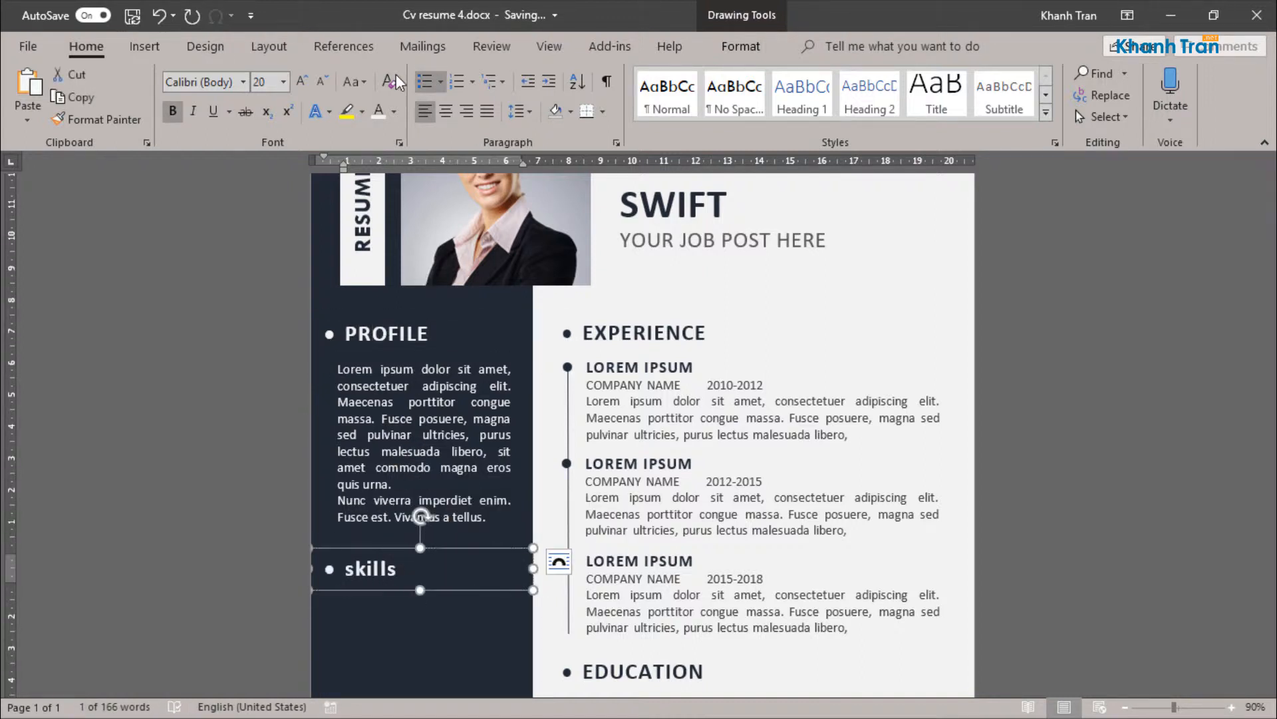
pyautogui.click(354, 82)
pyautogui.click(388, 151)
pyautogui.scroll(-3, 441, 552)
pyautogui.scroll(3, 440, 552)
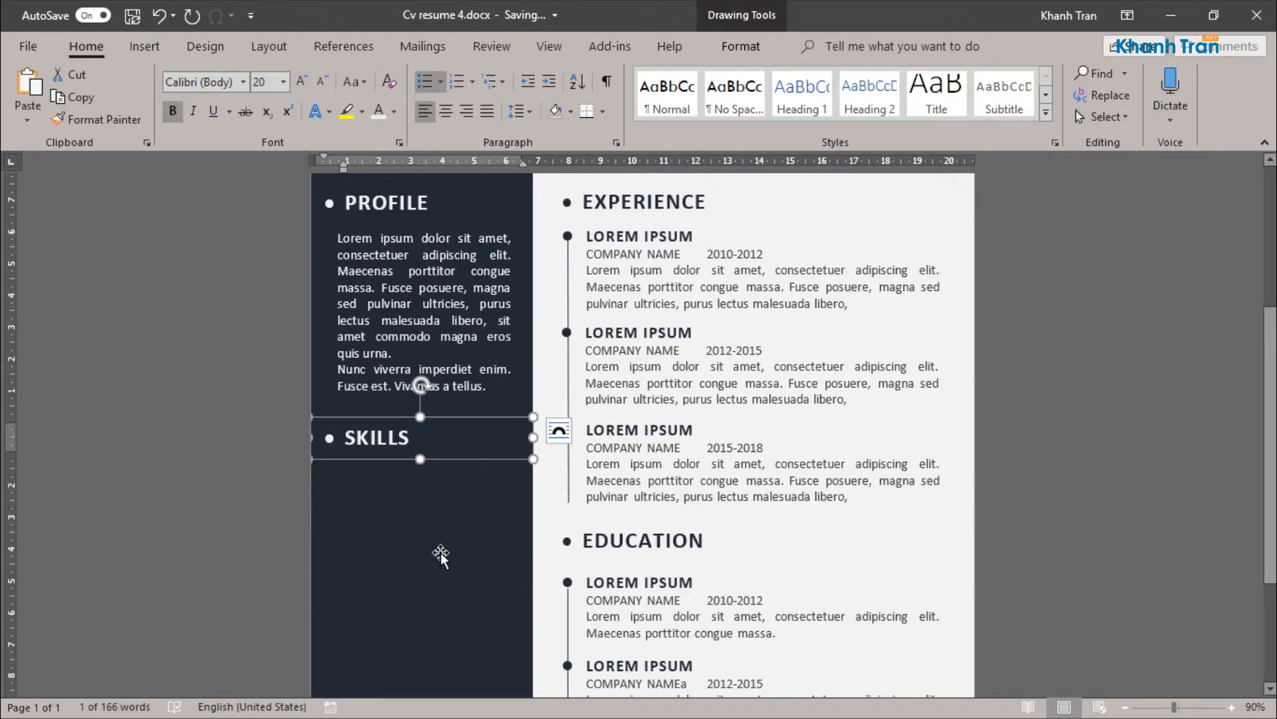
# Step: Duplicate the PROFILE placeholder text box and place the copy directly under the SKILLS heading
pyautogui.scroll(-3, 440, 552)
pyautogui.scroll(-2, 472, 592)
pyautogui.click(652, 435)
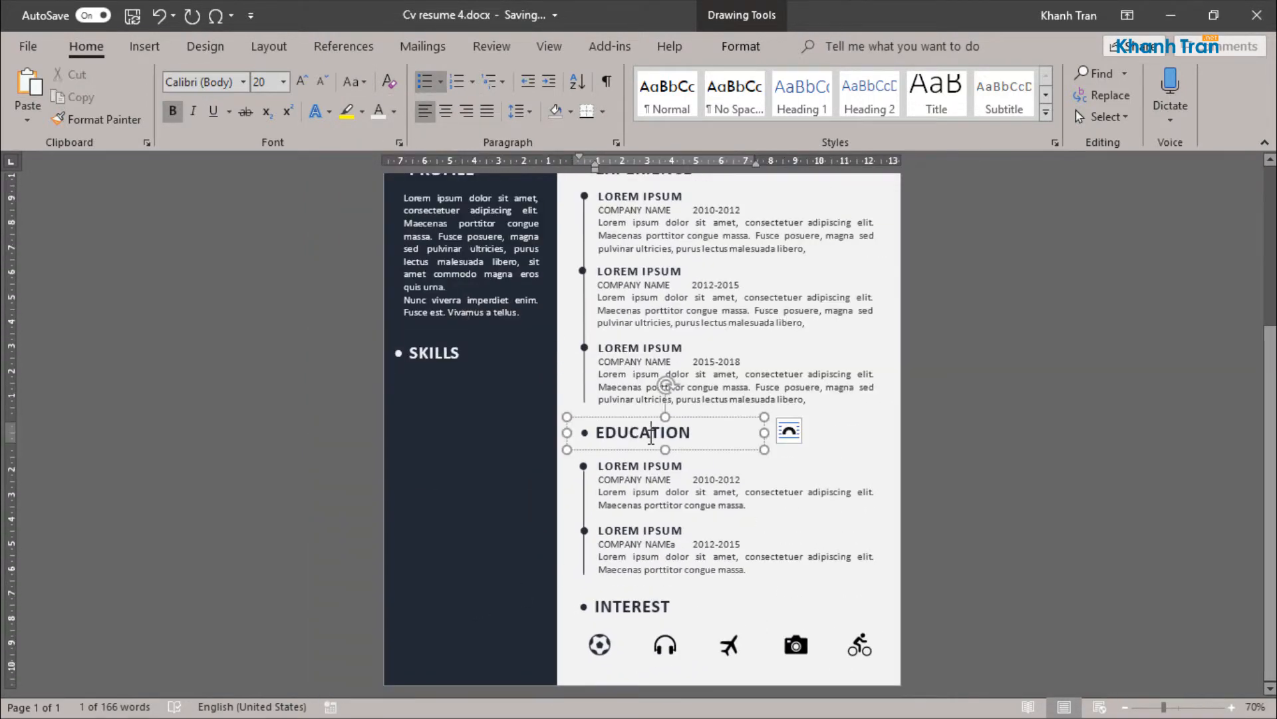
pyautogui.scroll(1, 456, 409)
pyautogui.click(444, 282)
pyautogui.scroll(3, 443, 282)
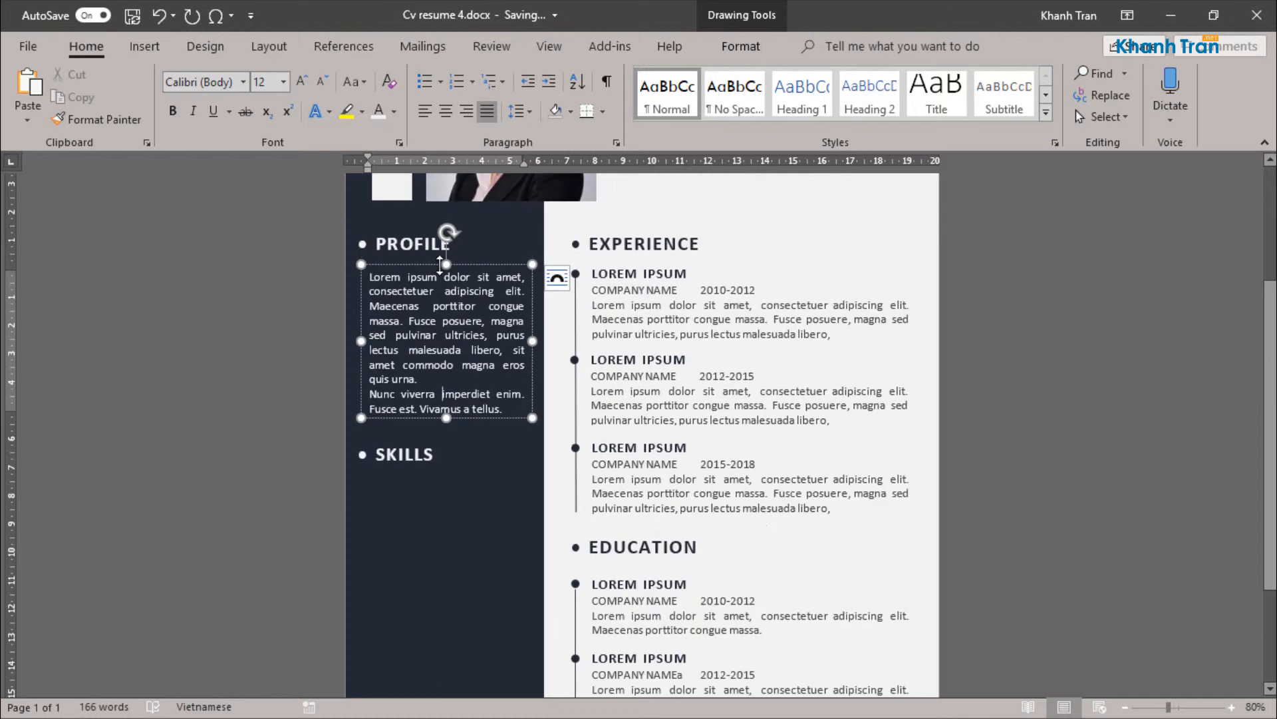
pyautogui.moveTo(438, 265); pyautogui.dragTo(413, 493)
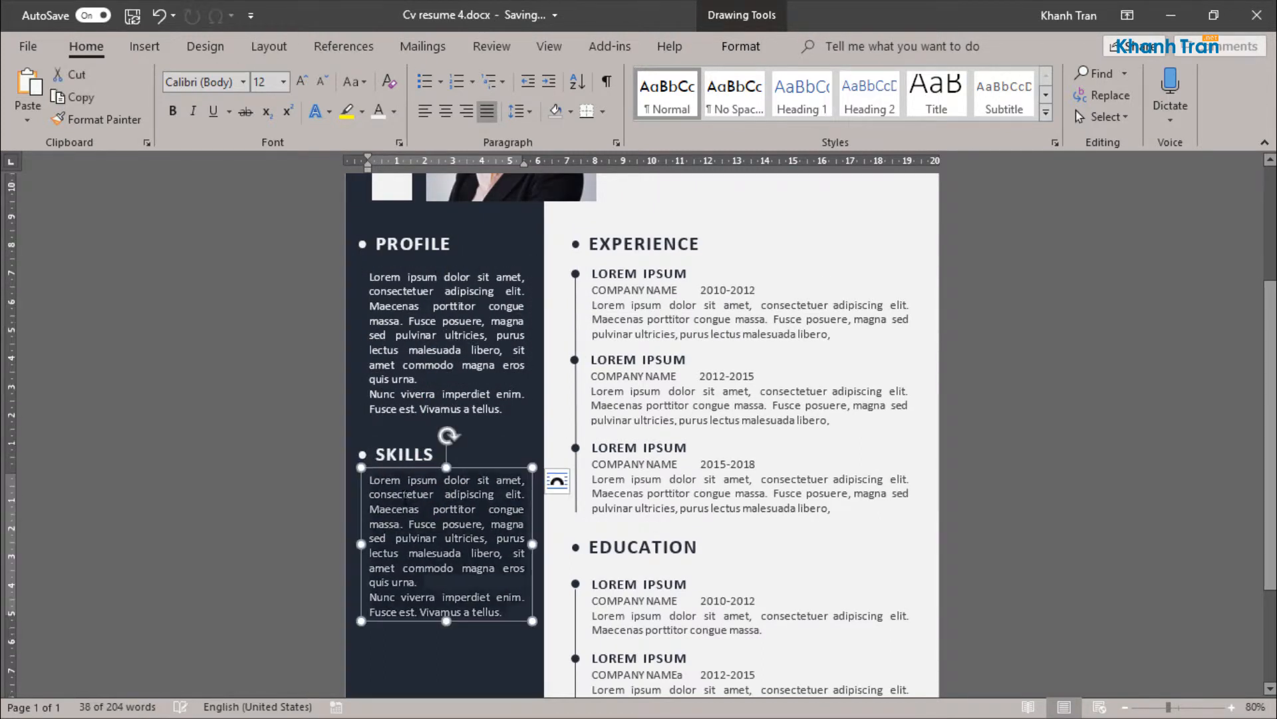
# Step: Replace the copied box's text with "Graphic" and shorten the box to fit that single line
pyautogui.write('Gr')
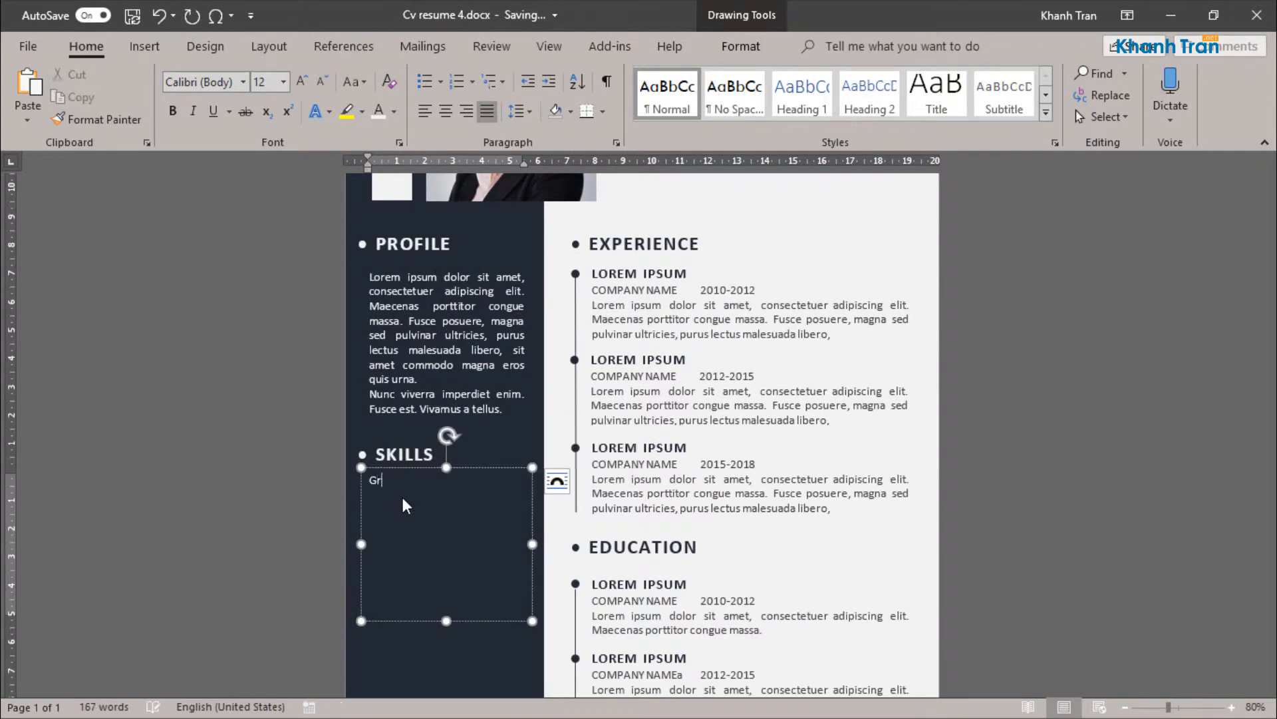
pyautogui.write('aphic')
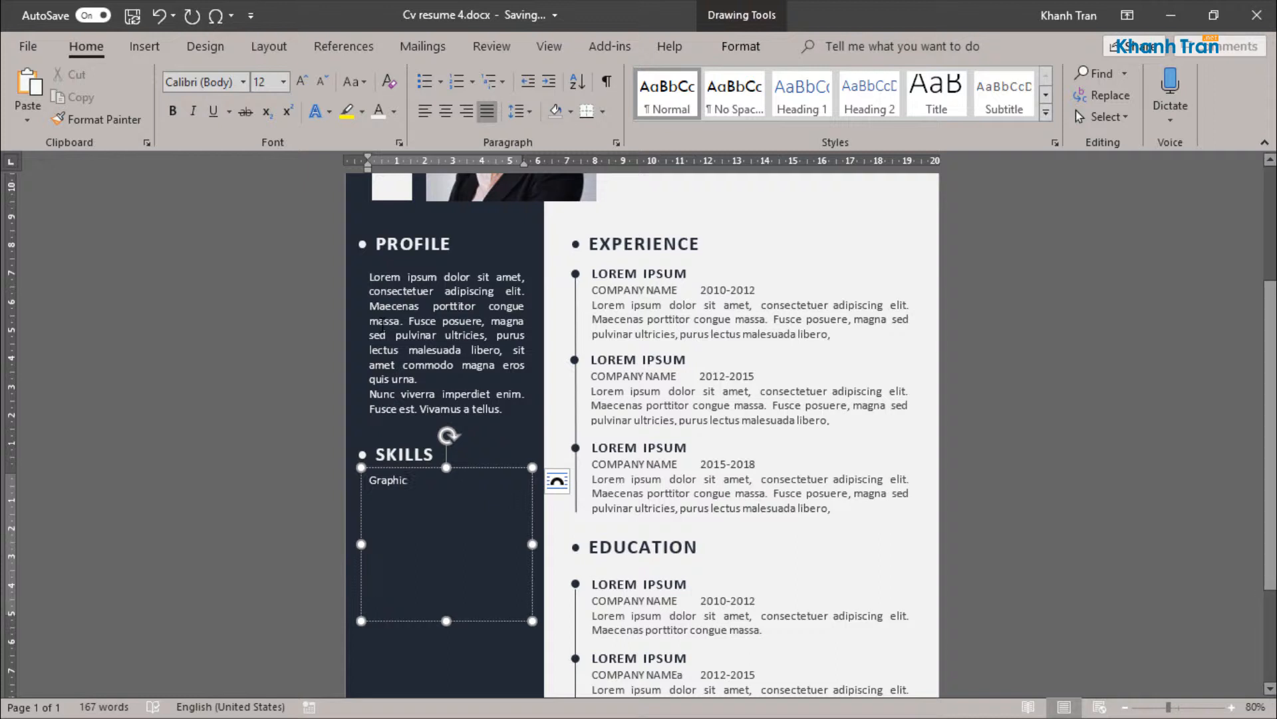
pyautogui.moveTo(444, 623); pyautogui.dragTo(446, 494)
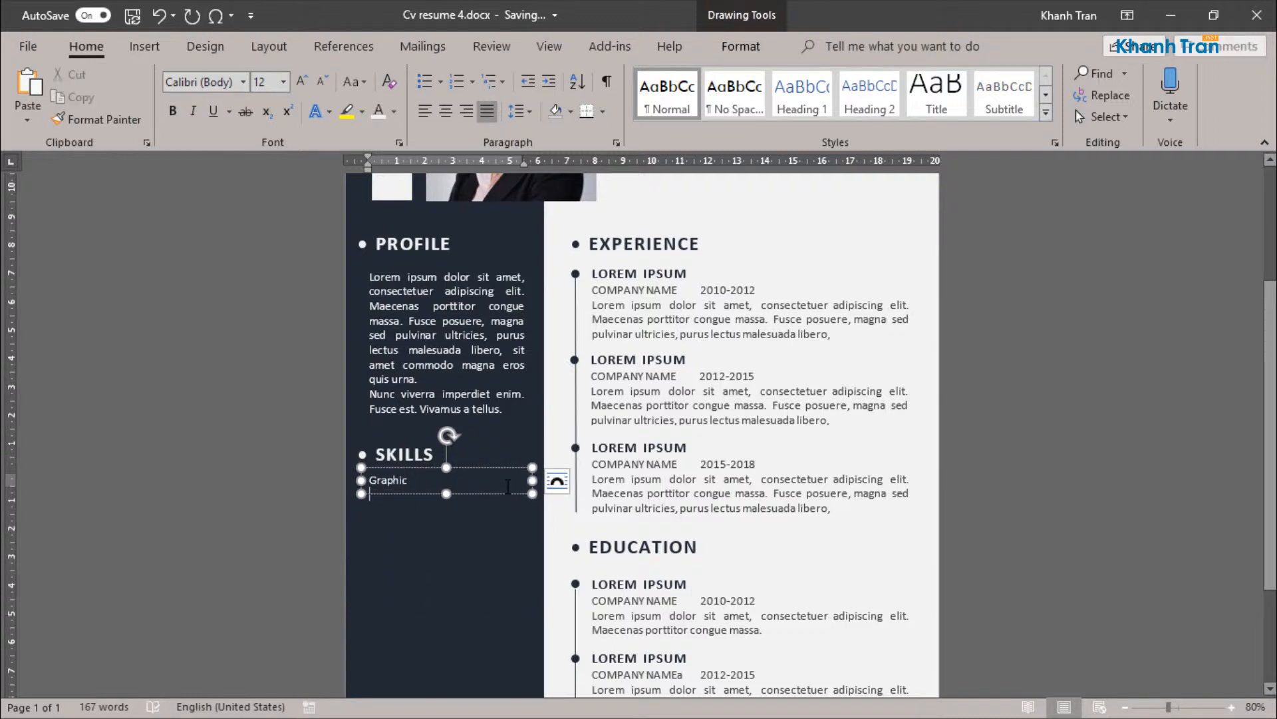
pyautogui.click(404, 480)
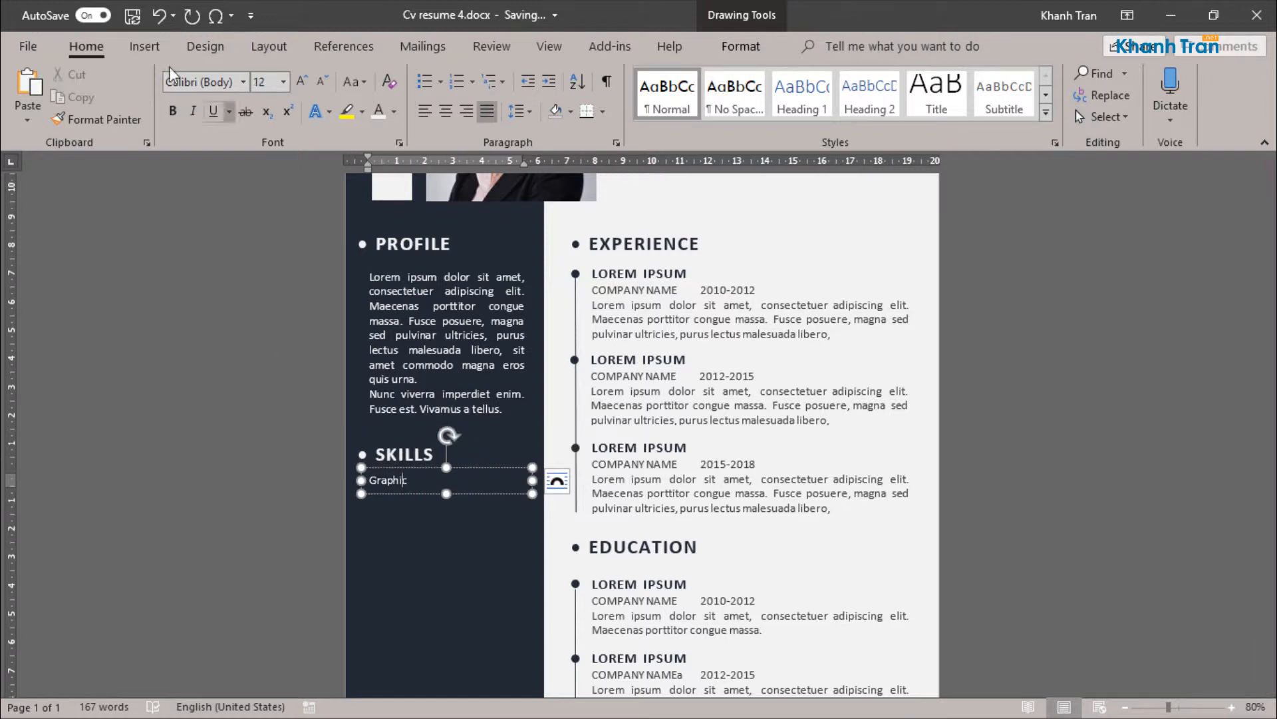
# Step: Draw a thin rectangle about 6 cm wide and 0.36 cm high beneath the Graphic label
pyautogui.click(145, 46)
pyautogui.click(201, 117)
pyautogui.click(280, 219)
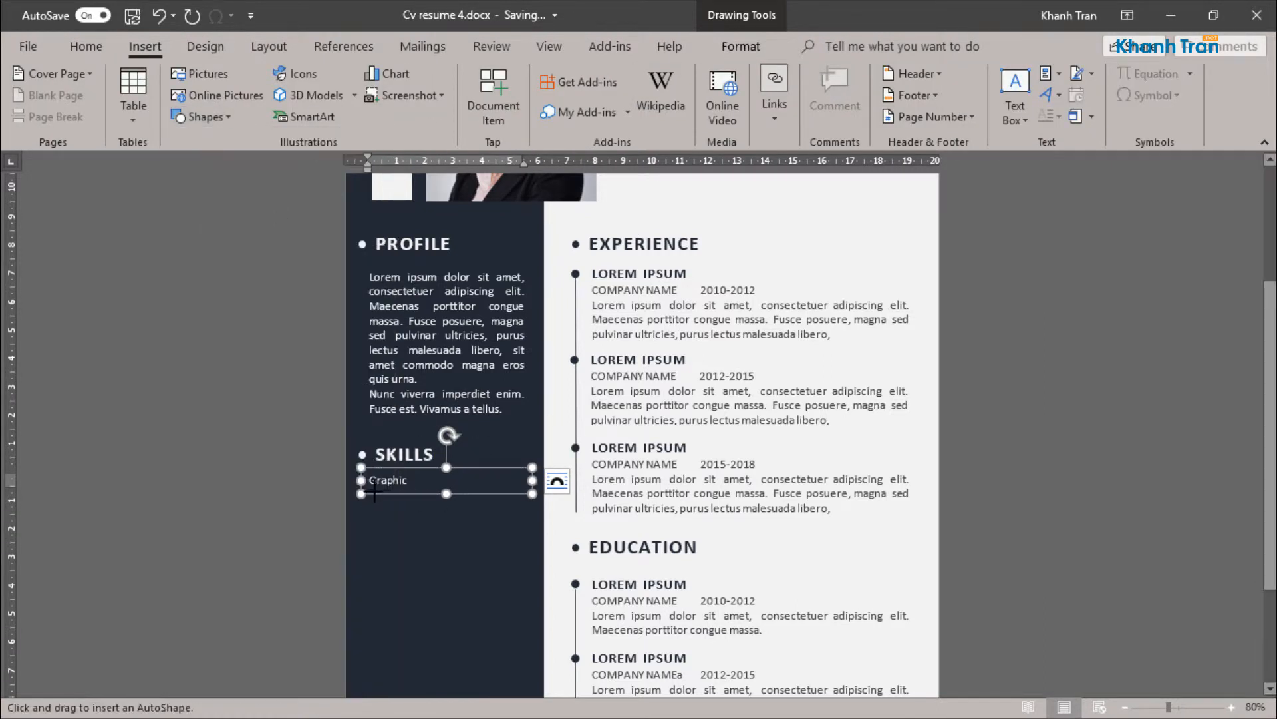
pyautogui.moveTo(371, 494); pyautogui.dragTo(533, 504)
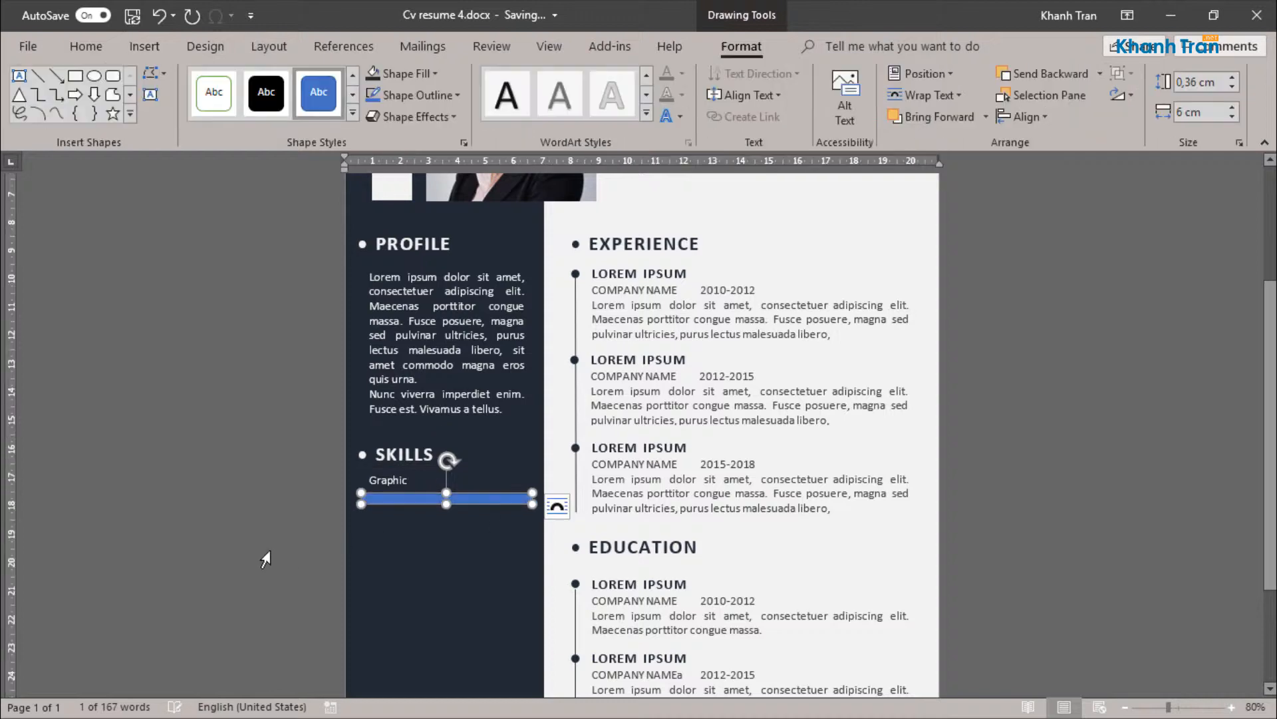
# Step: Resize the skill bar to about 0.27 cm high and 5.63 cm wide, starting near the Graphic label's left edge
pyautogui.keyDown('ctrl'); pyautogui.scroll(9, 428, 553); pyautogui.keyUp('ctrl')
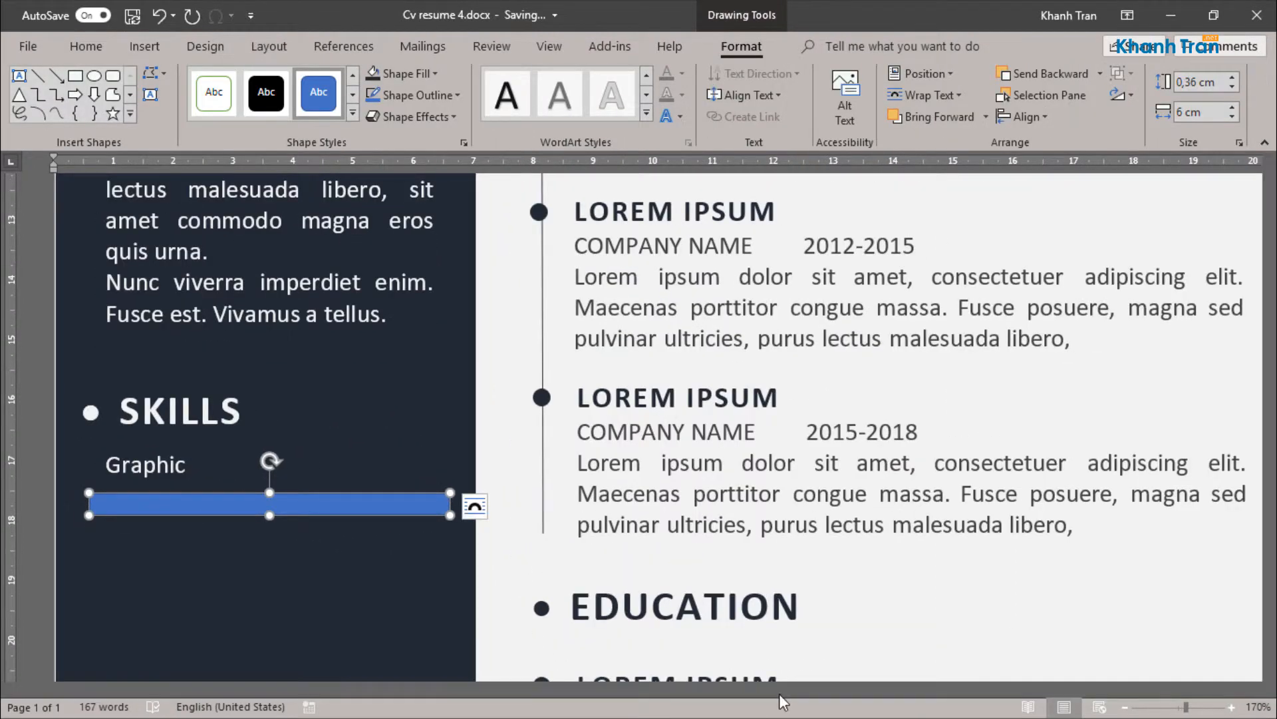
pyautogui.moveTo(270, 515); pyautogui.dragTo(269, 510)
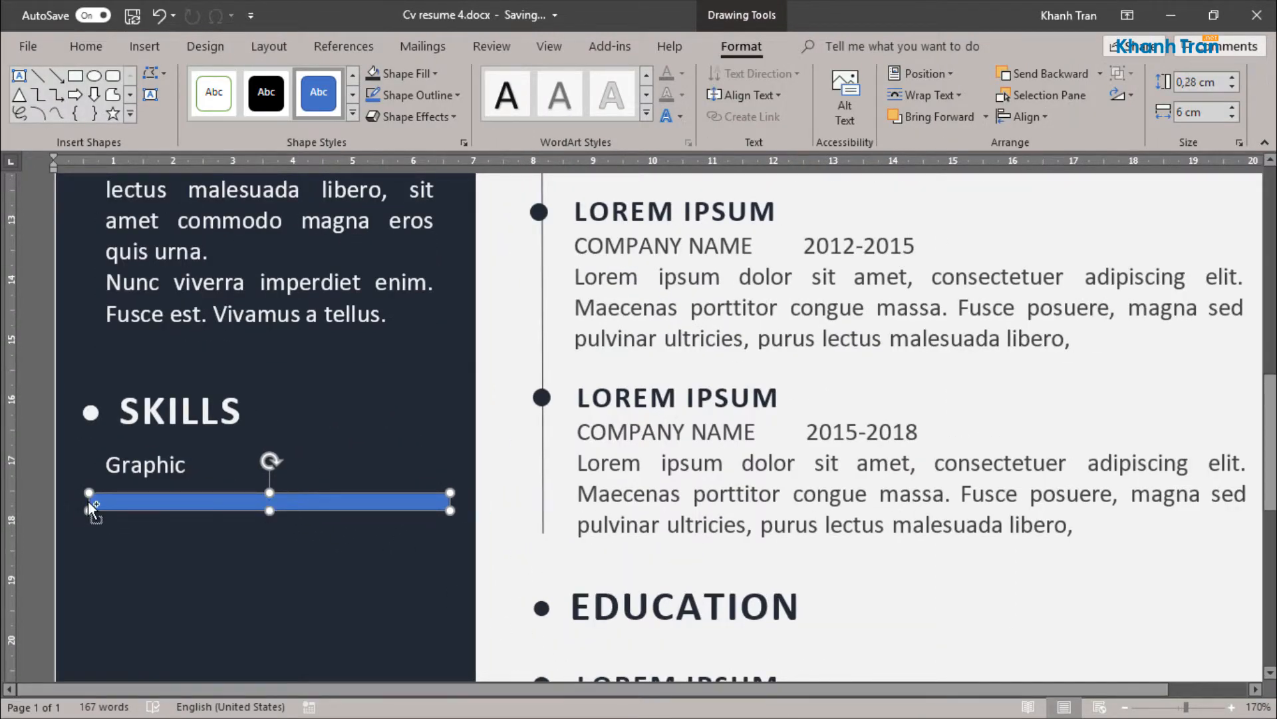
pyautogui.scroll(1, 91, 509)
pyautogui.moveTo(88, 496); pyautogui.dragTo(112, 493)
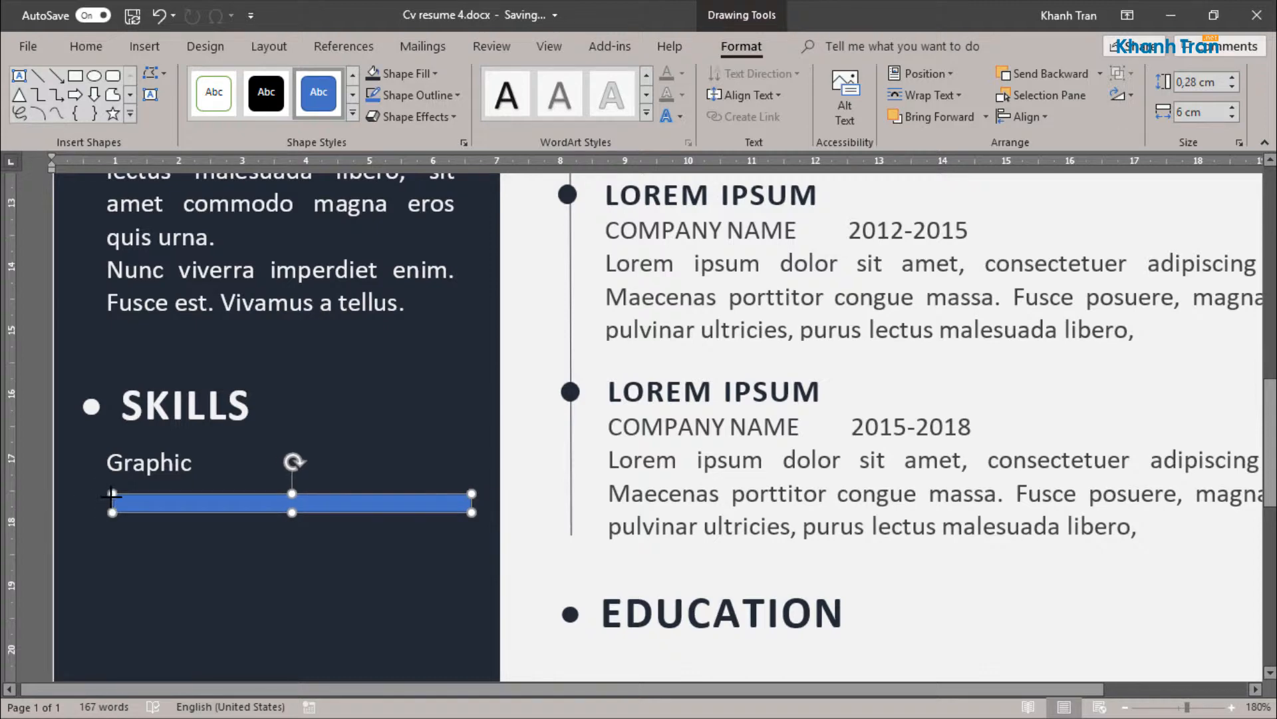
# Step: Remove the skill bar's outline and fill it with light grey
pyautogui.click(412, 95)
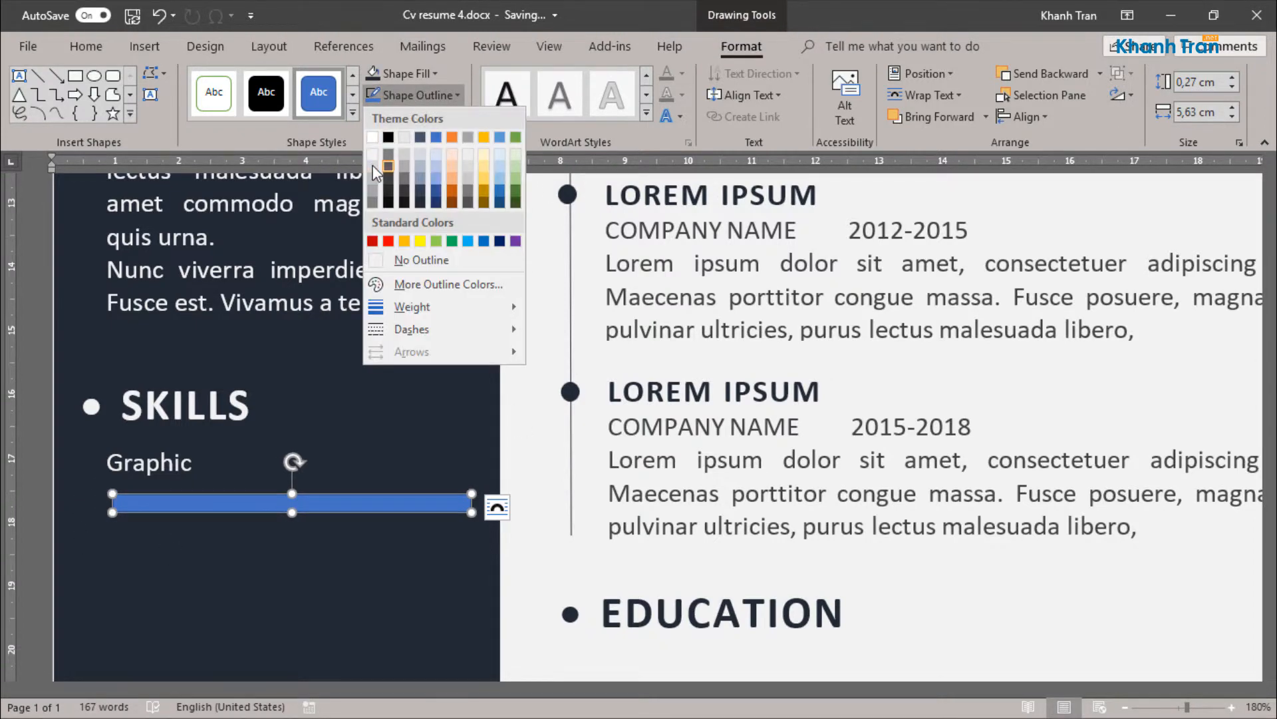
pyautogui.click(399, 260)
pyautogui.click(409, 74)
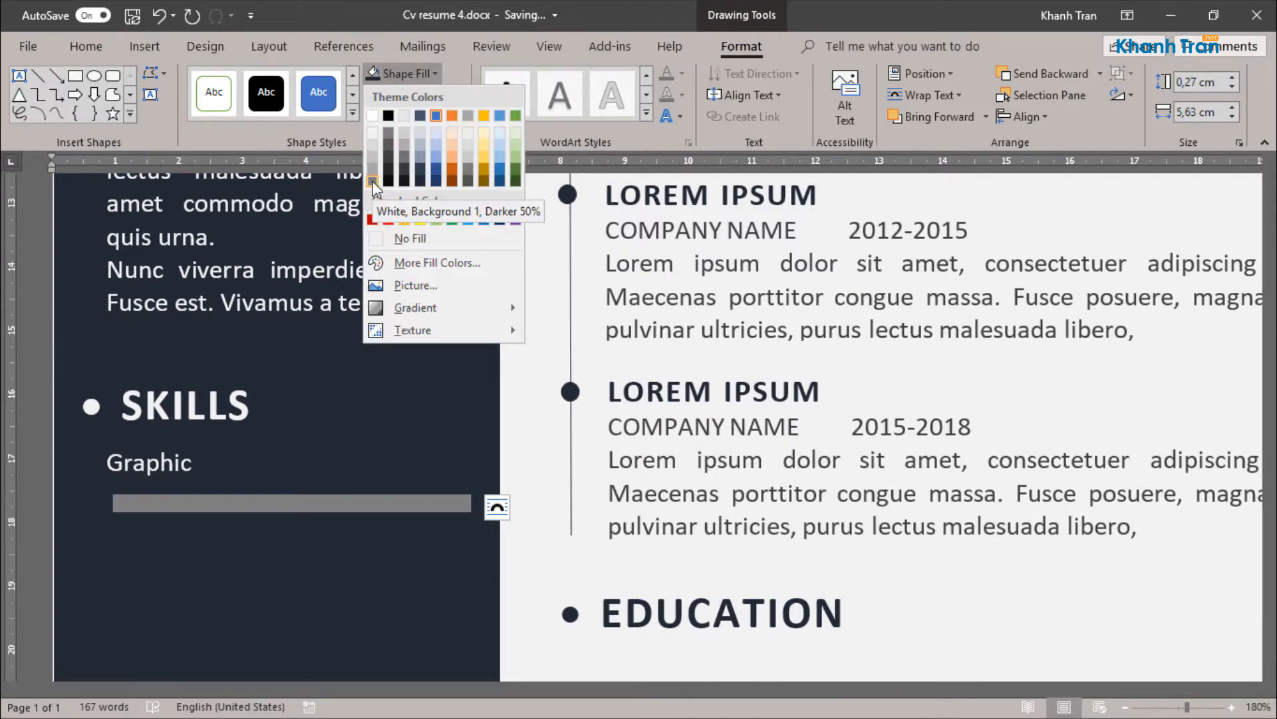
pyautogui.click(374, 150)
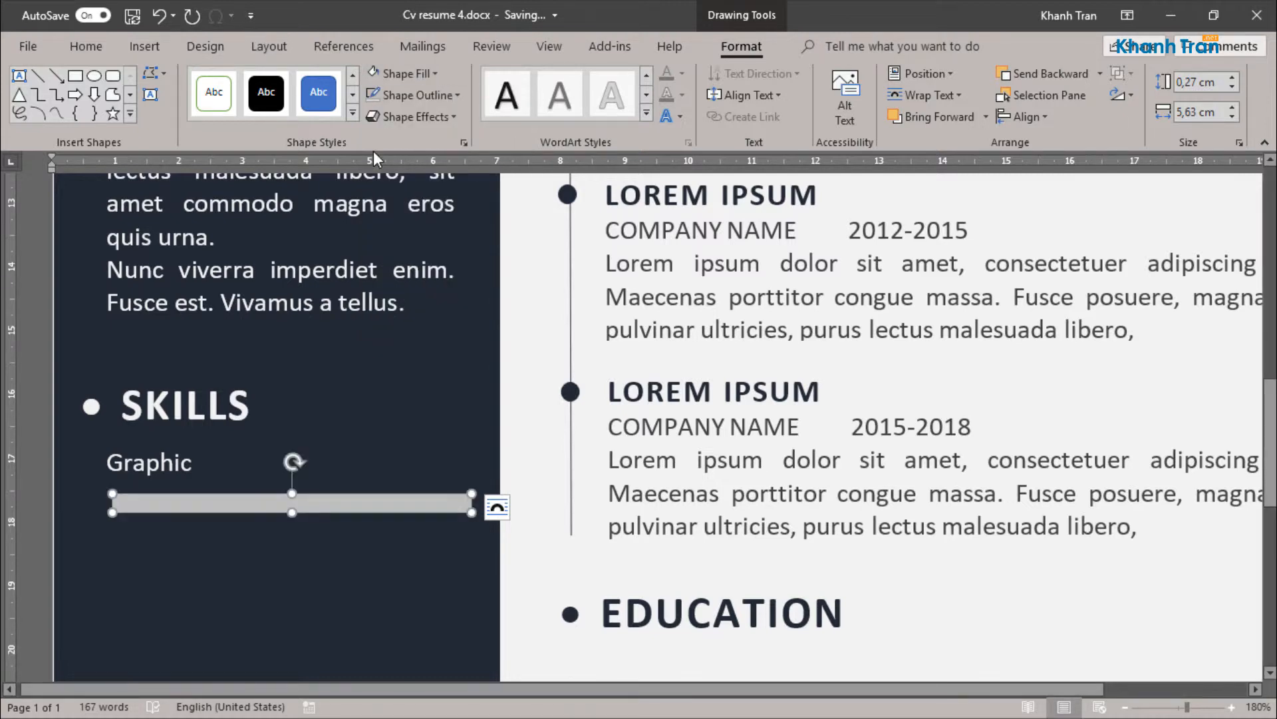
# Step: Thin the grey bar to about 0.2 cm and place a duplicate exactly on top of it
pyautogui.click(459, 407)
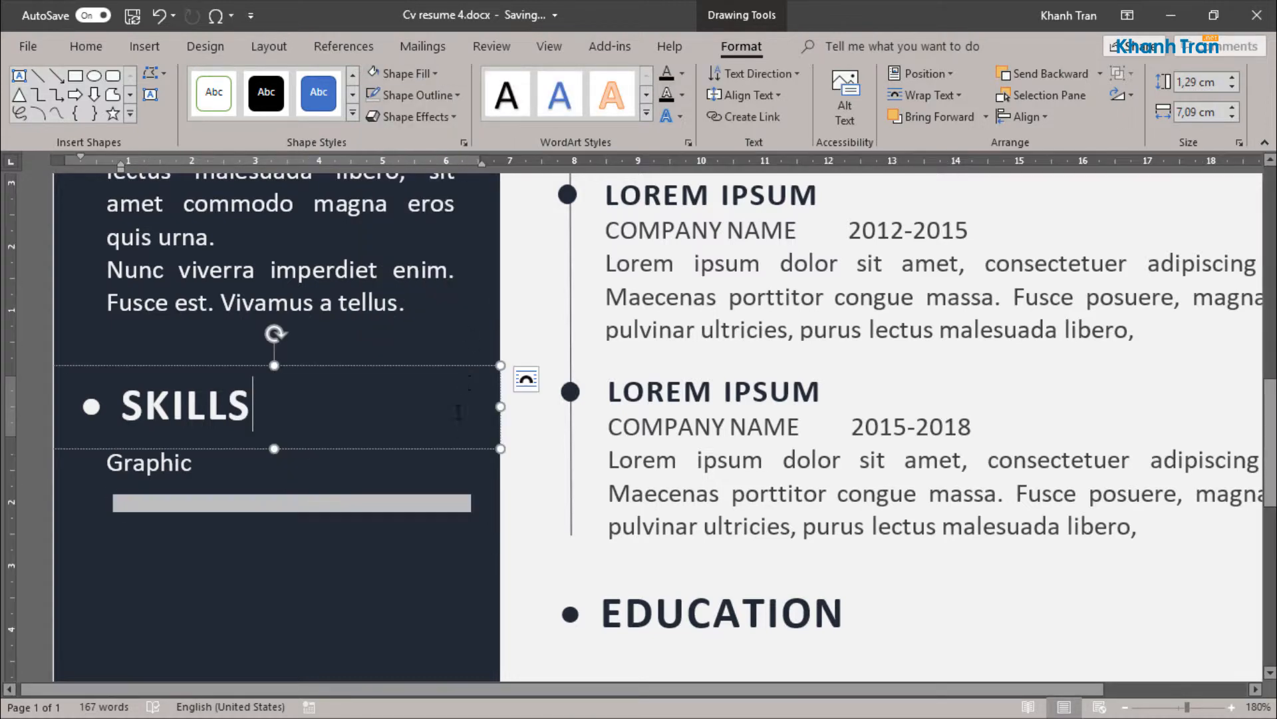
pyautogui.click(342, 519)
pyautogui.scroll(-1, 342, 519)
pyautogui.hotkey('ctrl', 'd')
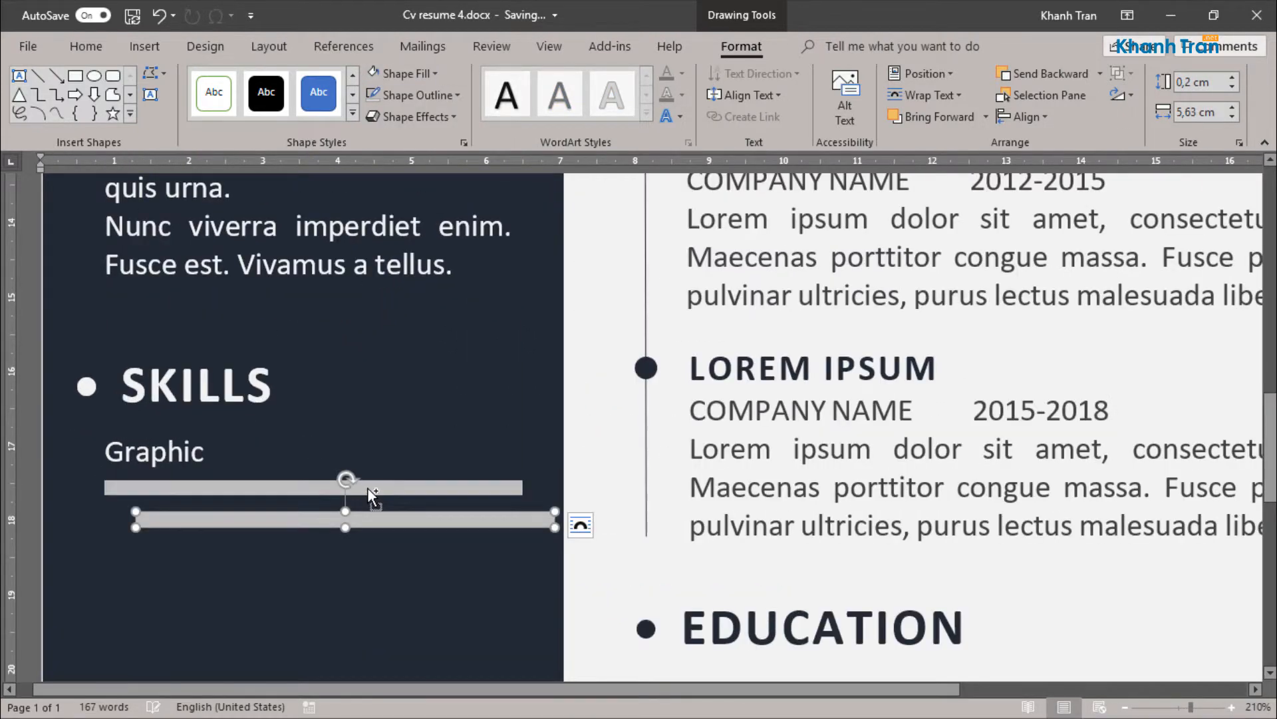
pyautogui.moveTo(382, 522); pyautogui.dragTo(349, 486)
# Step: Fill the upper bar with standard blue and shorten it from the right to about 4.98 cm
pyautogui.click(406, 73)
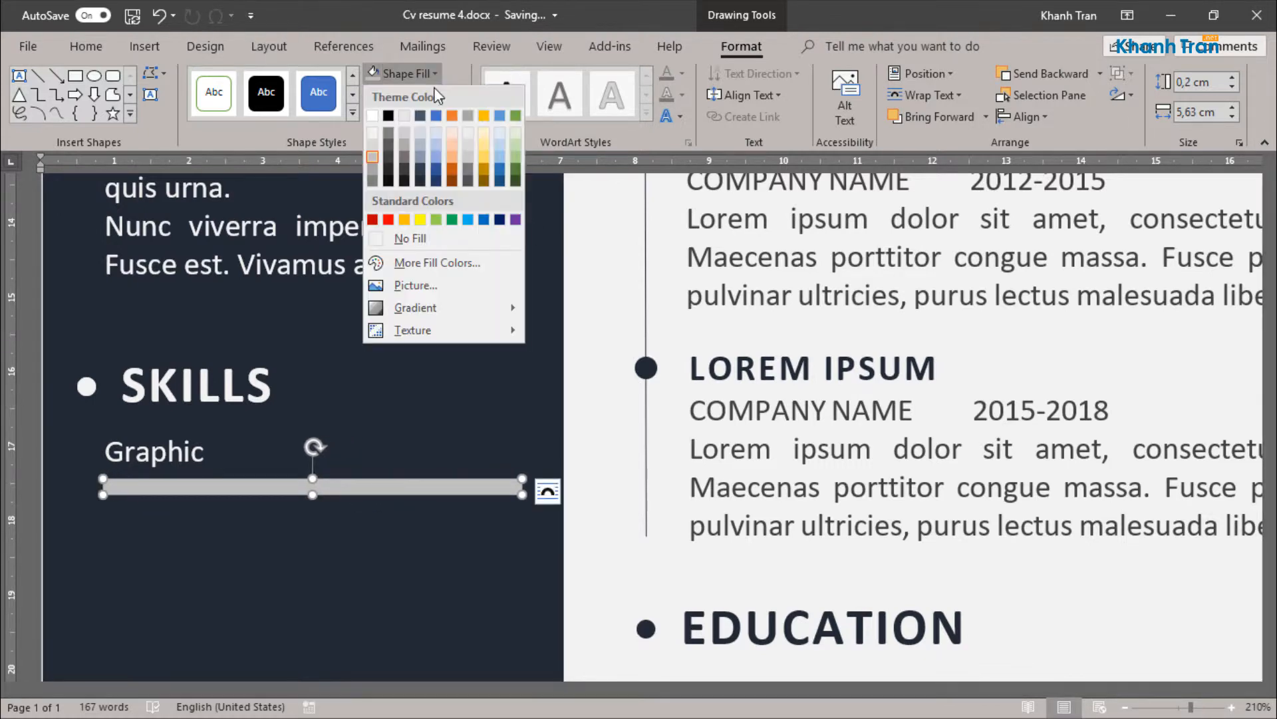
pyautogui.click(483, 220)
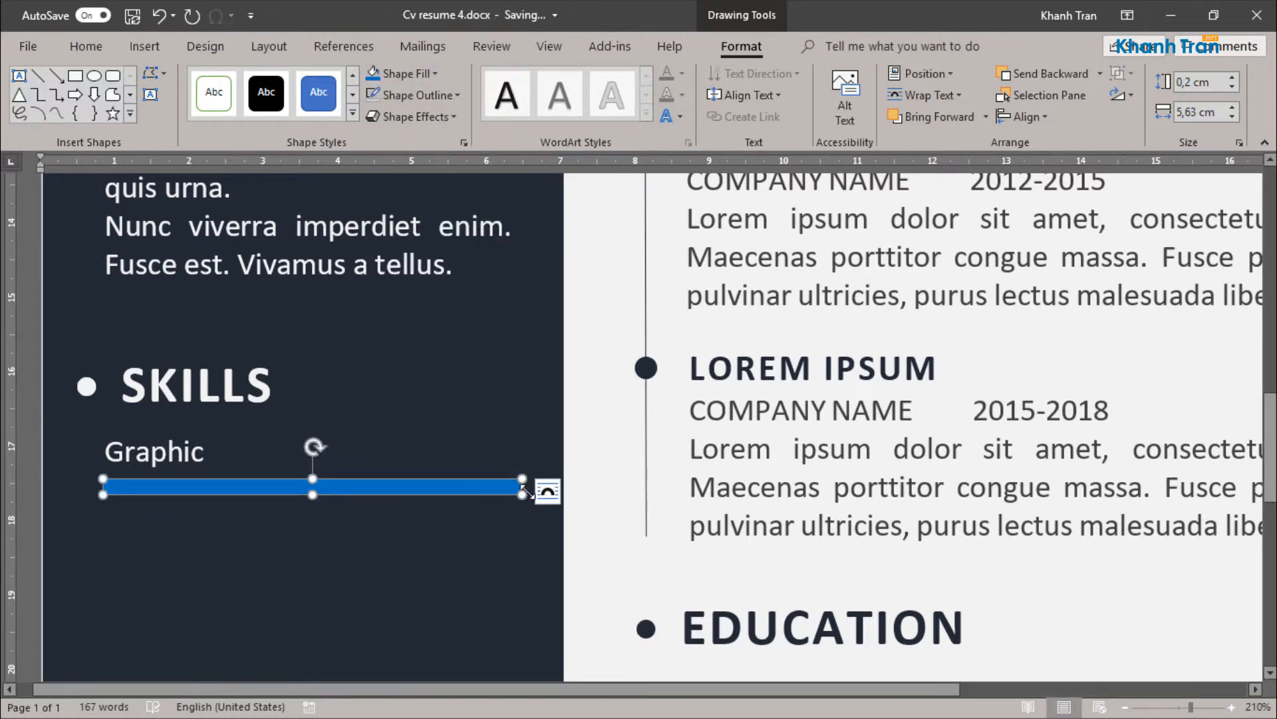
pyautogui.scroll(10, 526, 493)
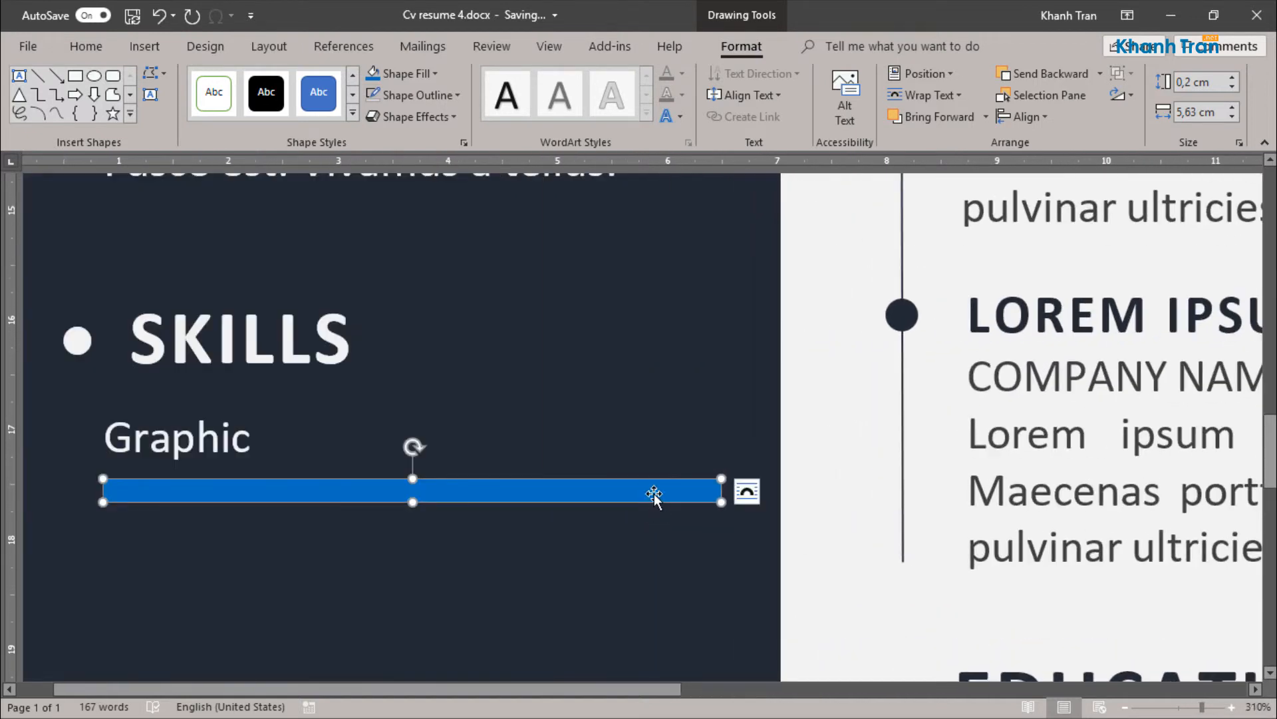
pyautogui.moveTo(721, 491); pyautogui.dragTo(650, 499)
pyautogui.scroll(-12, 736, 490)
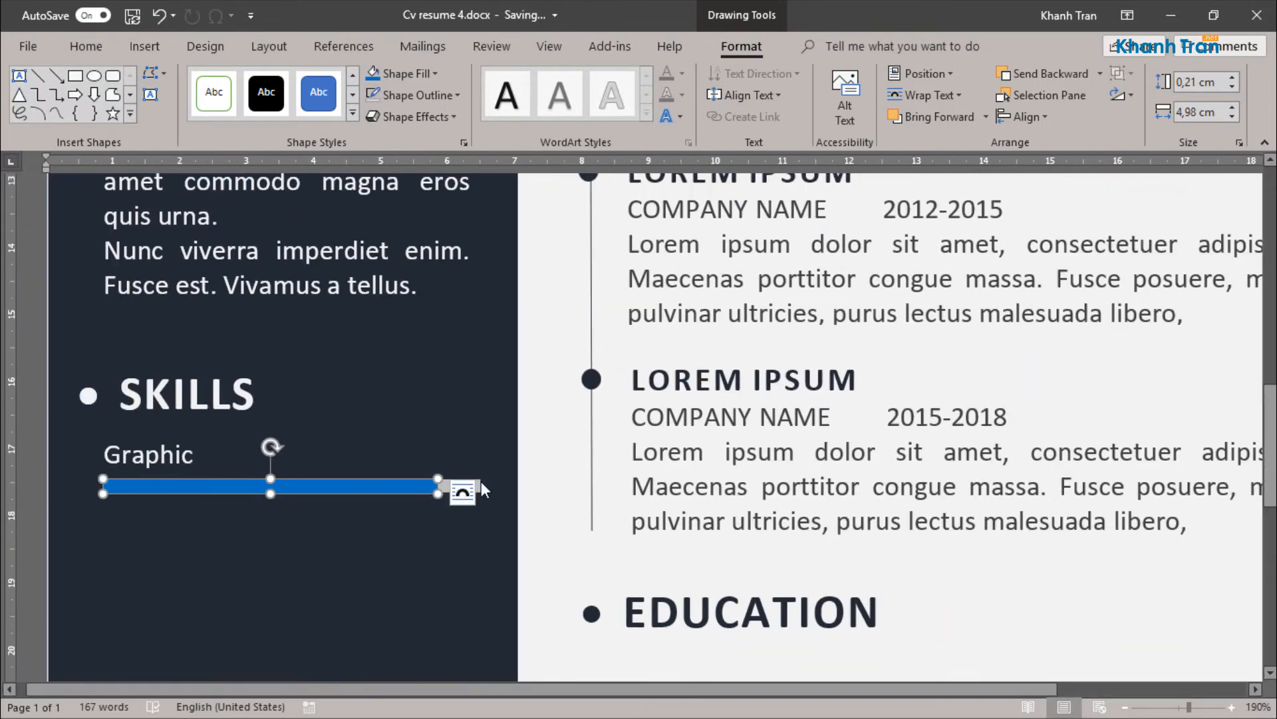
# Step: Group the grey bar, the blue bar and the Graphic text box into one object
pyautogui.click(473, 490)
pyautogui.click(456, 488)
pyautogui.keyDown('shift'); pyautogui.click(418, 488); pyautogui.keyUp('shift')
pyautogui.keyDown('shift'); pyautogui.click(133, 445); pyautogui.keyUp('shift')
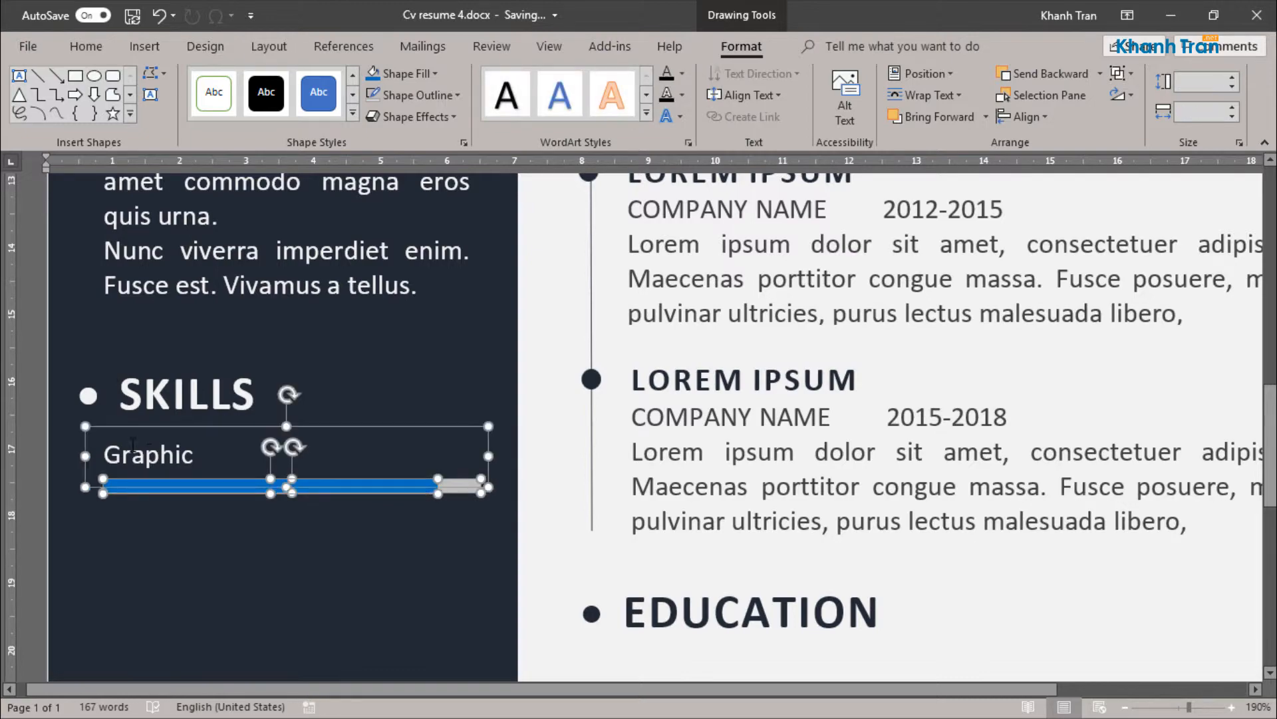
pyautogui.hotkey('ctrl', 'g')
pyautogui.press('Escape')
pyautogui.rightClick(267, 488)
pyautogui.moveTo(407, 291)
pyautogui.click(479, 291)
pyautogui.scroll(-1, 481, 522)
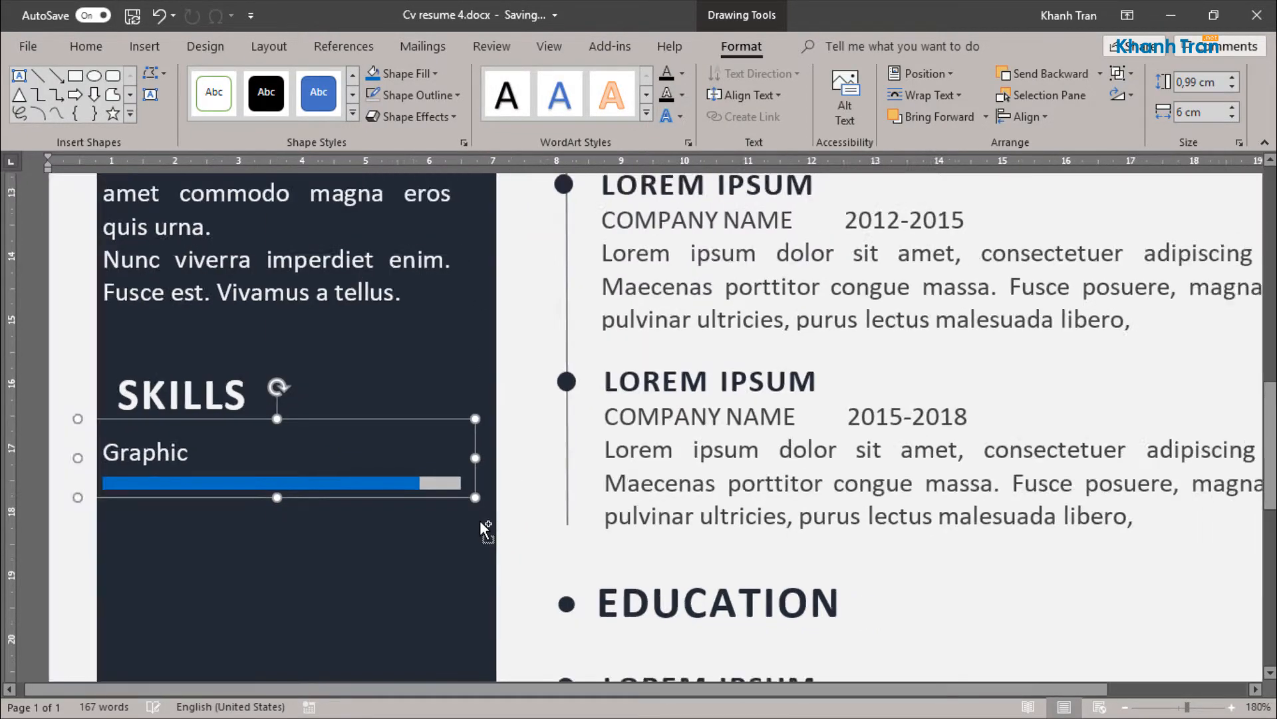
# Step: Set the height of both bars in the Graphic group to 0.3 cm
pyautogui.scroll(-11, 486, 529)
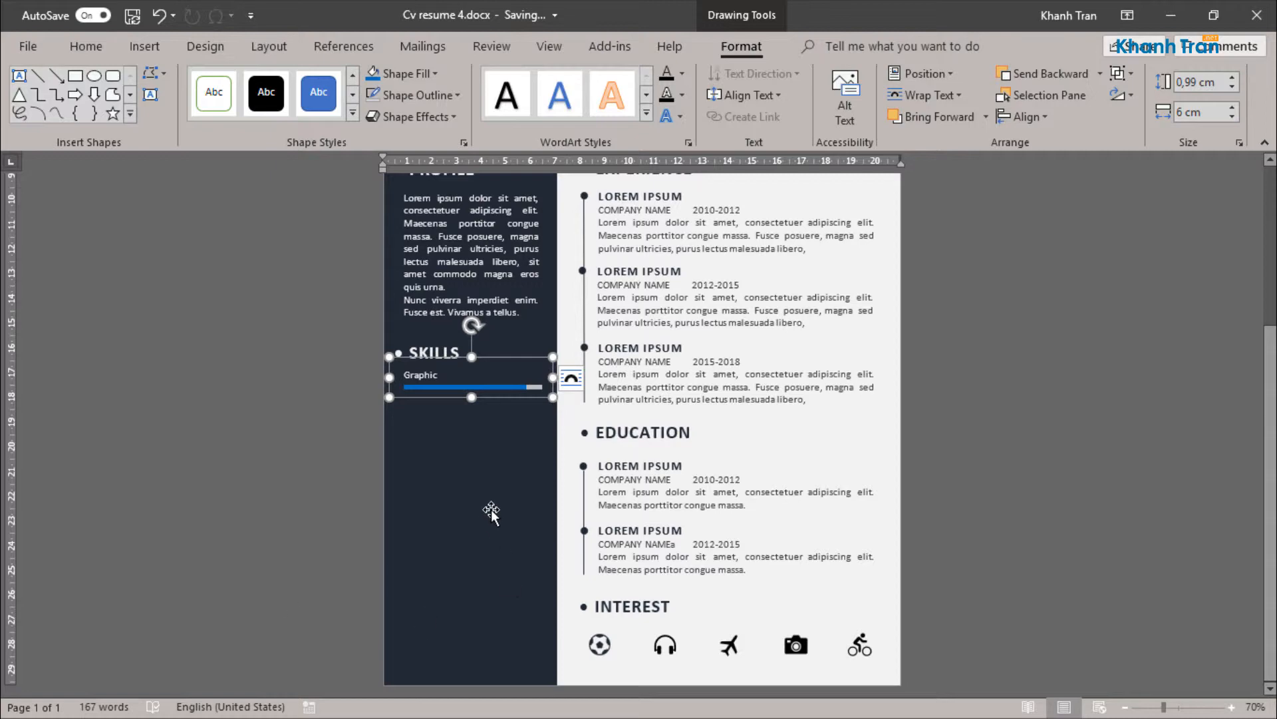
pyautogui.click(507, 387)
pyautogui.scroll(4, 508, 387)
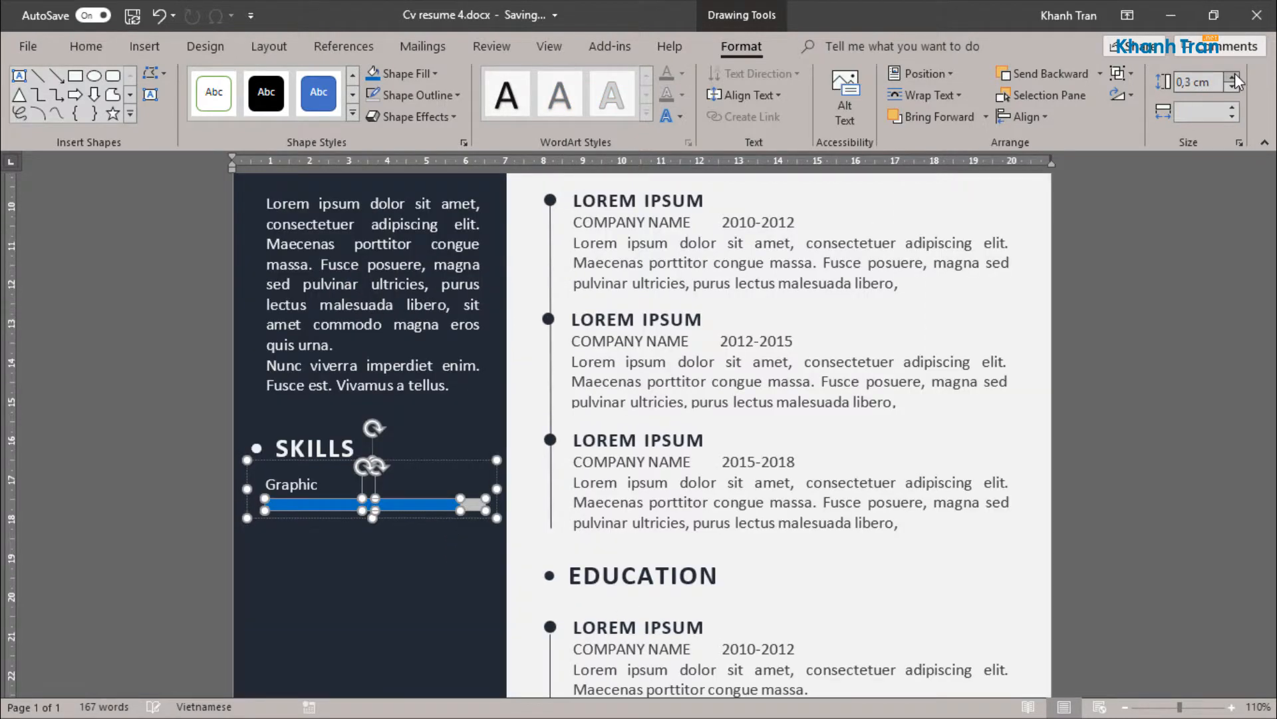
pyautogui.click(662, 520)
# Step: Move the blue and grey bars slightly down inside the Graphic group
pyautogui.scroll(-4, 652, 523)
pyautogui.scroll(-1, 650, 524)
pyautogui.click(386, 260)
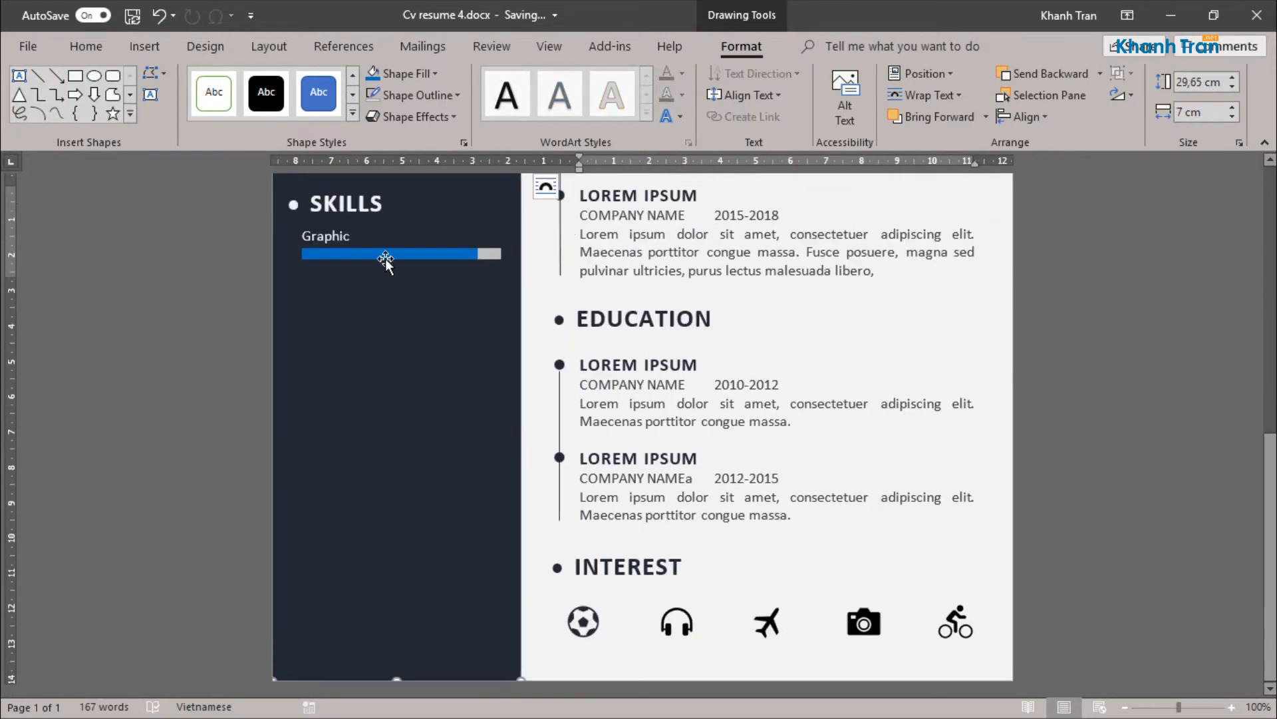
pyautogui.click(386, 258)
pyautogui.click(386, 258)
pyautogui.keyDown('shift'); pyautogui.click(490, 254); pyautogui.keyUp('shift')
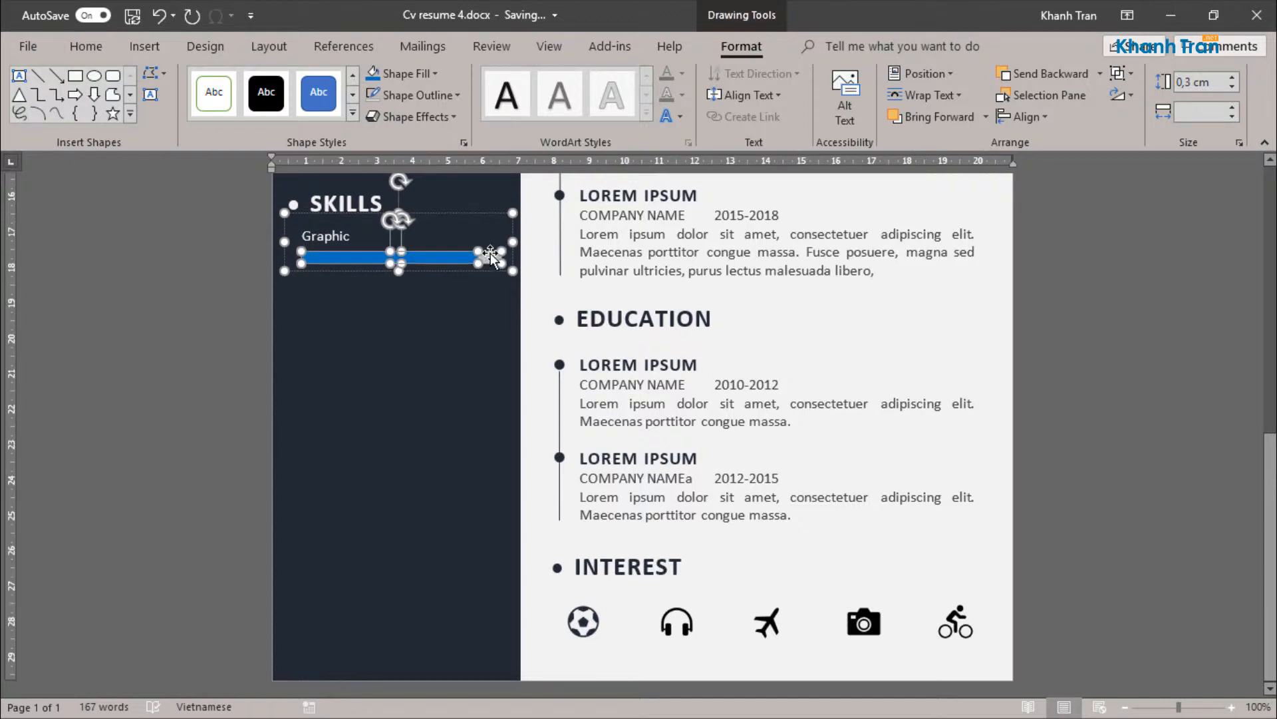
# Step: Duplicate the Graphic skill group three times and stack the copies below the original under the SKILLS heading
pyautogui.click(430, 355)
pyautogui.click(437, 244)
pyautogui.moveTo(430, 271); pyautogui.dragTo(442, 425)
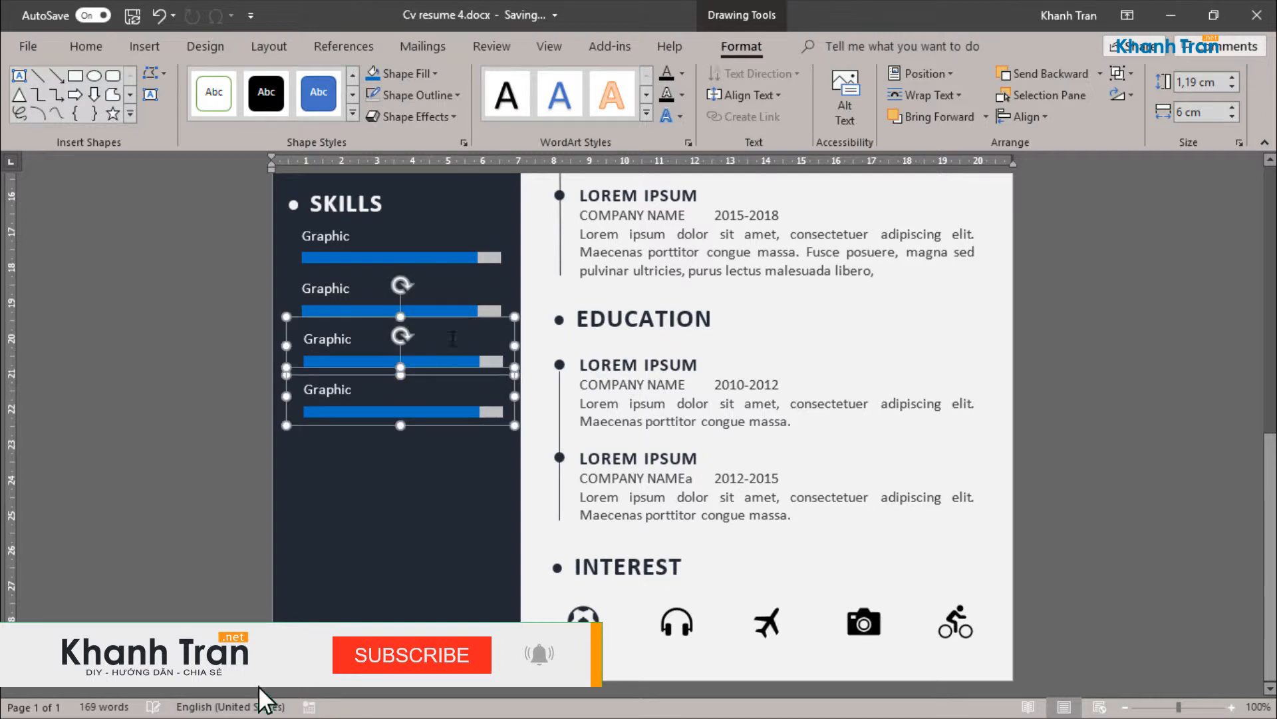
# Step: Distribute the four skill groups vertically and align them along their left edges
pyautogui.keyDown('shift'); pyautogui.click(453, 292); pyautogui.keyUp('shift')
pyautogui.keyDown('shift'); pyautogui.click(453, 240); pyautogui.keyUp('shift')
pyautogui.click(1022, 116)
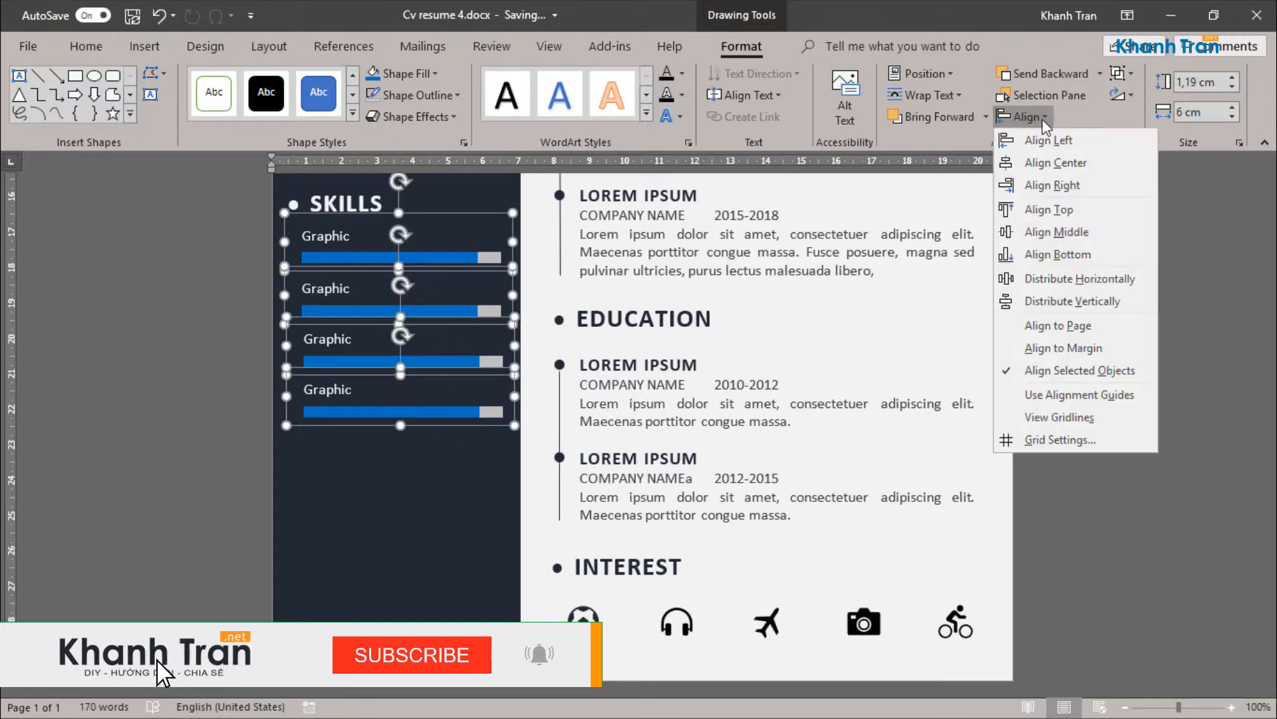
pyautogui.click(1030, 301)
pyautogui.click(1023, 116)
pyautogui.click(1022, 116)
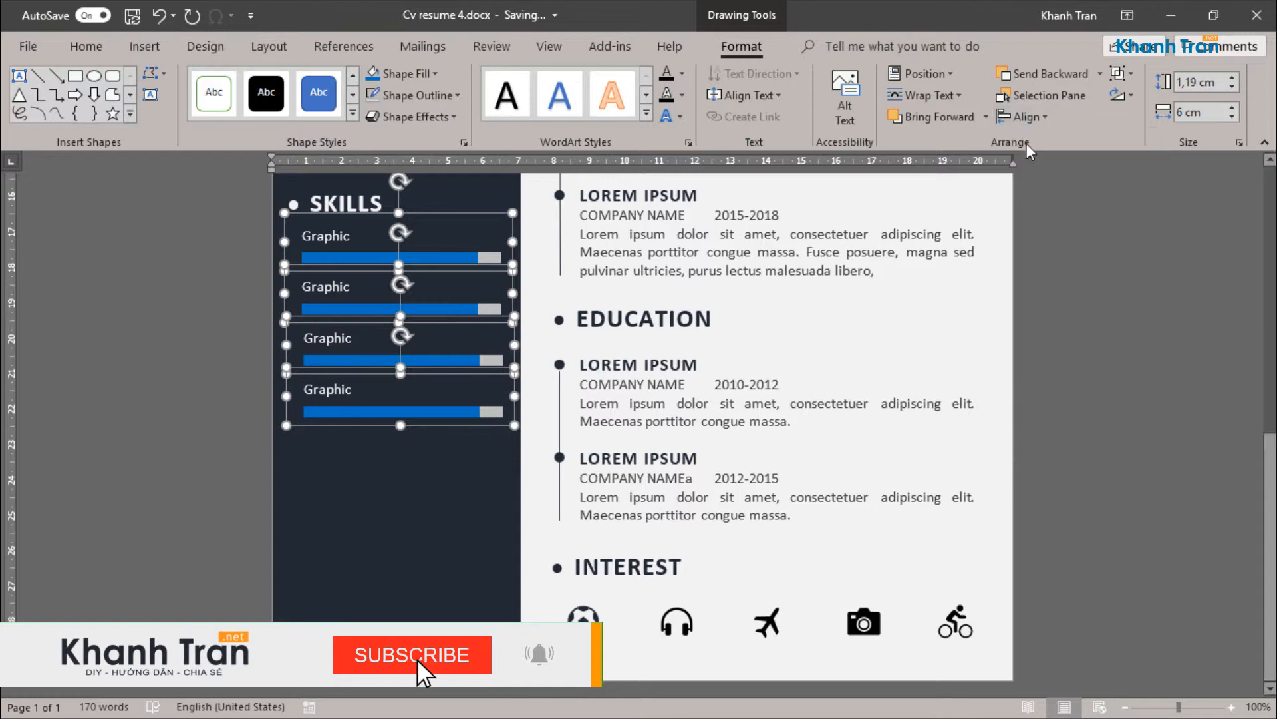
# Step: Rename the second skill as Animation and shorten its blue bar slightly from the right
pyautogui.doubleClick(326, 287)
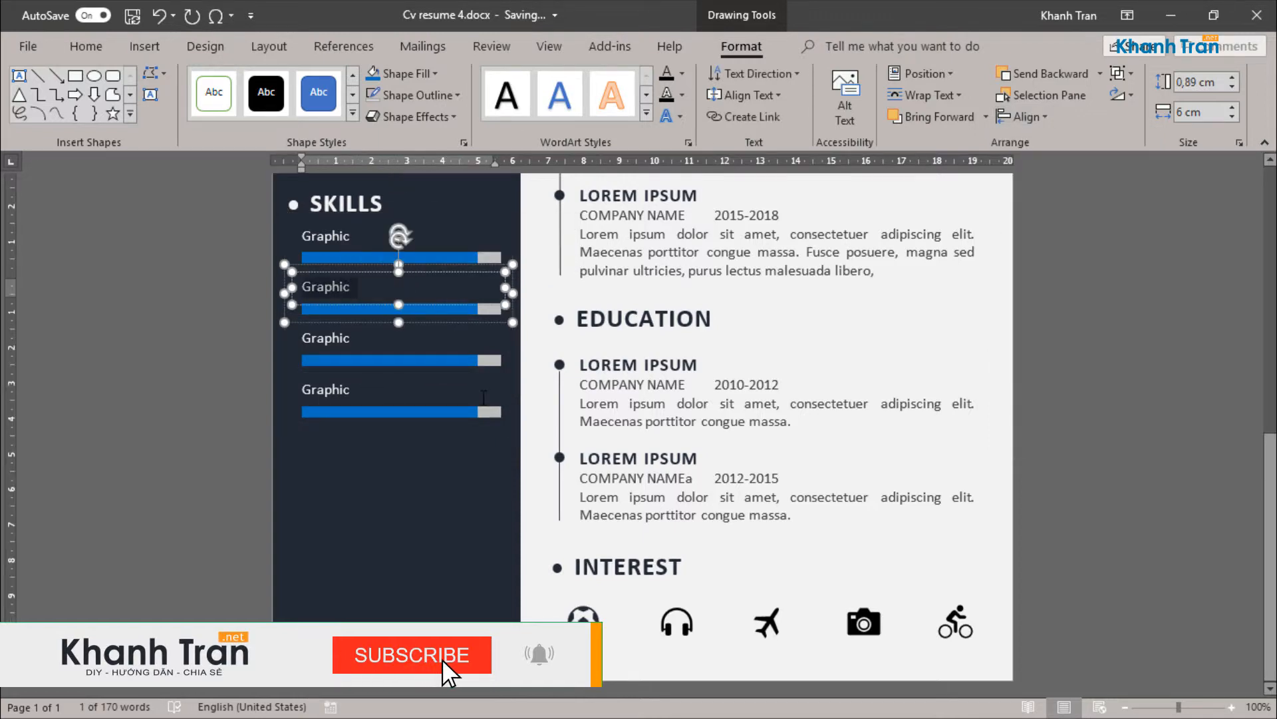
pyautogui.write('Animation')
pyautogui.press('Escape')
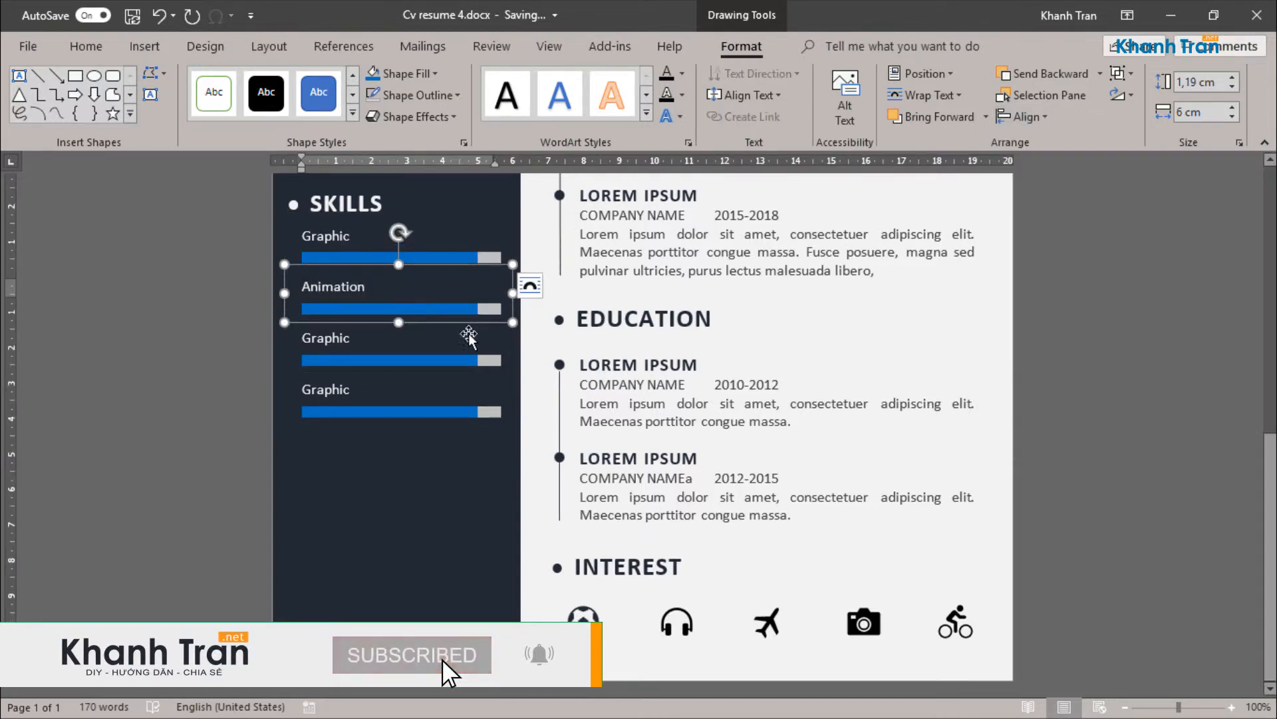
pyautogui.click(477, 310)
pyautogui.moveTo(478, 310); pyautogui.dragTo(457, 312)
# Step: Rename the third skill as Drawing and shorten its blue bar from the right to less than the Animation bar
pyautogui.doubleClick(325, 338)
pyautogui.write('Drawi')
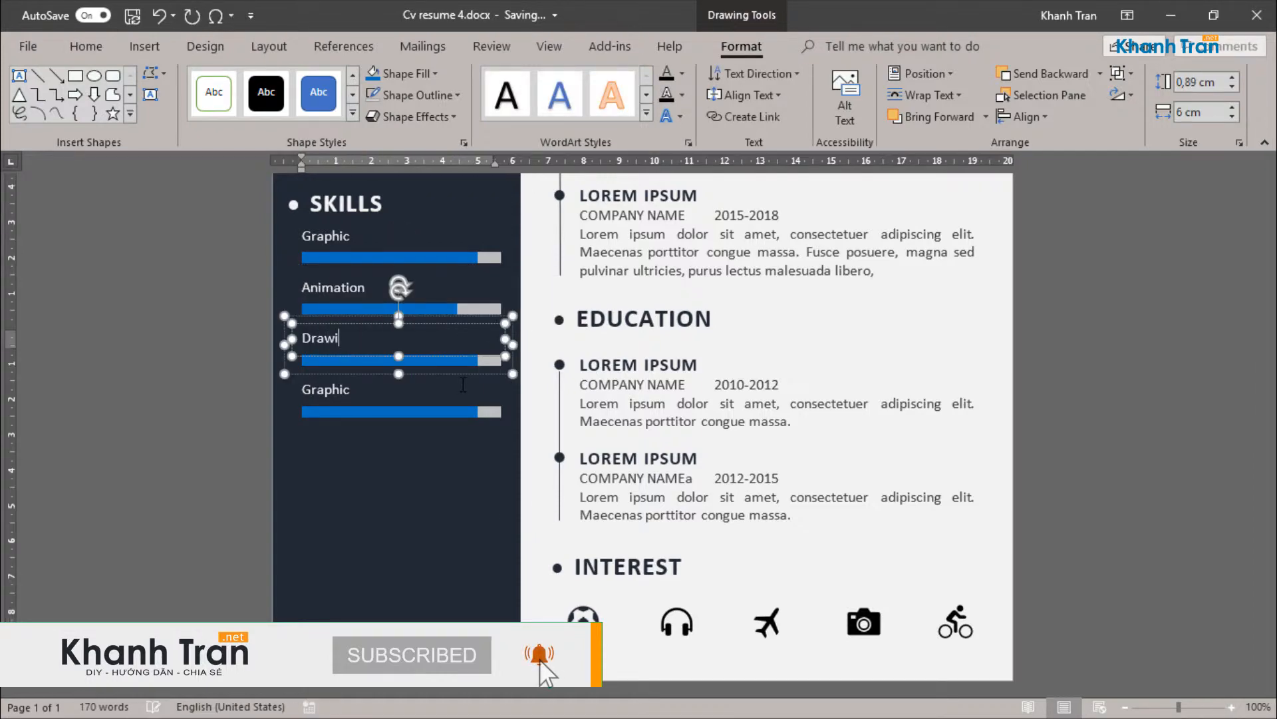
pyautogui.write('ng')
pyautogui.click(472, 362)
pyautogui.moveTo(478, 359)
pyautogui.mouseDown()
pyautogui.moveTo(428, 362)
pyautogui.moveTo(440, 361)
pyautogui.mouseUp()
# Step: Rename the fourth skill as Web Design
pyautogui.click(341, 393)
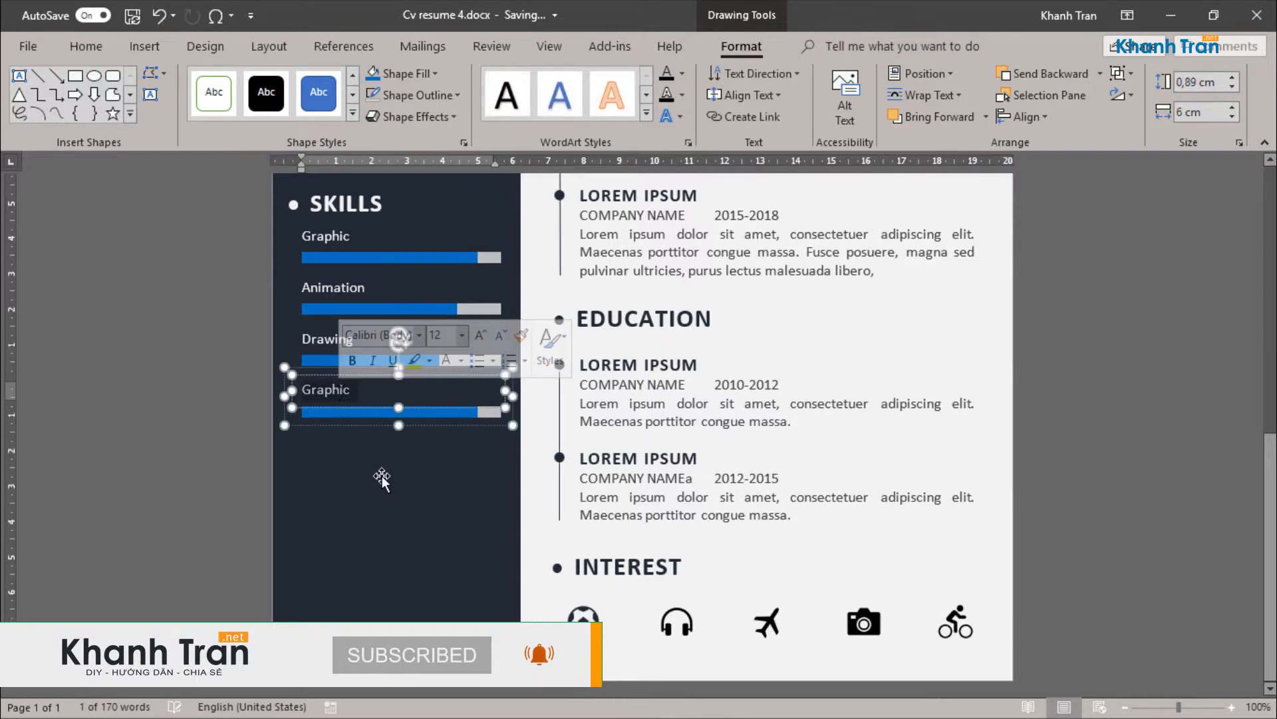
pyautogui.write('We')
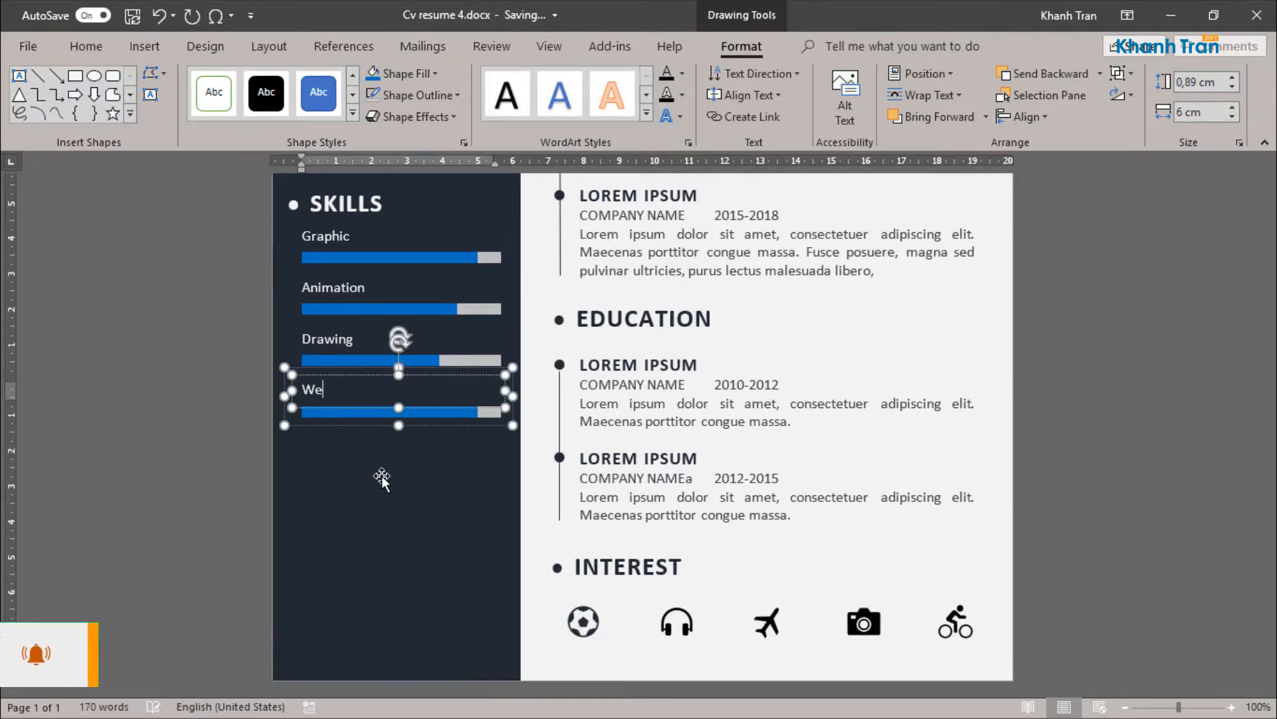
pyautogui.write('b Design')
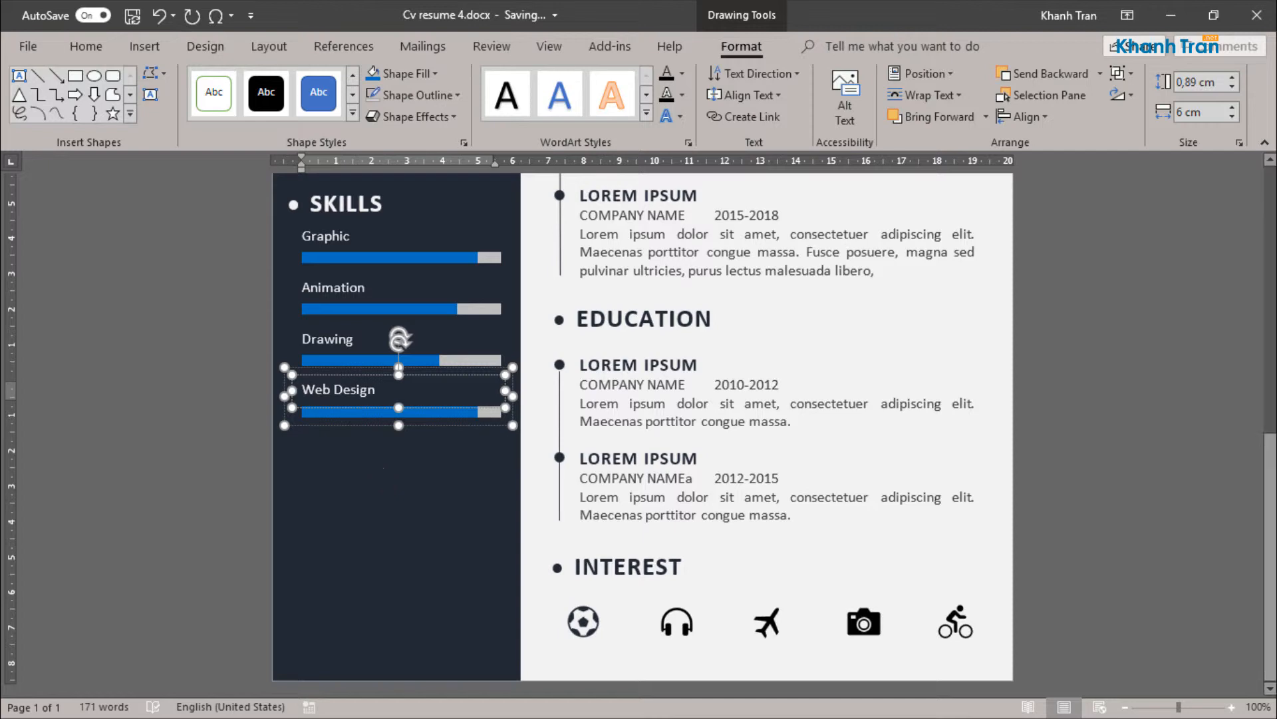
pyautogui.click(710, 404)
# Step: Duplicate the SKILLS heading and place the copy in the sidebar below the Web Design bar
pyautogui.scroll(-3, 453, 453)
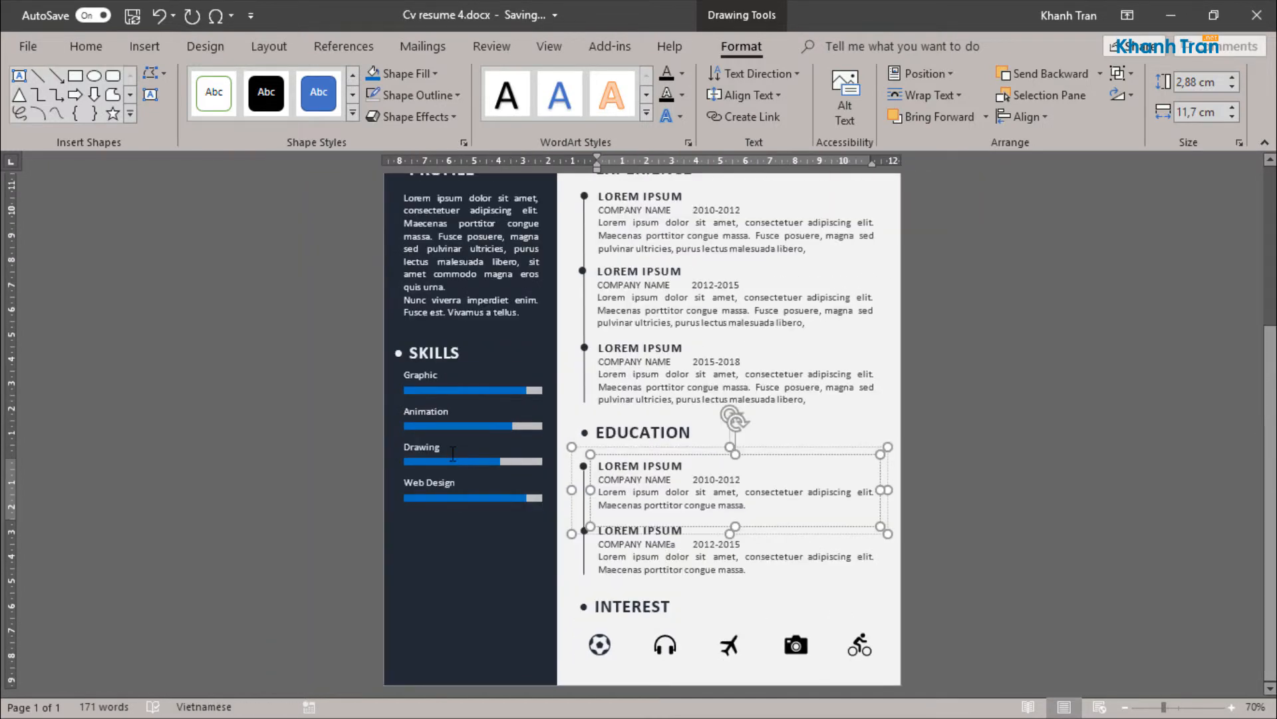
pyautogui.scroll(-3, 590, 386)
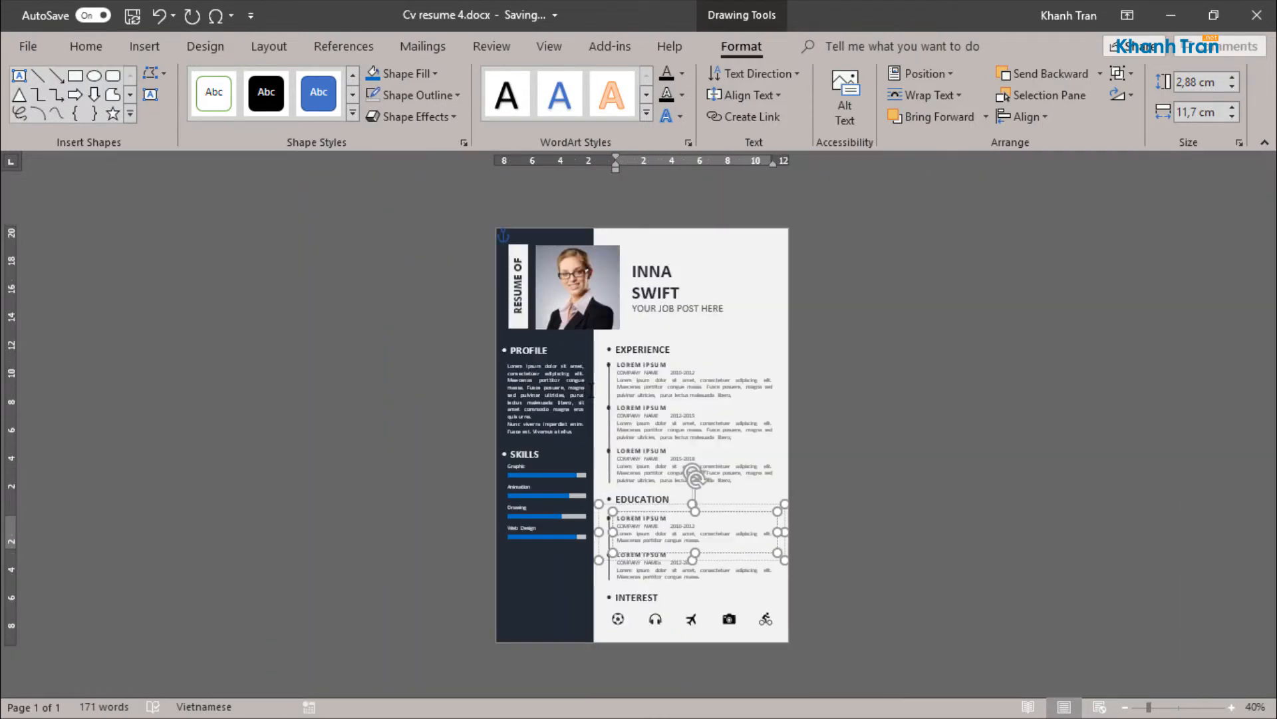
pyautogui.scroll(3, 547, 585)
pyautogui.scroll(-1, 541, 568)
pyautogui.click(430, 351)
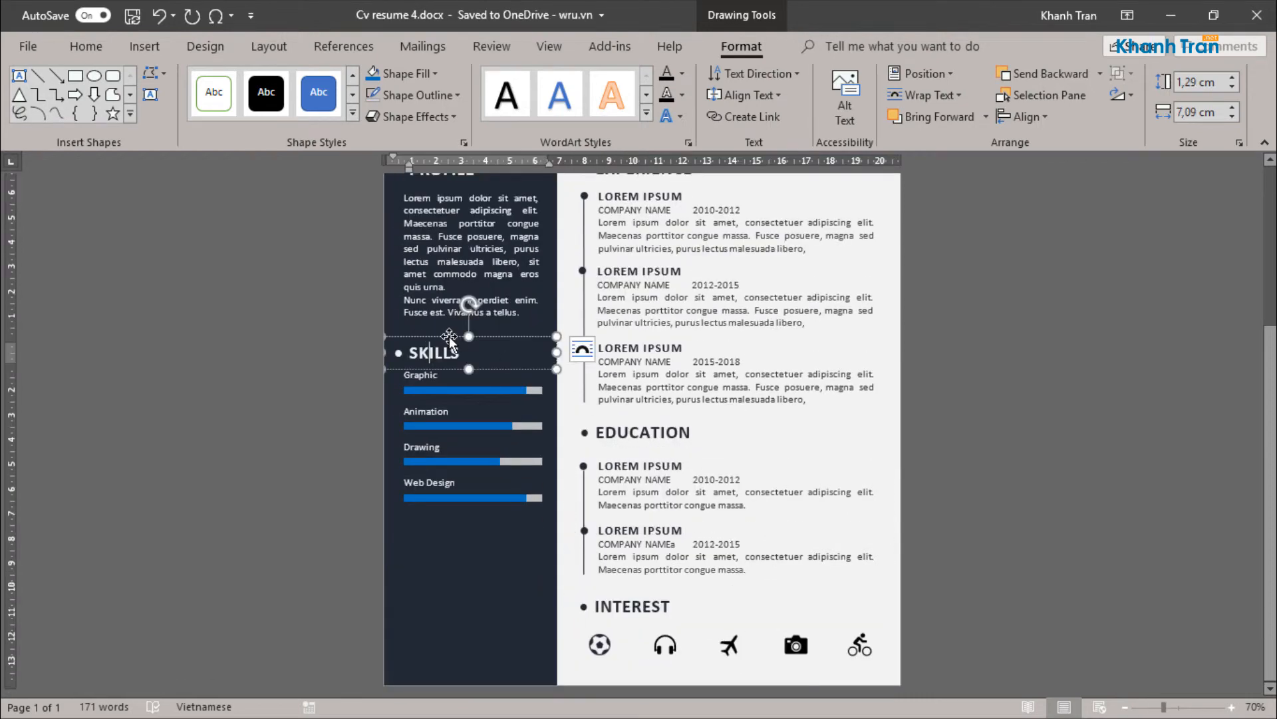
pyautogui.moveTo(449, 338); pyautogui.dragTo(451, 513)
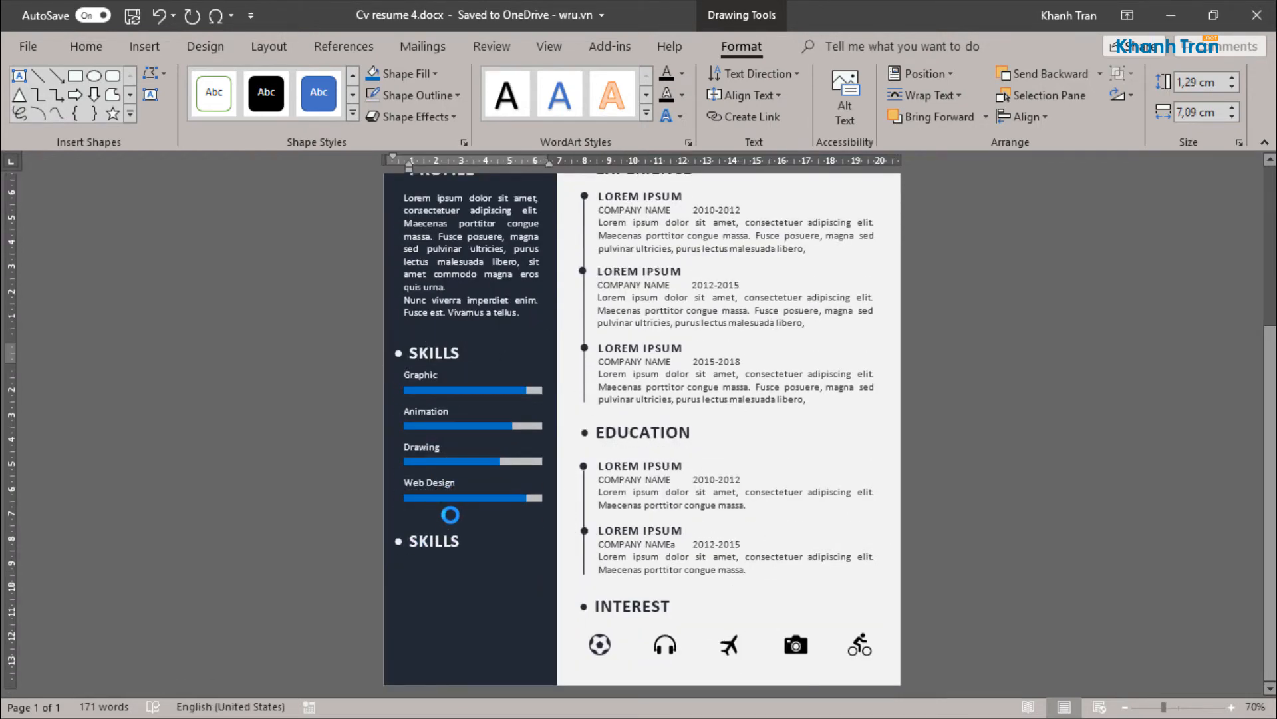
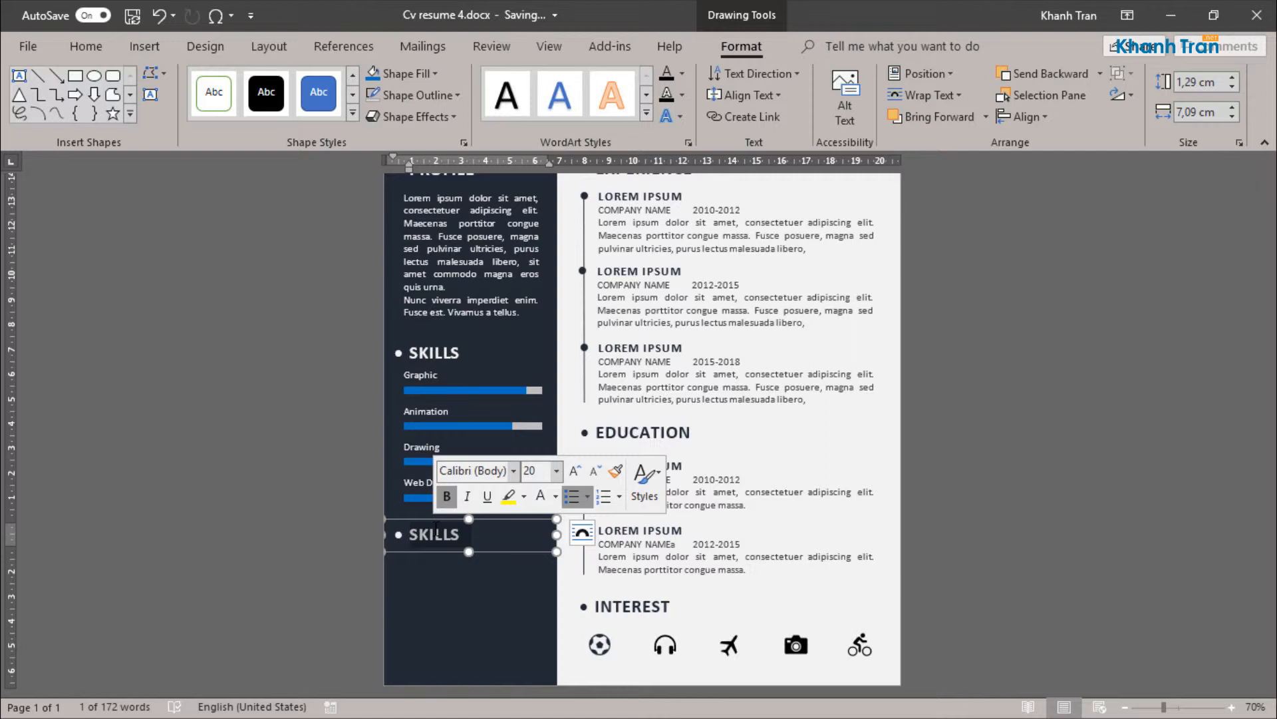
# Step: Retitle the copied sidebar heading below the skill bars as CONTACT ME in uppercase
pyautogui.write('contact')
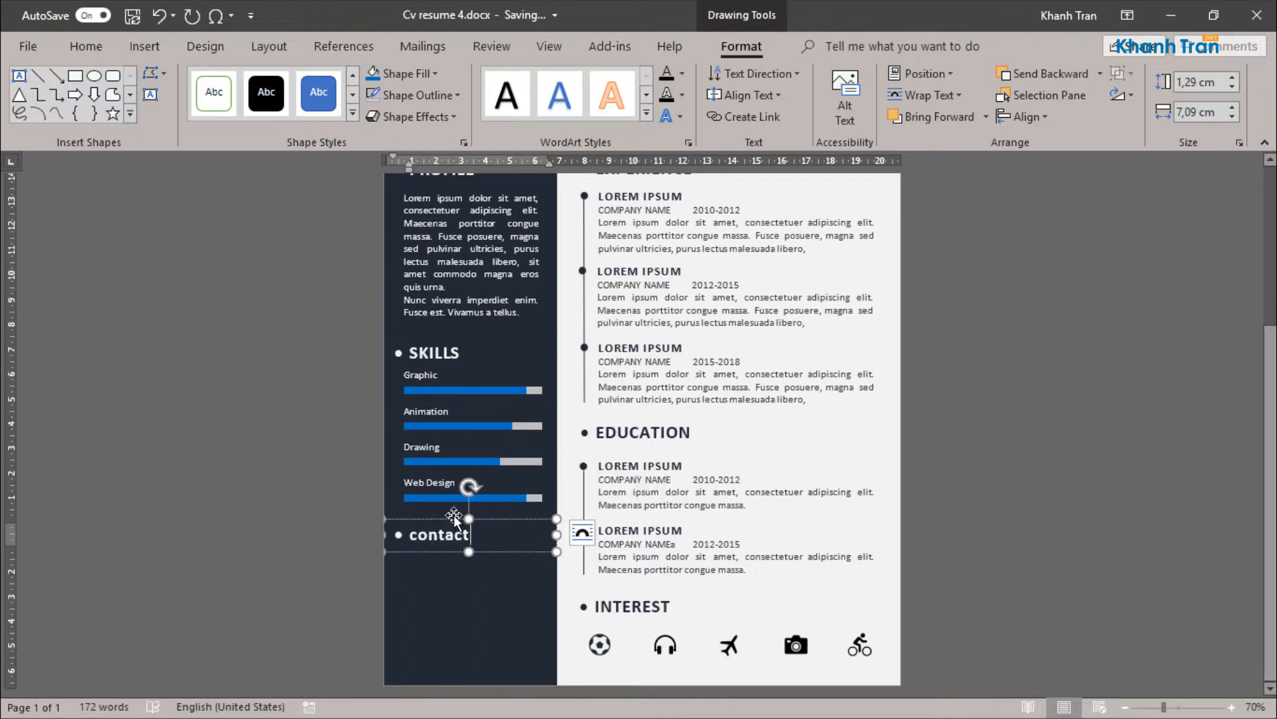
pyautogui.click(452, 519)
pyautogui.click(435, 73)
pyautogui.click(86, 46)
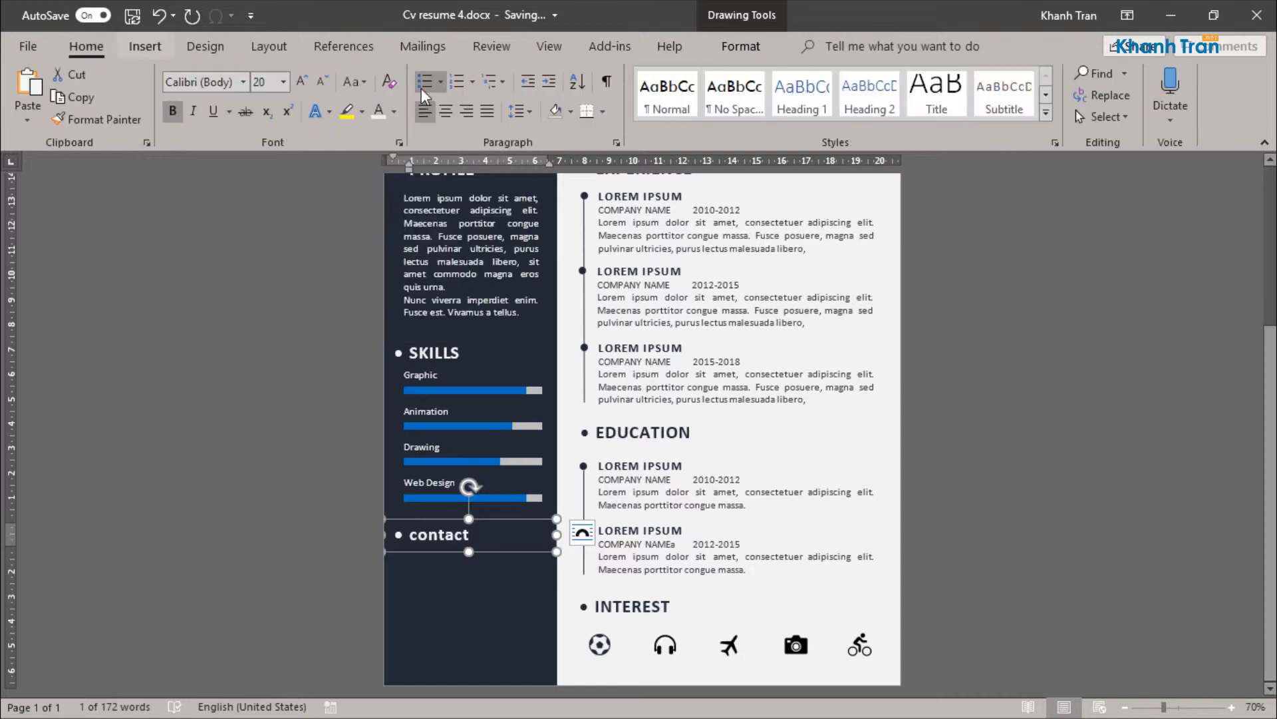
pyautogui.click(354, 81)
pyautogui.click(373, 147)
pyautogui.click(495, 610)
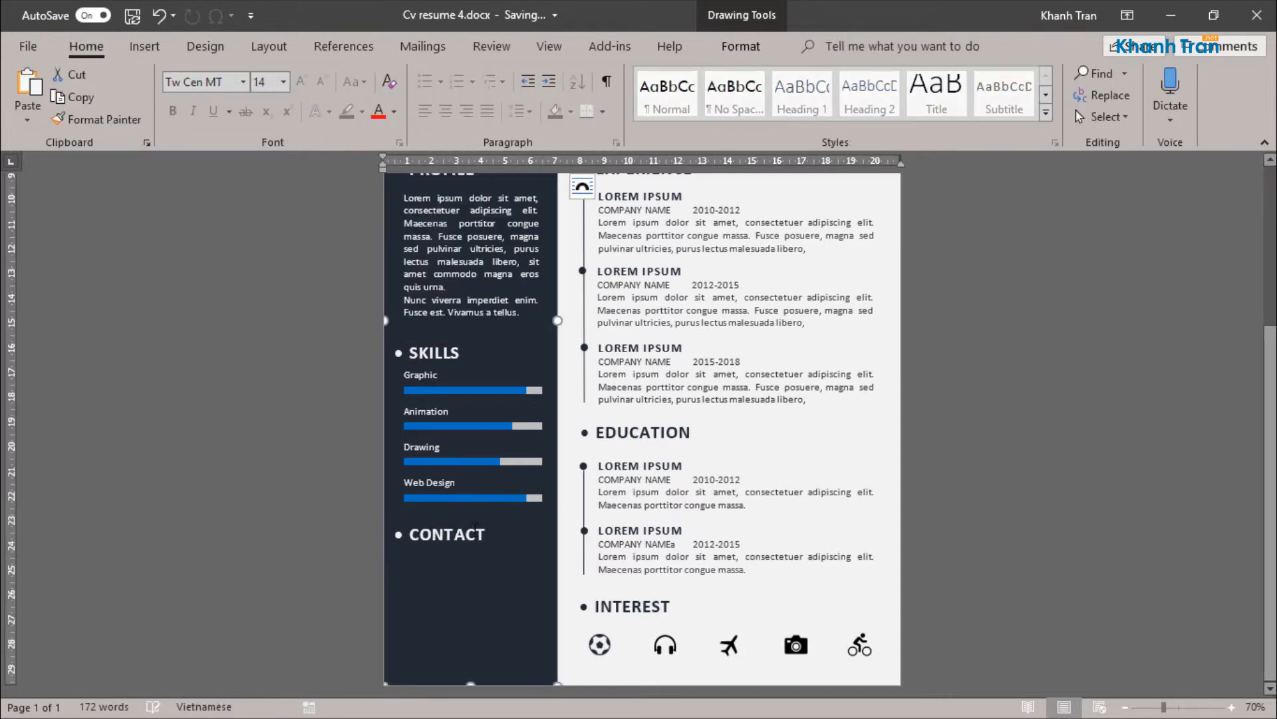
pyautogui.click(486, 534)
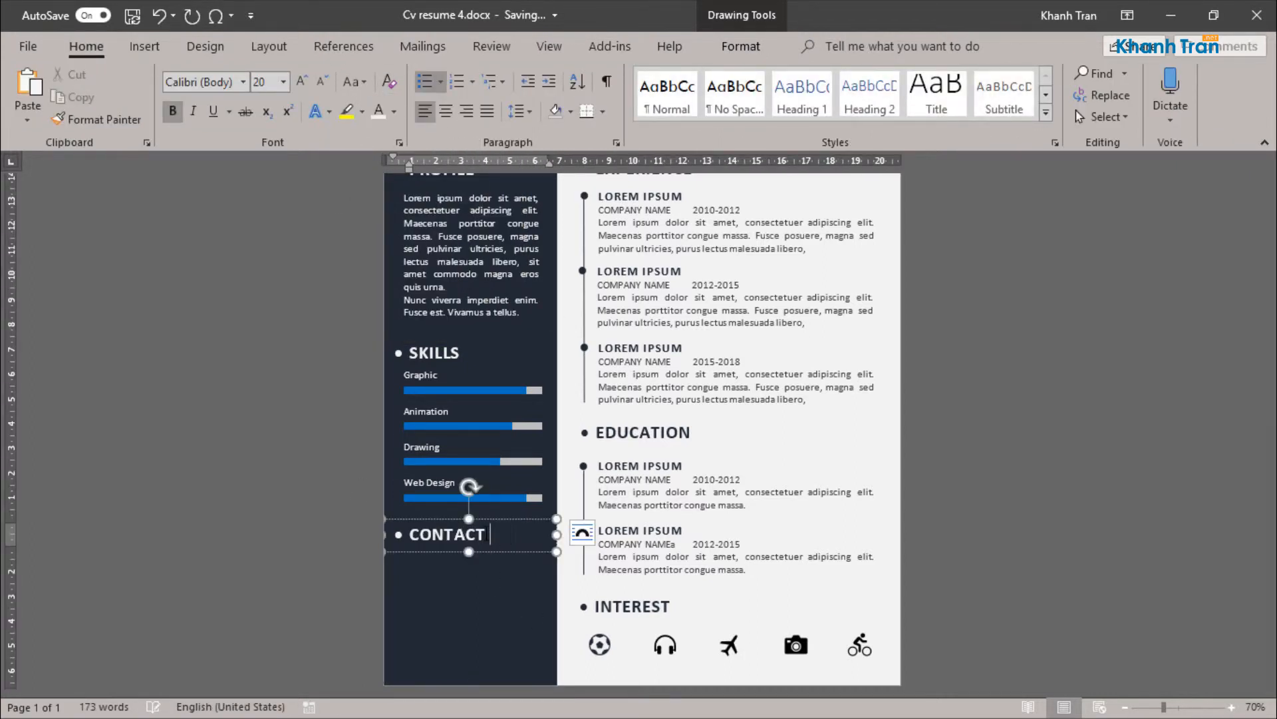
pyautogui.click(625, 544)
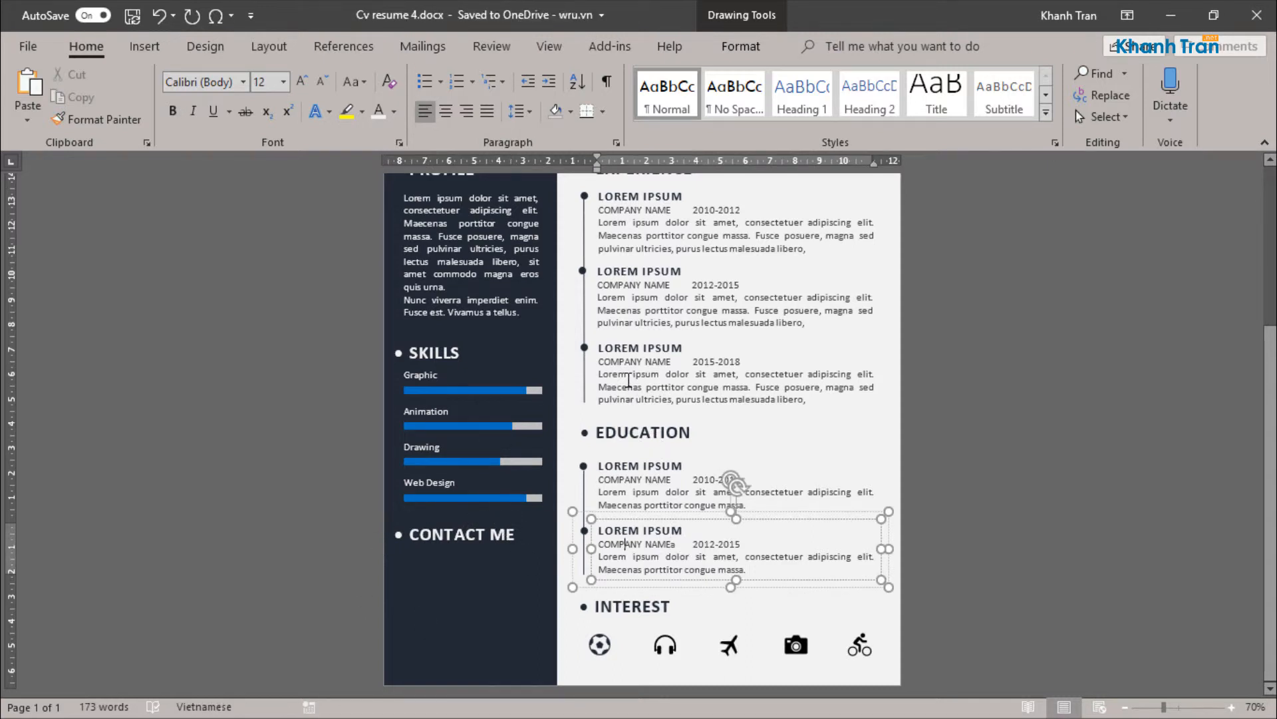
# Step: Duplicate the PROFILE paragraph text box and place the copy directly below the CONTACT ME heading
pyautogui.click(433, 374)
pyautogui.click(455, 223)
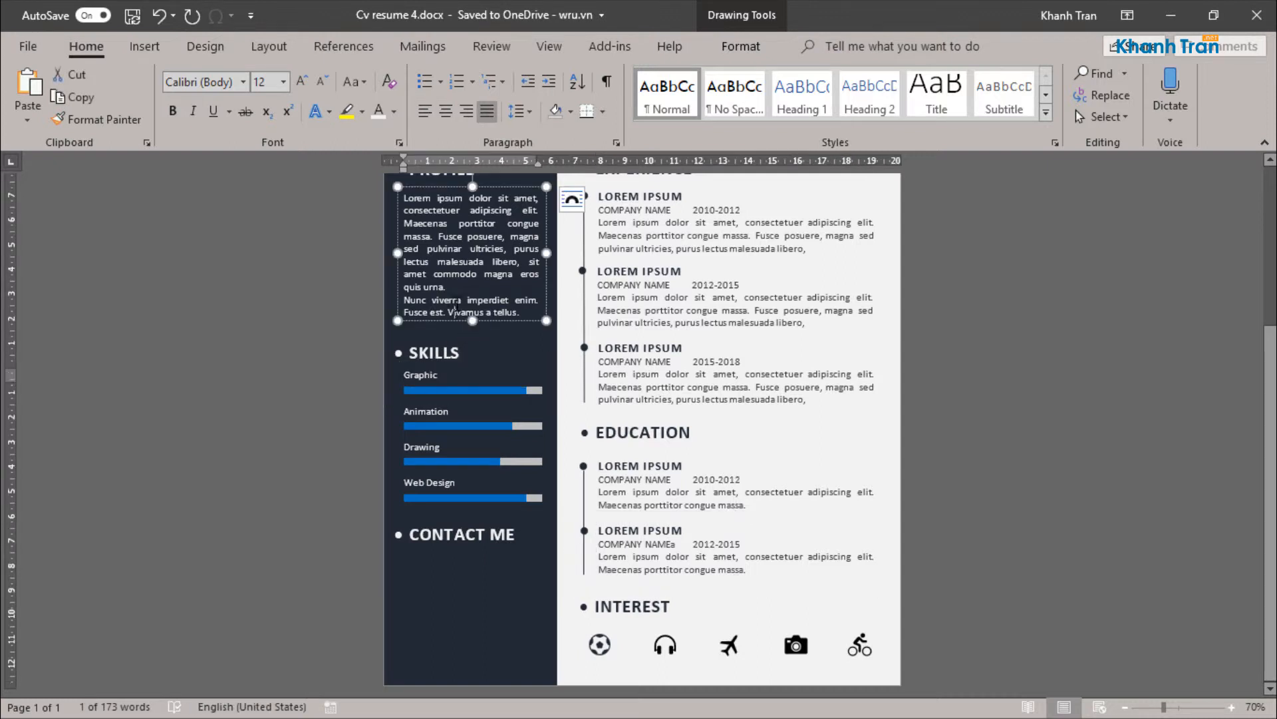
pyautogui.moveTo(458, 189); pyautogui.dragTo(451, 470)
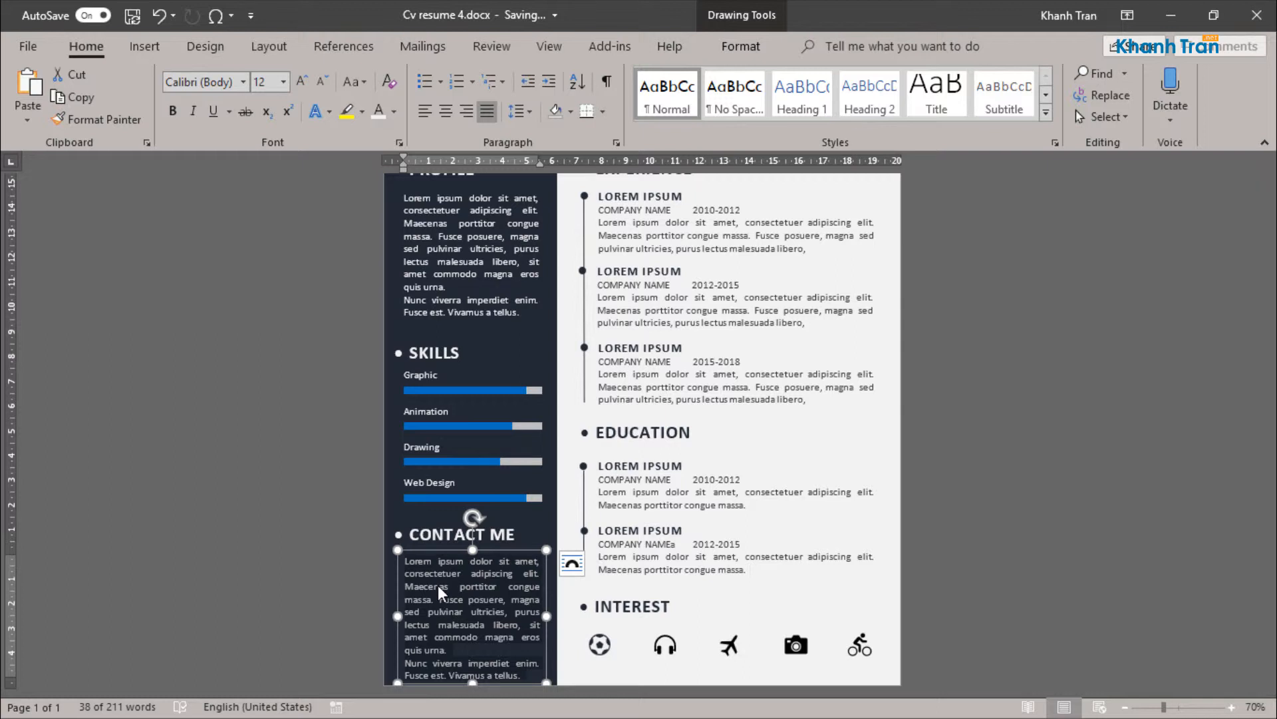
# Step: Replace the copied paragraph with the label Address in bold 14 pt and start a new line below it
pyautogui.write('Ad')
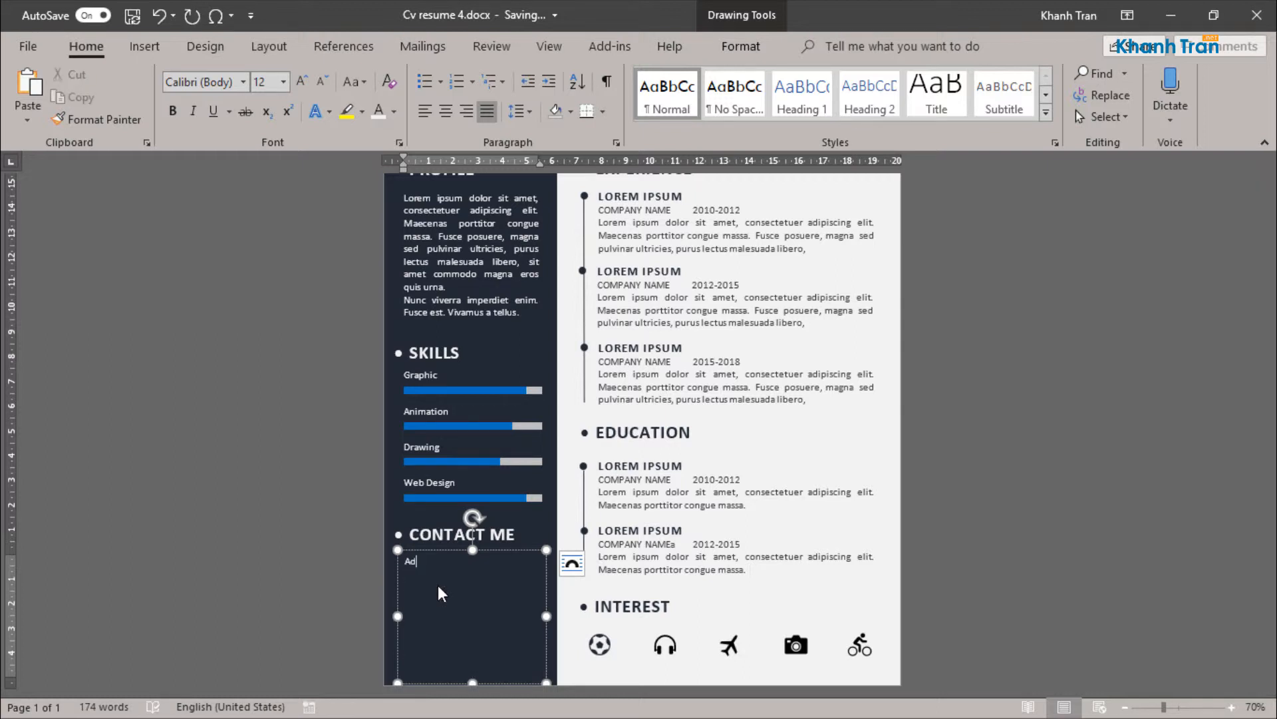
pyautogui.write('dress')
pyautogui.tripleClick(423, 562)
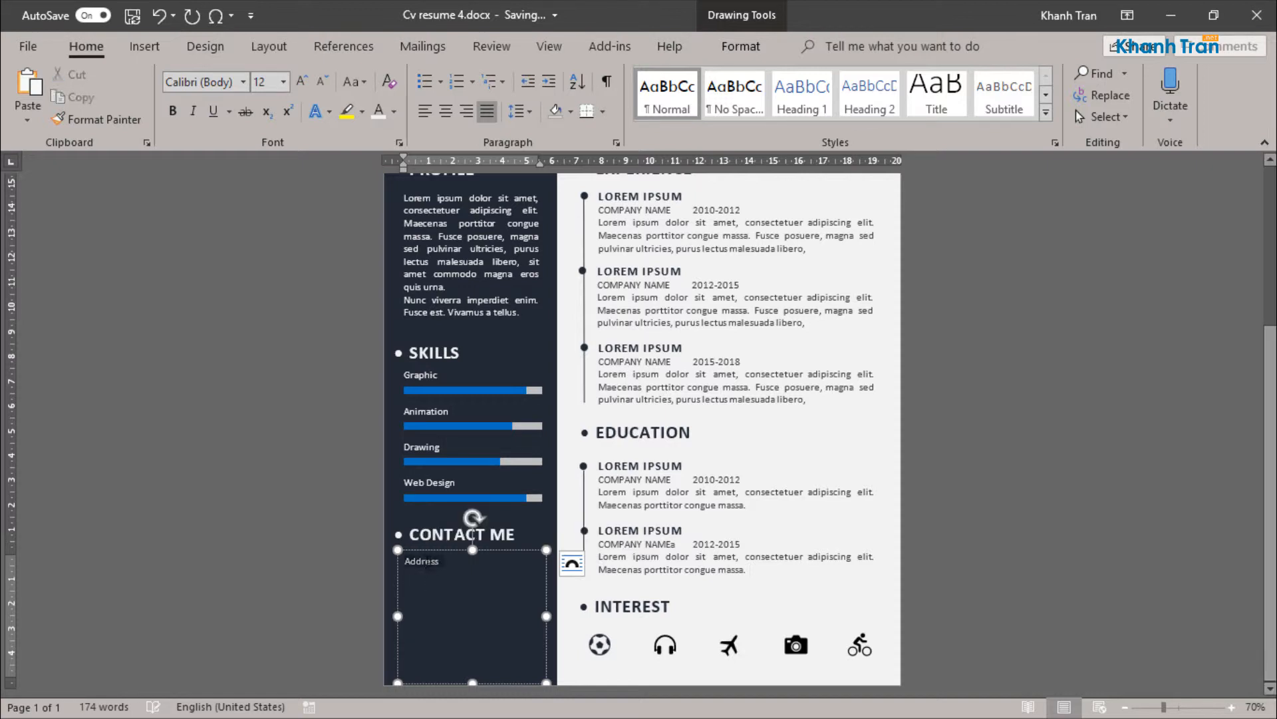
pyautogui.click(261, 81)
pyautogui.write('14')
pyautogui.press('Return')
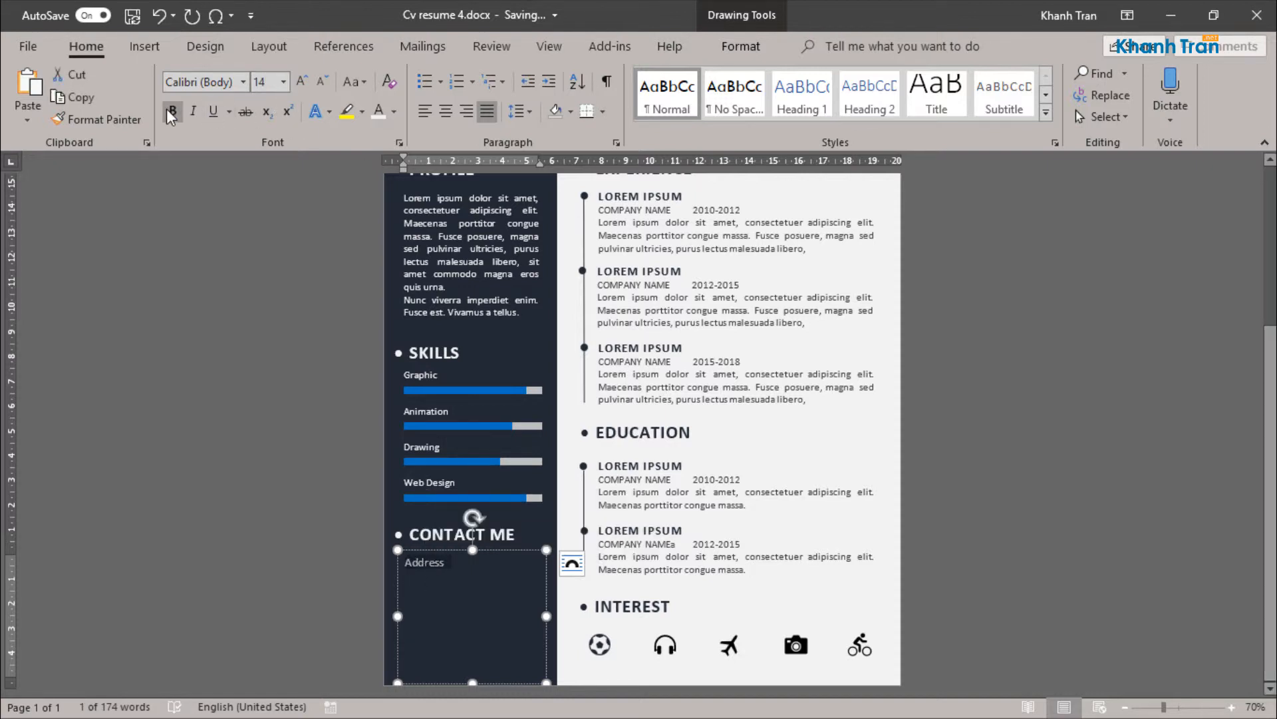
pyautogui.click(450, 562)
pyautogui.press('Return')
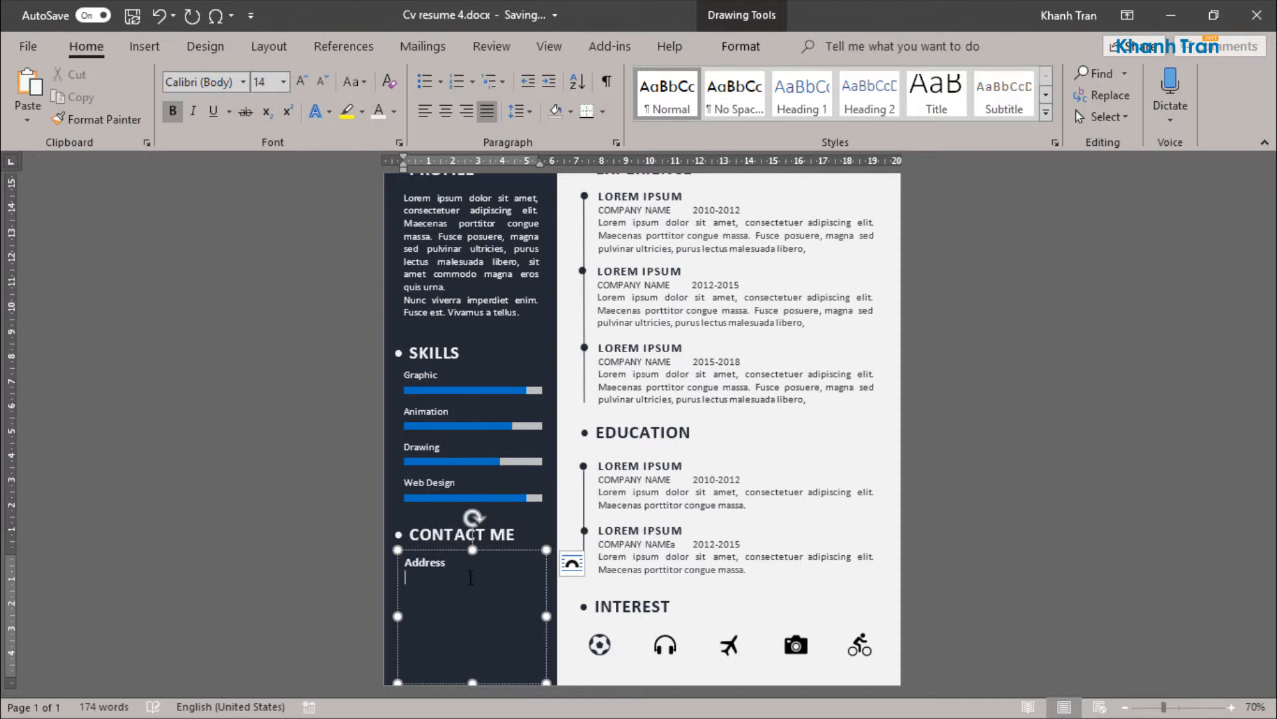
# Step: Enter a placeholder postal address line under the Address label and fit the text box height to its three lines
pyautogui.moveTo(472, 682); pyautogui.dragTo(472, 598)
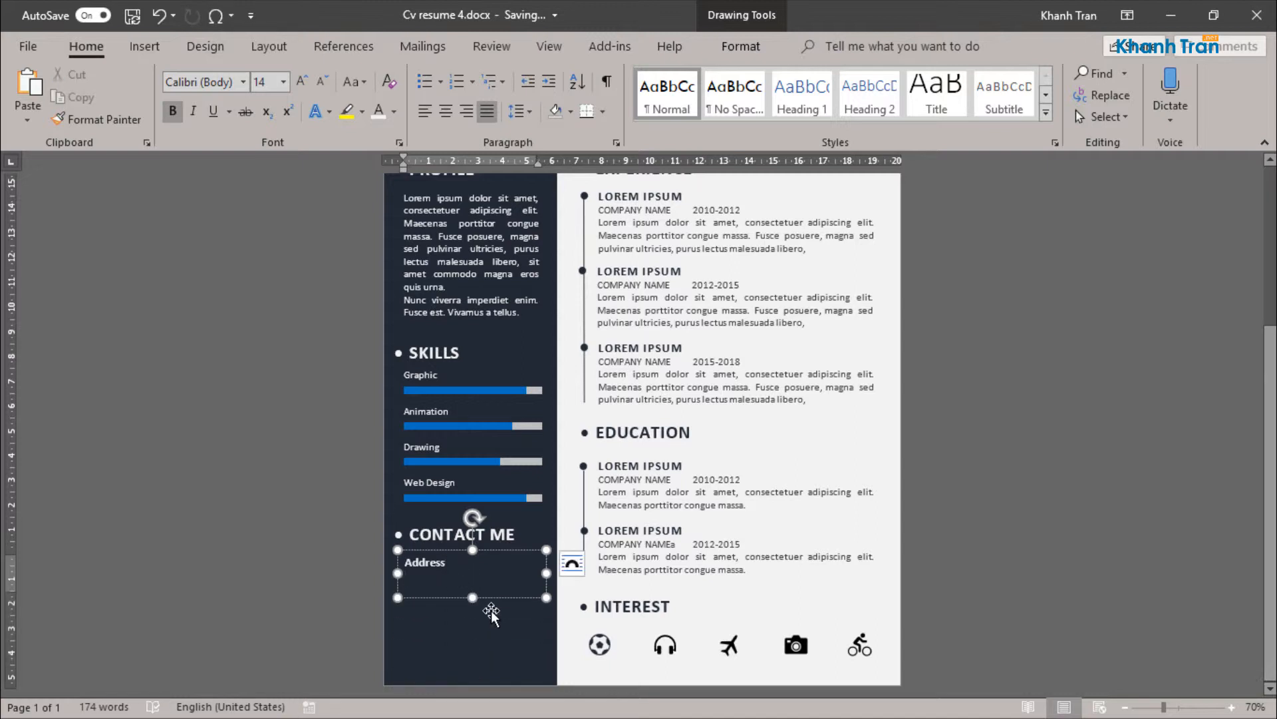
pyautogui.write('Your ')
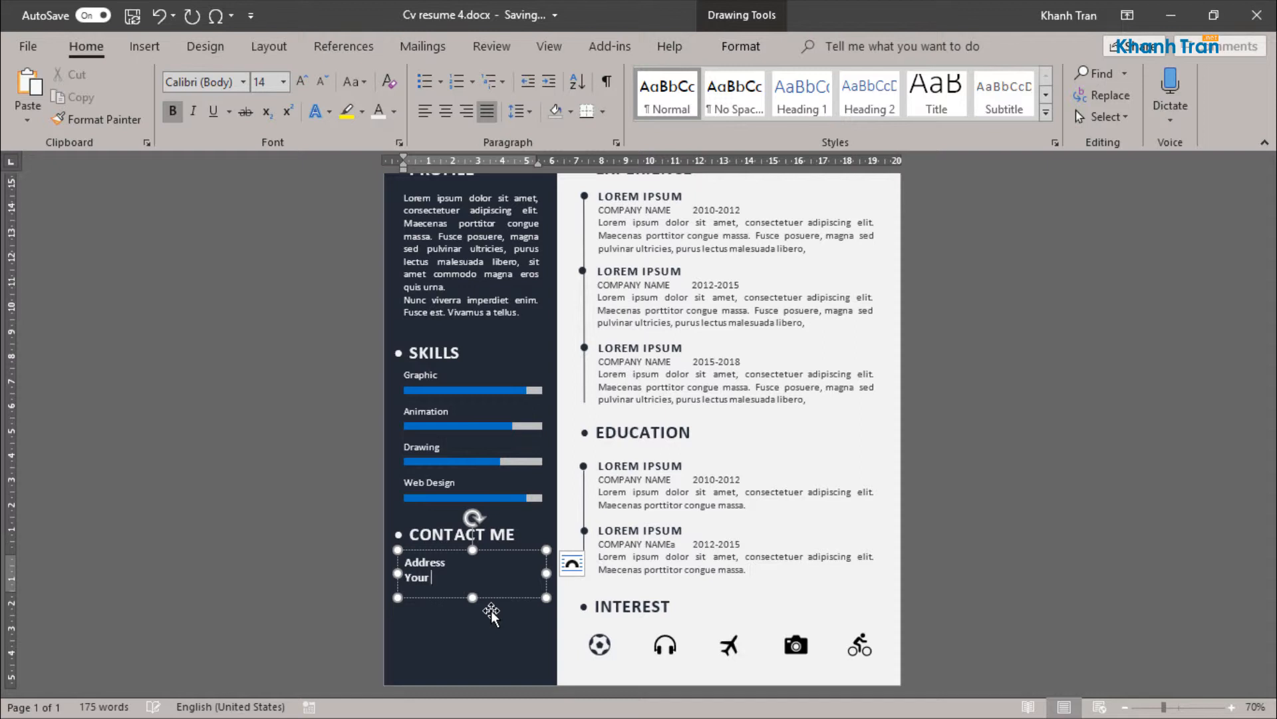
pyautogui.write('Address.........., New York, USA')
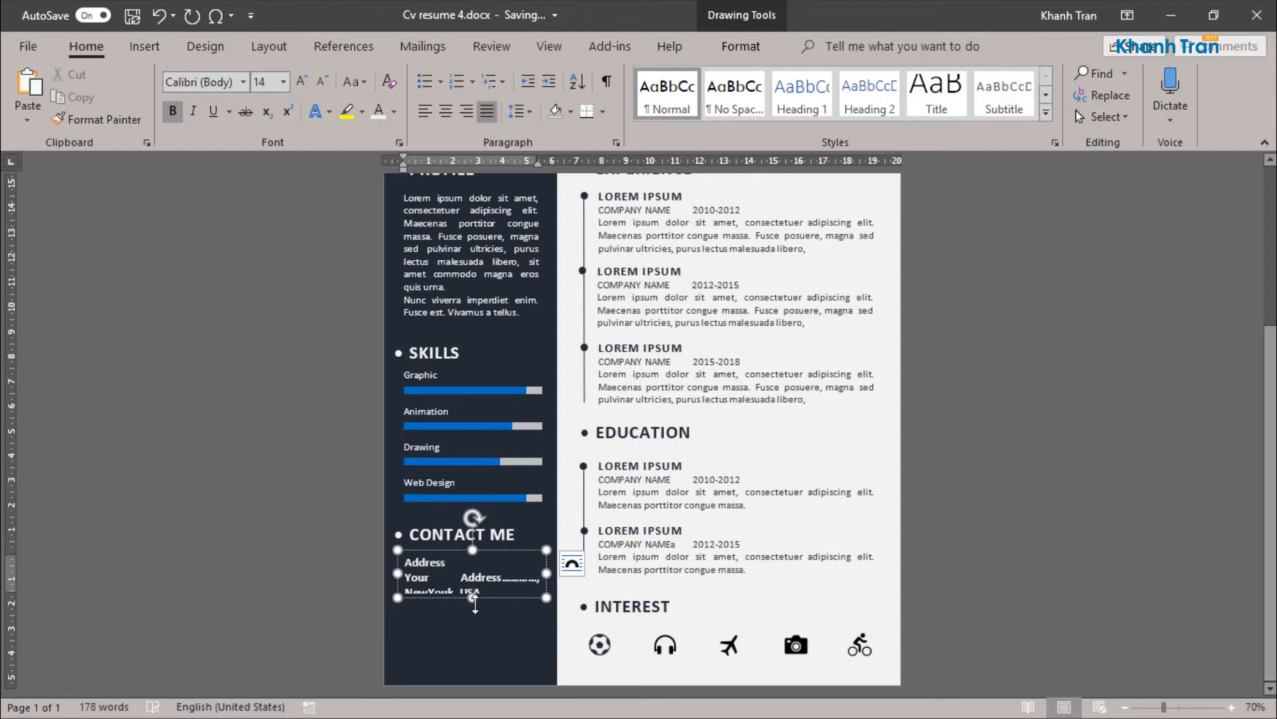
pyautogui.moveTo(450, 594); pyautogui.dragTo(442, 594)
pyautogui.write('r')
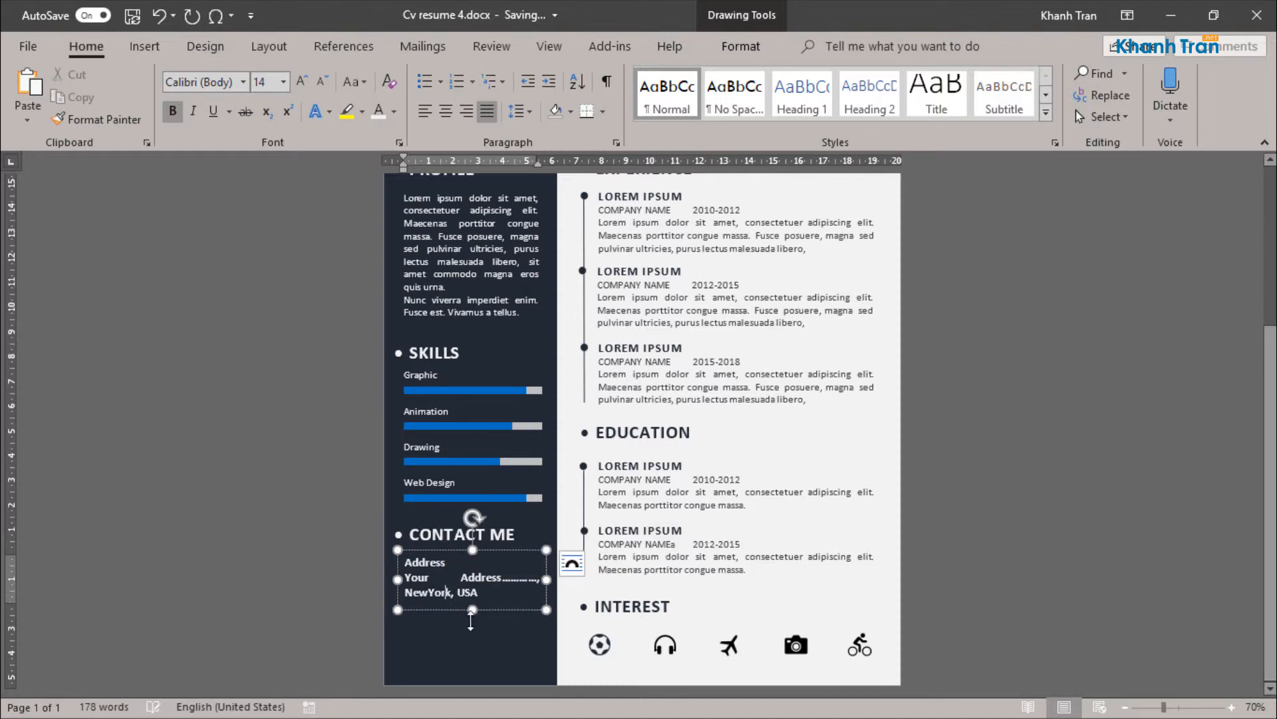
# Step: Format the address line as 12 pt italic without bold and trim the text box height to fit
pyautogui.tripleClick(447, 584)
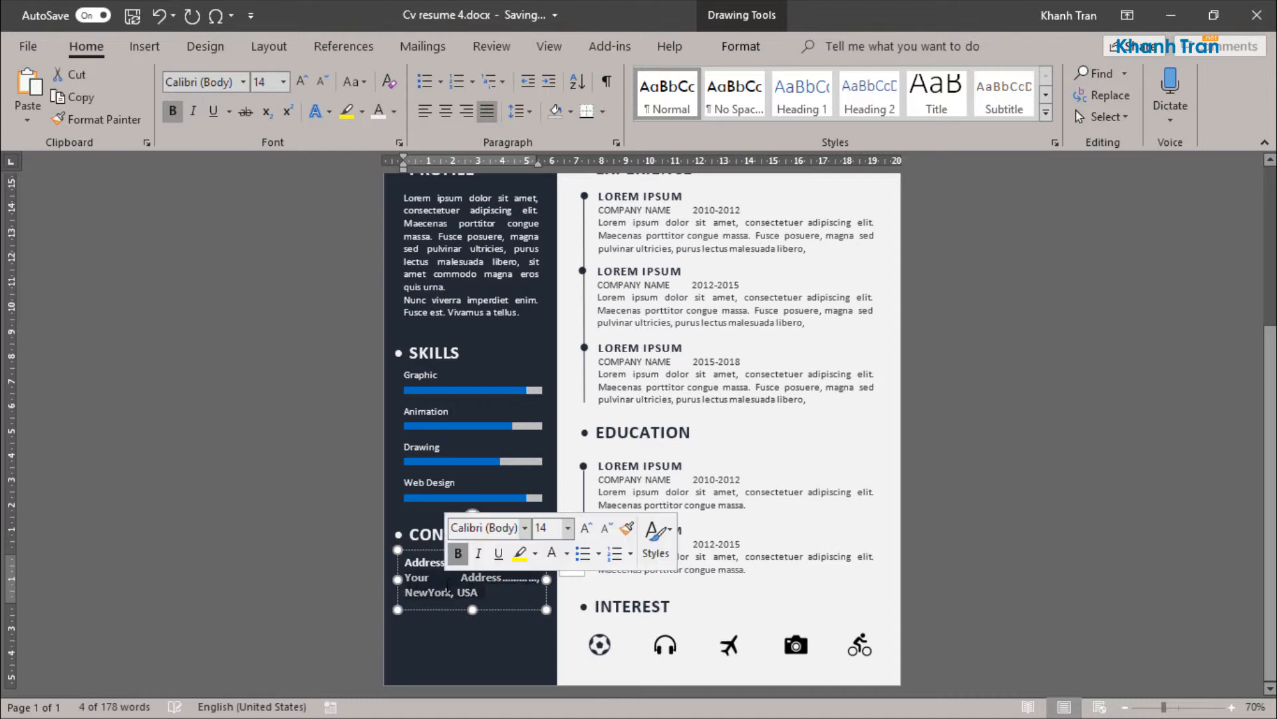
pyautogui.click(266, 81)
pyautogui.write('12')
pyautogui.press('Return')
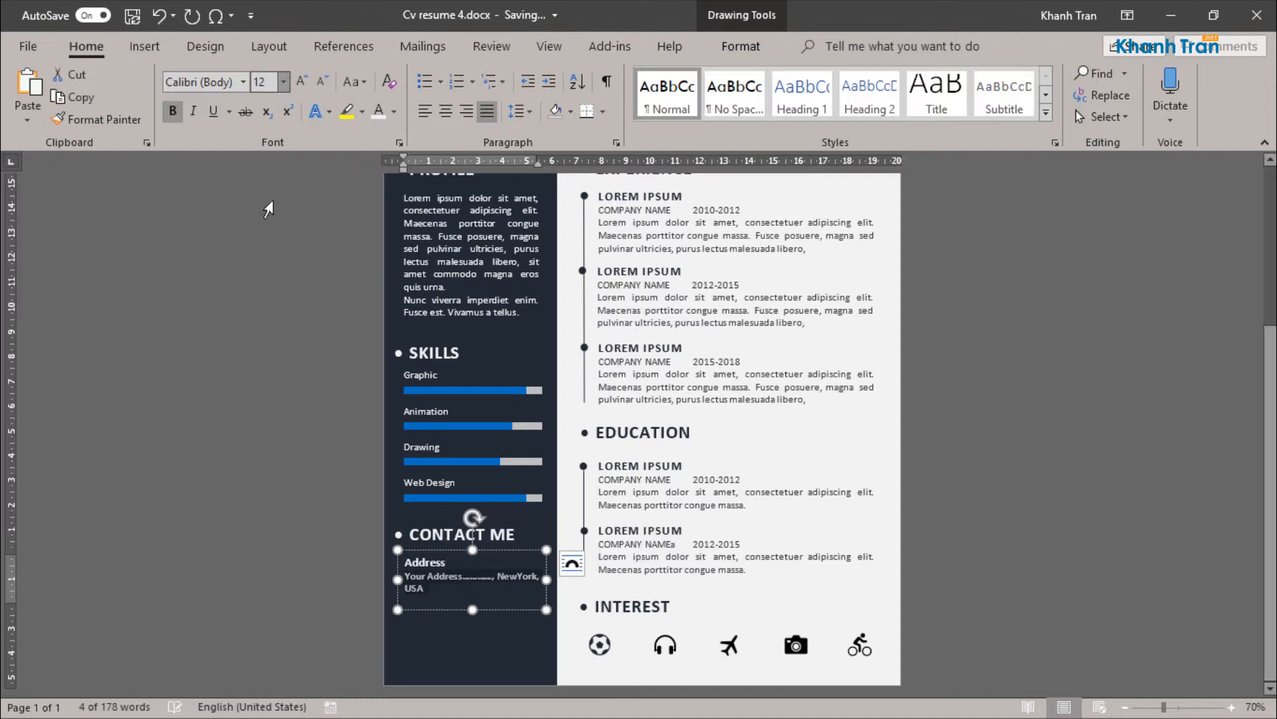
pyautogui.click(493, 605)
pyautogui.tripleClick(484, 601)
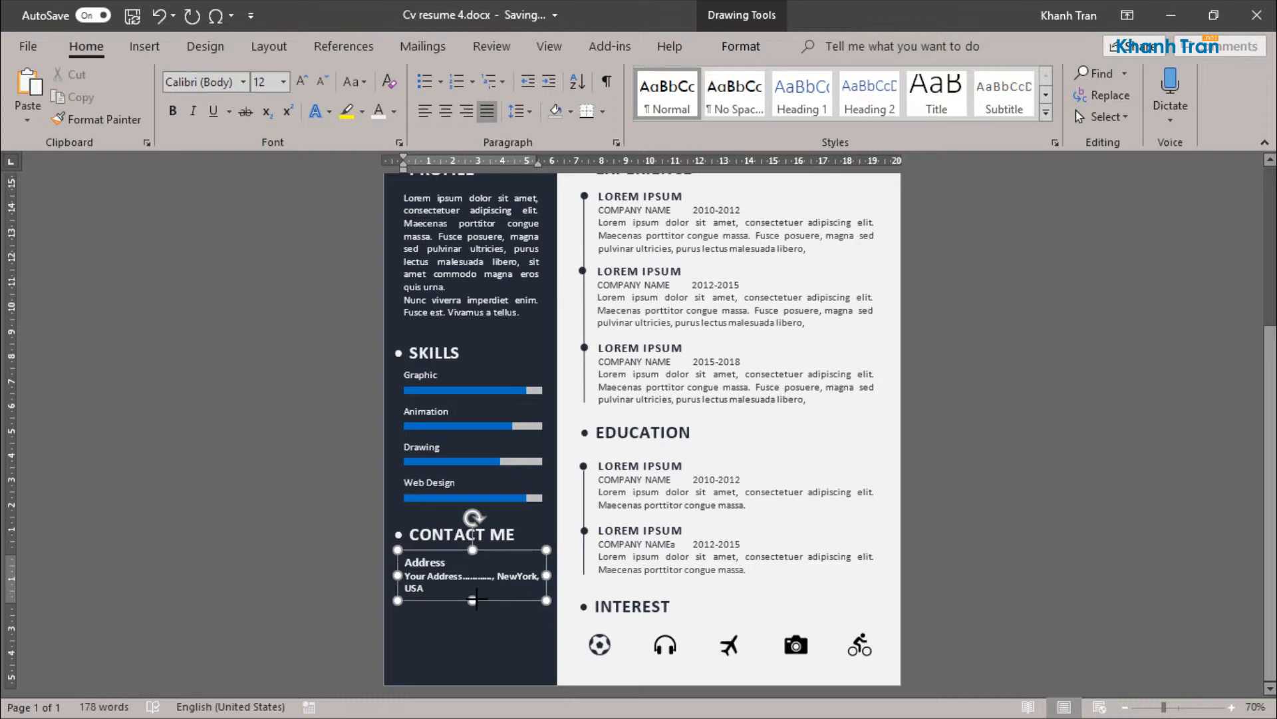
pyautogui.click(413, 548)
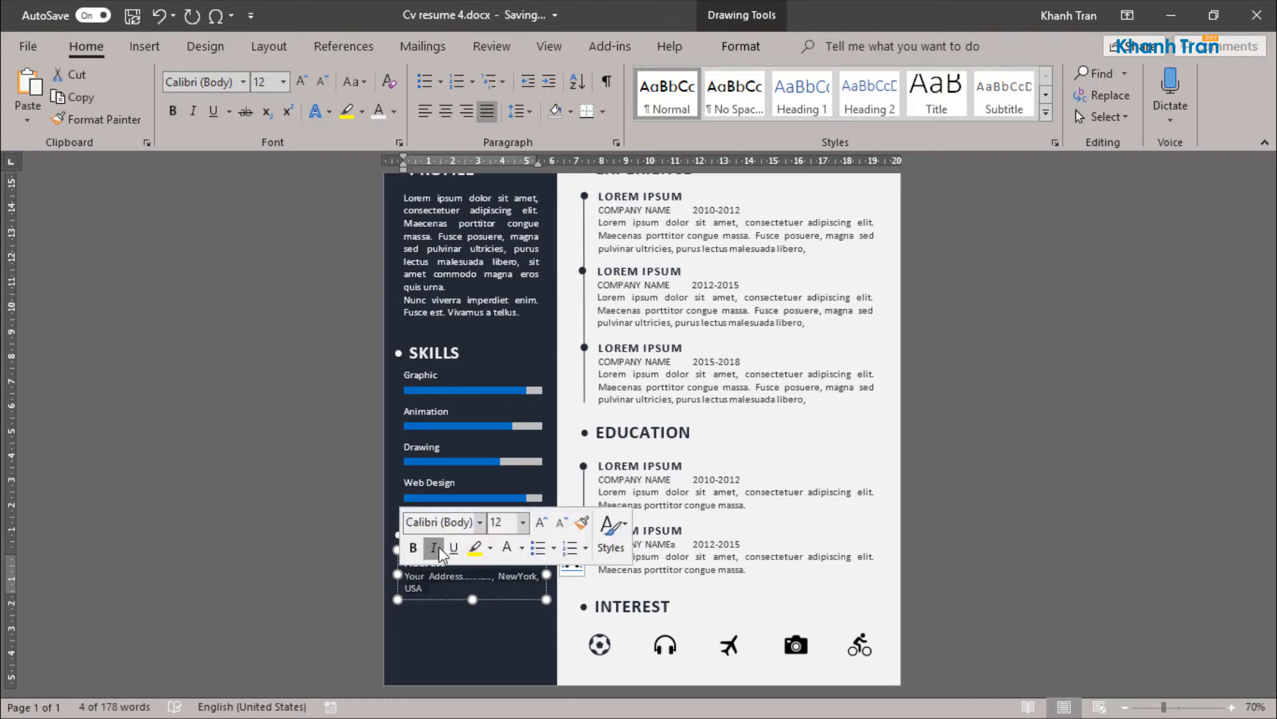
pyautogui.click(434, 547)
pyautogui.click(456, 600)
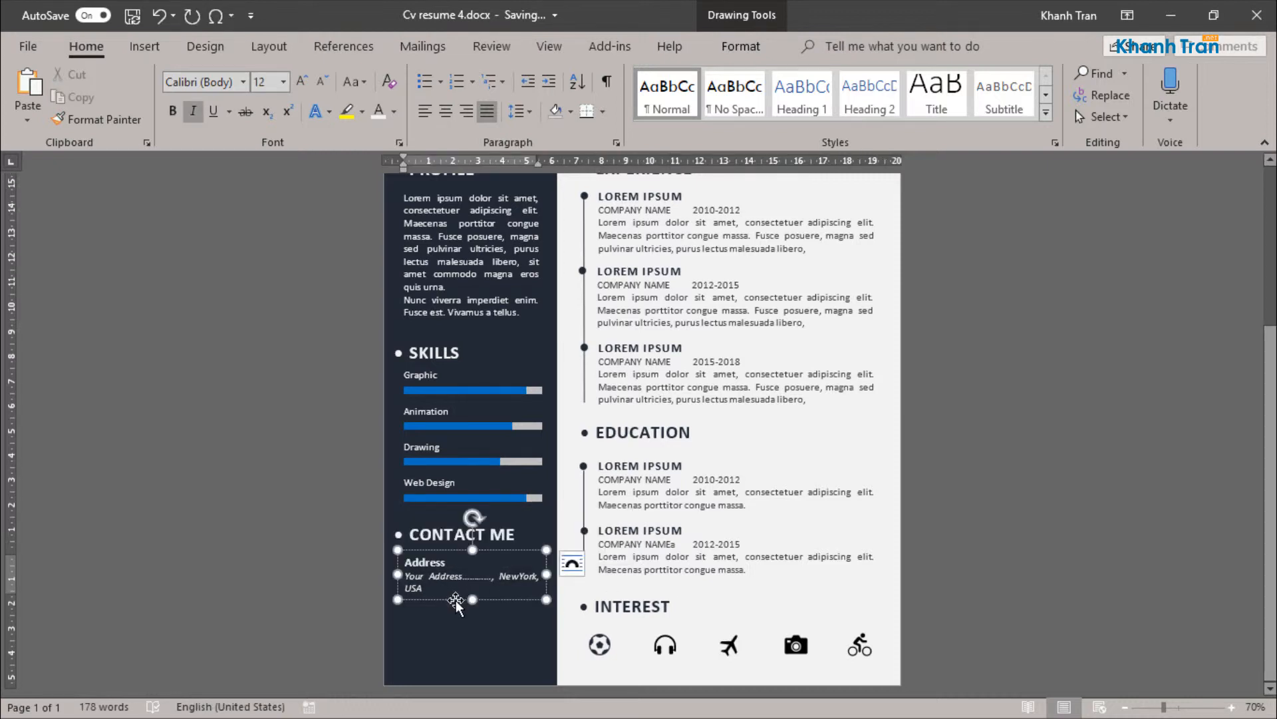
# Step: Duplicate the Address block directly below the original and retitle the copy Phone
pyautogui.moveTo(457, 600); pyautogui.dragTo(449, 639)
pyautogui.hotkey('ctrl', 'z')
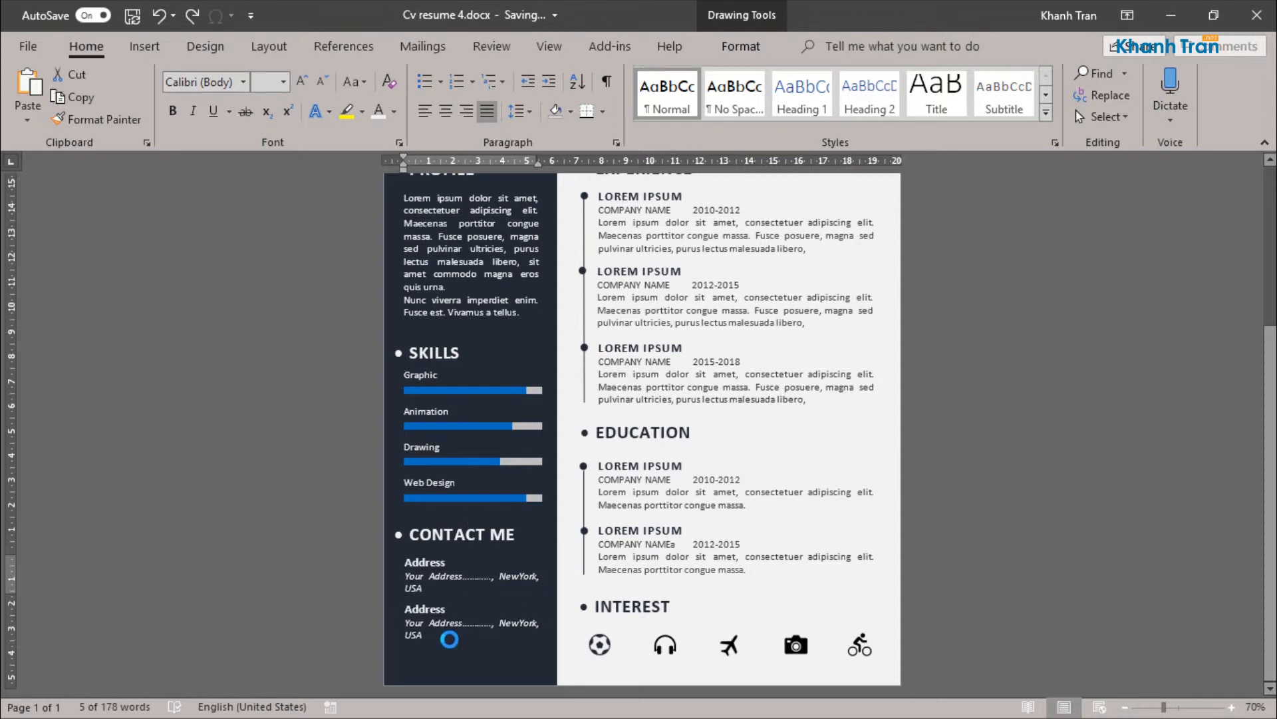
pyautogui.doubleClick(429, 611)
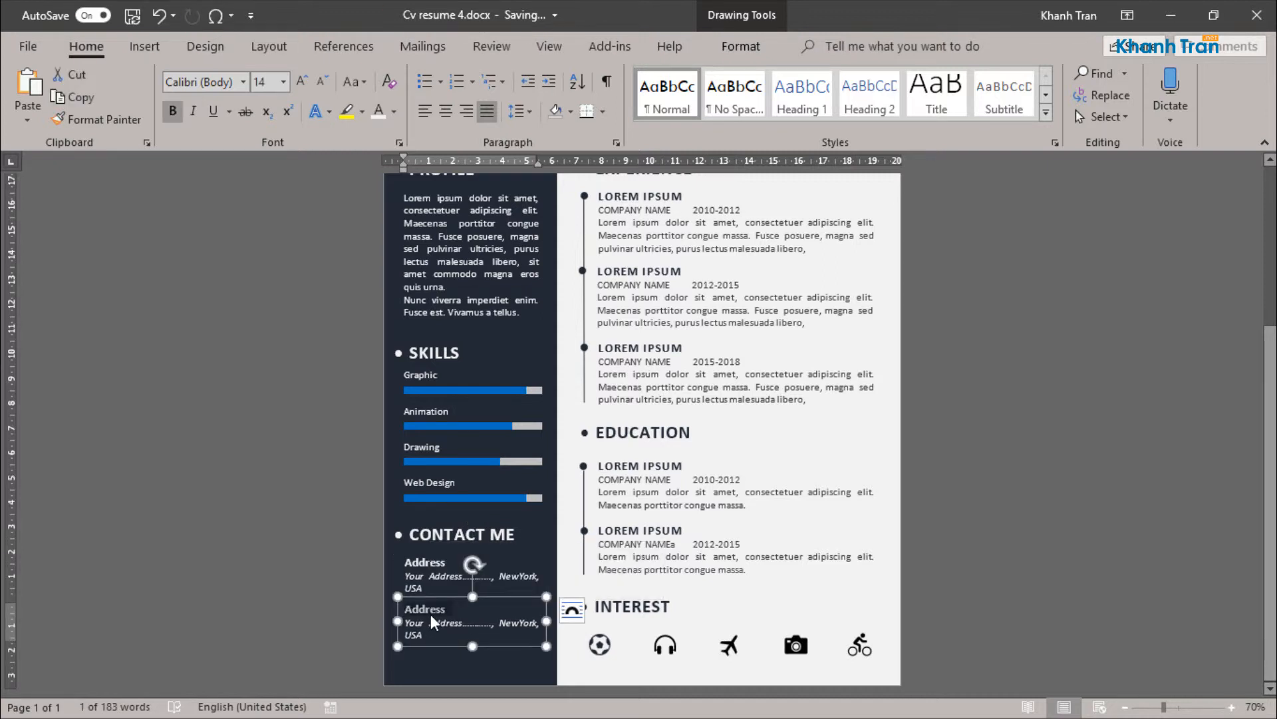
pyautogui.press('BackSpace')
pyautogui.write('Phone')
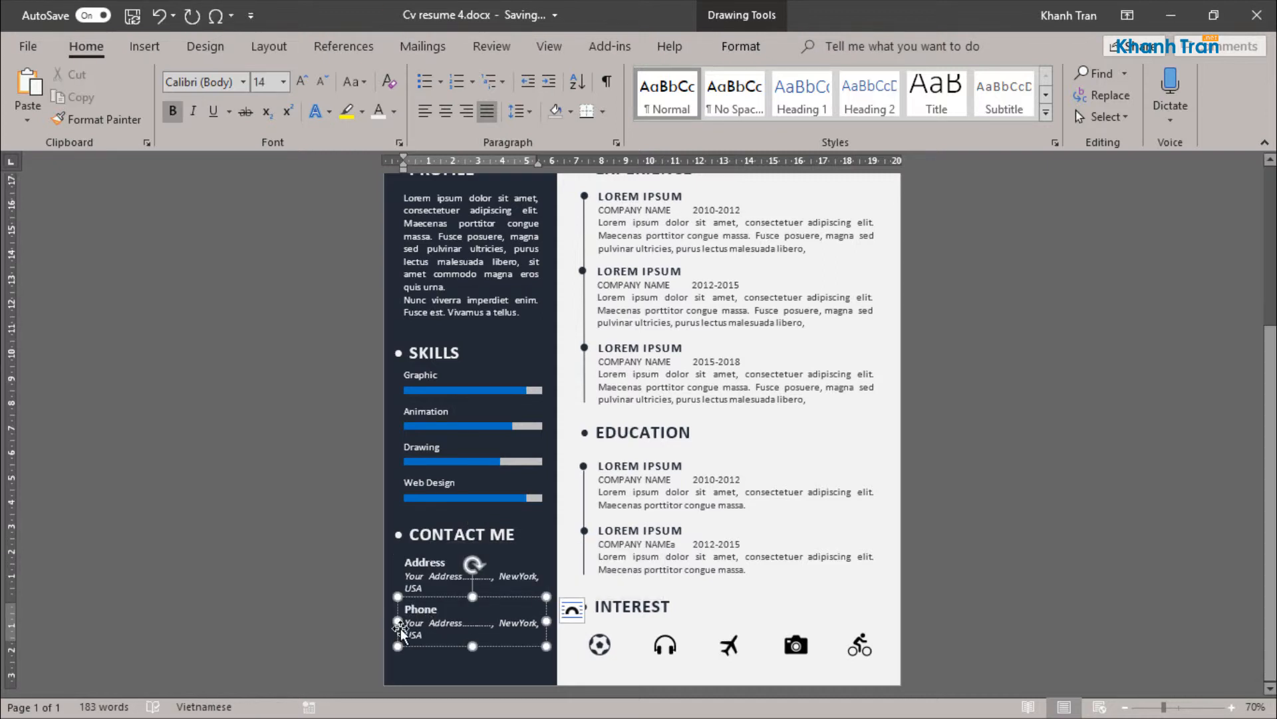
# Step: Replace the line under Phone with a placeholder phone number and shorten the text box to fit
pyautogui.click(415, 625)
pyautogui.tripleClick(415, 625)
pyautogui.write('+ 12')
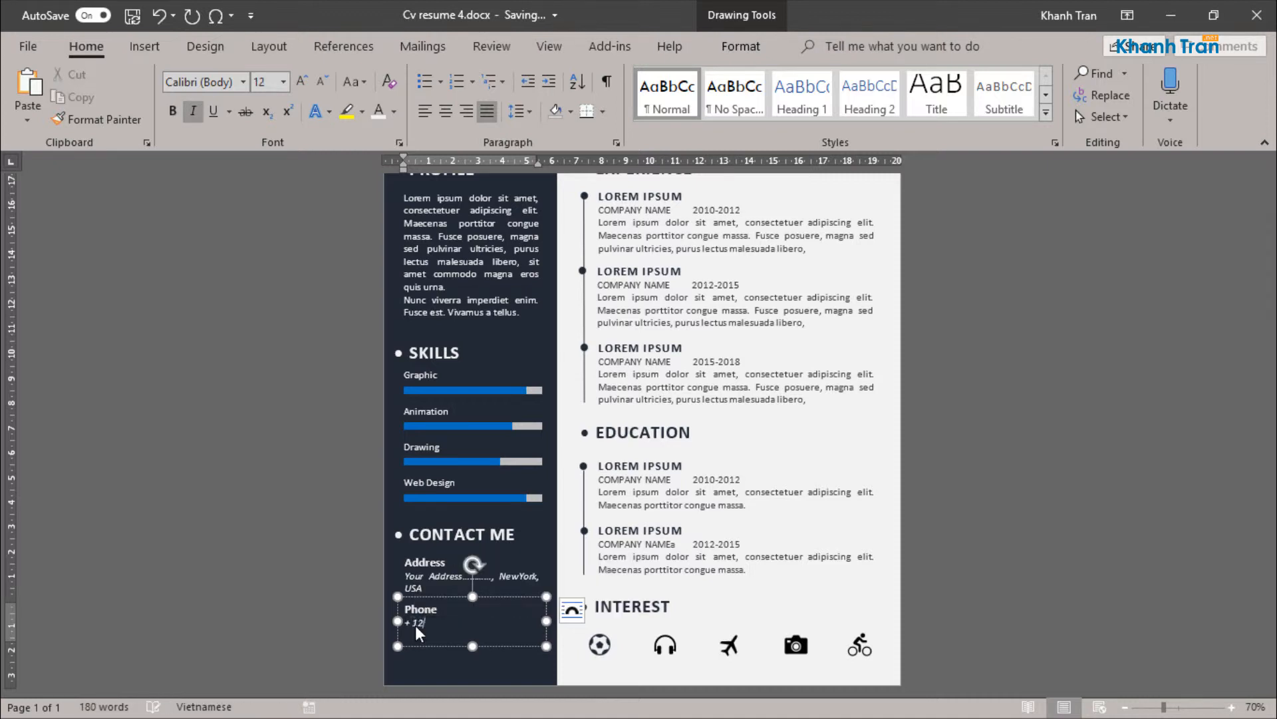
pyautogui.write('3 456 789')
pyautogui.click(463, 597)
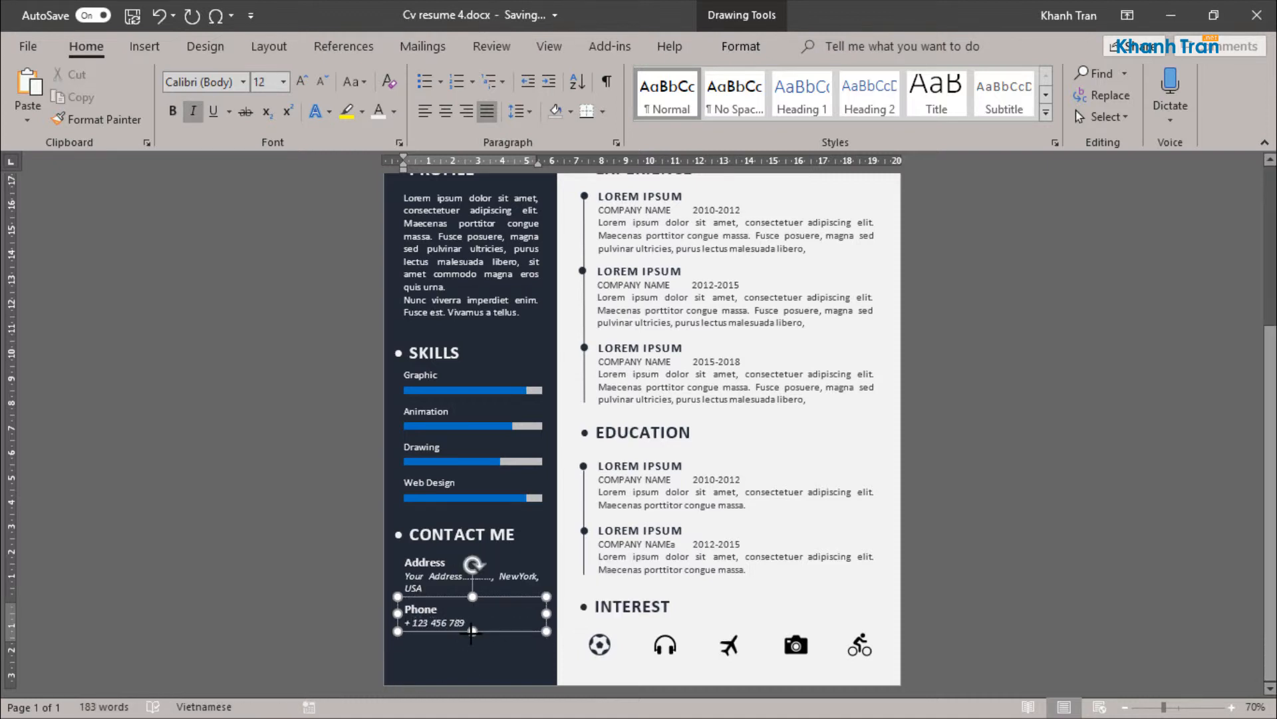
# Step: Duplicate the Phone block below the original, retitle the copy Email and enter a placeholder e-mail address under it
pyautogui.moveTo(464, 597); pyautogui.dragTo(461, 633)
pyautogui.hotkey('ctrl', 'z')
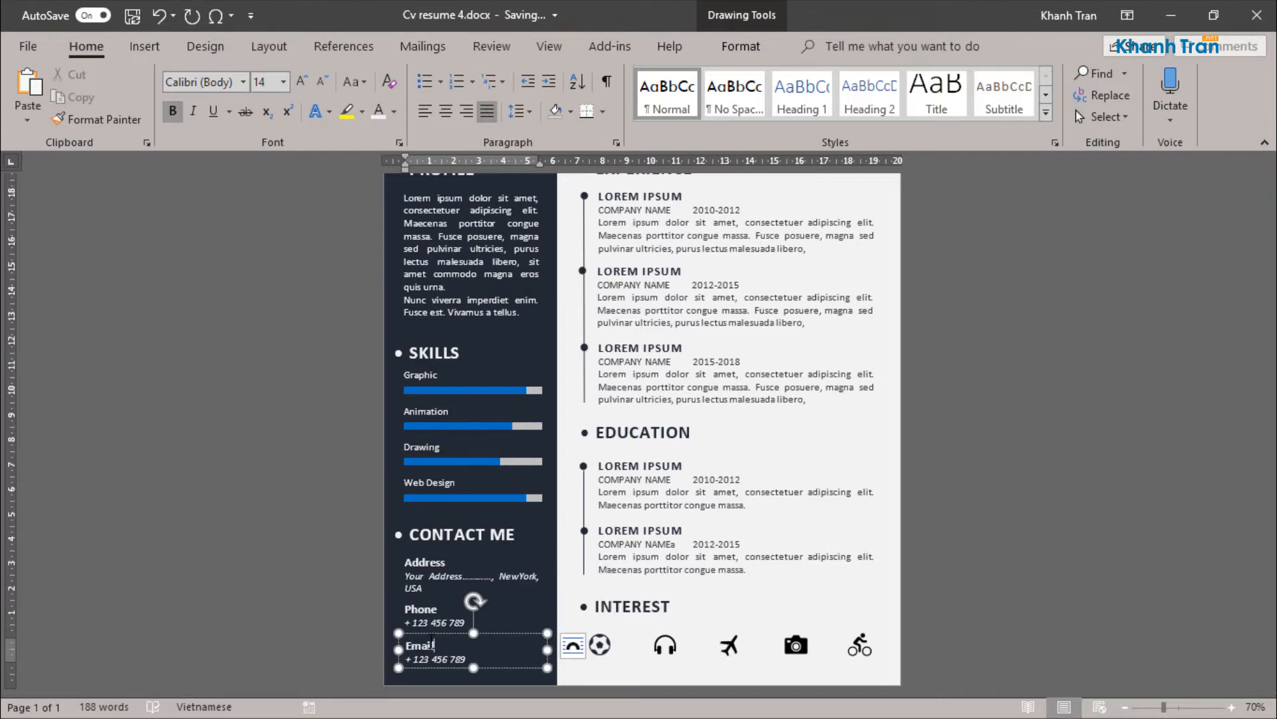
pyautogui.hotkey('ctrl', 'z')
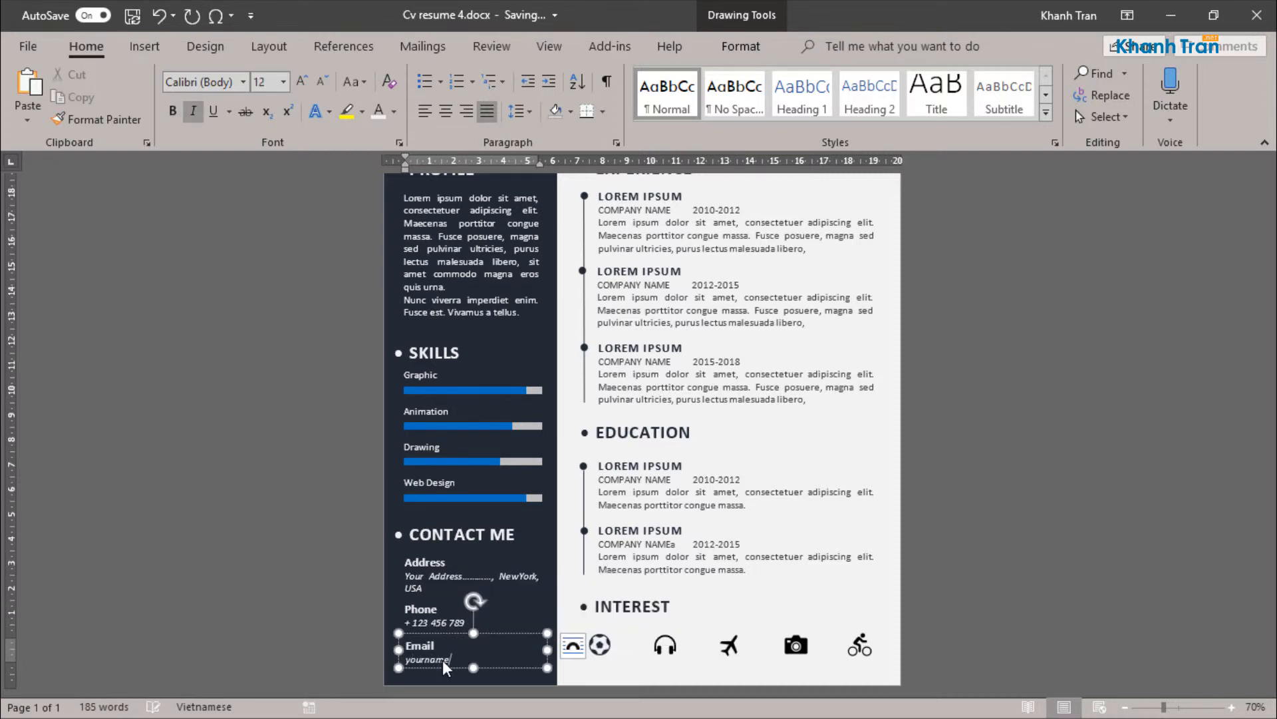
pyautogui.hotkey('ctrl', 'z')
pyautogui.hotkey('ctrl', 'z')
pyautogui.hotkey('ctrl', 'z')
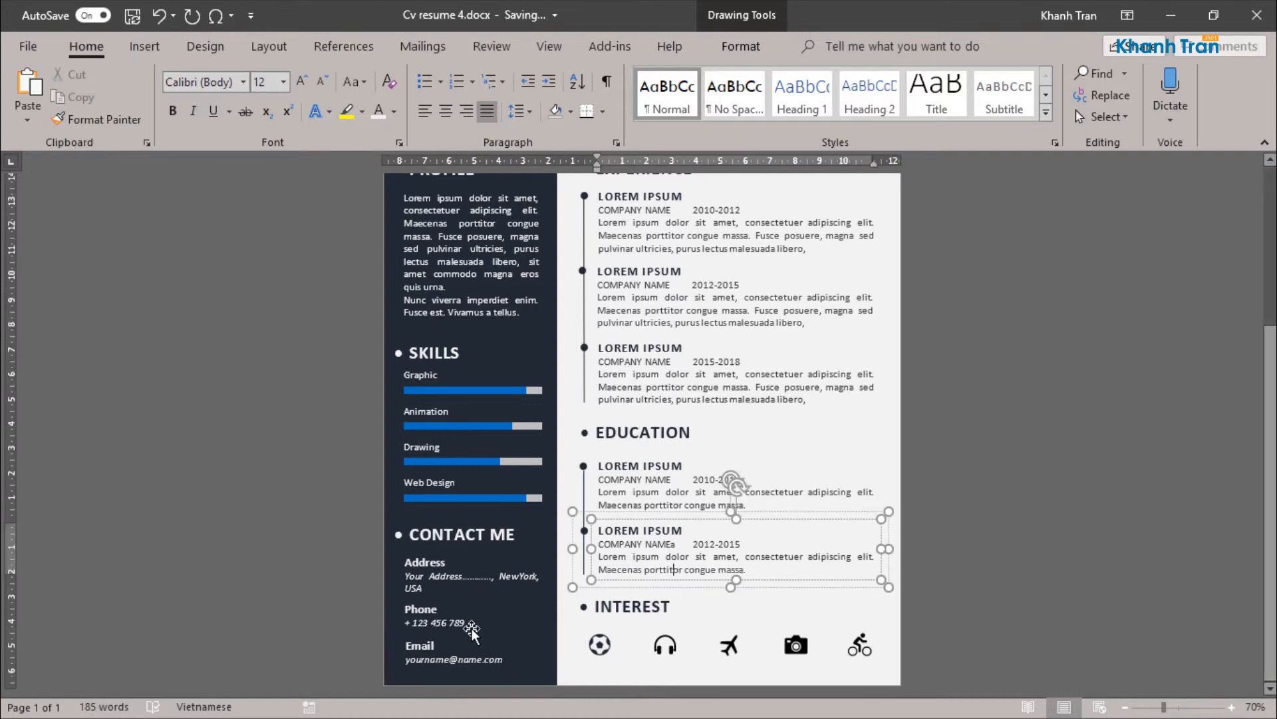
# Step: Put the full name on a single line in a wider text box and move the job post line up directly beneath it
pyautogui.scroll(3, 498, 626)
pyautogui.keyDown('ctrl'); pyautogui.scroll(-4, 502, 602); pyautogui.keyUp('ctrl')
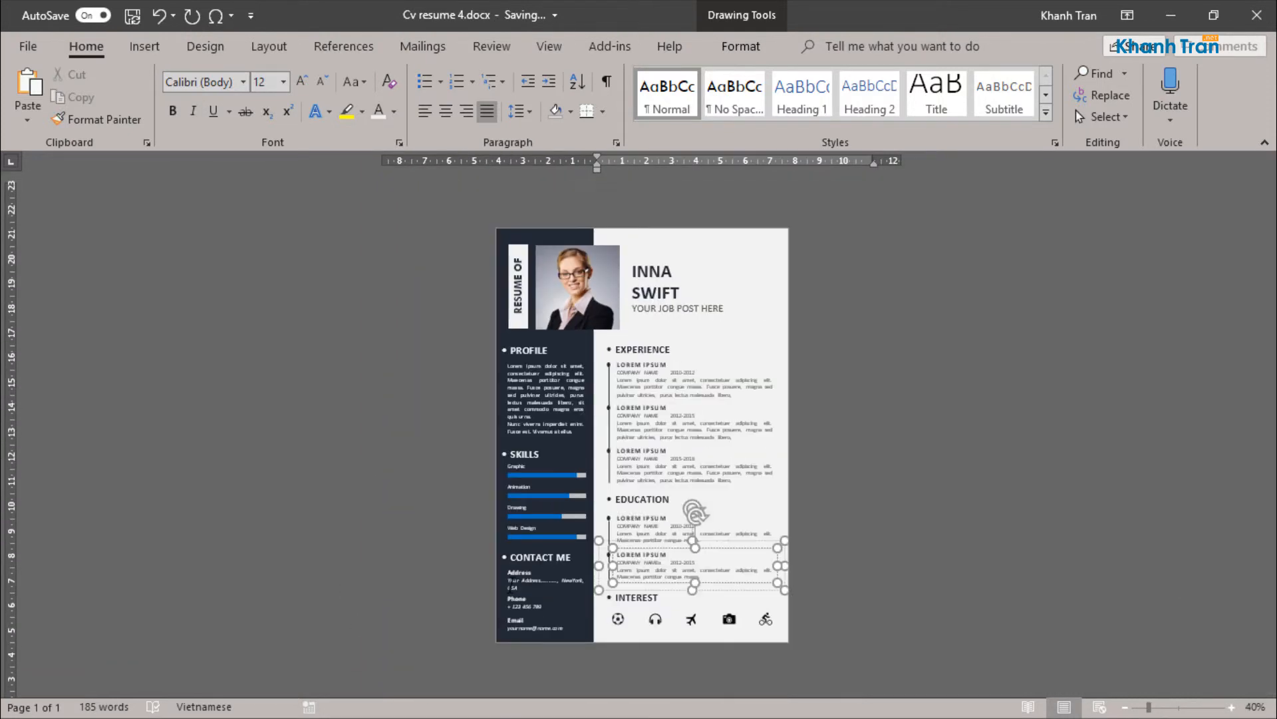
pyautogui.keyDown('ctrl'); pyautogui.scroll(1, 505, 601); pyautogui.keyUp('ctrl')
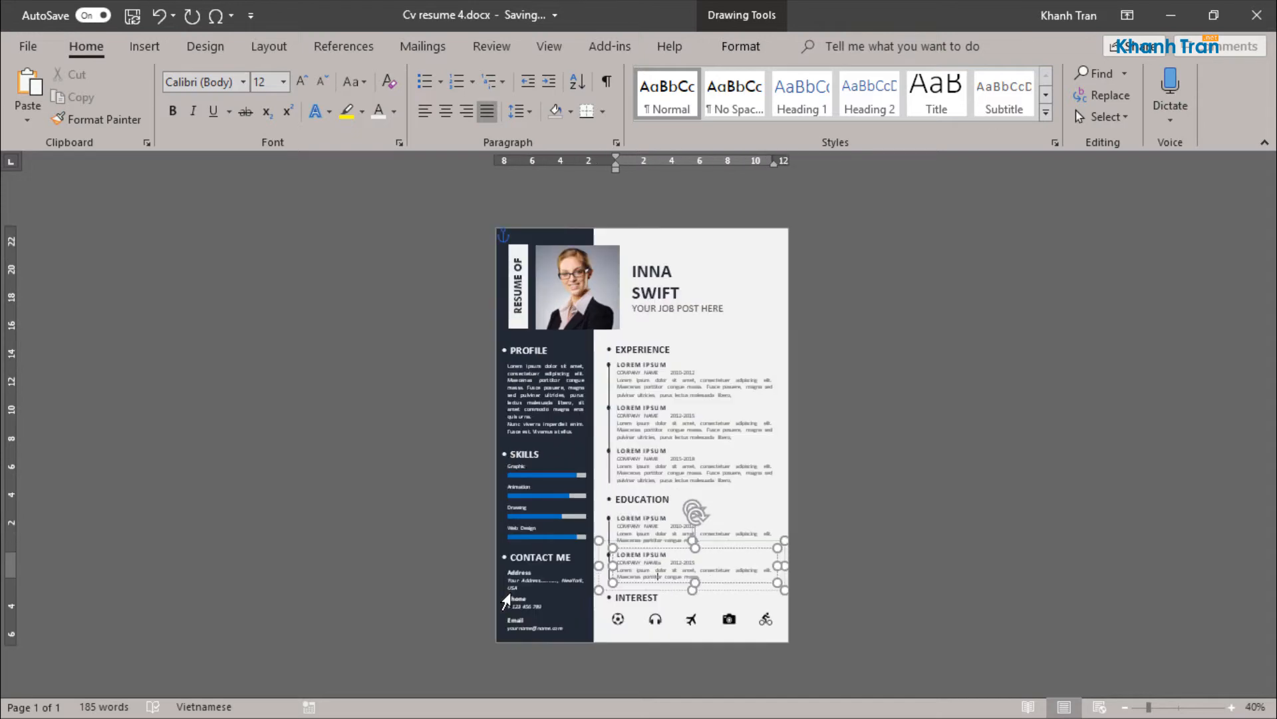
pyautogui.click(721, 513)
pyautogui.click(488, 442)
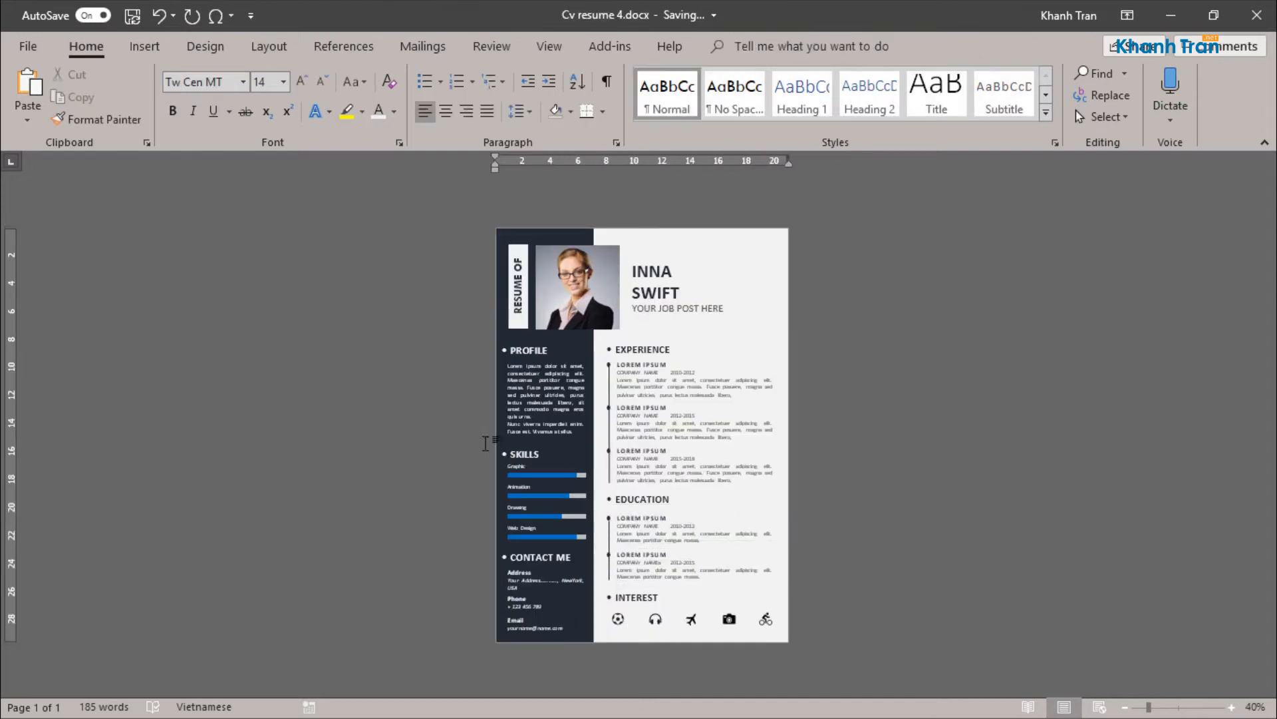
pyautogui.keyDown('ctrl'); pyautogui.scroll(5, 710, 279); pyautogui.keyUp('ctrl')
pyautogui.click(708, 293)
pyautogui.press('Delete')
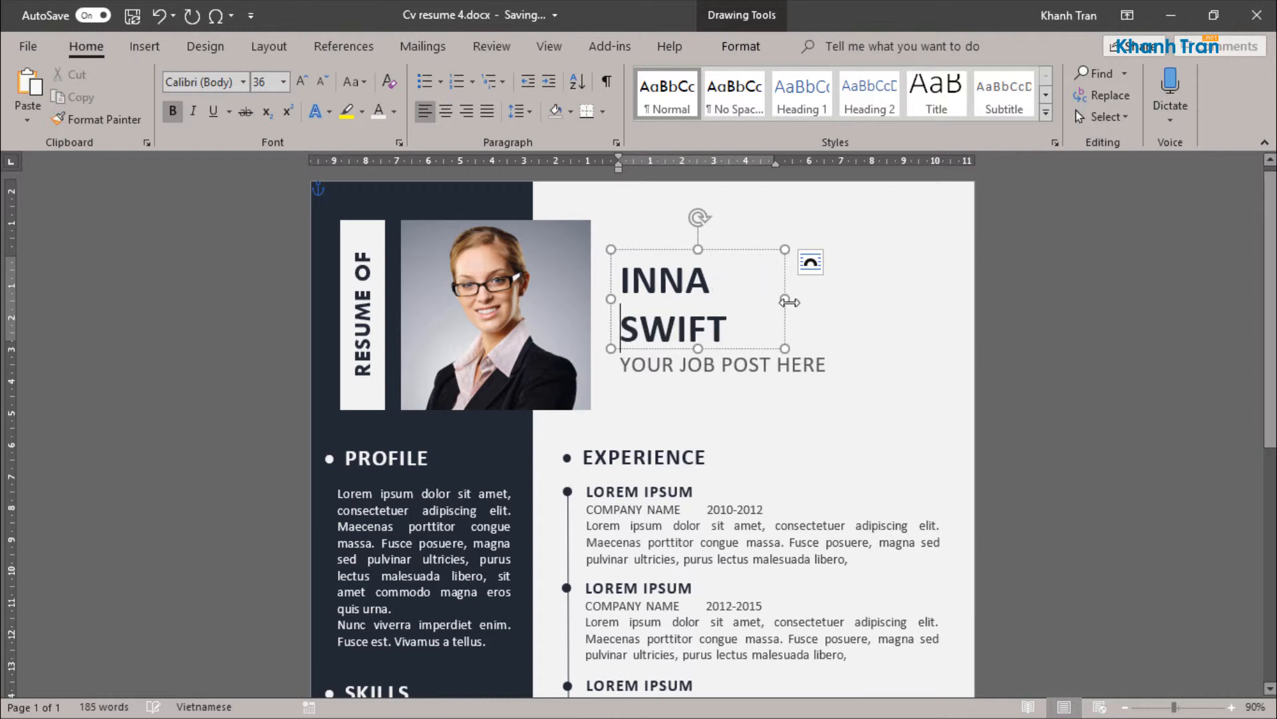
pyautogui.moveTo(787, 299); pyautogui.dragTo(844, 291)
pyautogui.moveTo(730, 348); pyautogui.dragTo(735, 293)
pyautogui.click(729, 360)
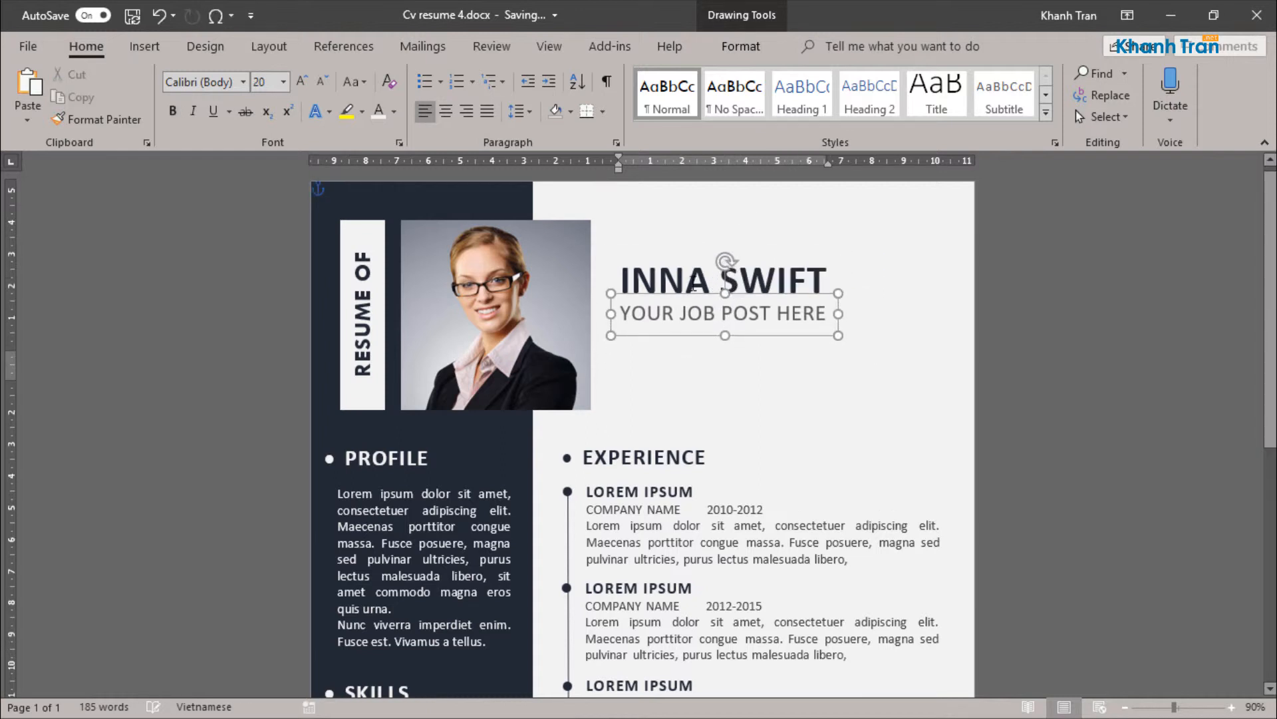
# Step: Set the font size of the full name beside the portrait to 48
pyautogui.click(697, 268)
pyautogui.tripleClick(697, 268)
pyautogui.click(817, 210)
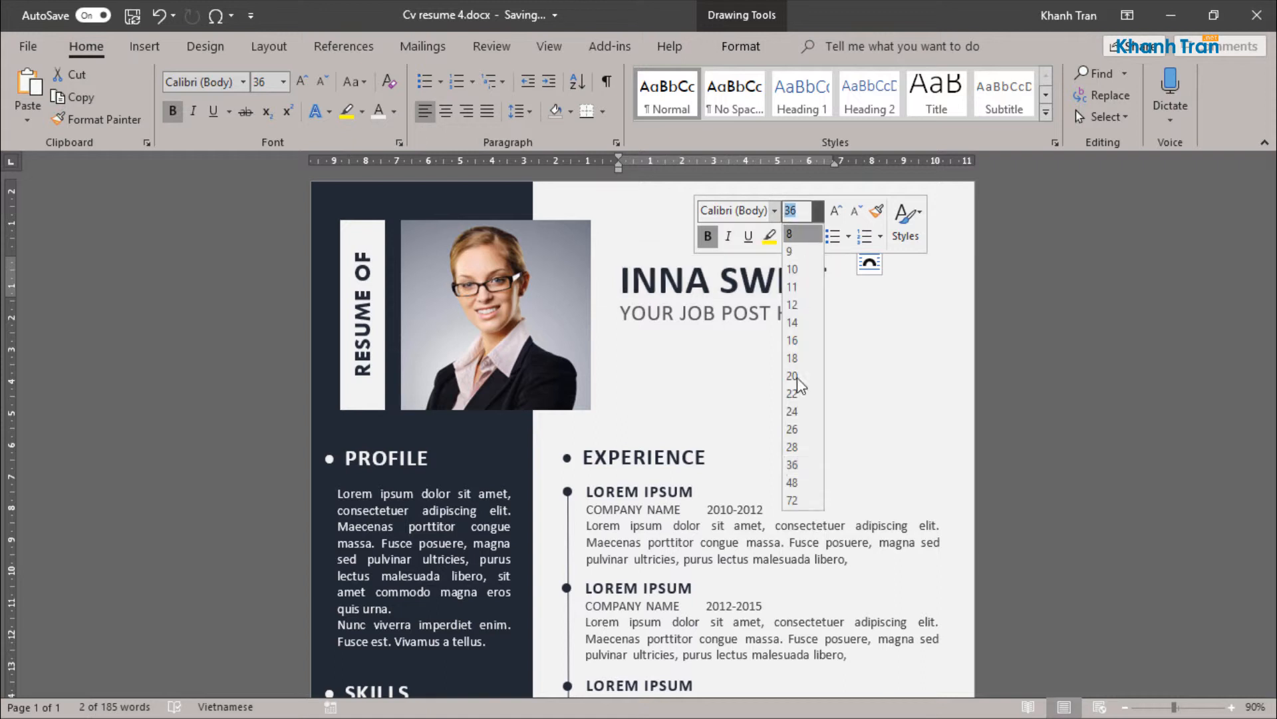
pyautogui.click(792, 479)
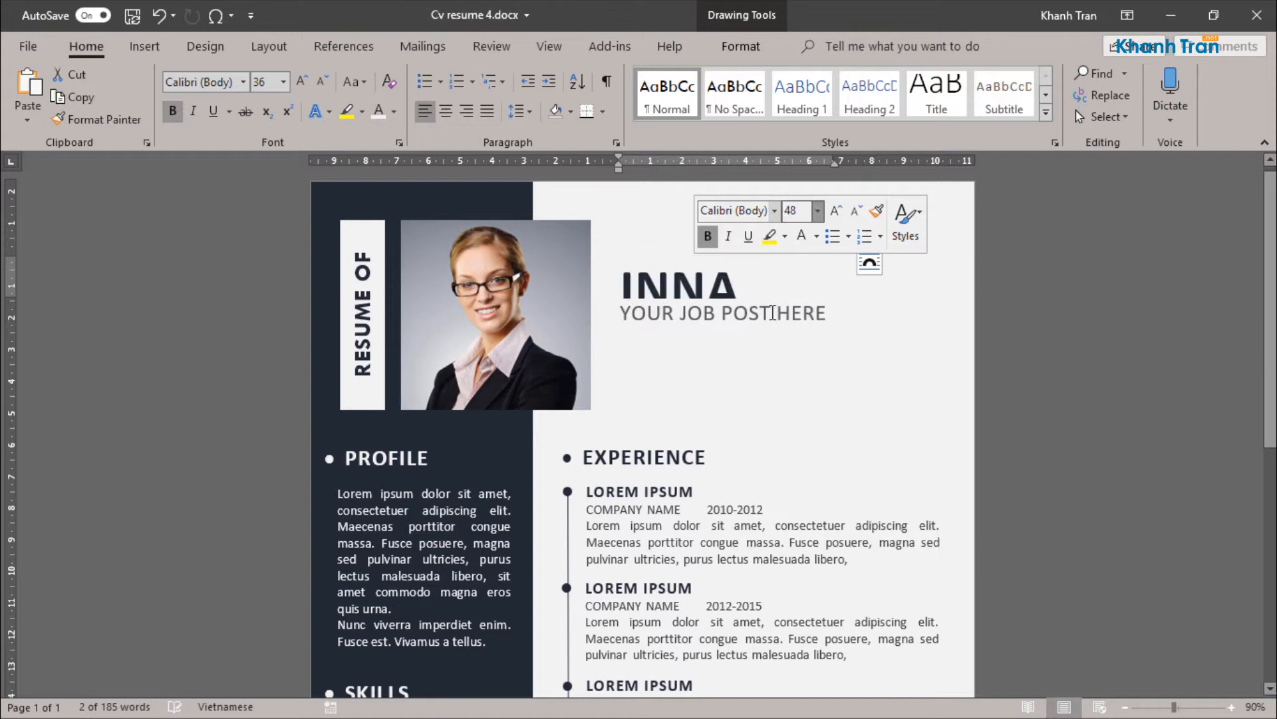
# Step: Move the job post line down to leave more room beneath the name
pyautogui.click(771, 315)
pyautogui.moveTo(778, 335); pyautogui.dragTo(779, 352)
pyautogui.click(709, 292)
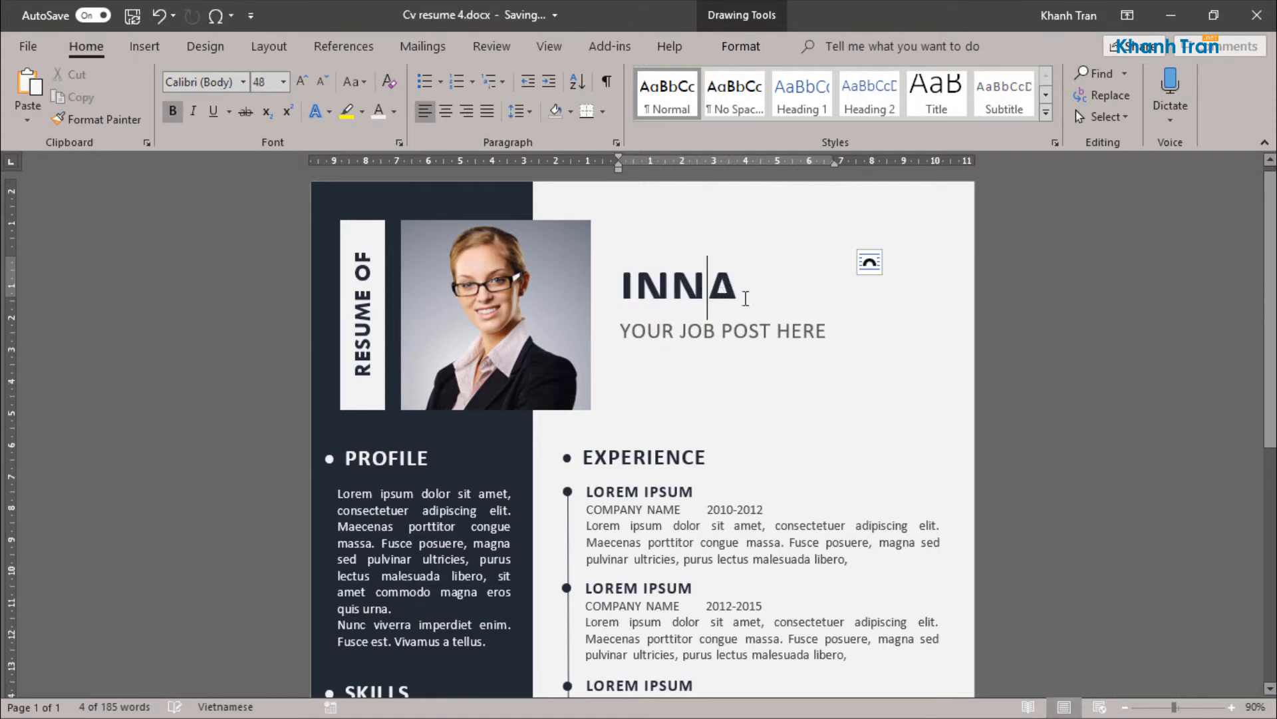
# Step: Widen and heighten the name's text box so the full name fits on a single line
pyautogui.doubleClick(713, 289)
pyautogui.scroll(-6, 710, 468)
pyautogui.scroll(6, 702, 487)
pyautogui.click(701, 491)
pyautogui.click(729, 292)
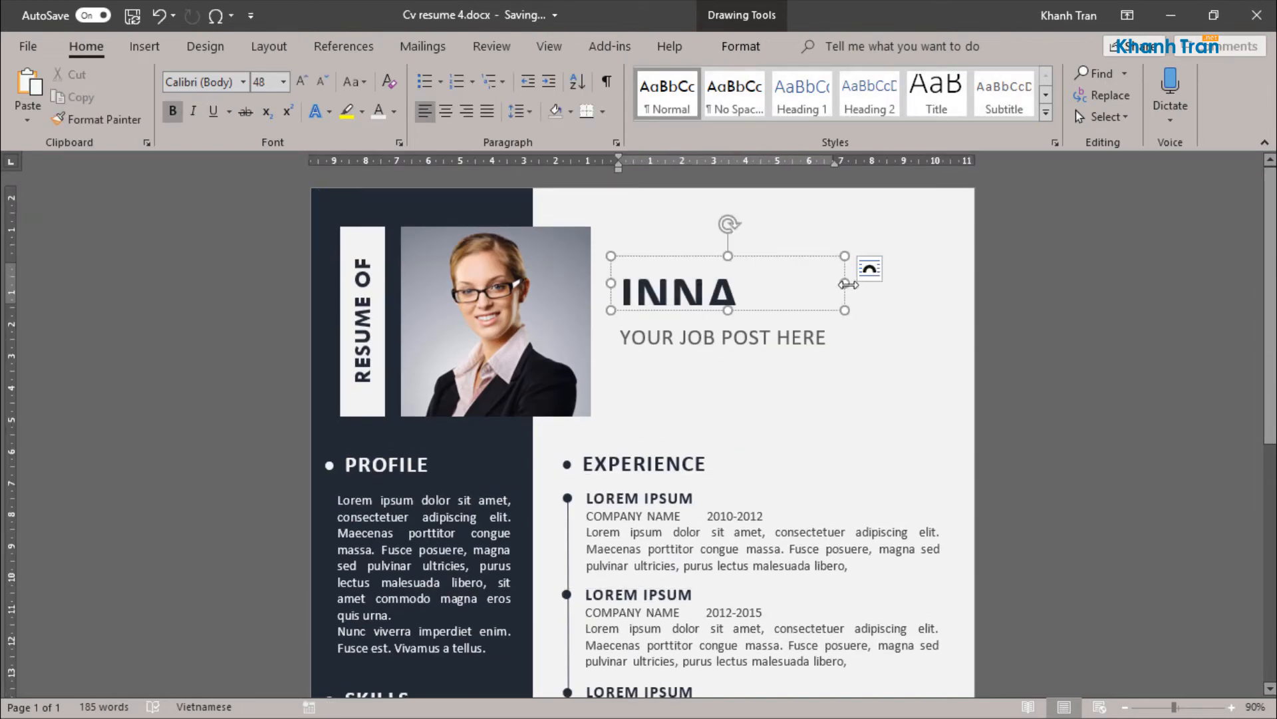
pyautogui.moveTo(848, 284); pyautogui.dragTo(911, 285)
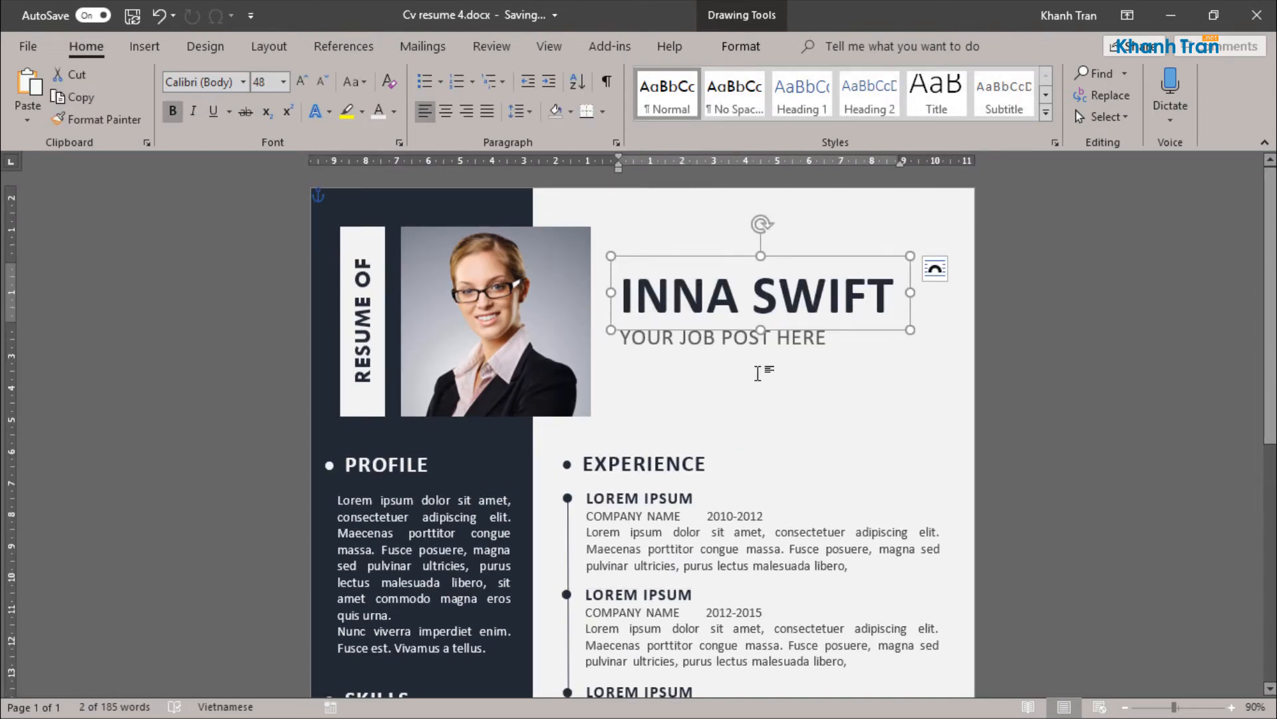
pyautogui.click(763, 565)
# Step: Nudge the name's text box slightly left to align it with the job post line
pyautogui.click(672, 283)
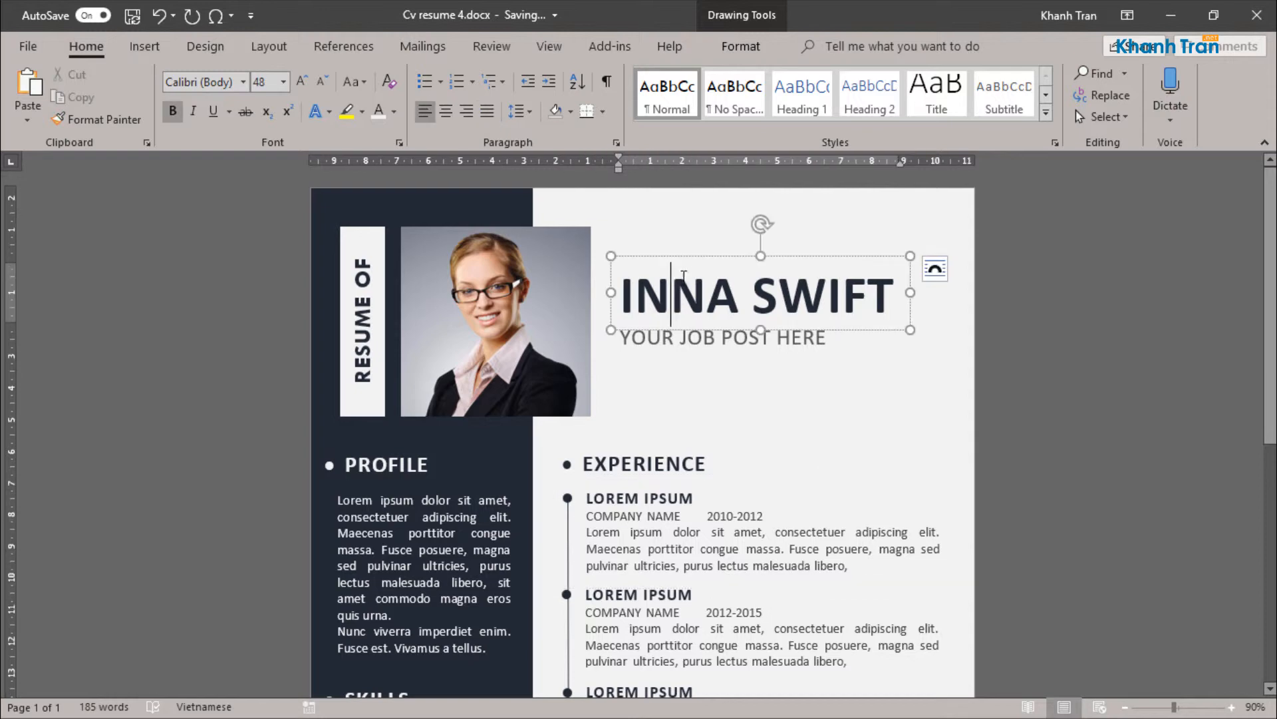
pyautogui.click(683, 257)
pyautogui.press('Left')
pyautogui.press('Left')
pyautogui.press('Left')
pyautogui.press('Left')
pyautogui.click(717, 384)
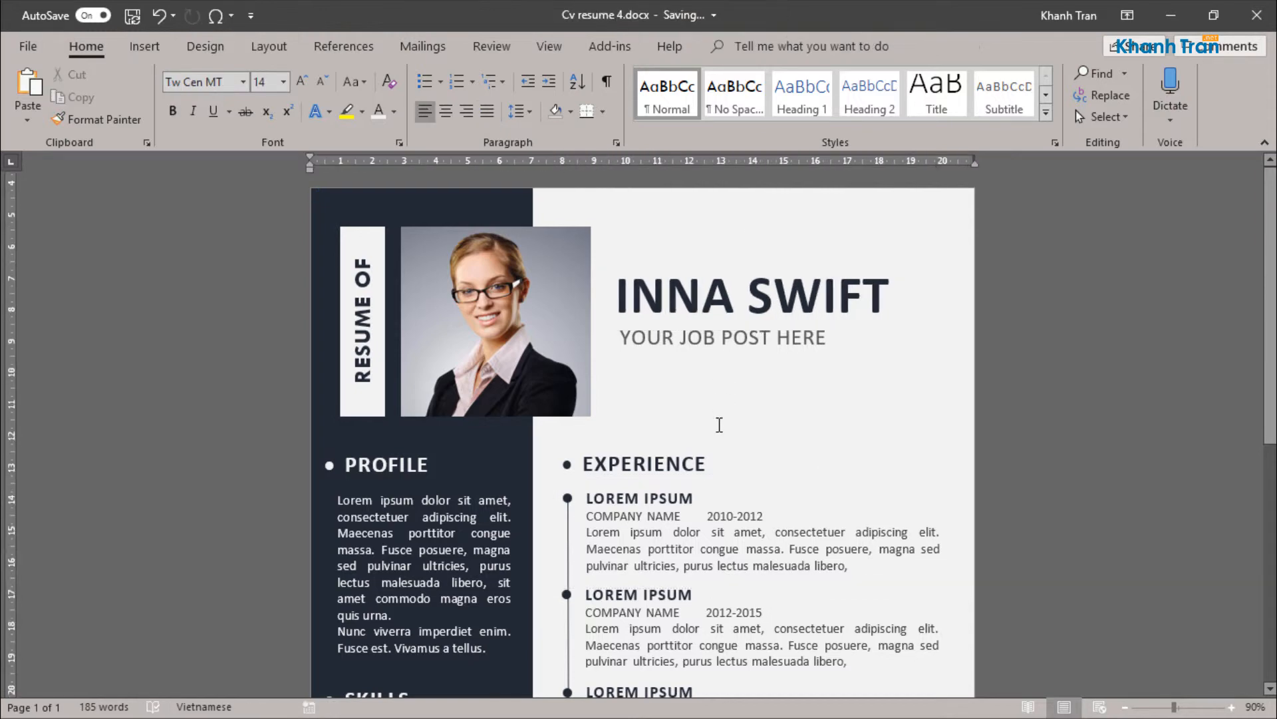
# Step: Move the name and the job post line up together toward the portrait's upper edge
pyautogui.scroll(-4, 719, 419)
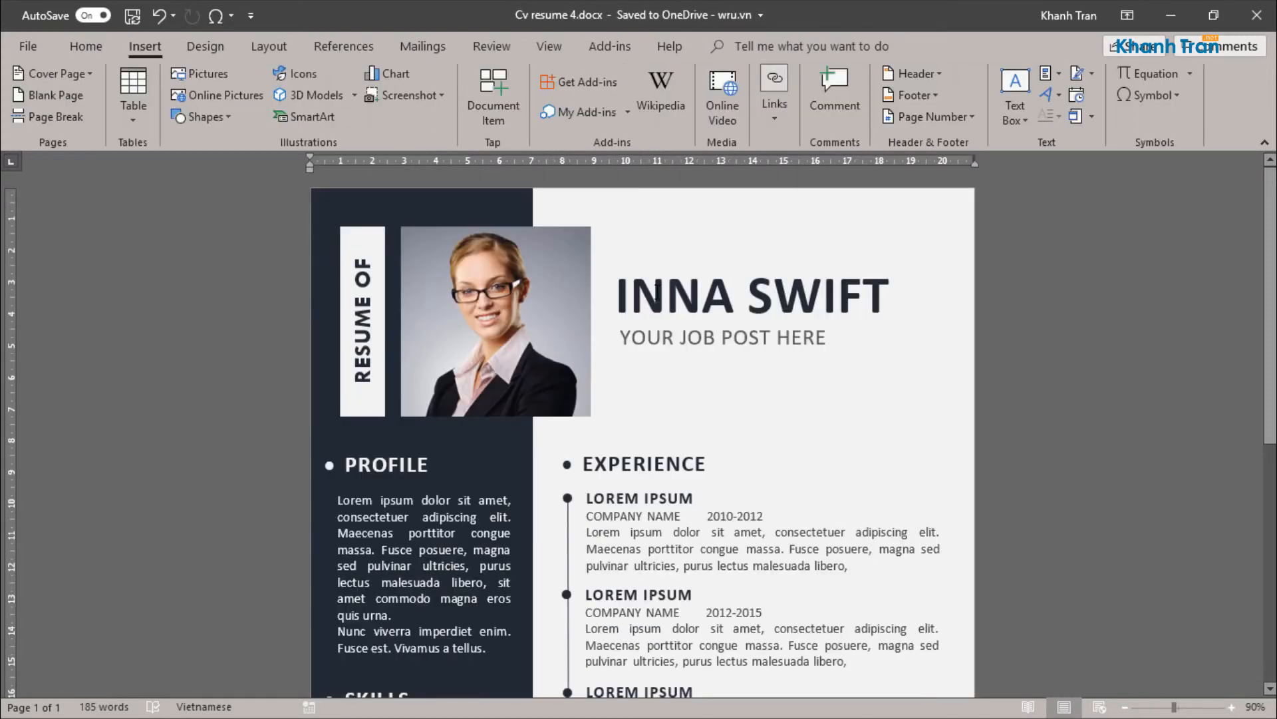
pyautogui.click(689, 294)
pyautogui.keyDown('shift'); pyautogui.click(700, 333); pyautogui.keyUp('shift')
pyautogui.moveTo(718, 258); pyautogui.dragTo(721, 217)
pyautogui.click(725, 359)
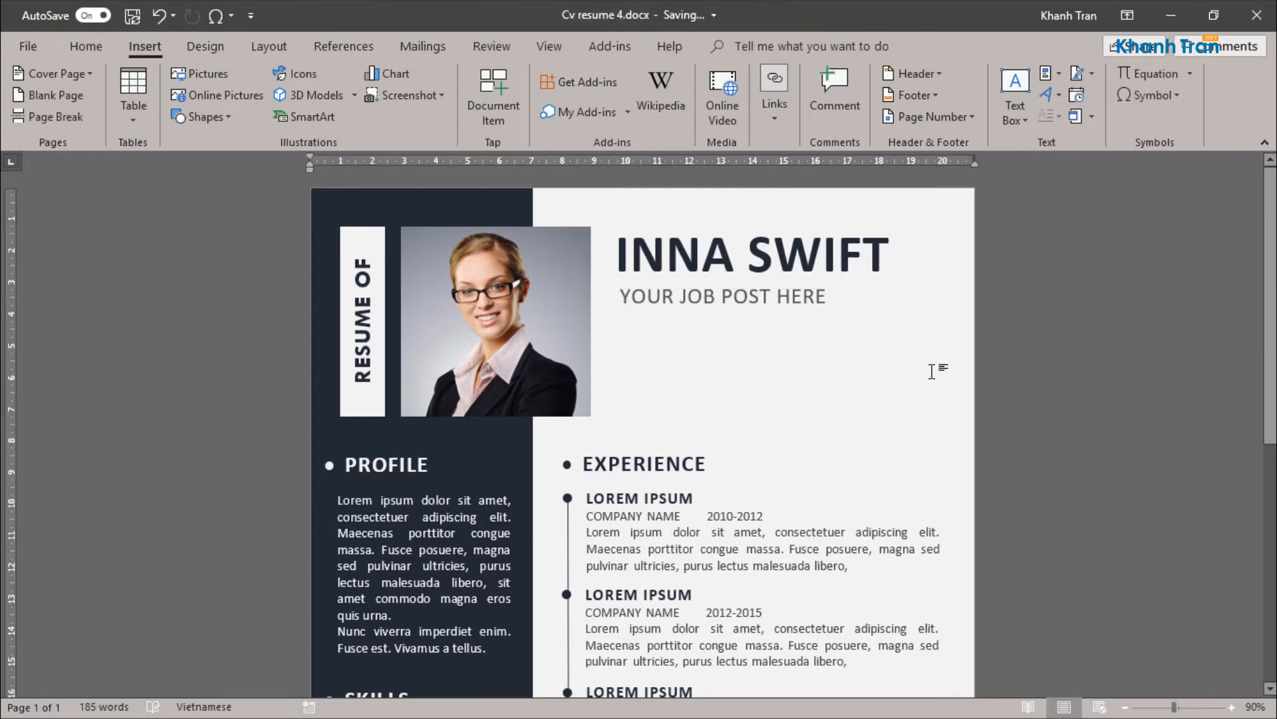
# Step: Copy the PROFILE paragraph's text box and place the copy below the job post line, near the page's right edge
pyautogui.scroll(-5, 931, 371)
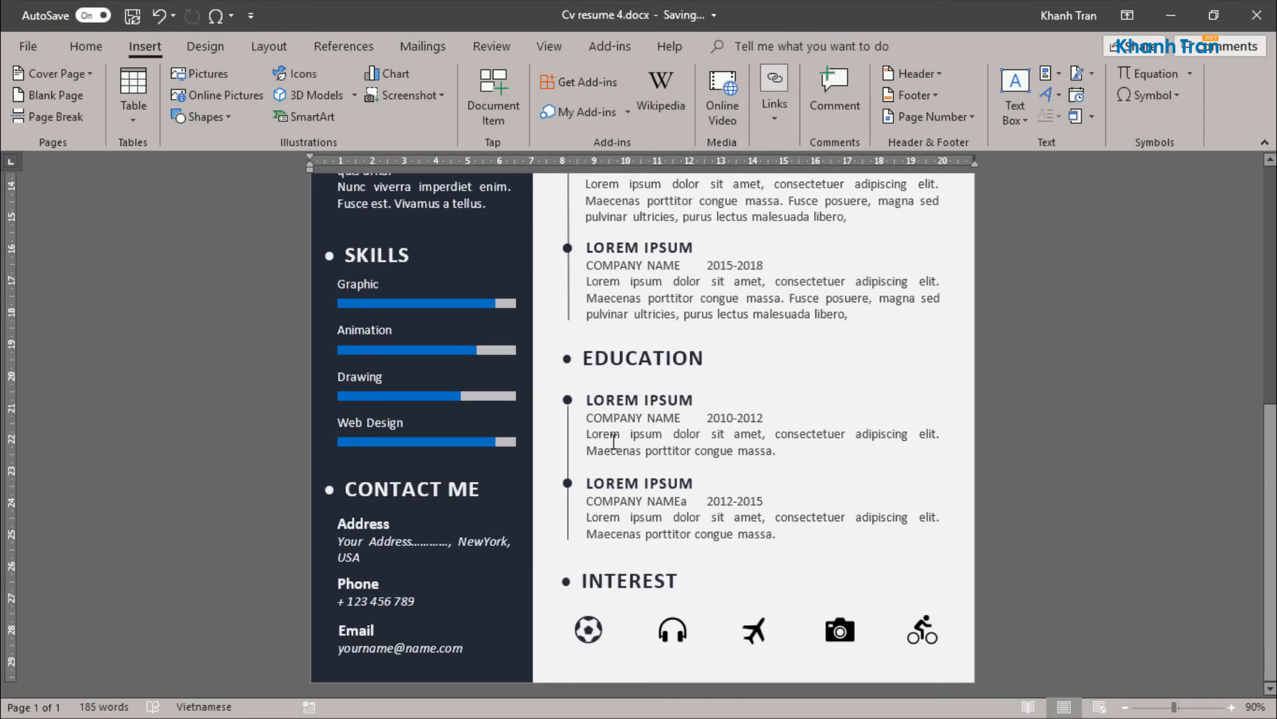
pyautogui.click(395, 514)
pyautogui.scroll(5, 395, 513)
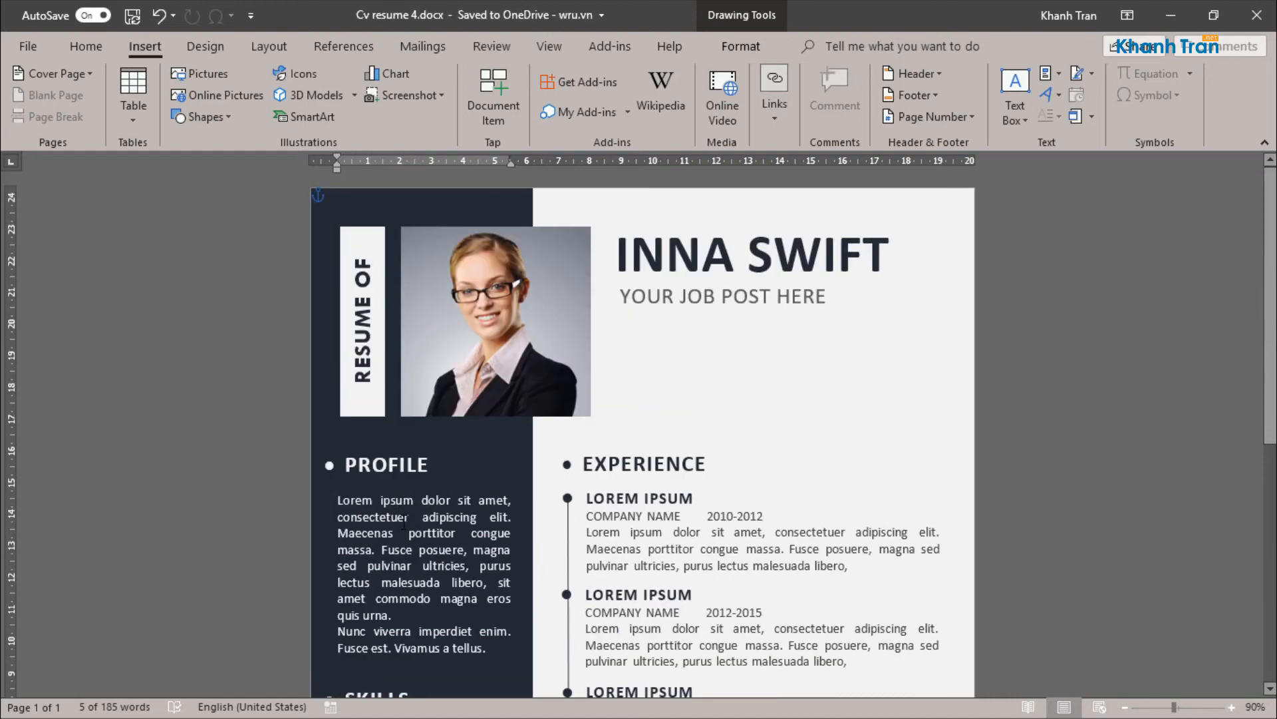
pyautogui.click(447, 516)
pyautogui.click(901, 337)
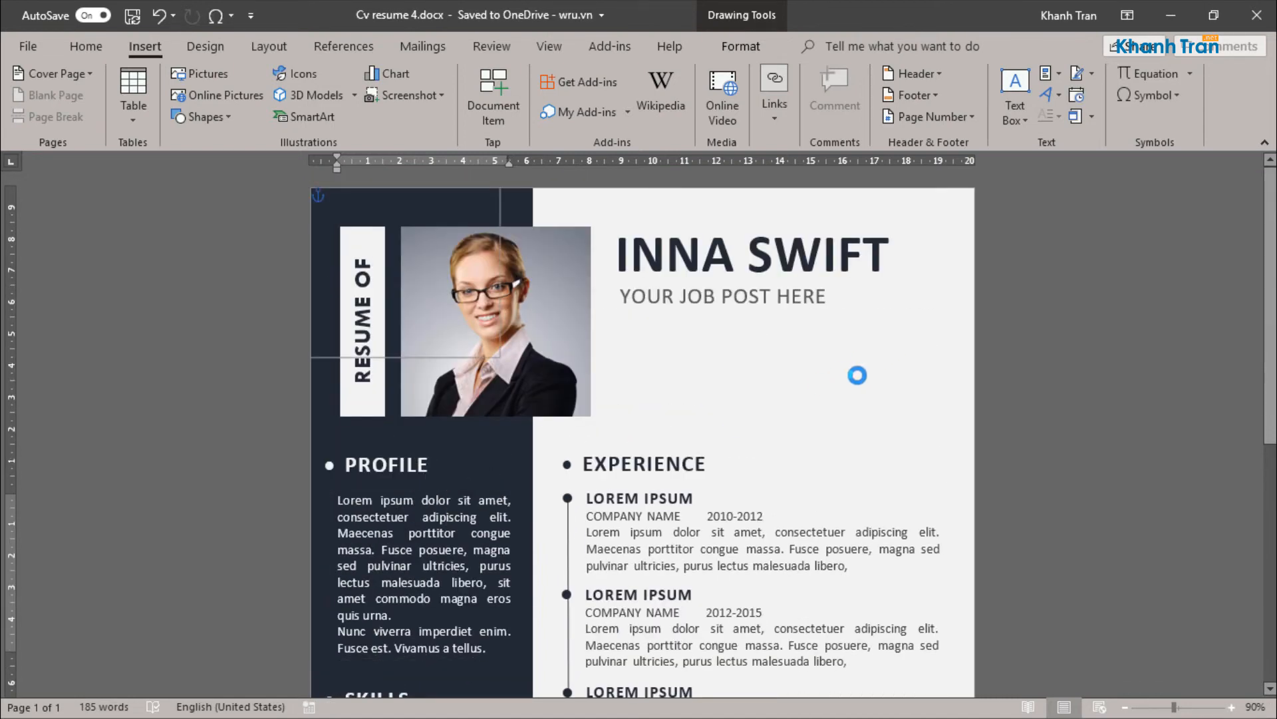
pyautogui.hotkey('ctrl', 'v')
pyautogui.moveTo(900, 475); pyautogui.dragTo(884, 306)
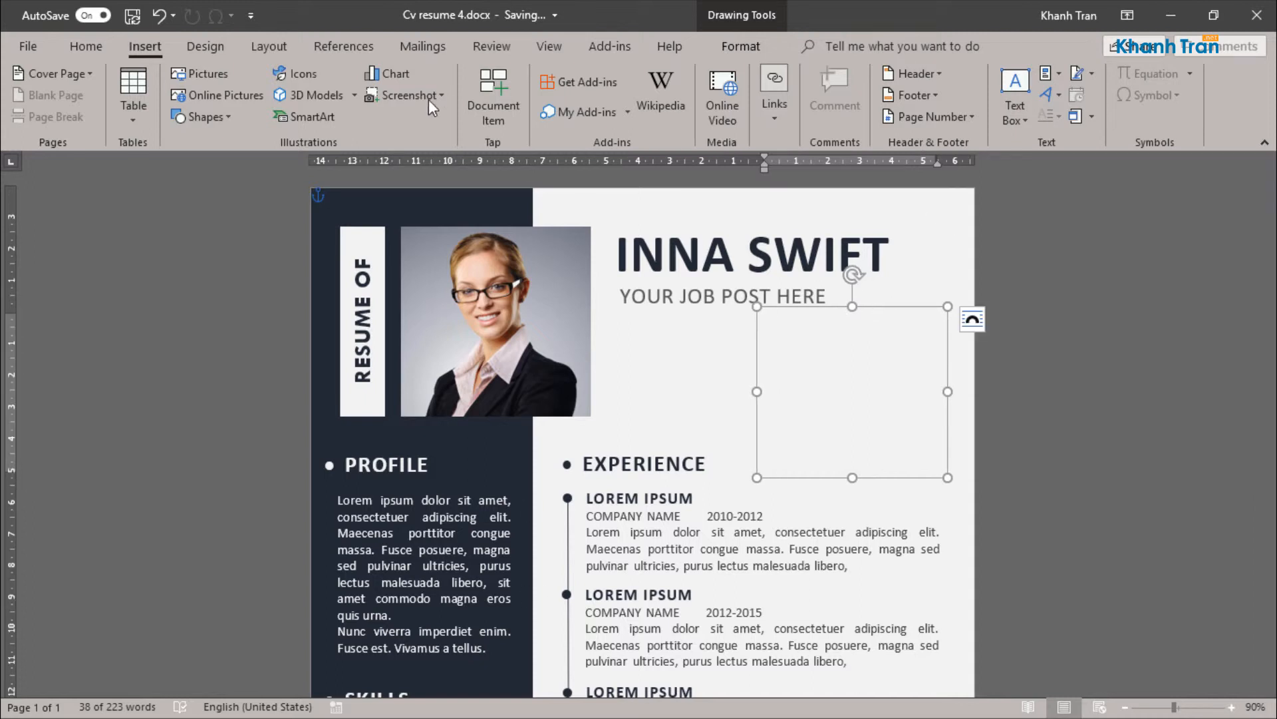
# Step: Set the copied paragraph's font color to the dark blue-gray theme shade
pyautogui.click(86, 46)
pyautogui.click(393, 111)
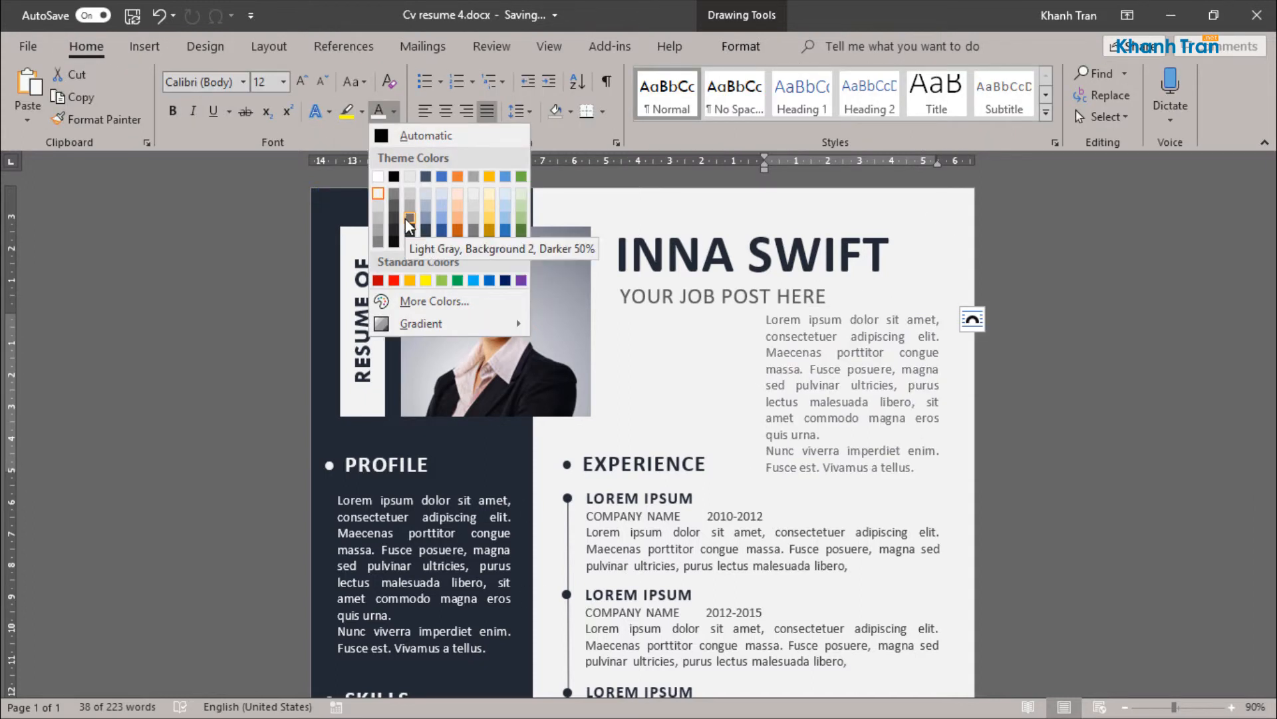
pyautogui.click(426, 242)
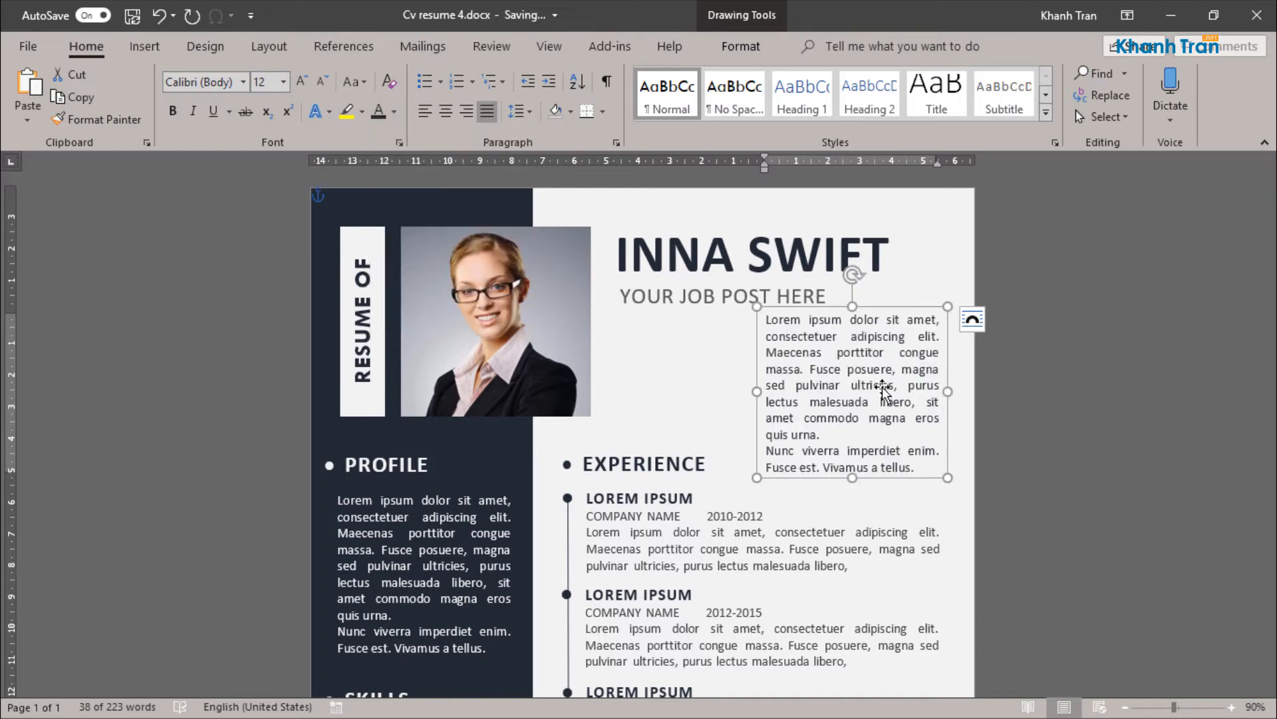
# Step: Widen the copied text box toward the portrait and right-align its text
pyautogui.moveTo(756, 391); pyautogui.dragTo(719, 393)
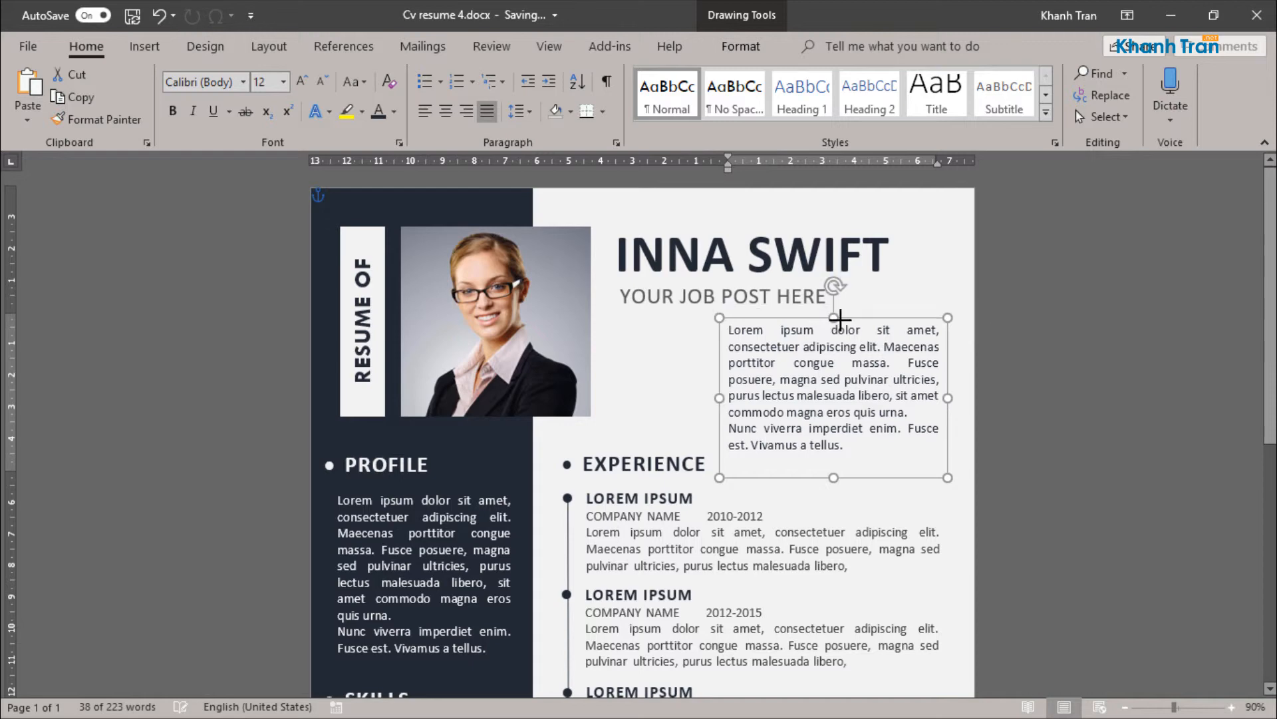
pyautogui.click(467, 111)
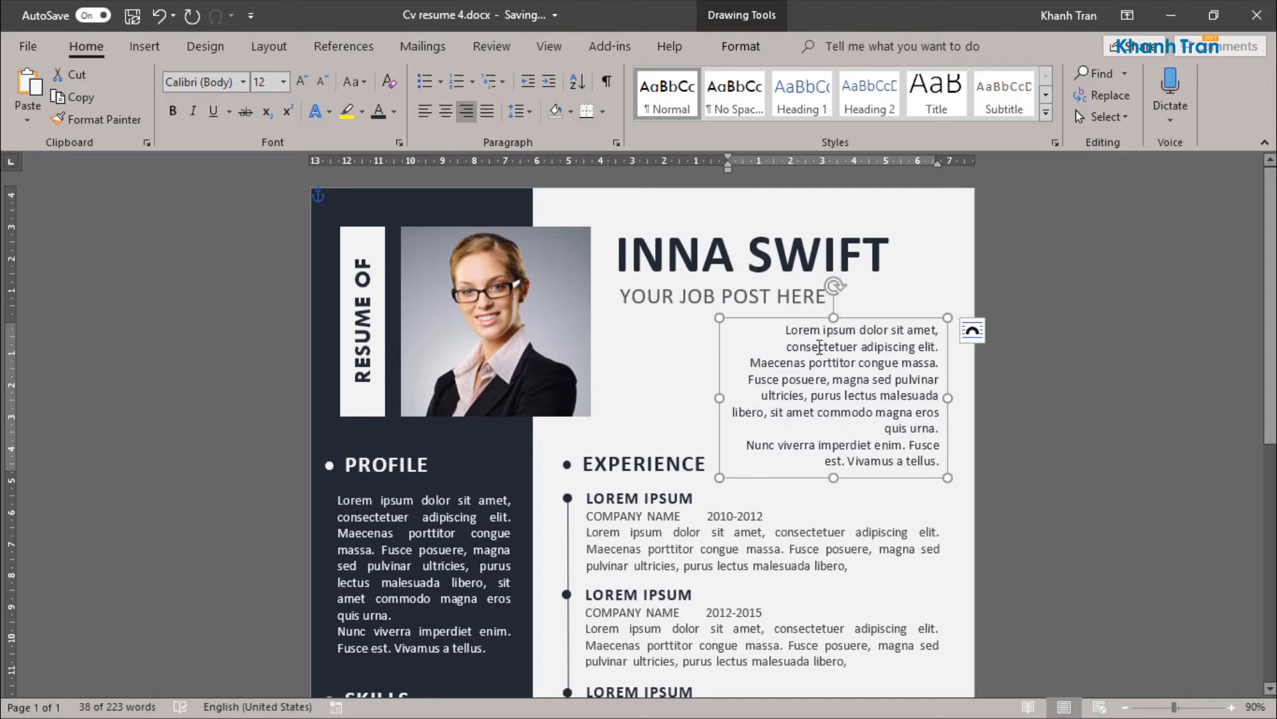
# Step: Replace the copied paragraph with "Your Address, street ..., NewYork, Zip code, USA", breaking the line before NewYork
pyautogui.moveTo(786, 343); pyautogui.dragTo(947, 464)
pyautogui.press('Delete')
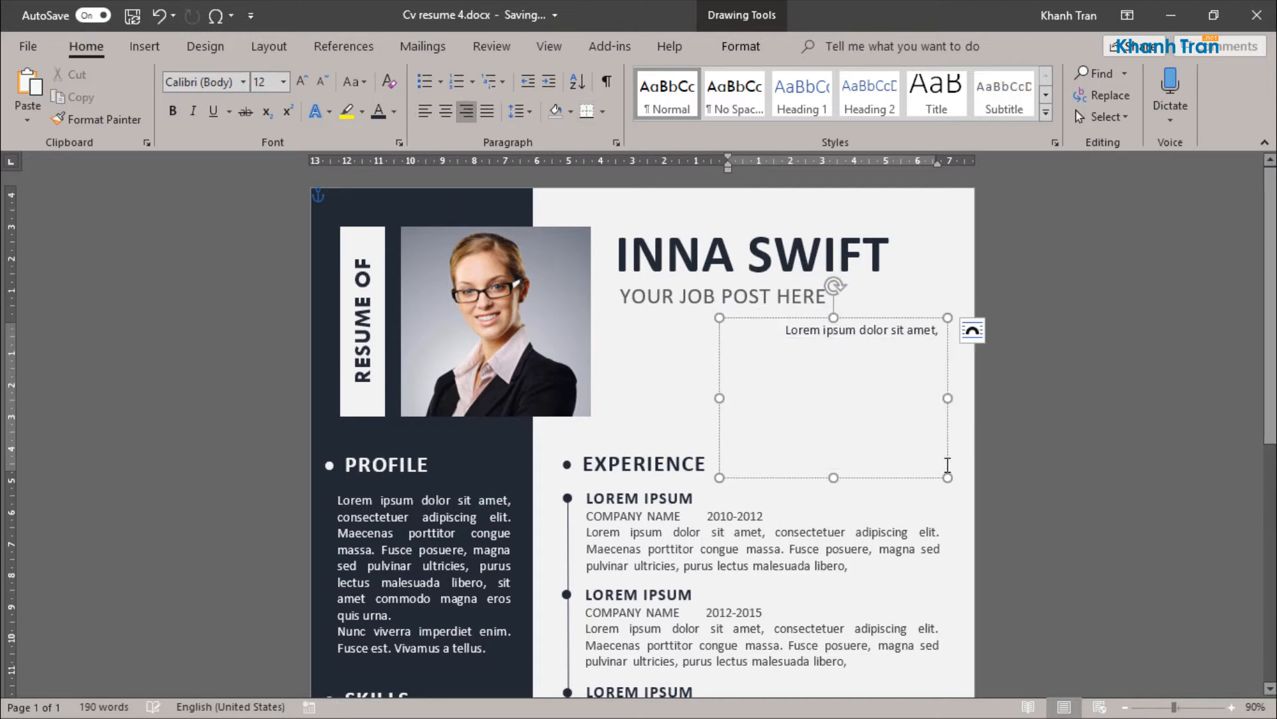
pyautogui.moveTo(789, 326); pyautogui.dragTo(944, 330)
pyautogui.write('Yo')
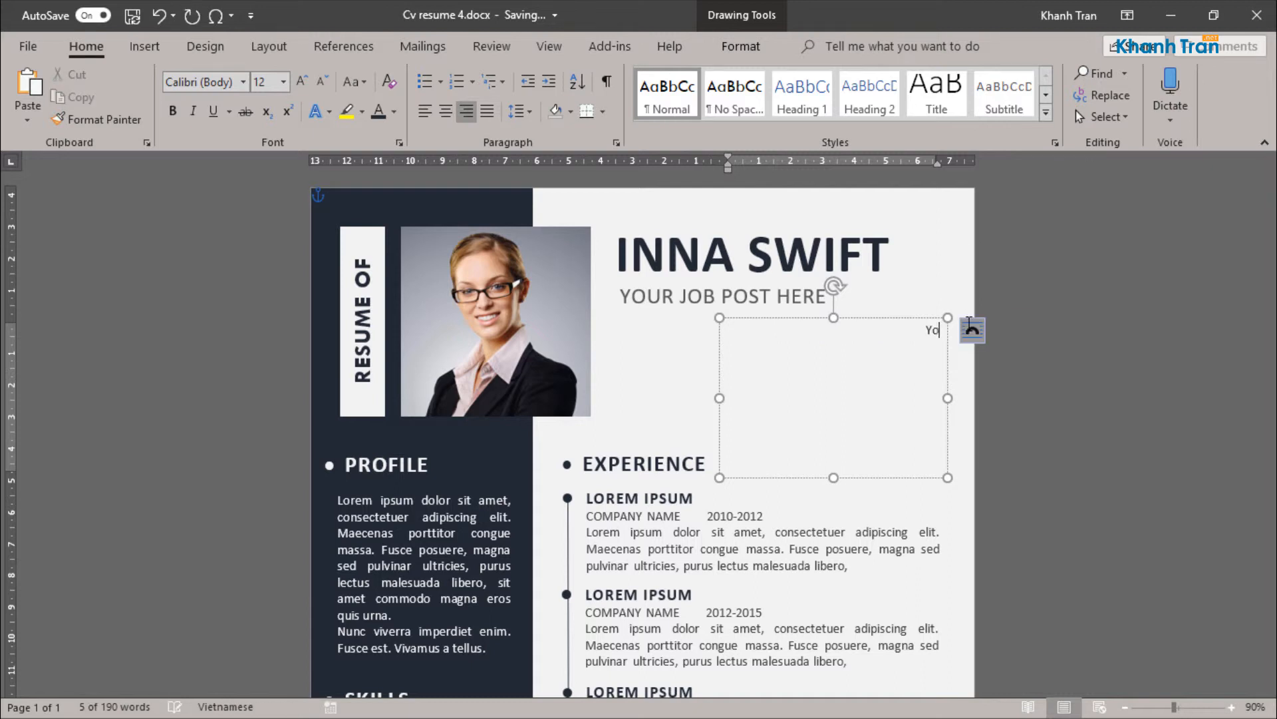
pyautogui.write('ur Address')
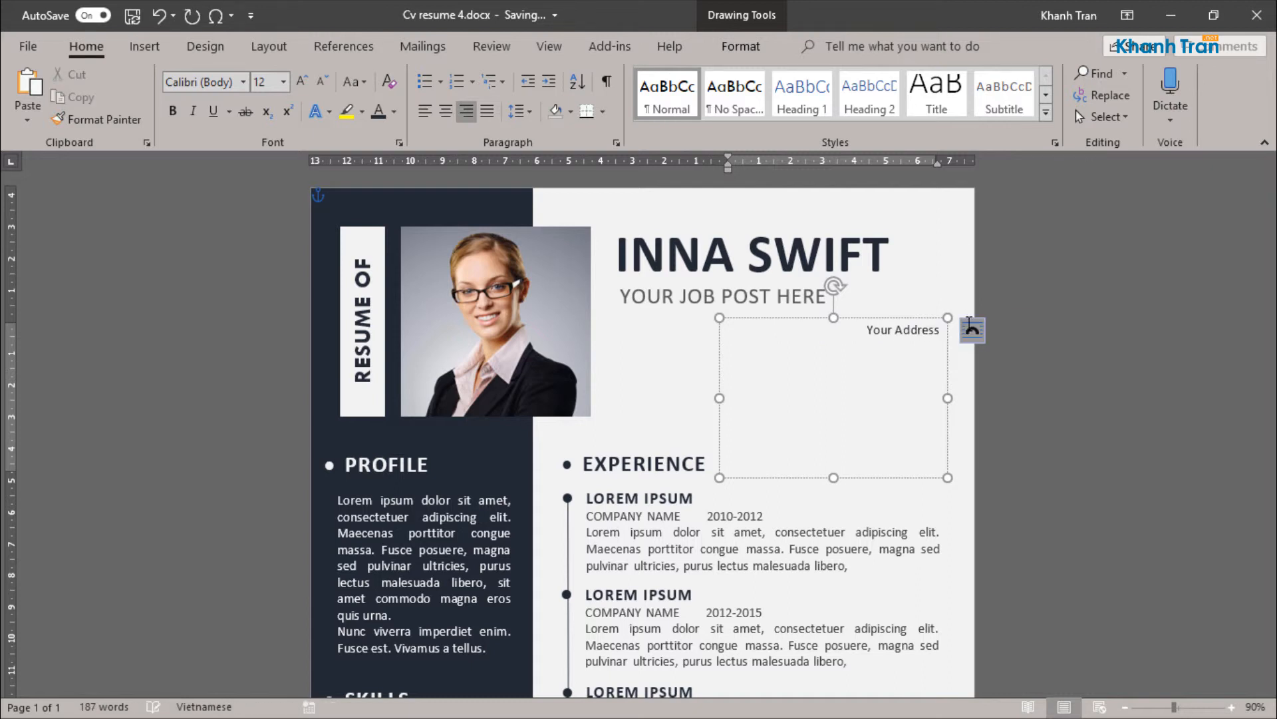
pyautogui.write(', street ...,')
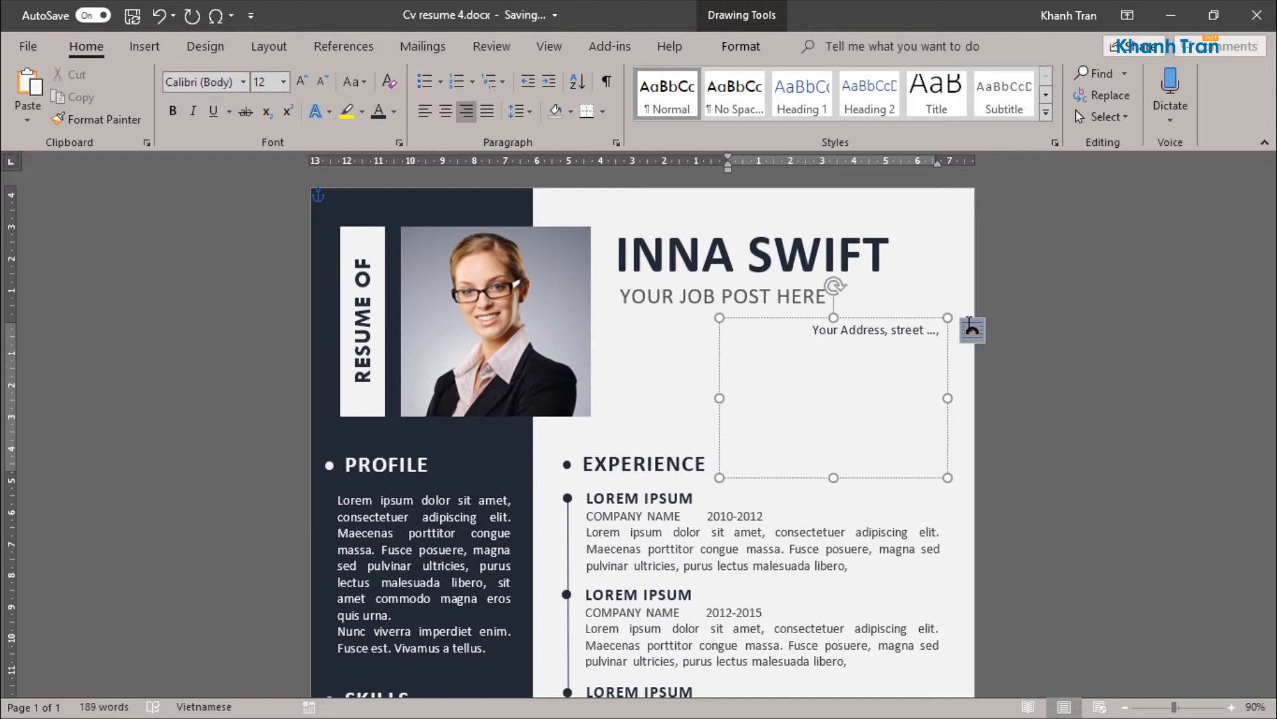
pyautogui.write(' New')
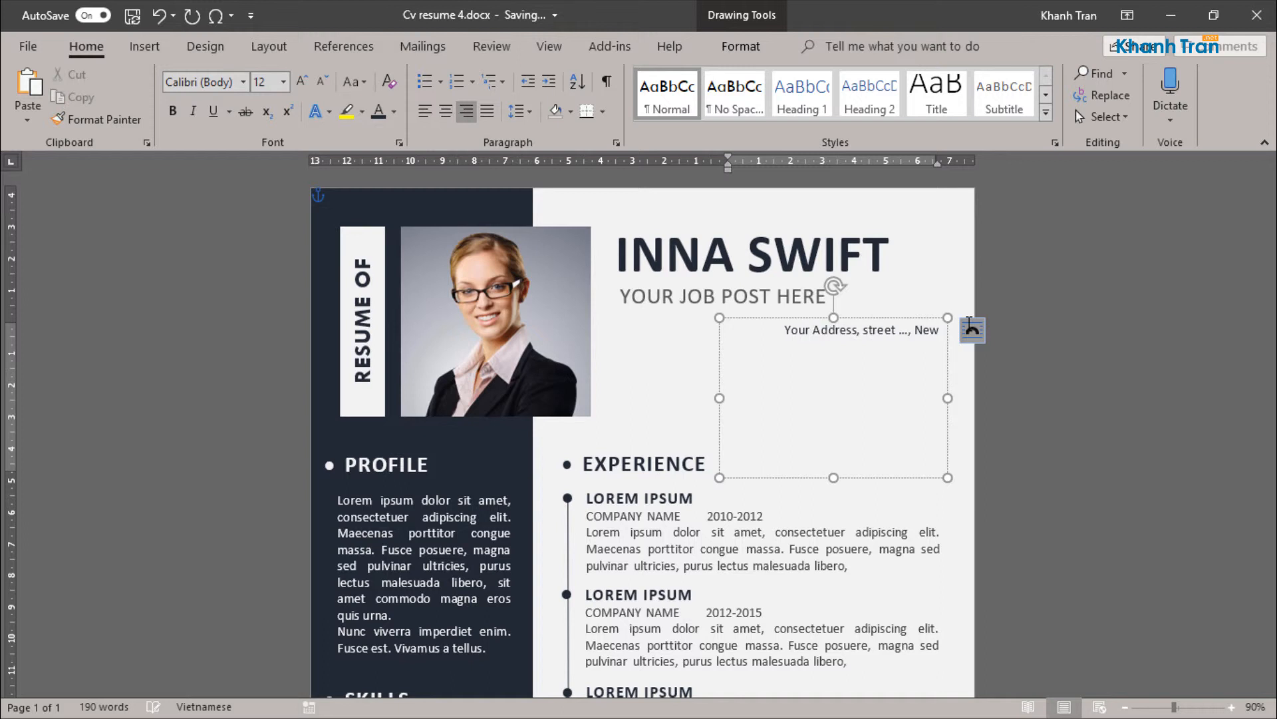
pyautogui.write('York, ')
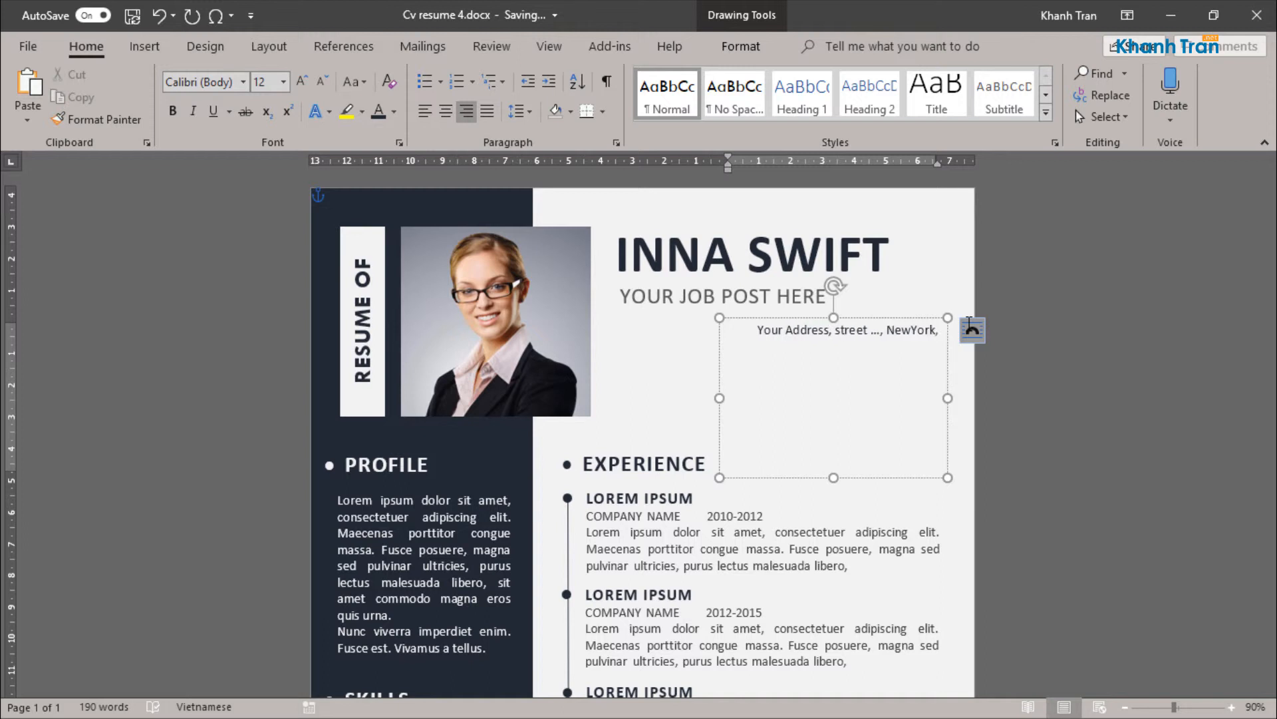
pyautogui.write('Zip code')
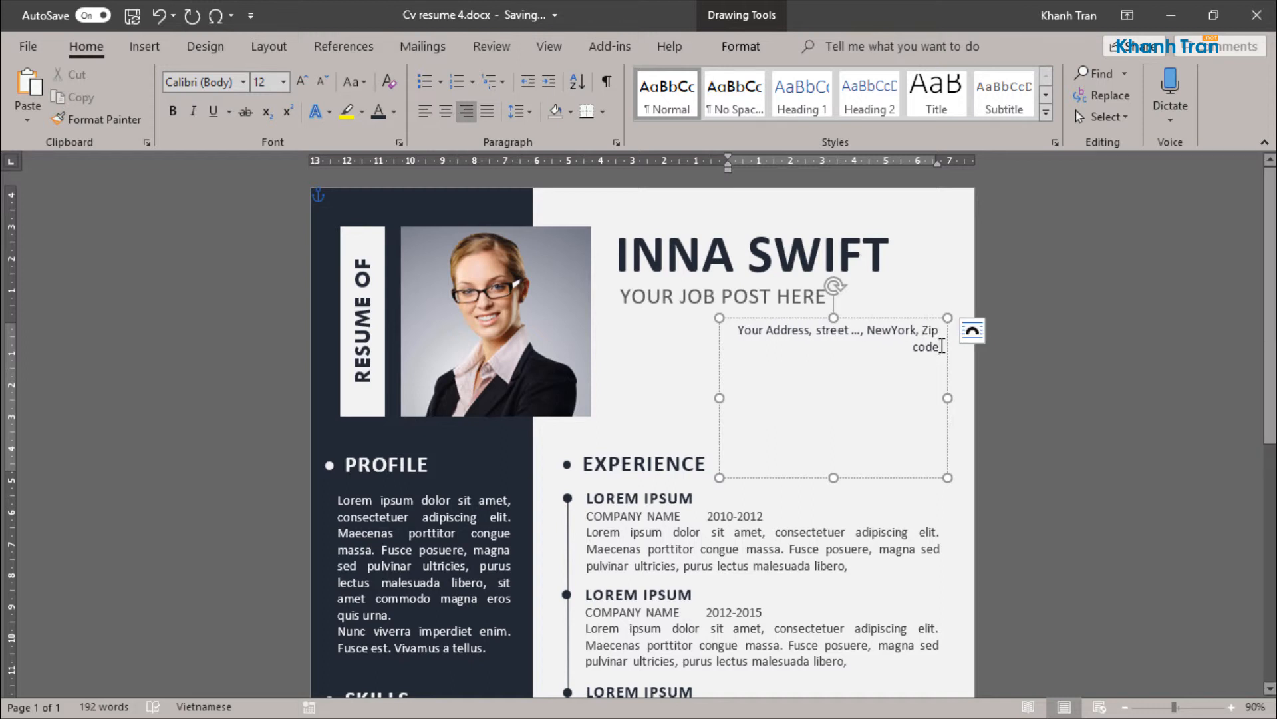
pyautogui.write(', USA')
pyautogui.click(868, 331)
pyautogui.press('Return')
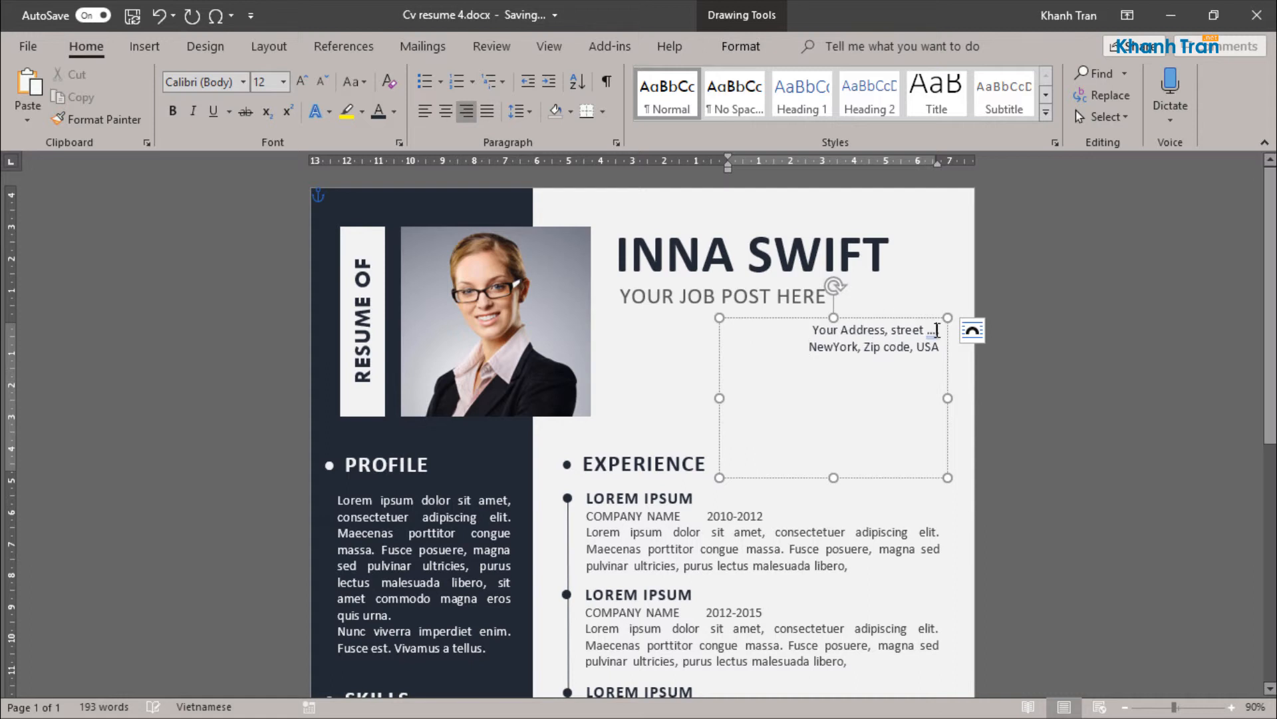
# Step: Replace the street placeholder in the address with "Lorem ipsum dolor," and split NewYork into "New York"
pyautogui.write('... ...')
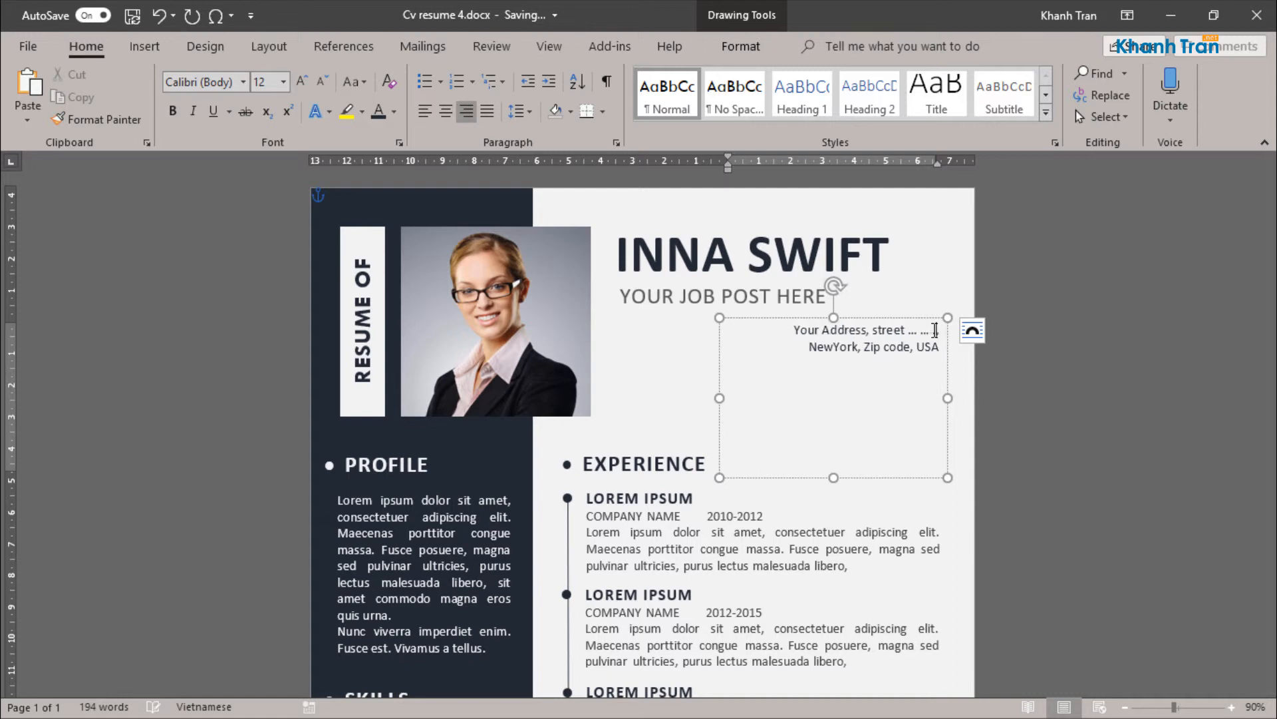
pyautogui.moveTo(590, 533); pyautogui.dragTo(763, 533)
pyautogui.hotkey('ctrl', 'c')
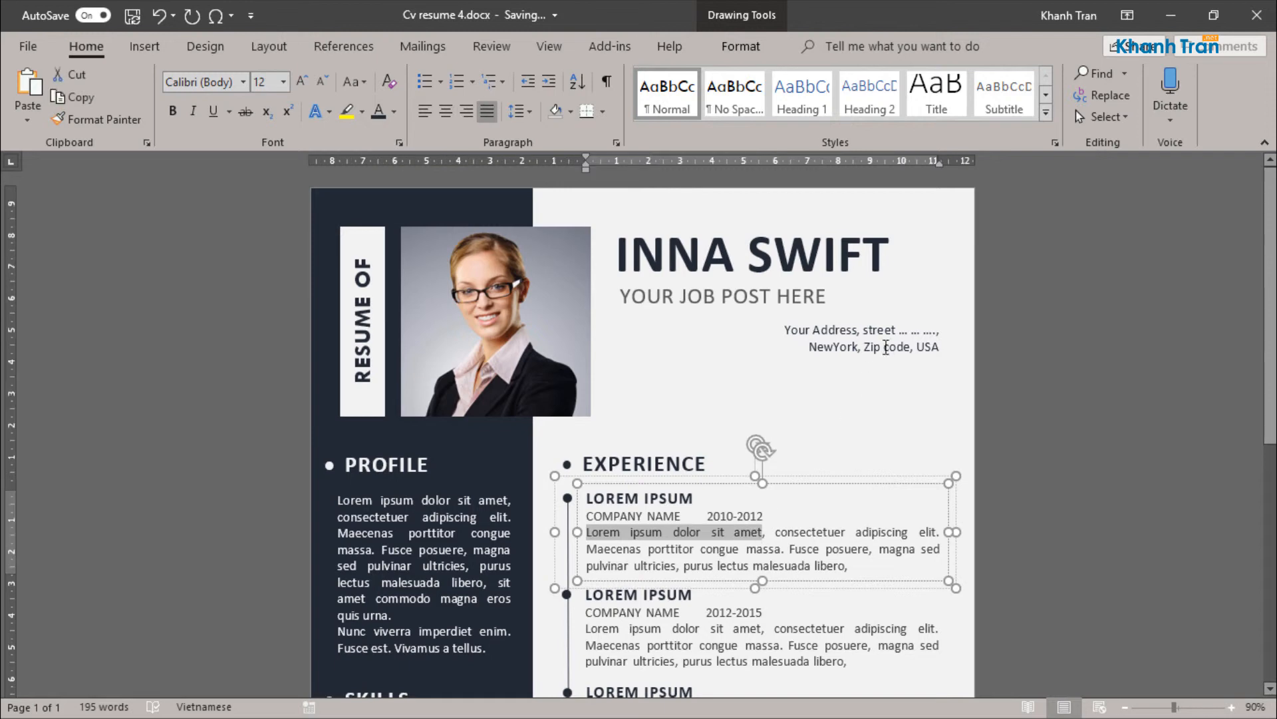
pyautogui.doubleClick(901, 331)
pyautogui.click(902, 335)
pyautogui.moveTo(864, 331); pyautogui.dragTo(928, 335)
pyautogui.hotkey('ctrl', 'v')
pyautogui.press('BackSpace')
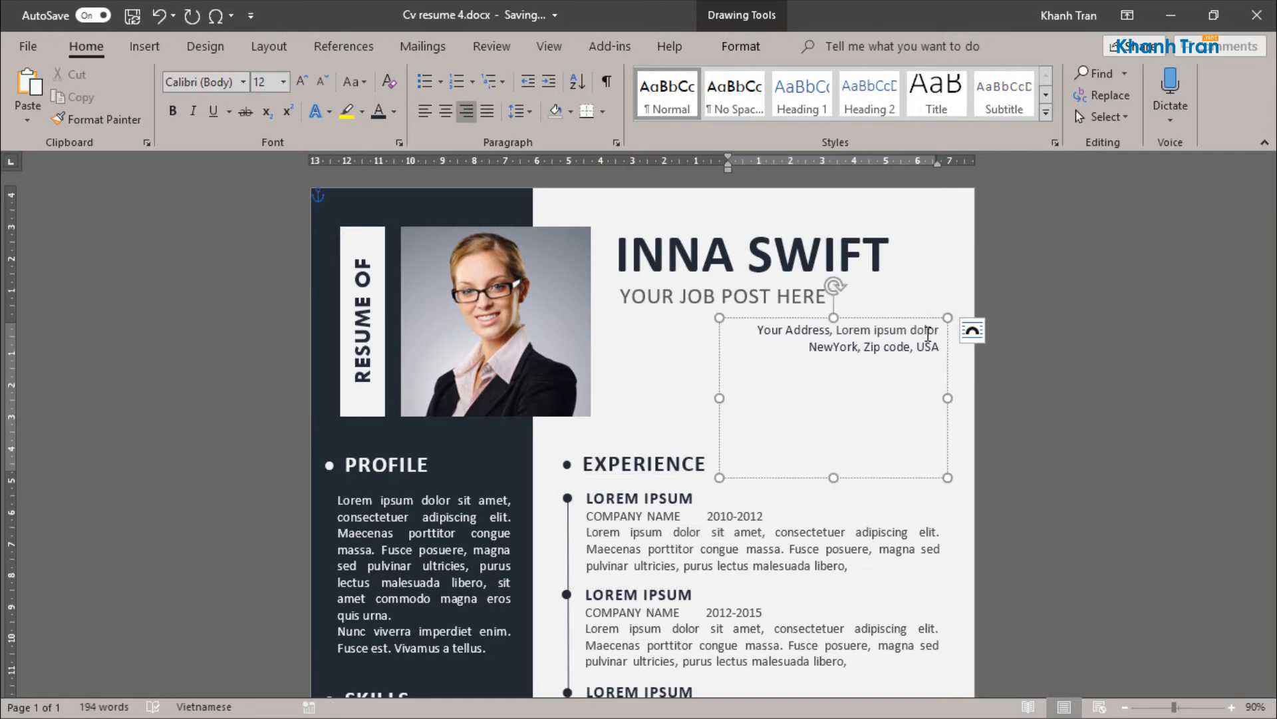
pyautogui.write(',')
pyautogui.click(830, 346)
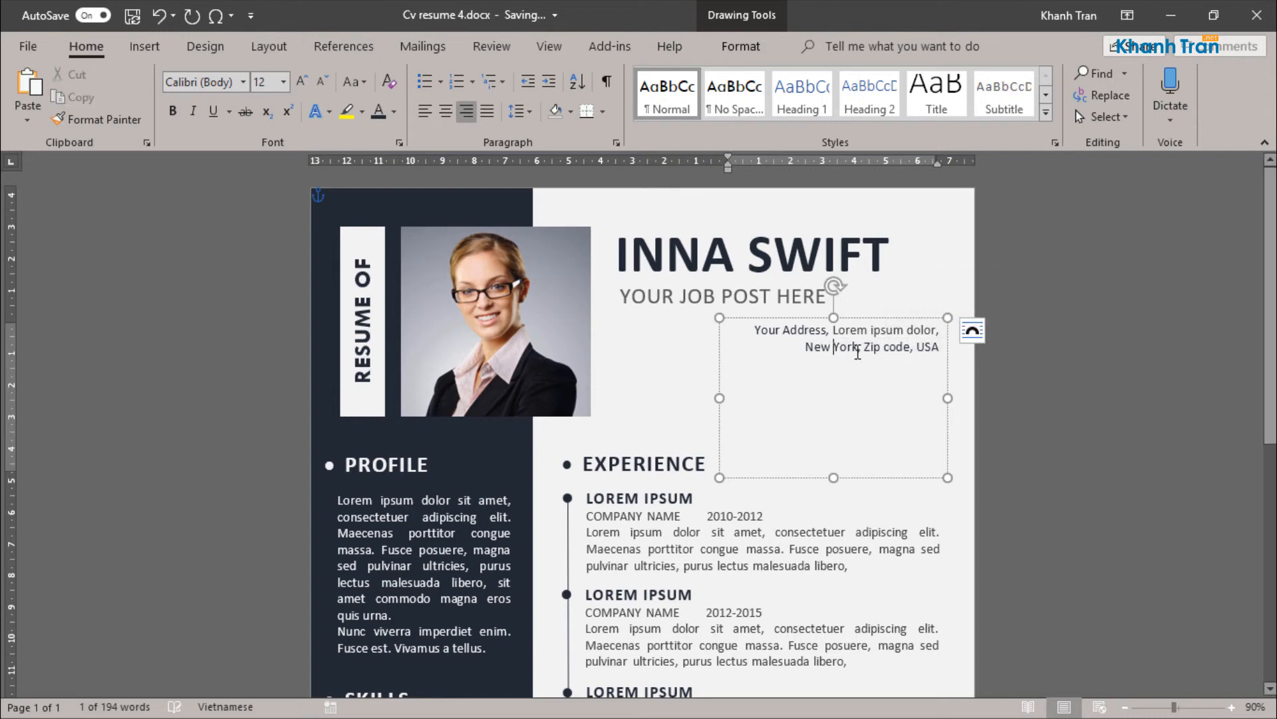
# Step: Make both lines of the placeholder address bold
pyautogui.hotkey('ctrl', 'a')
pyautogui.moveTo(754, 331); pyautogui.dragTo(940, 346)
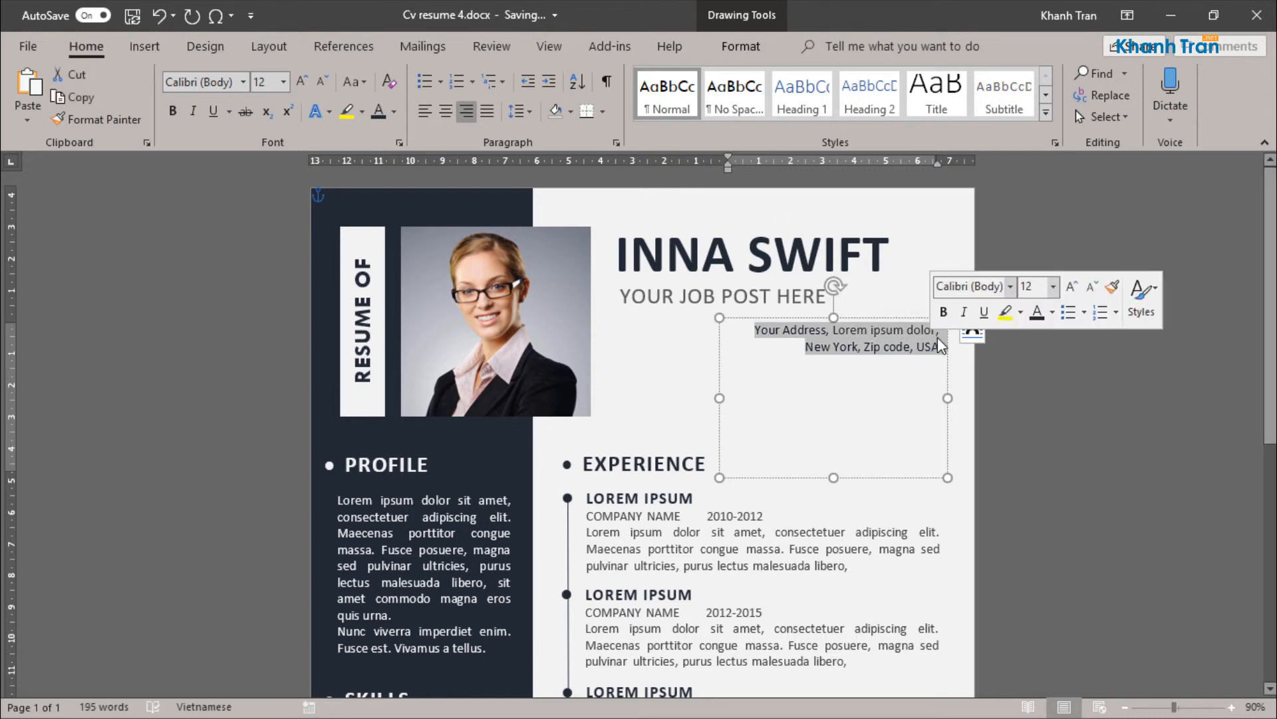
pyautogui.hotkey('ctrl', 'b')
# Step: Add lines below the address for a placeholder phone number, a placeholder e-mail address and "Website: yourname.com"
pyautogui.click(926, 347)
pyautogui.press('Return')
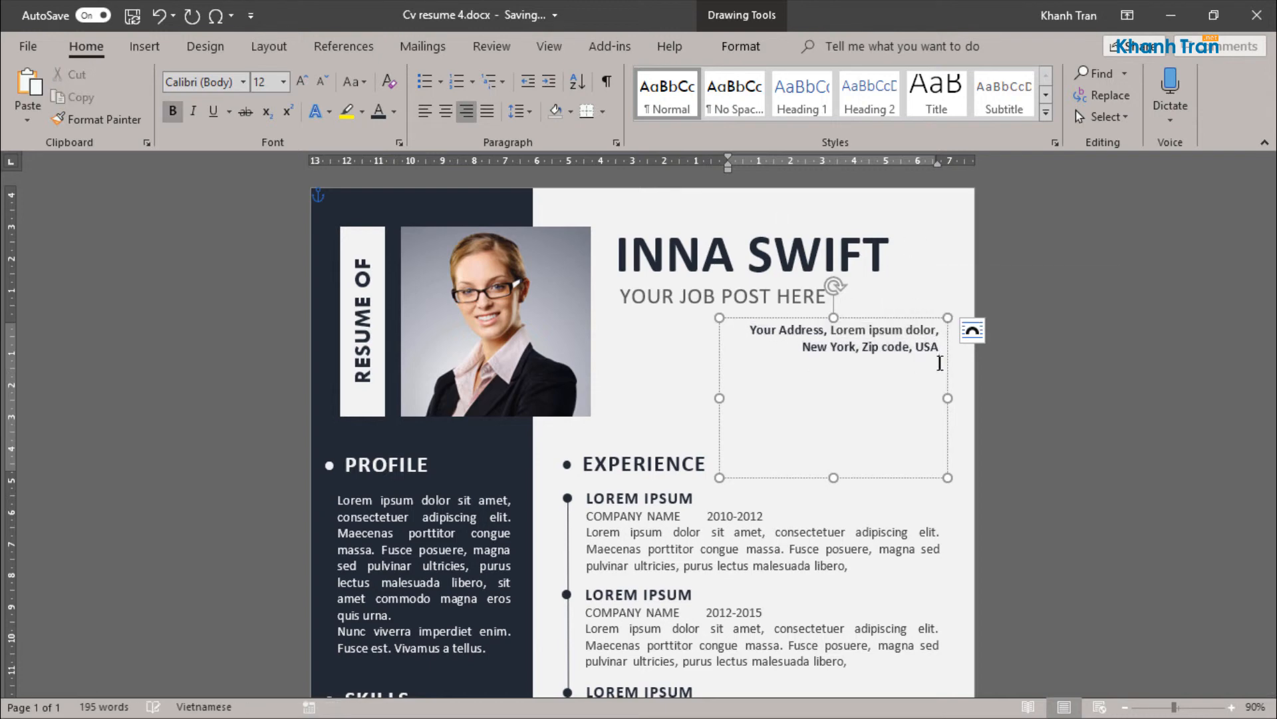
pyautogui.write('Phone: + 123 456 789')
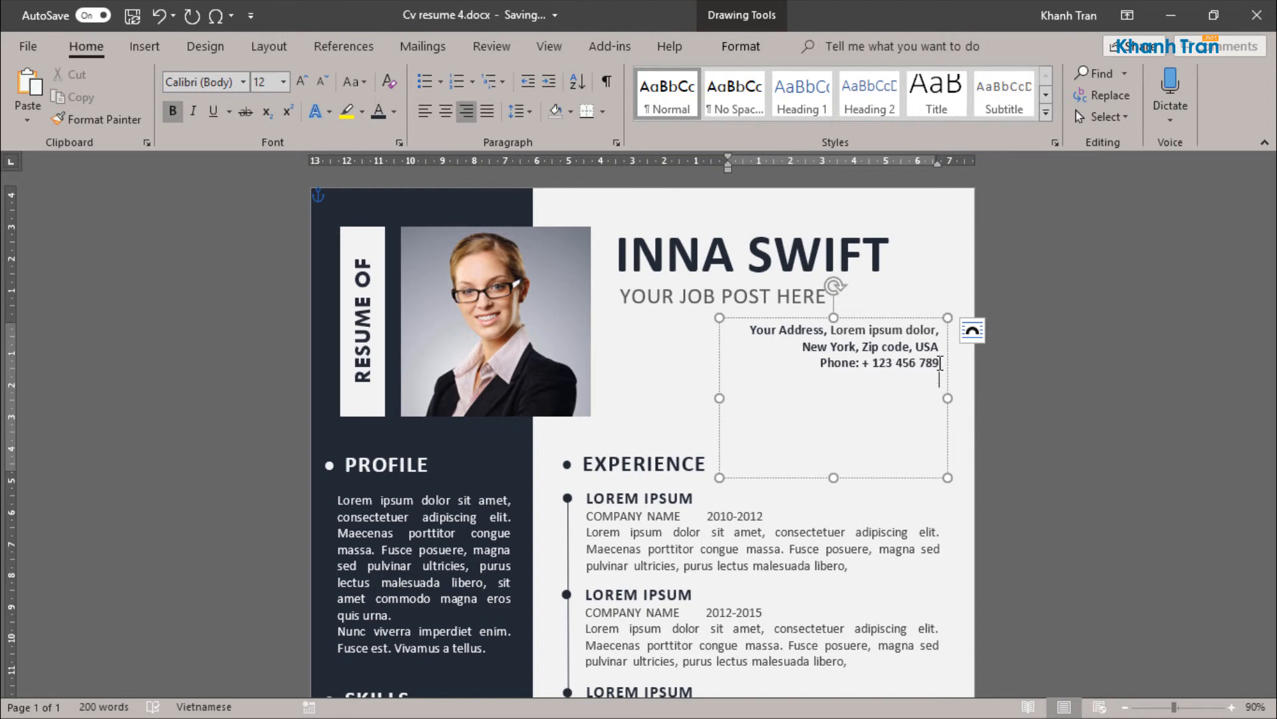
pyautogui.write('Email: yourname@name.com ')
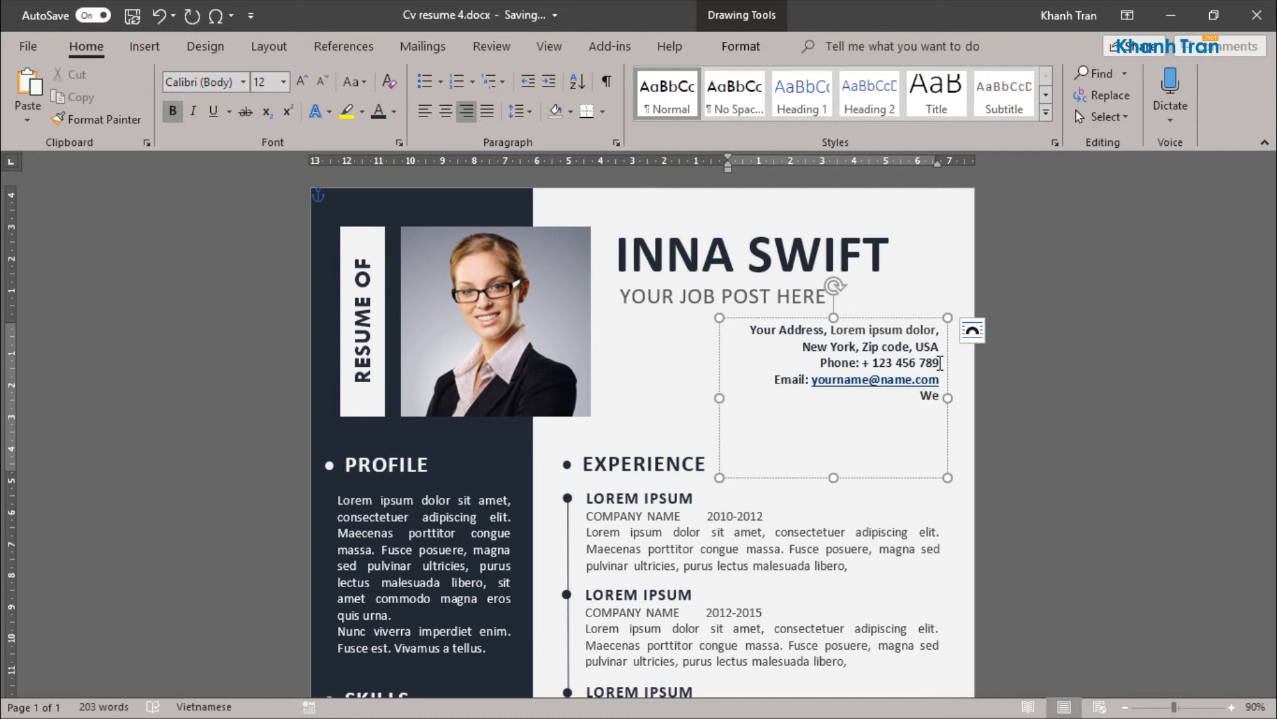
pyautogui.write('ite: yourm')
pyautogui.write('ame.com')
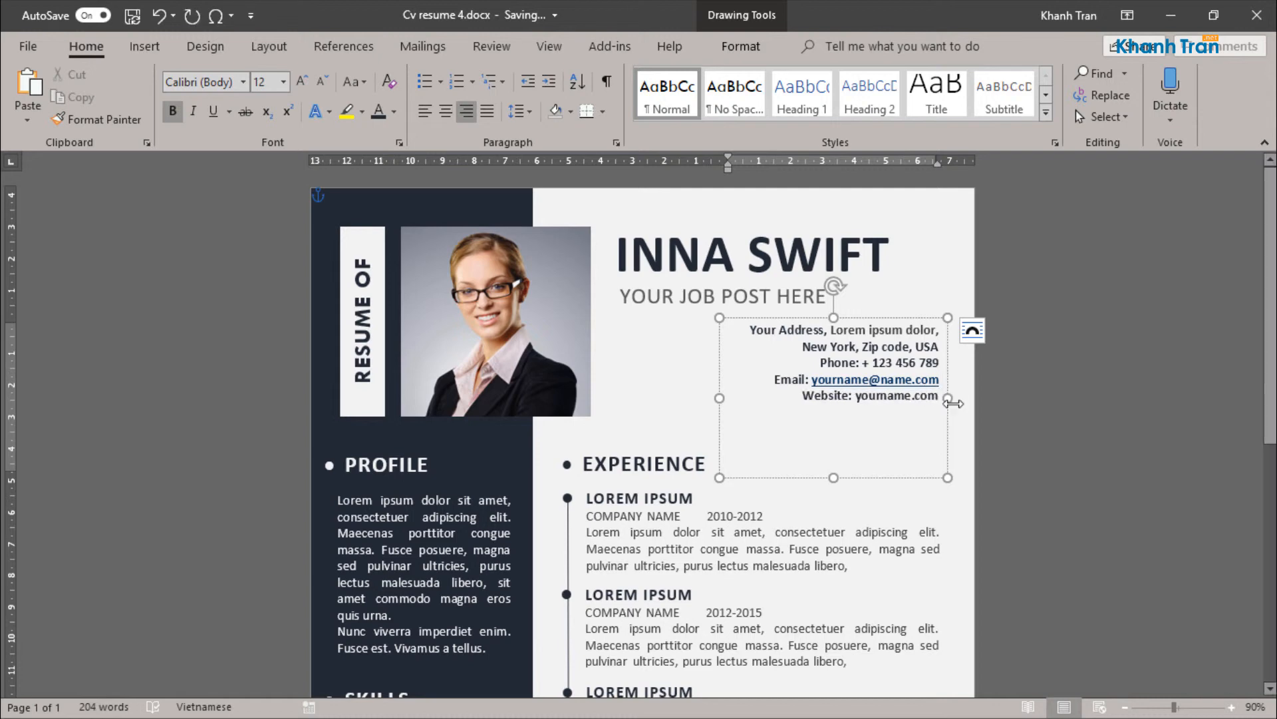
# Step: Remove the bold from the Phone, Email and Website lines and shorten the text box to fit its text
pyautogui.moveTo(821, 362); pyautogui.dragTo(942, 398)
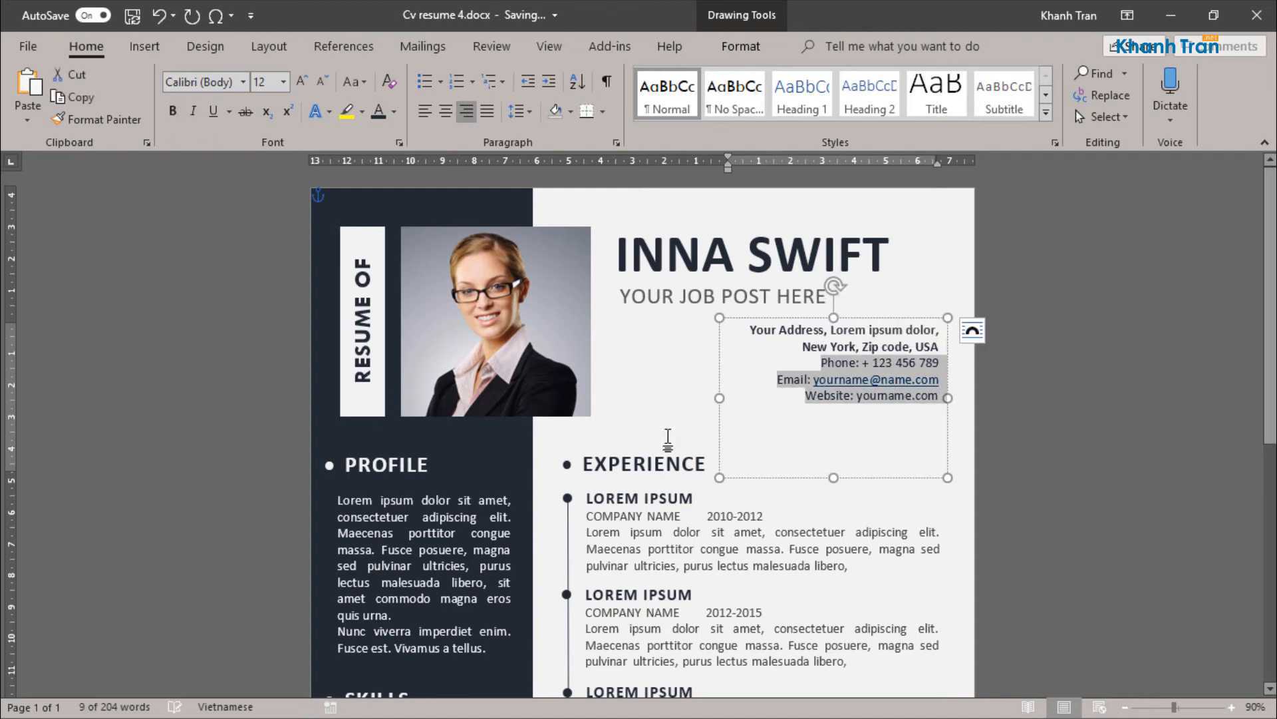
pyautogui.moveTo(830, 480); pyautogui.dragTo(831, 408)
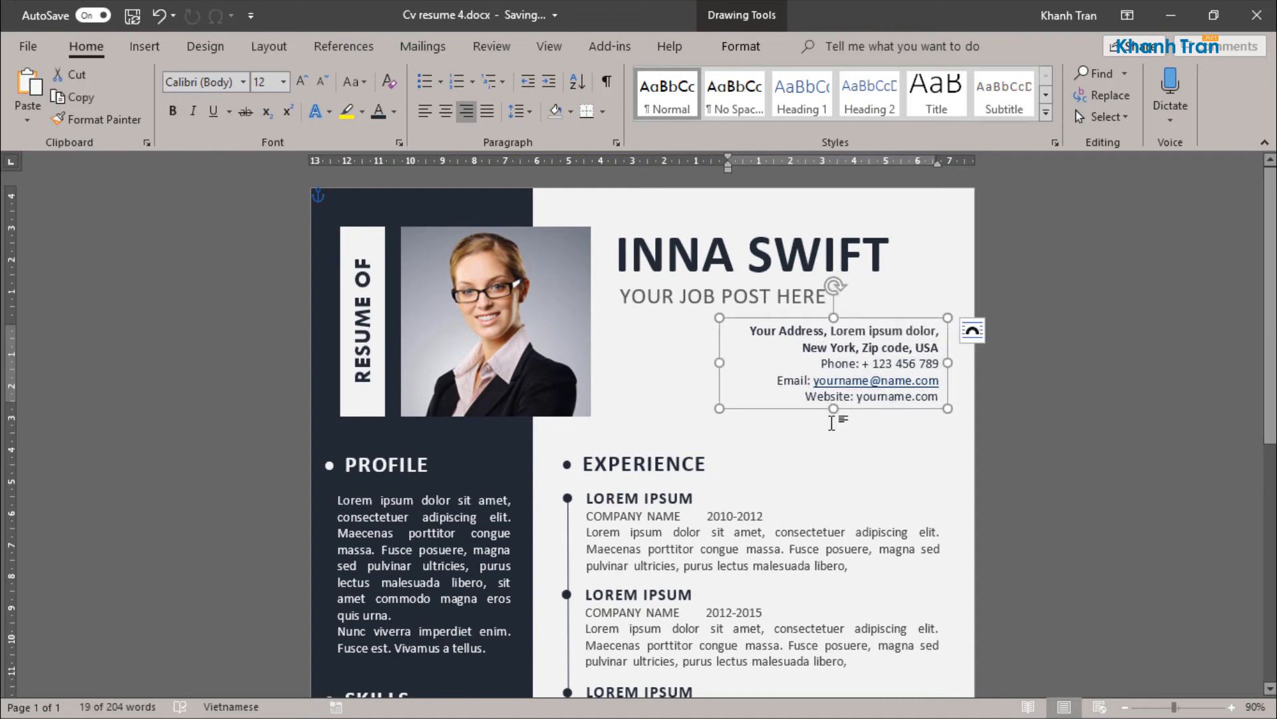
pyautogui.click(872, 501)
# Step: Try a darker font colour on the whole contact block and check the font colour of the job title line
pyautogui.moveTo(940, 397); pyautogui.dragTo(749, 326)
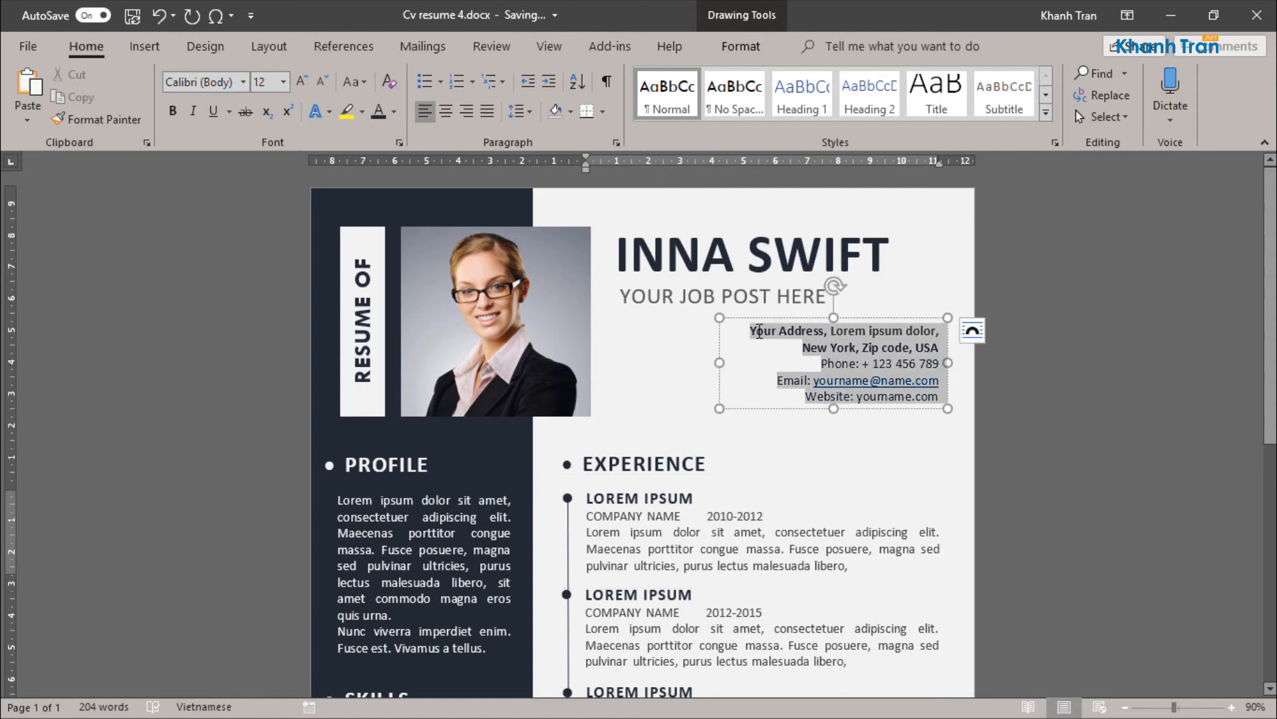
pyautogui.click(394, 112)
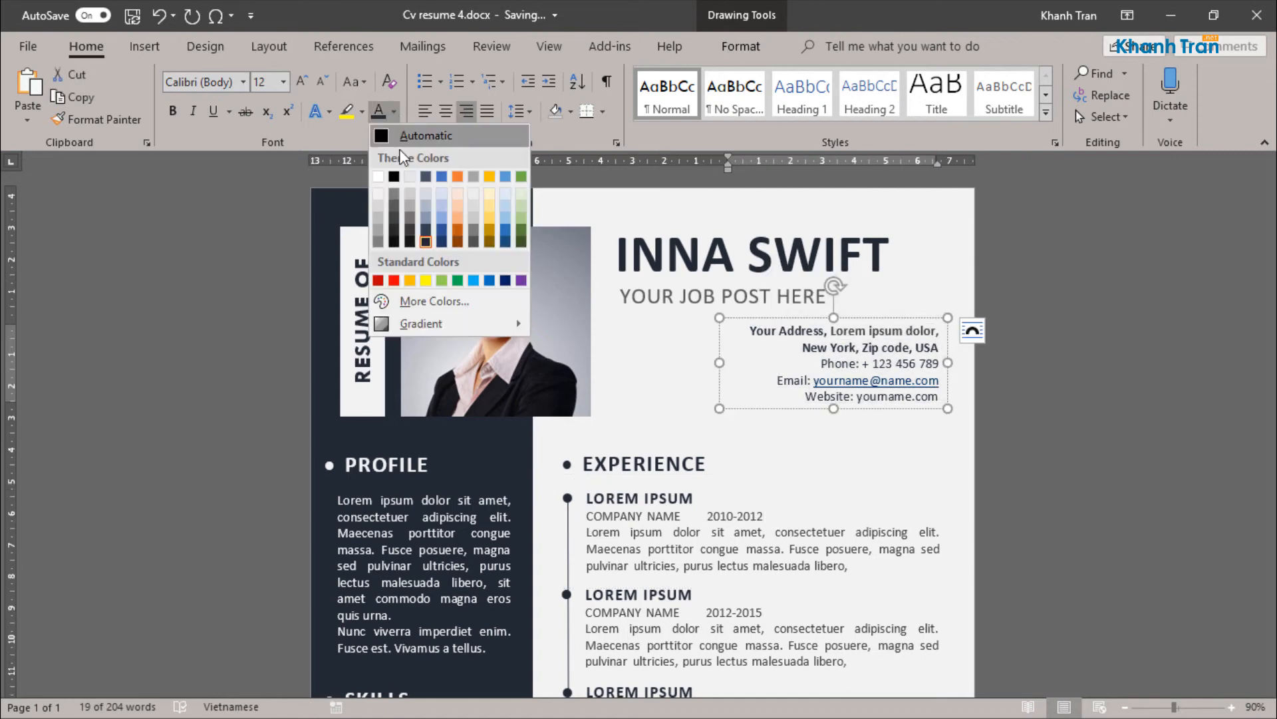
pyautogui.click(393, 217)
pyautogui.click(725, 296)
pyautogui.click(394, 112)
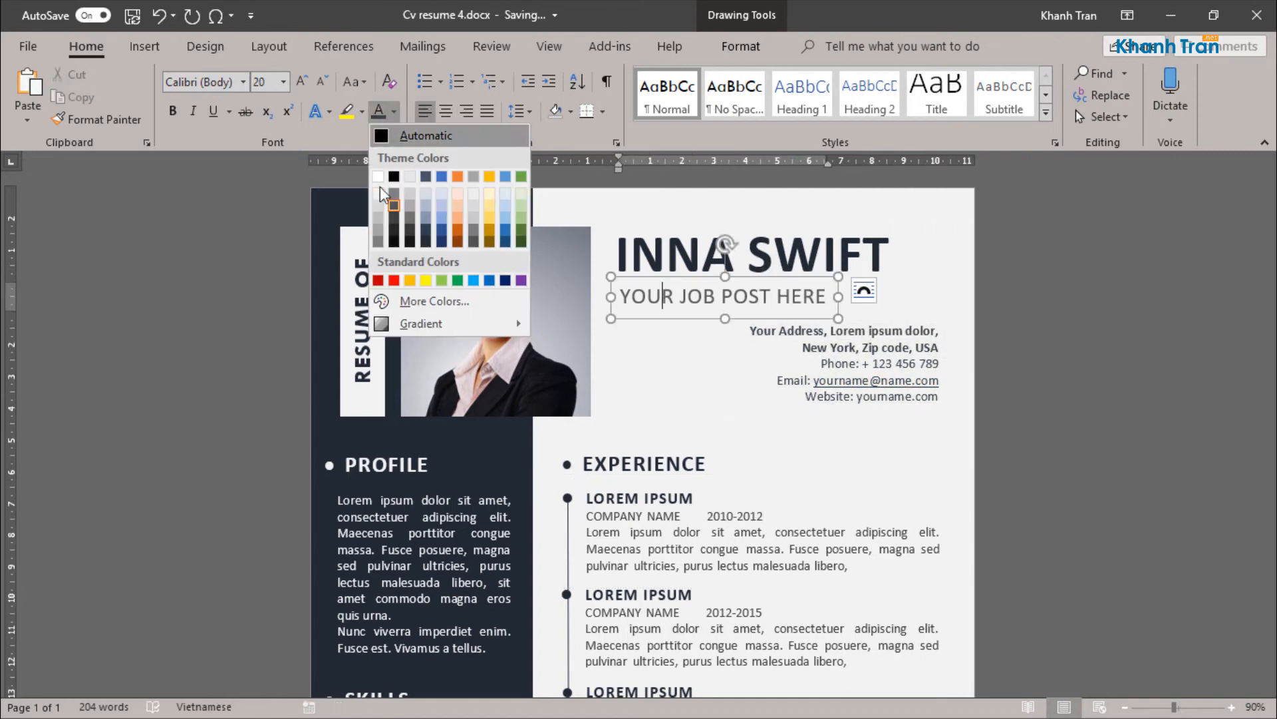
pyautogui.click(881, 392)
pyautogui.click(889, 396)
# Step: Recolour all lines of the contact block to a dark grey matching the job title line
pyautogui.moveTo(939, 398); pyautogui.dragTo(756, 337)
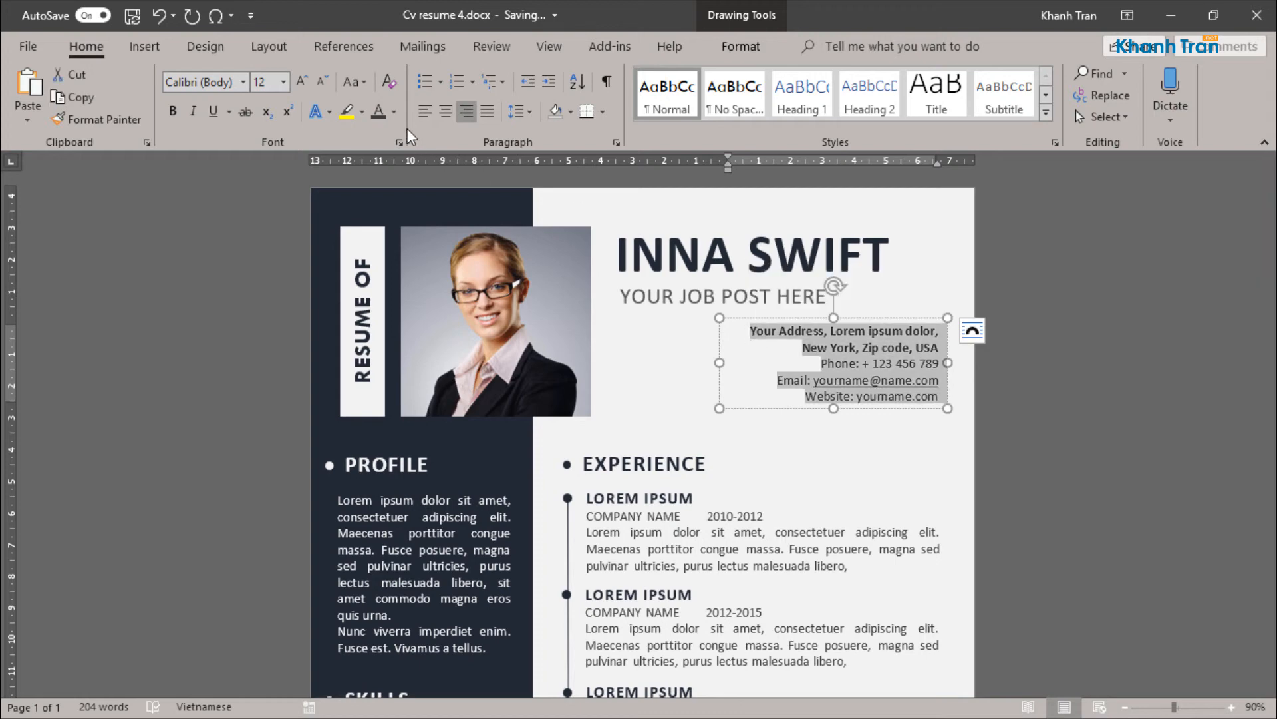
pyautogui.click(394, 111)
pyautogui.click(401, 193)
pyautogui.click(868, 457)
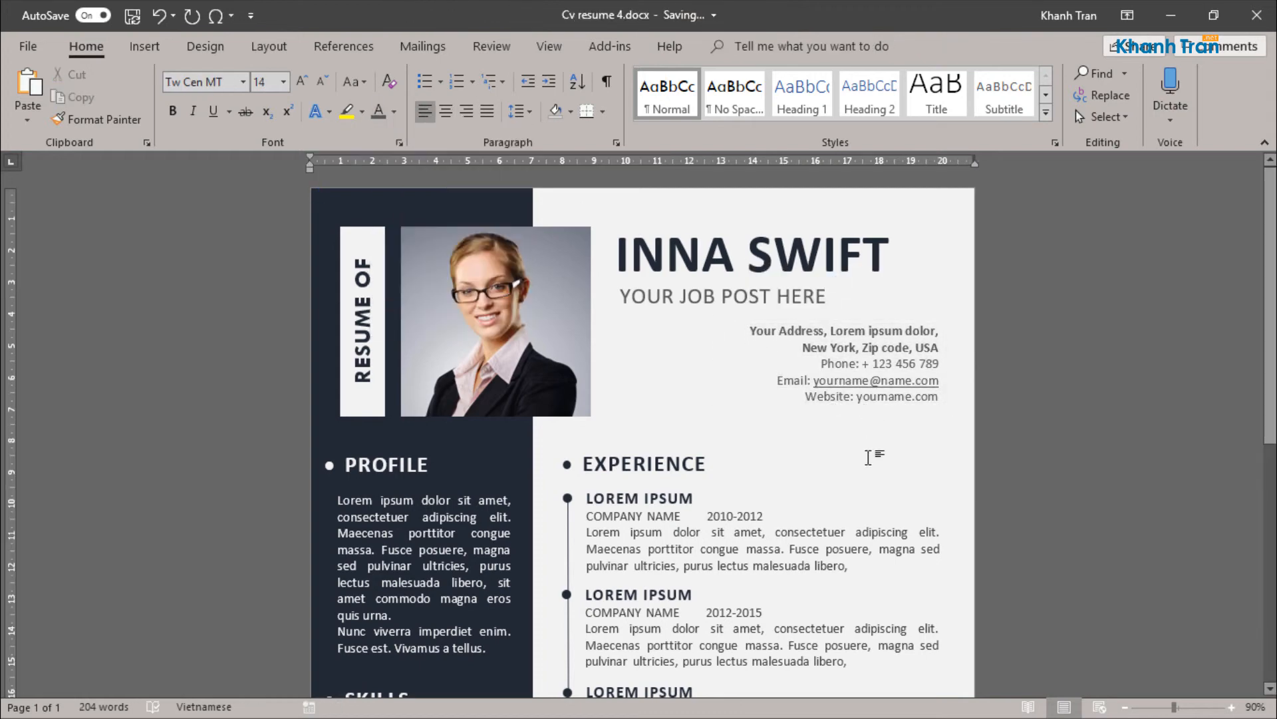
# Step: Remove the hyperlink from the placeholder e-mail address in the contact block
pyautogui.click(881, 400)
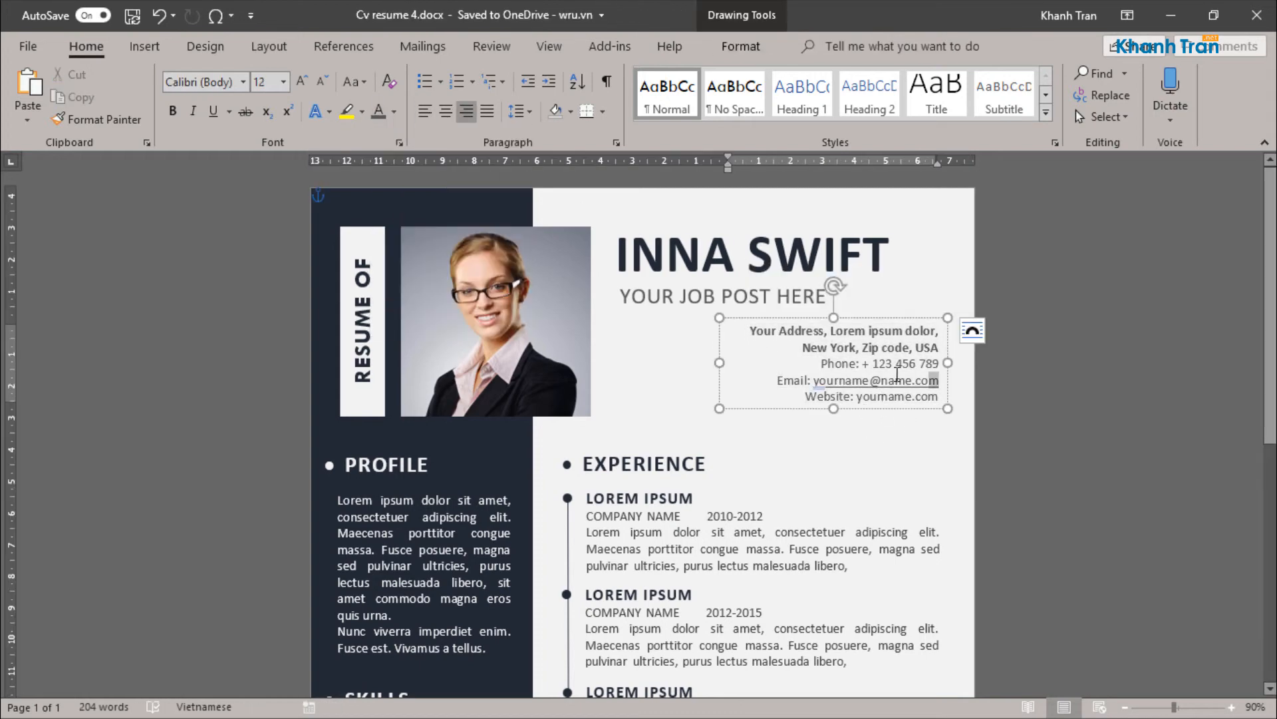
pyautogui.rightClick(817, 381)
pyautogui.click(868, 187)
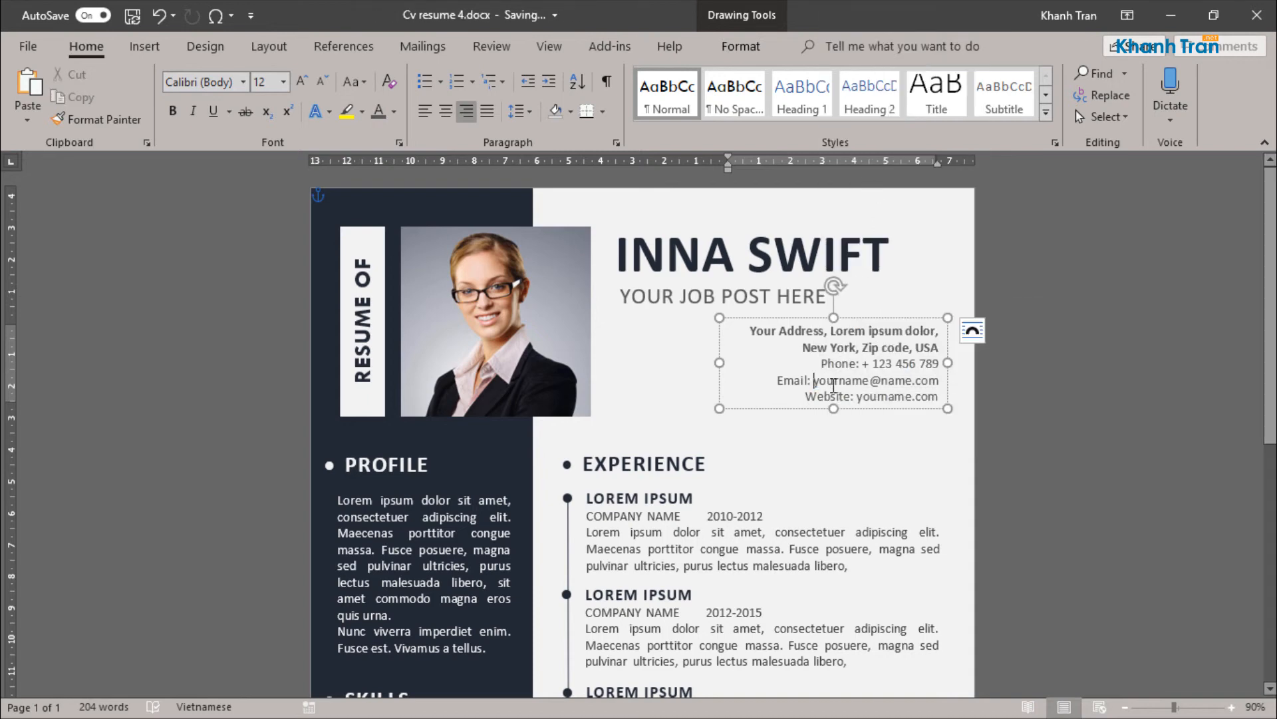
pyautogui.moveTo(940, 395); pyautogui.dragTo(802, 348)
pyautogui.click(875, 569)
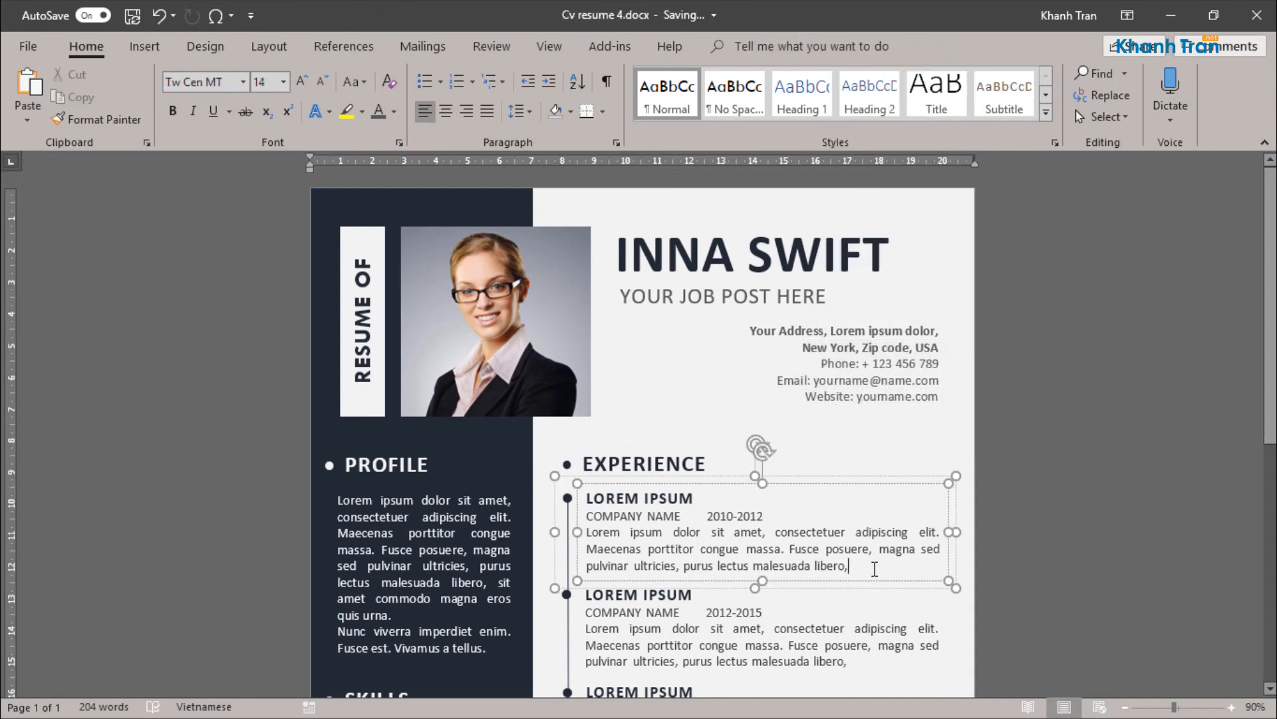
# Step: Change the sidebar heading CONTACT ME to "FOLLOW ME"
pyautogui.scroll(-8, 832, 570)
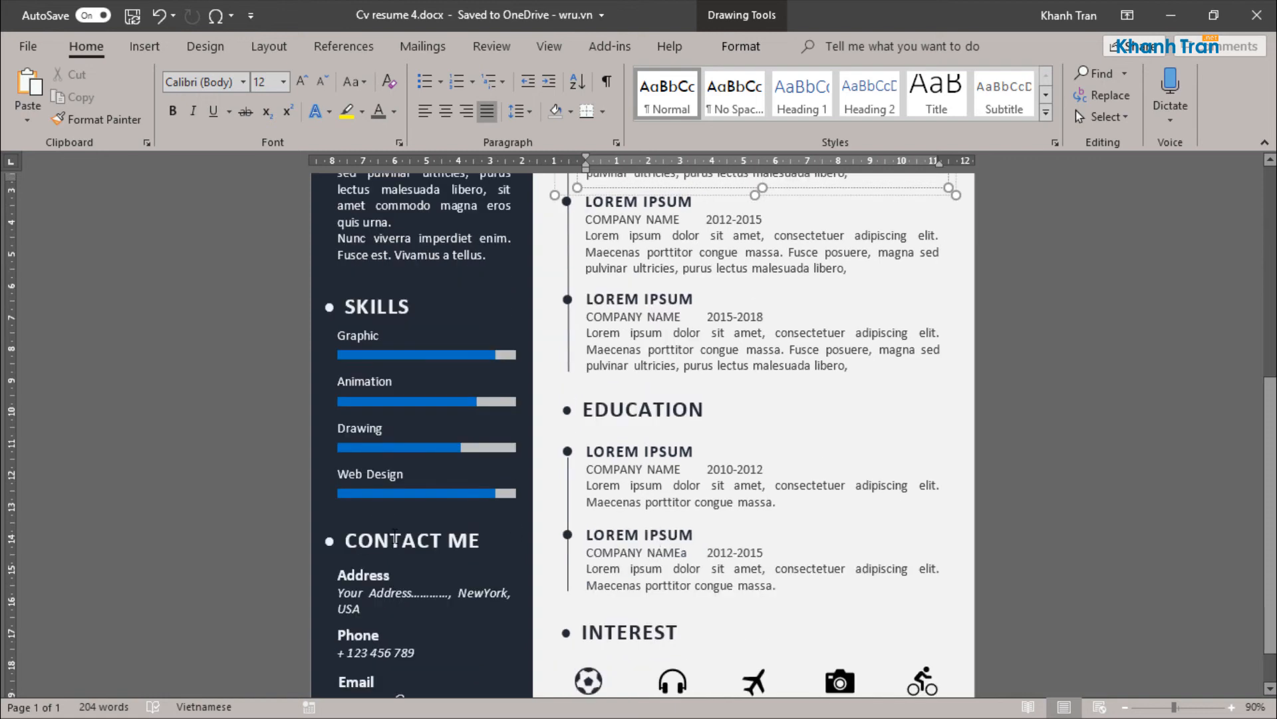
pyautogui.doubleClick(395, 539)
pyautogui.write('FOLLOW')
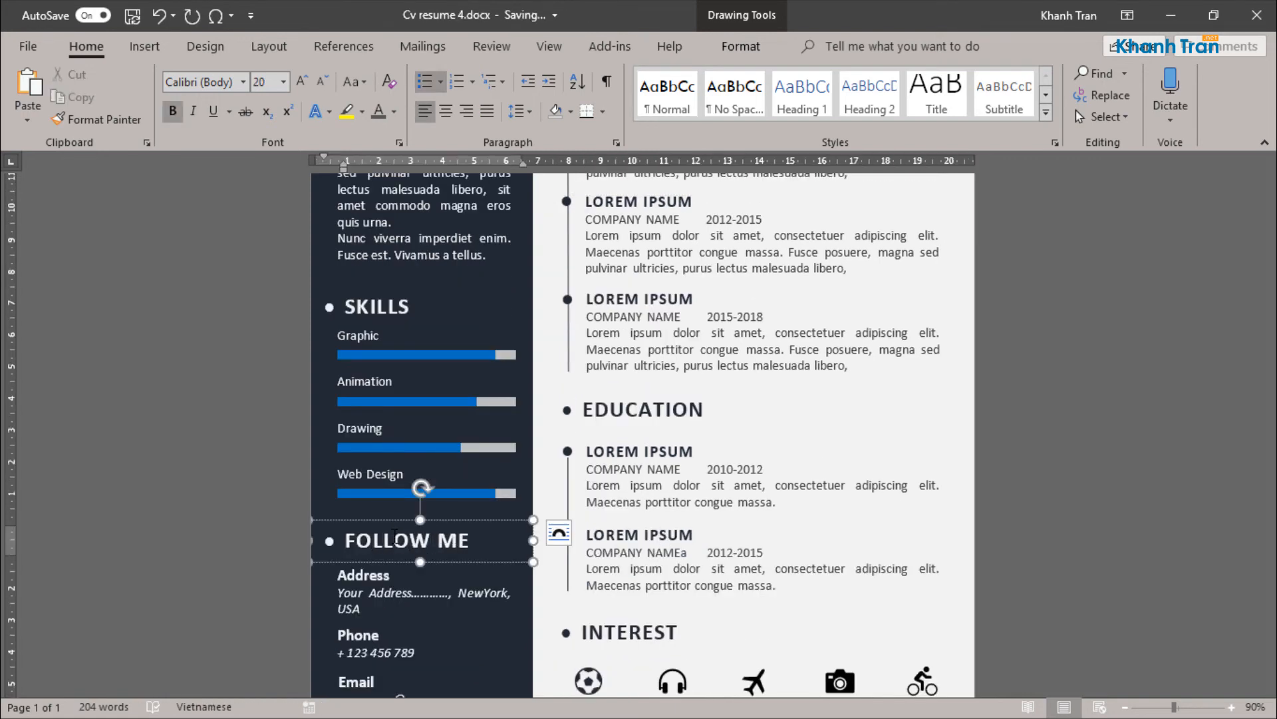
# Step: Replace the sidebar's Address label with "Facebook" and its address text with "Facebook.com/yourname"
pyautogui.doubleClick(355, 573)
pyautogui.write('fAC')
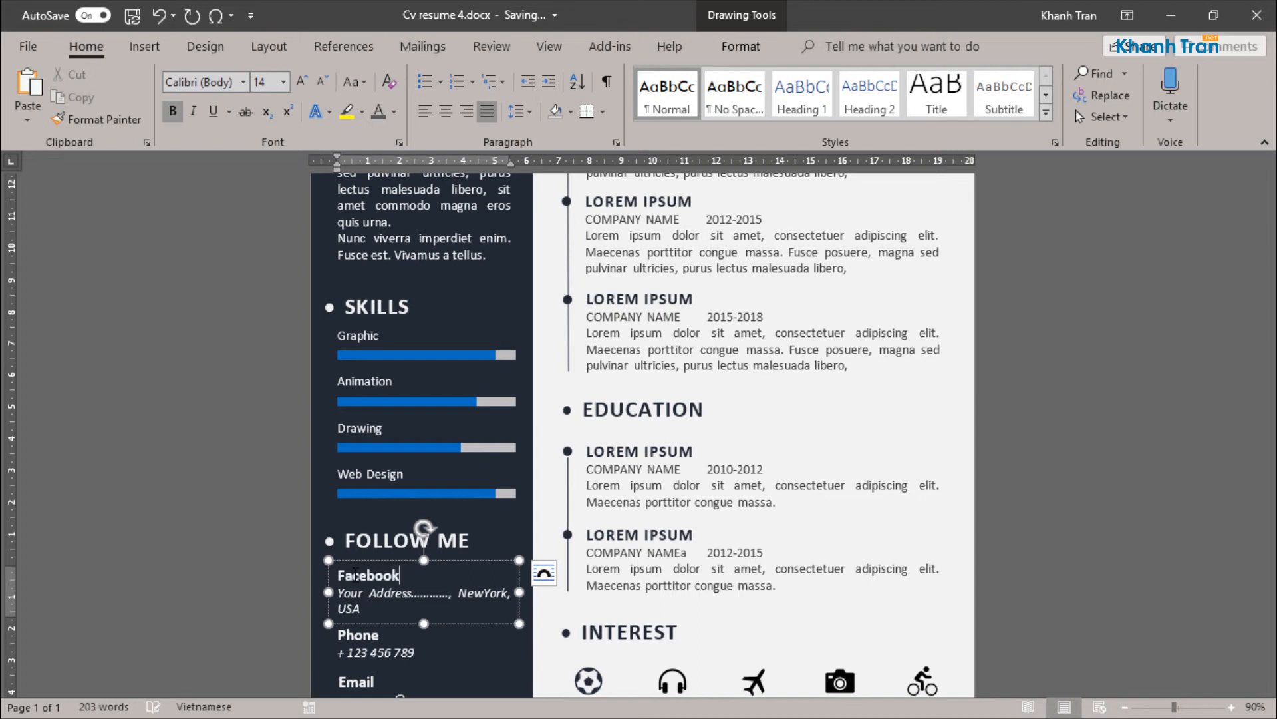
pyautogui.tripleClick(389, 592)
pyautogui.write('facebook')
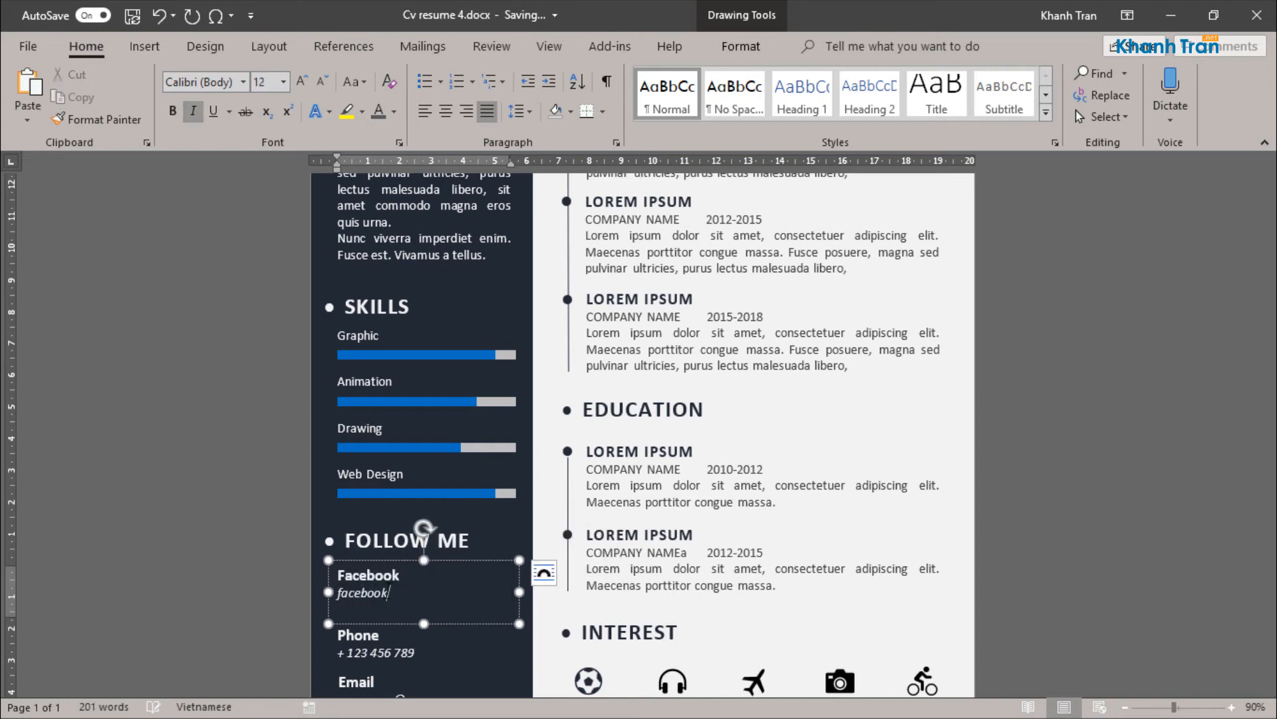
pyautogui.write('.com/yourname')
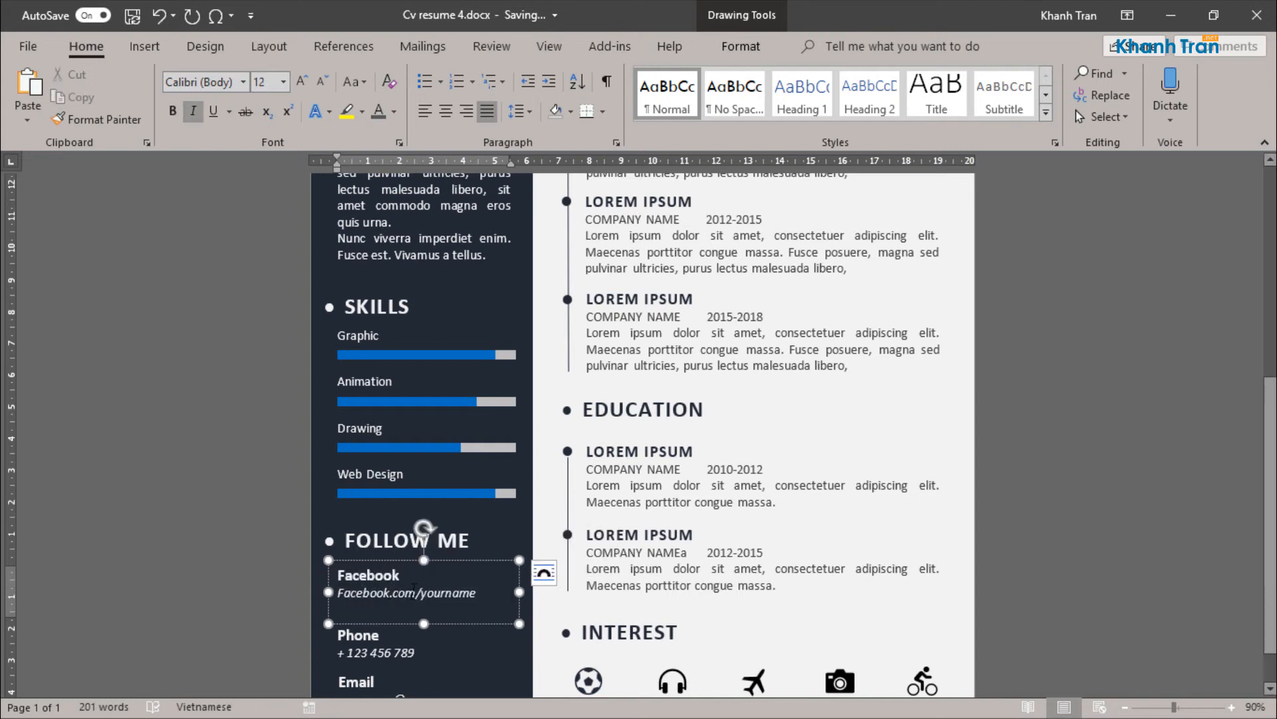
# Step: Move the sidebar's Phone and Email text boxes slightly up to close the gaps beneath the Facebook entry
pyautogui.scroll(-1, 389, 590)
pyautogui.click(367, 572)
pyautogui.moveTo(366, 573); pyautogui.dragTo(366, 563)
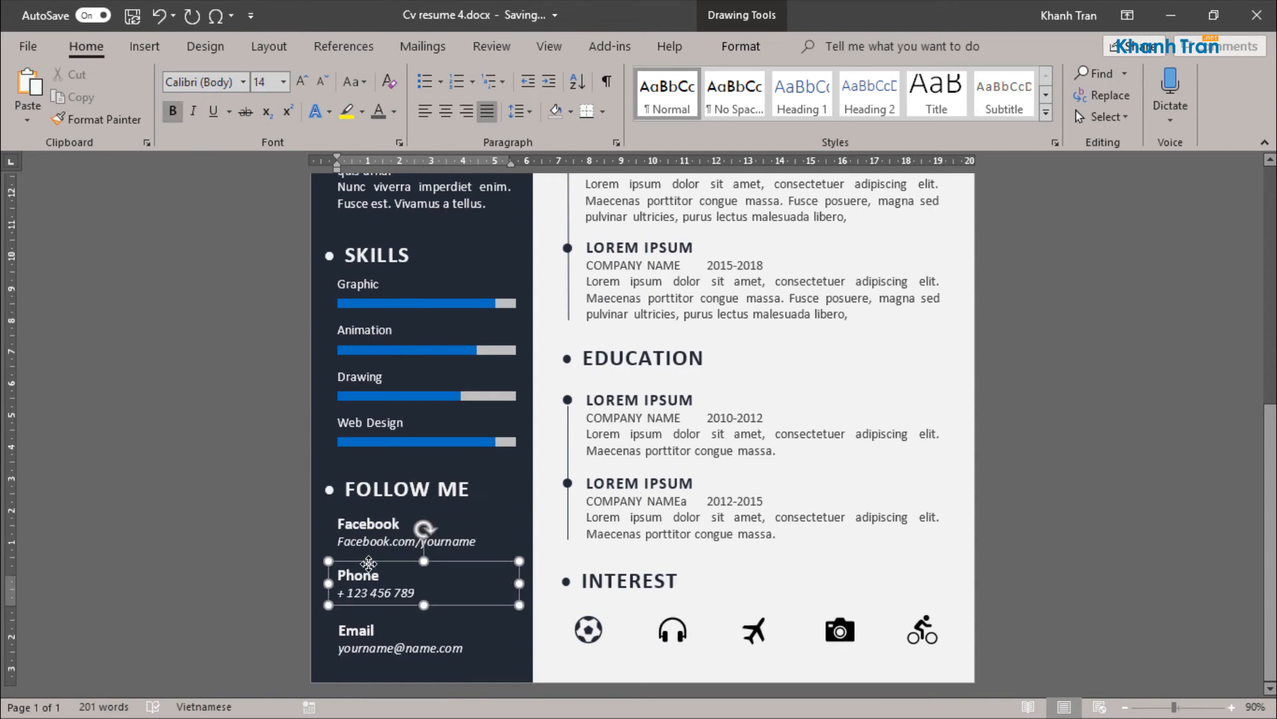
pyautogui.click(381, 618)
pyautogui.moveTo(380, 618); pyautogui.dragTo(383, 602)
# Step: Replace the sidebar's Phone label with "Behauce" and the number below it with "Behauce/yourname"
pyautogui.doubleClick(369, 573)
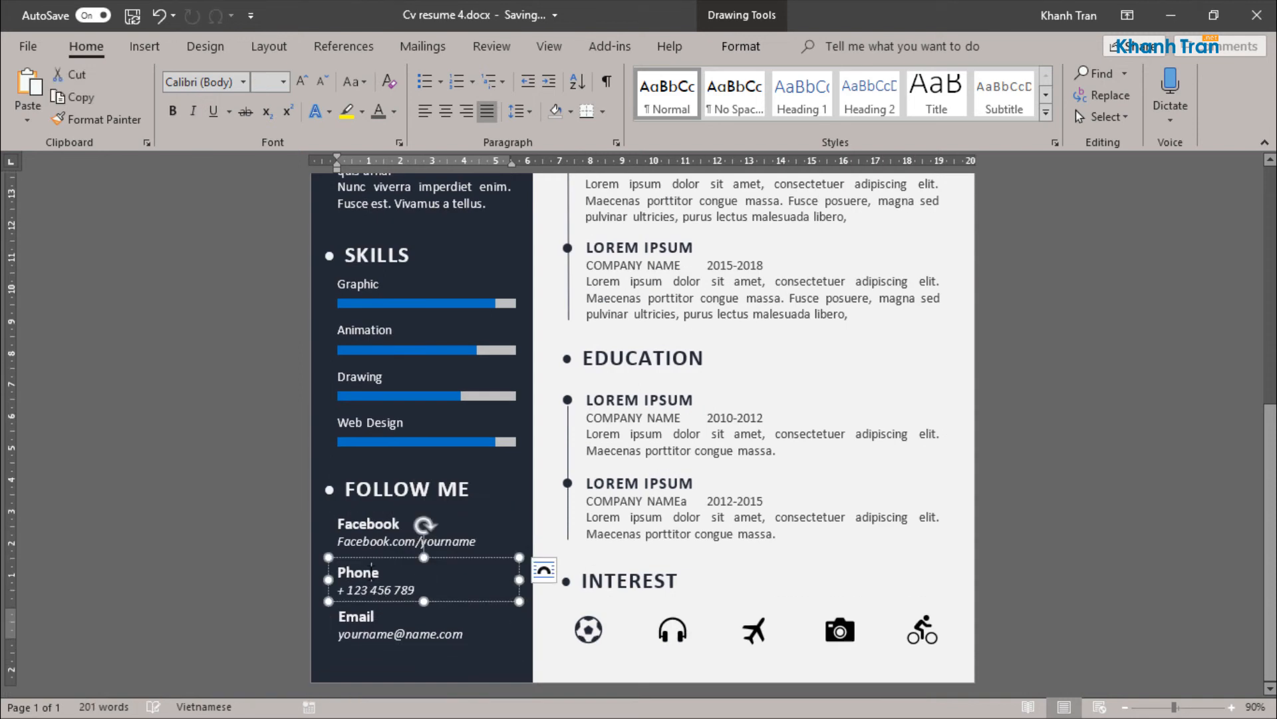
pyautogui.write('Beha')
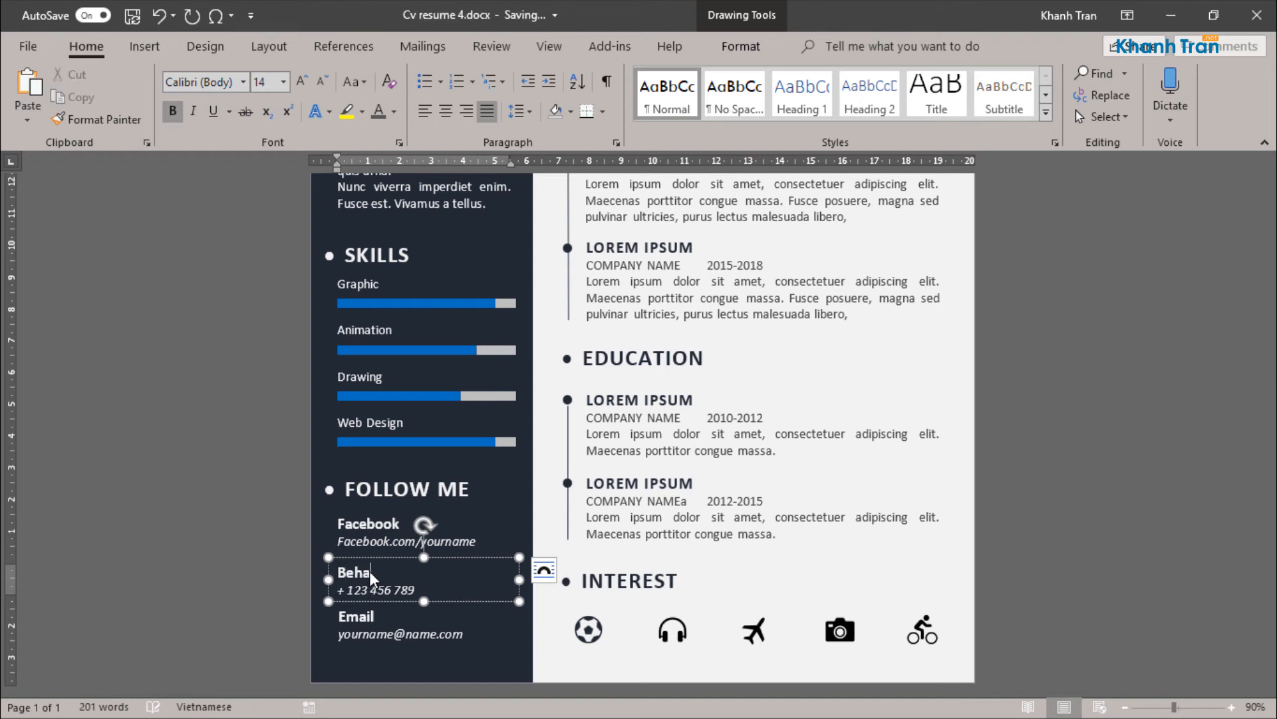
pyautogui.write('uce')
pyautogui.tripleClick(362, 589)
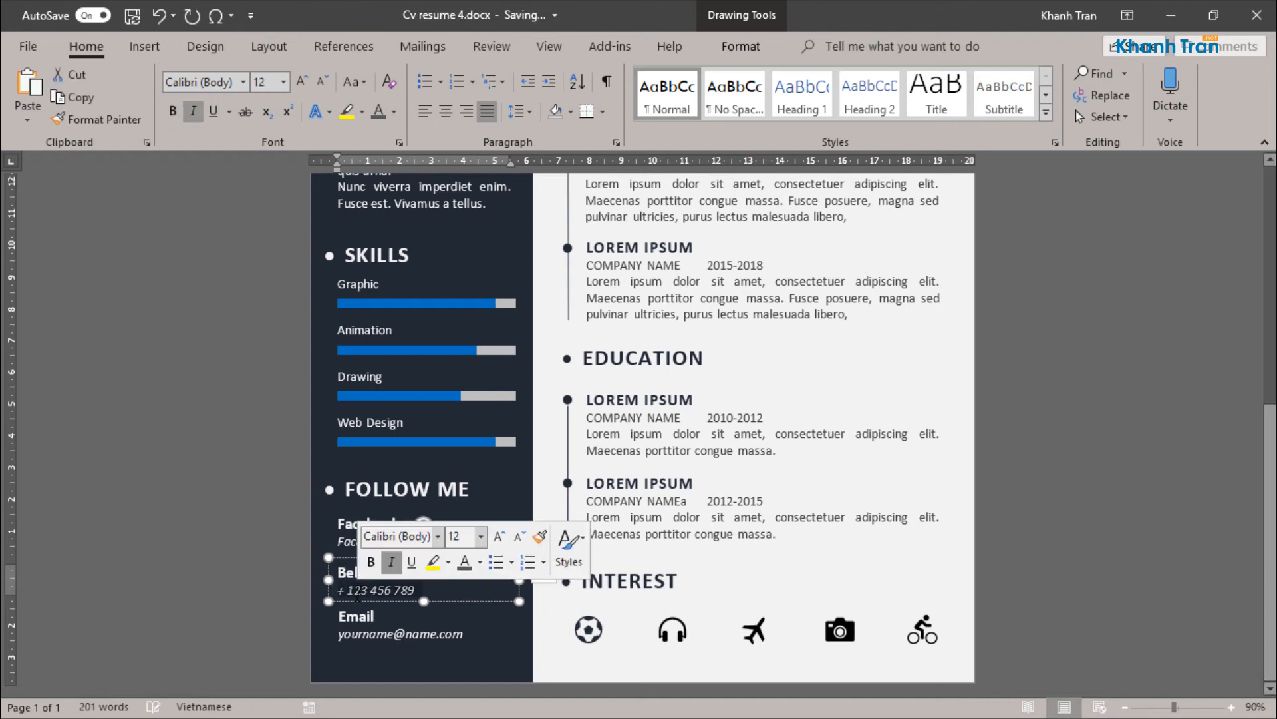
pyautogui.write('behauce/yournamr')
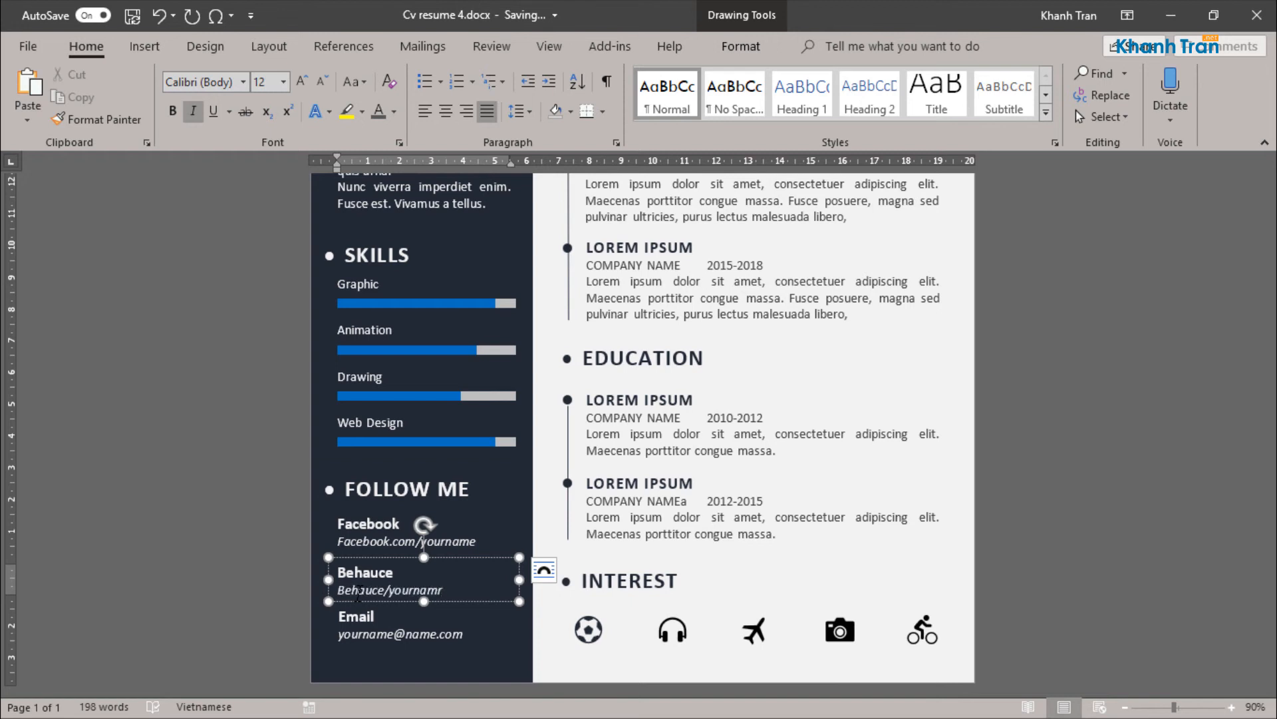
pyautogui.press('BackSpace')
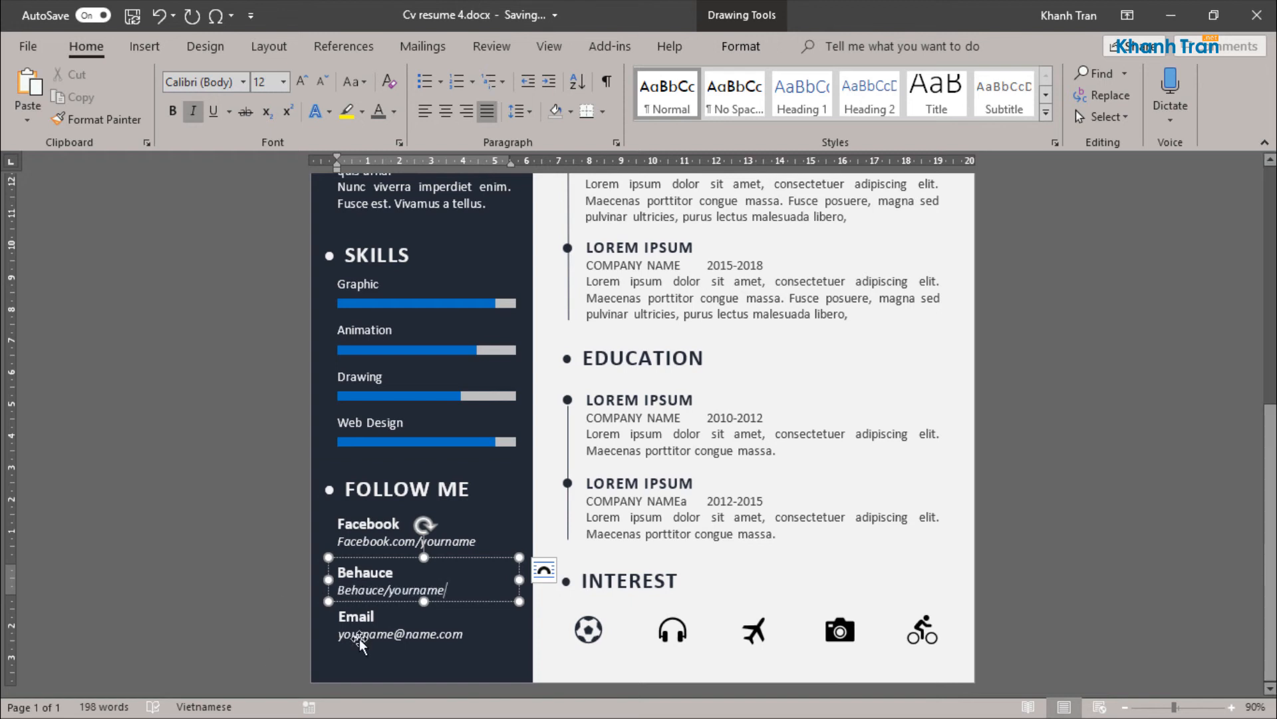
pyautogui.write('e')
# Step: Replace the sidebar's Email label with "Twitter" and the line below it with "Twitter.com/yourname"
pyautogui.doubleClick(361, 618)
pyautogui.write('Twitt')
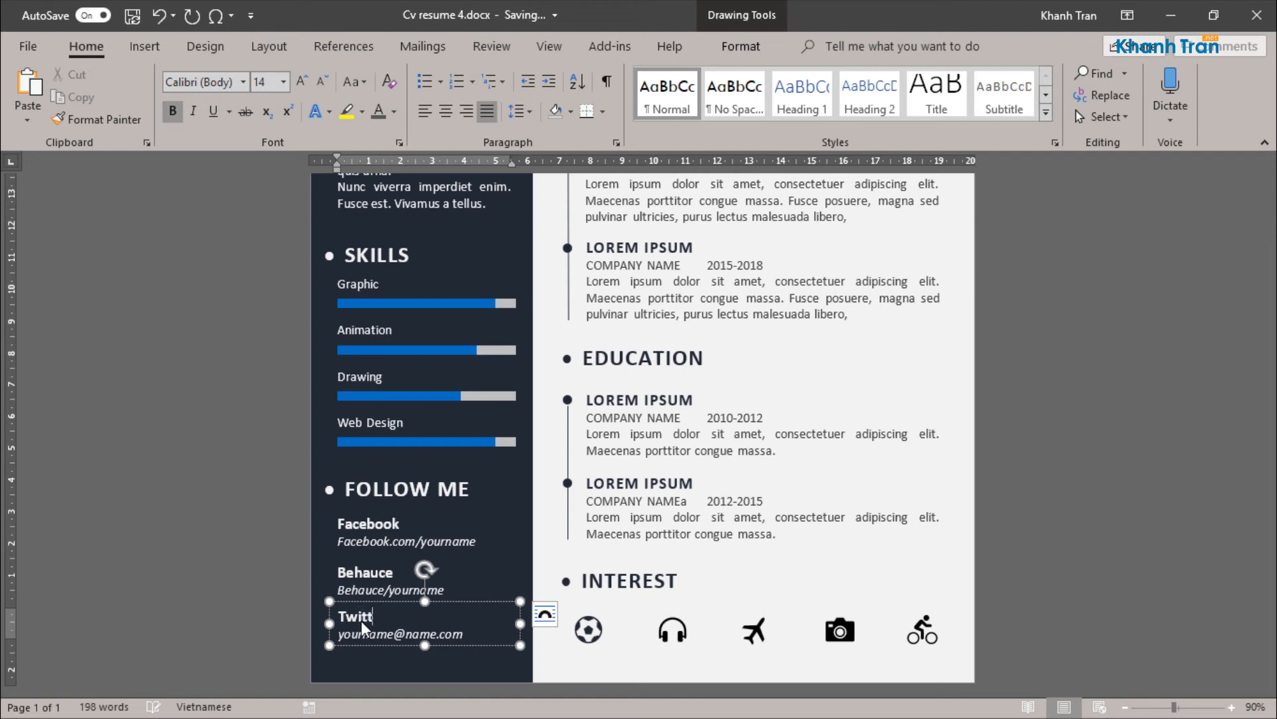
pyautogui.write('er')
pyautogui.tripleClick(409, 634)
pyautogui.write('t')
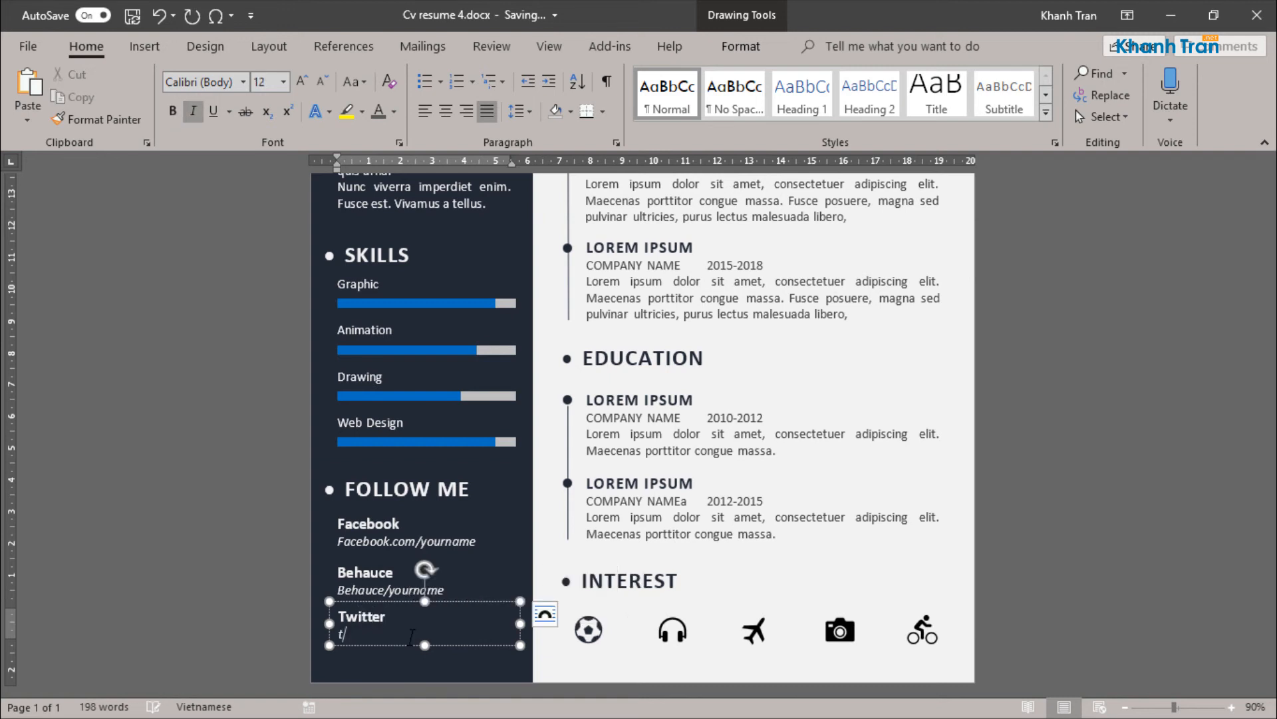
pyautogui.write('witter.com/yourname')
# Step: Align the Facebook, Behauce and Twitter text boxes to the left and distribute them vertically
pyautogui.keyDown('shift'); pyautogui.click(372, 576); pyautogui.keyUp('shift')
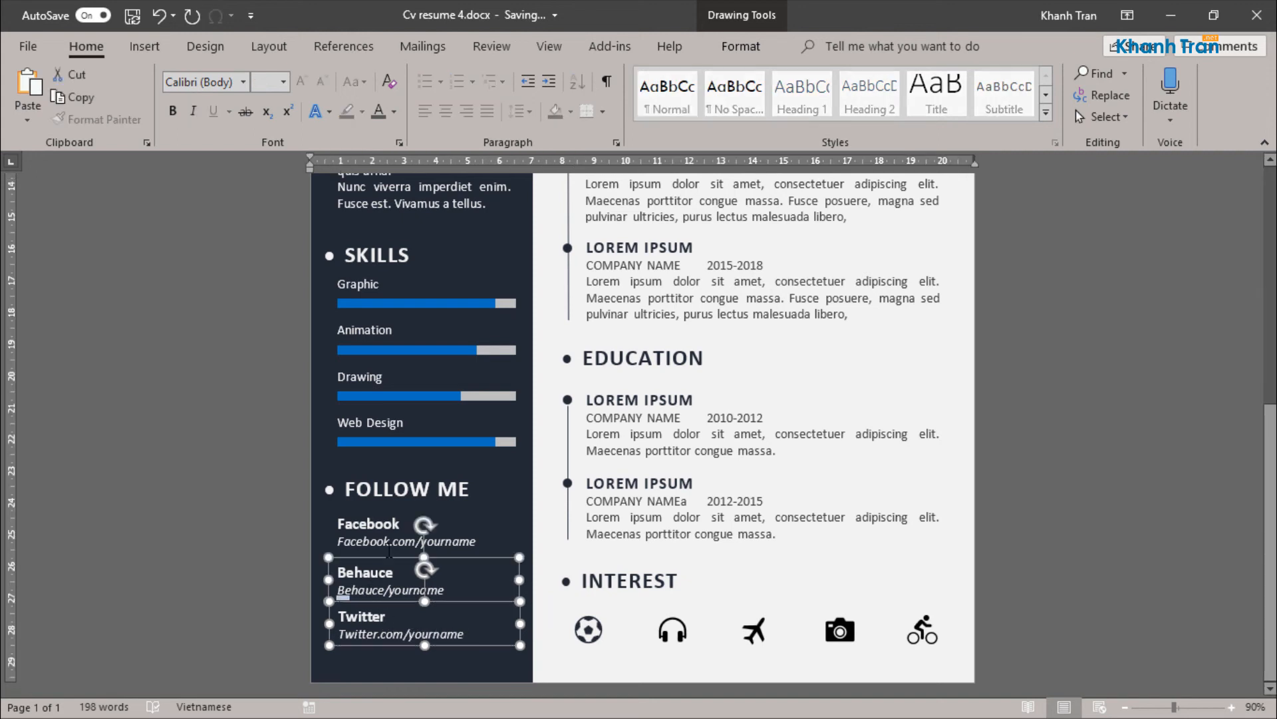
pyautogui.keyDown('shift'); pyautogui.click(376, 516); pyautogui.keyUp('shift')
pyautogui.click(741, 45)
pyautogui.click(1021, 117)
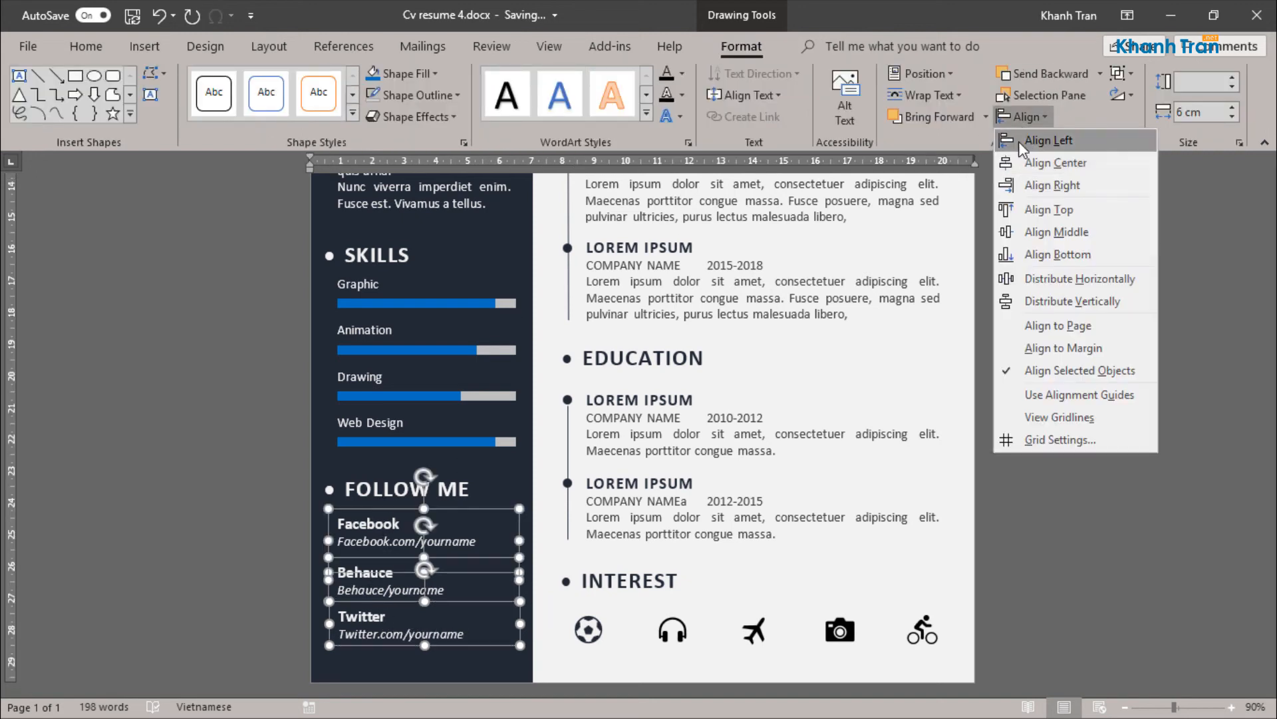
pyautogui.click(1023, 116)
pyautogui.click(1023, 116)
pyautogui.click(1041, 299)
pyautogui.click(668, 539)
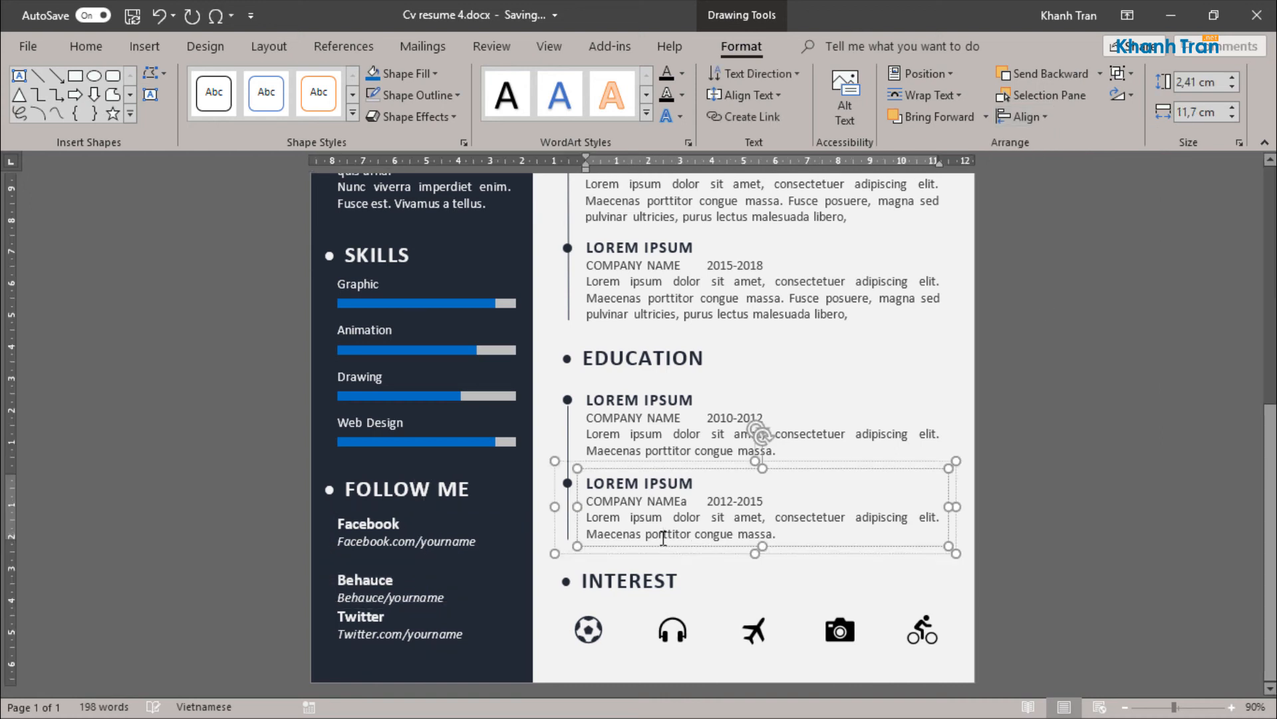
# Step: Shorten the Facebook text box so it fits its two lines of text
pyautogui.click(429, 561)
pyautogui.click(392, 554)
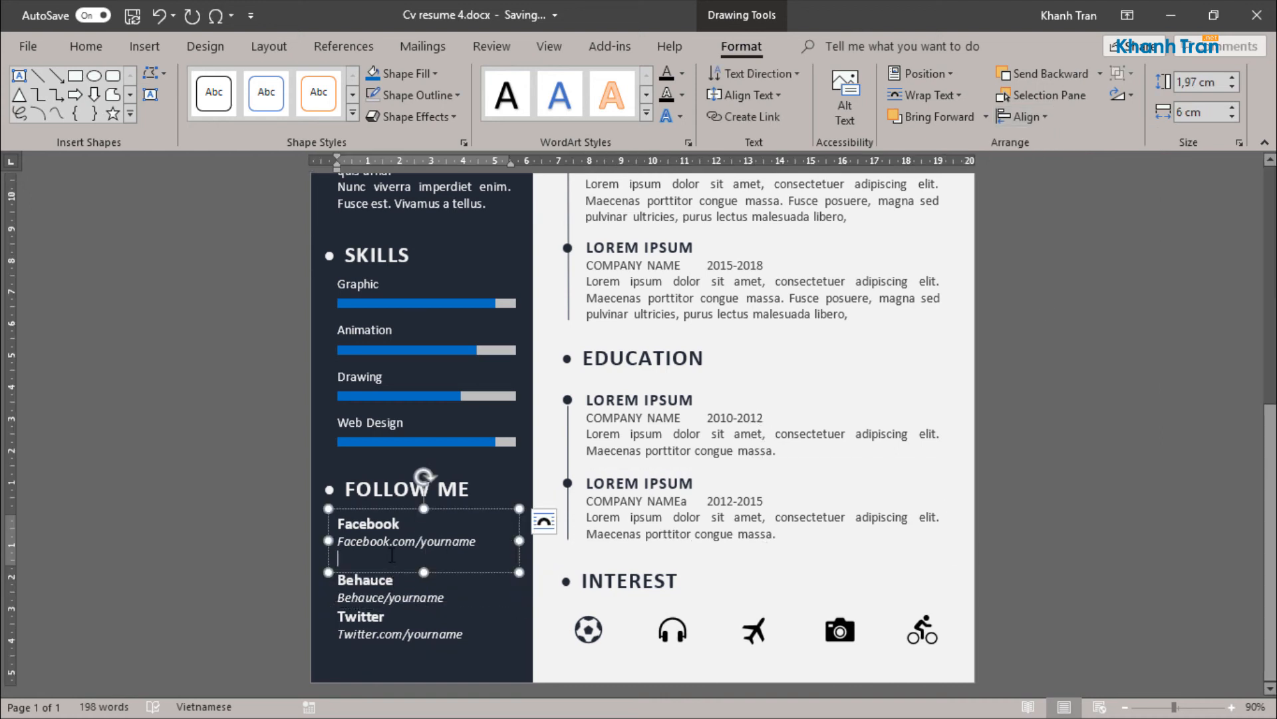
pyautogui.moveTo(424, 573); pyautogui.dragTo(423, 553)
# Step: Distribute the shortened Facebook box and the Behauce and Twitter boxes vertically with equal spacing
pyautogui.keyDown('shift'); pyautogui.click(423, 583); pyautogui.keyUp('shift')
pyautogui.keyDown('shift'); pyautogui.click(422, 620); pyautogui.keyUp('shift')
pyautogui.click(998, 121)
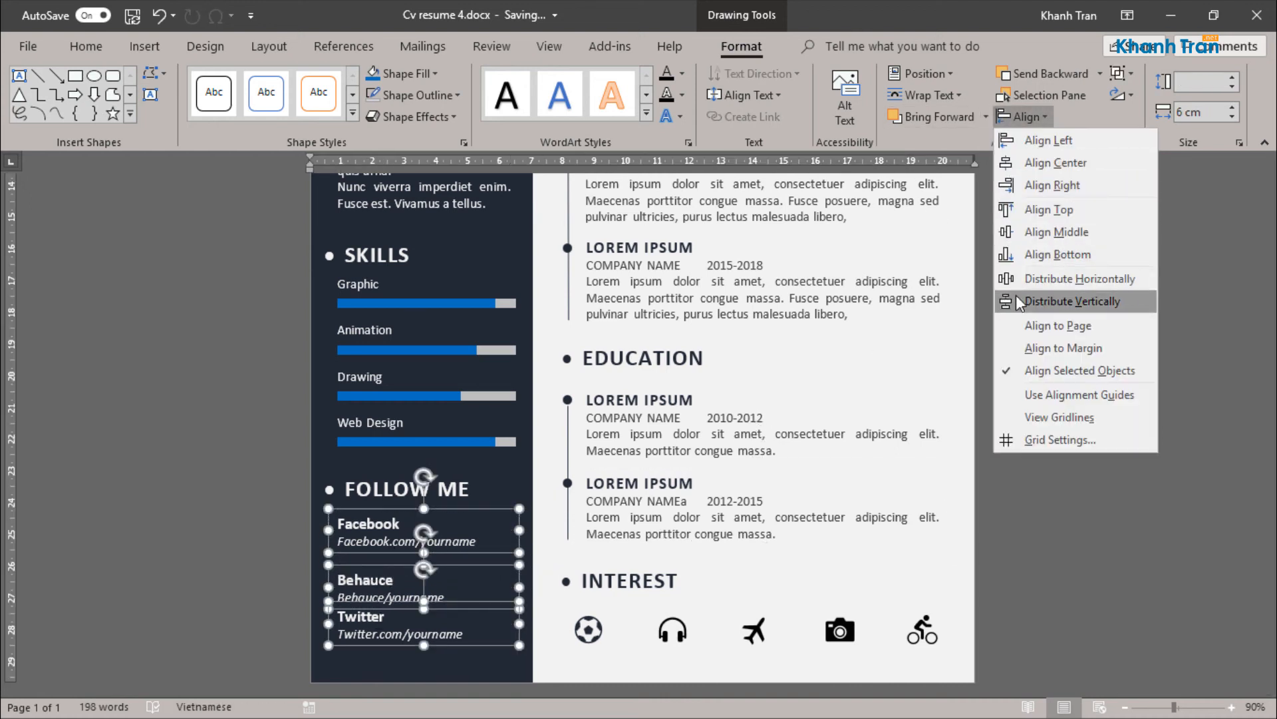
pyautogui.click(1040, 298)
pyautogui.click(652, 484)
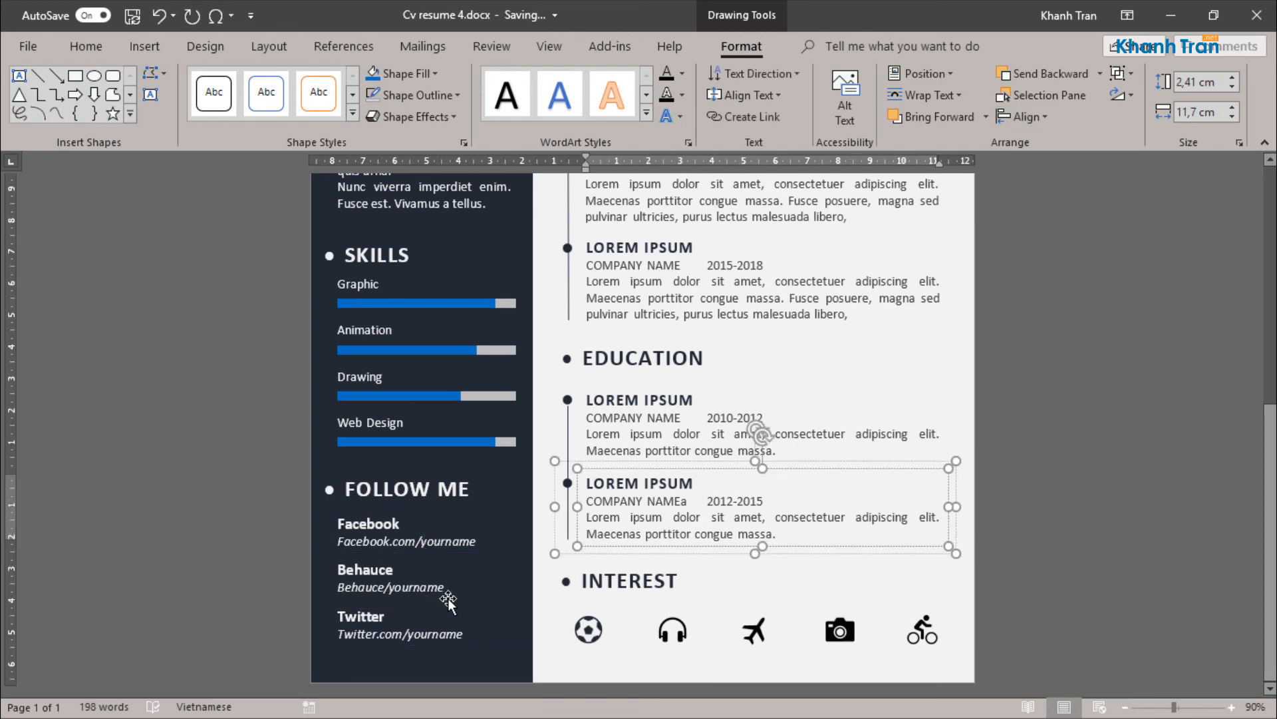
# Step: Move the header's contact text box slightly down, away from the job title line
pyautogui.scroll(3, 447, 601)
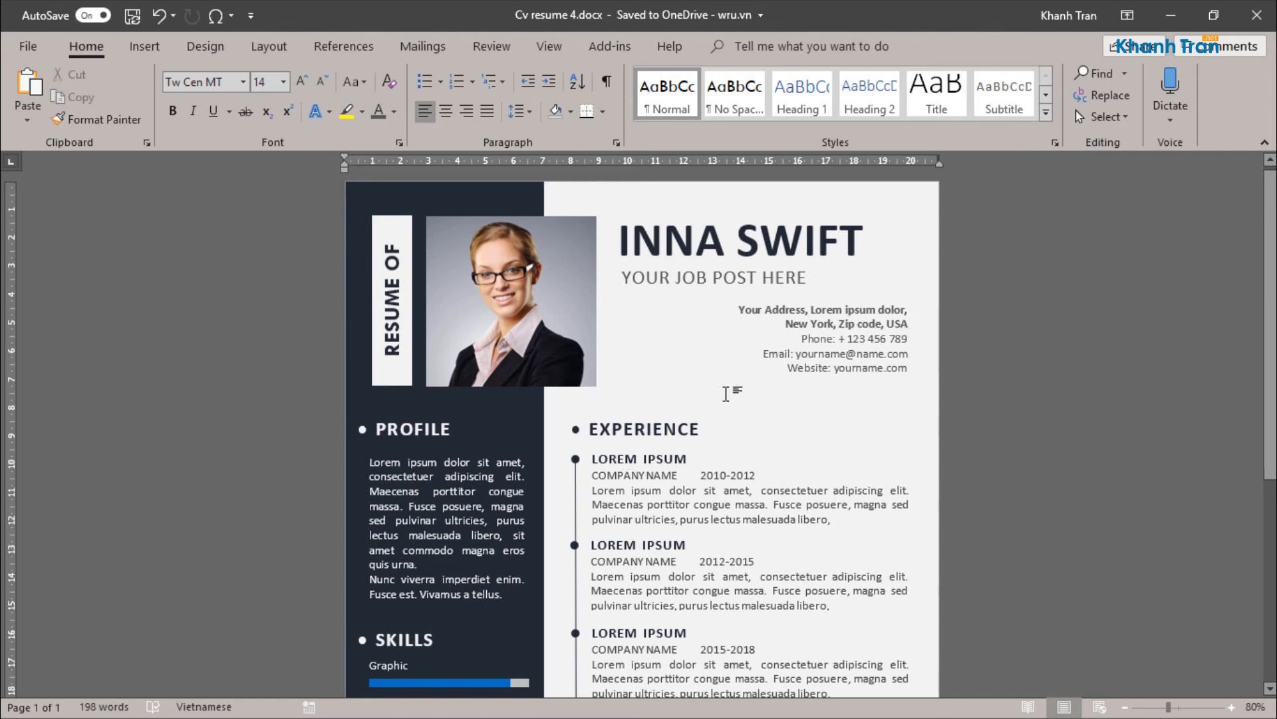
pyautogui.click(903, 370)
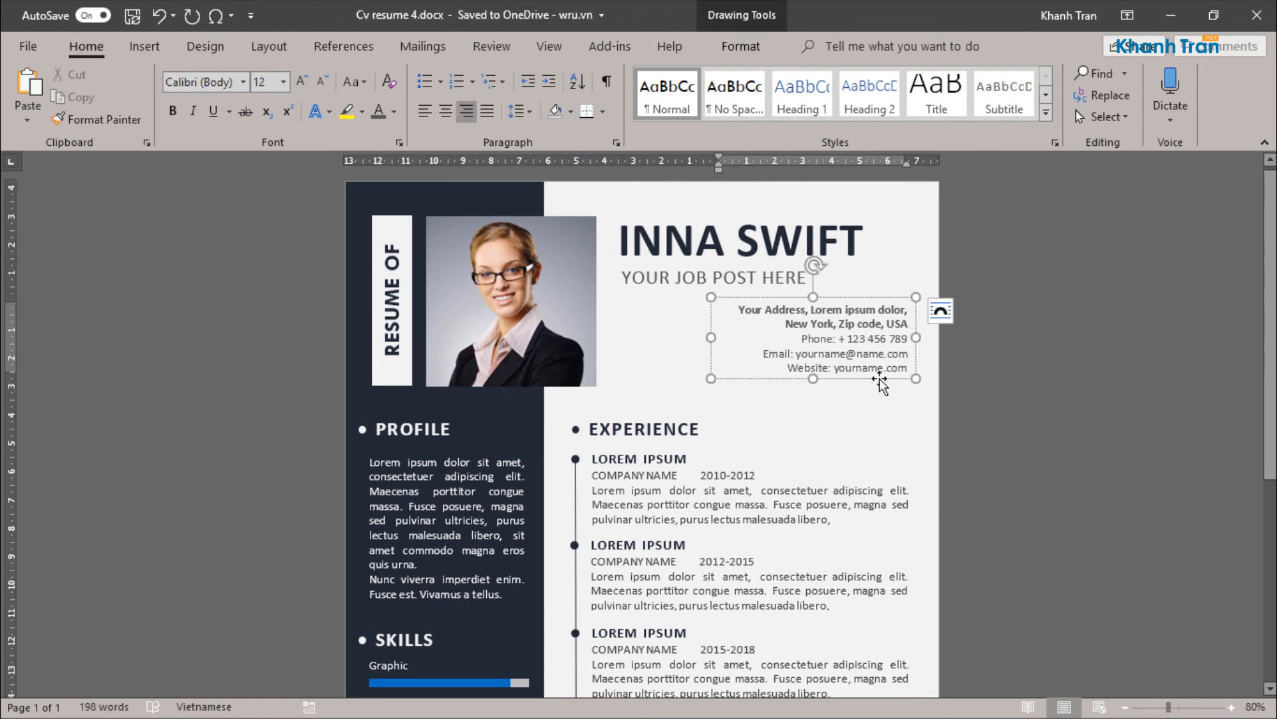
pyautogui.moveTo(884, 379); pyautogui.dragTo(882, 385)
pyautogui.click(759, 424)
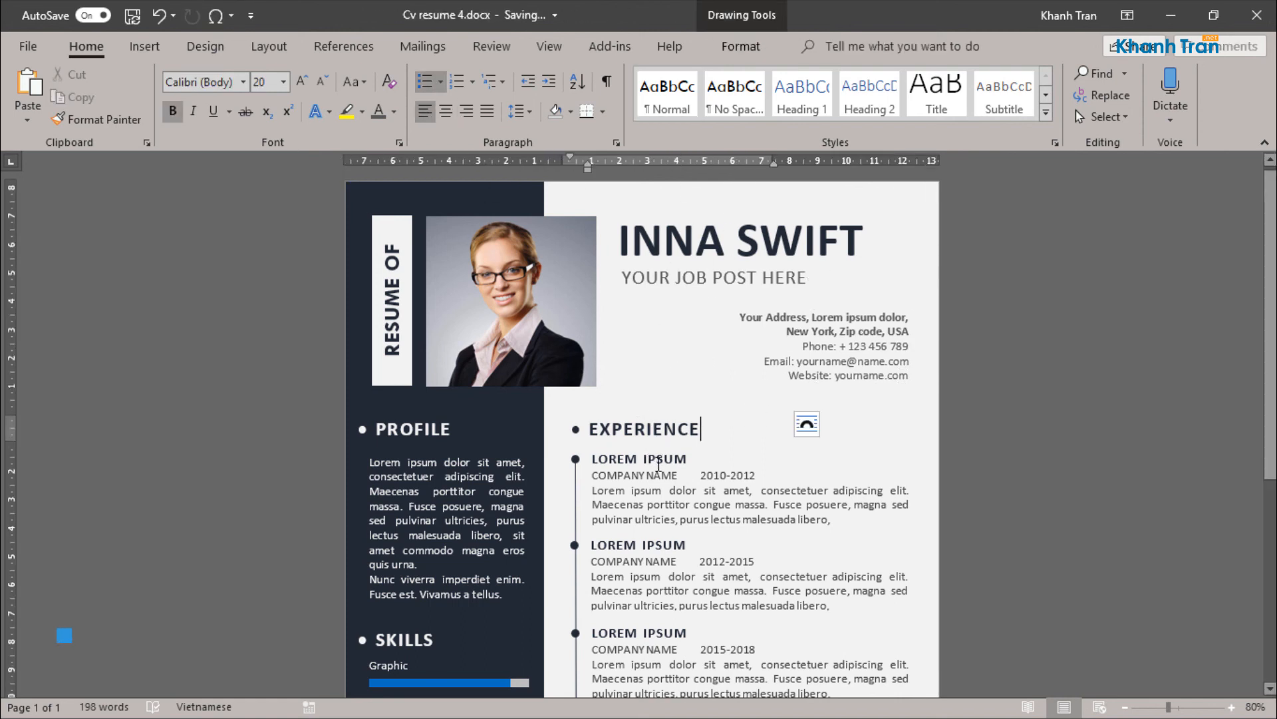
# Step: Nudge the large name text box down, closer to the job title line
pyautogui.click(709, 278)
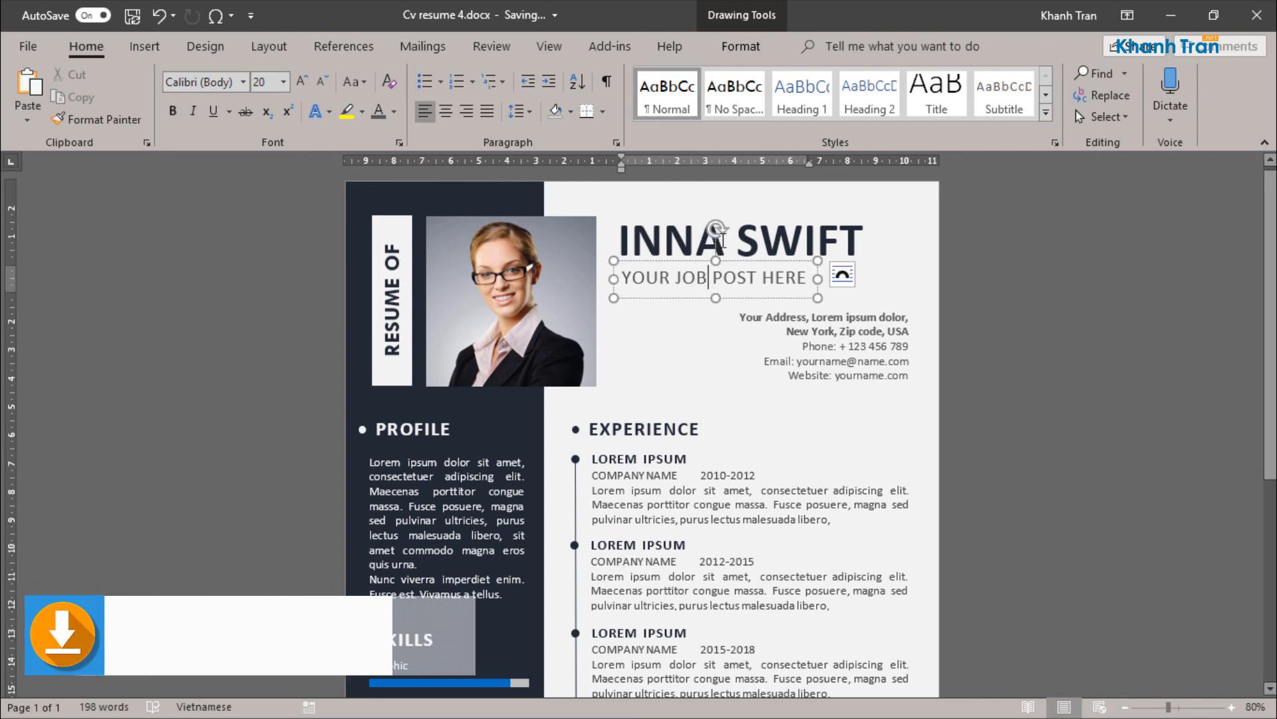
pyautogui.click(734, 240)
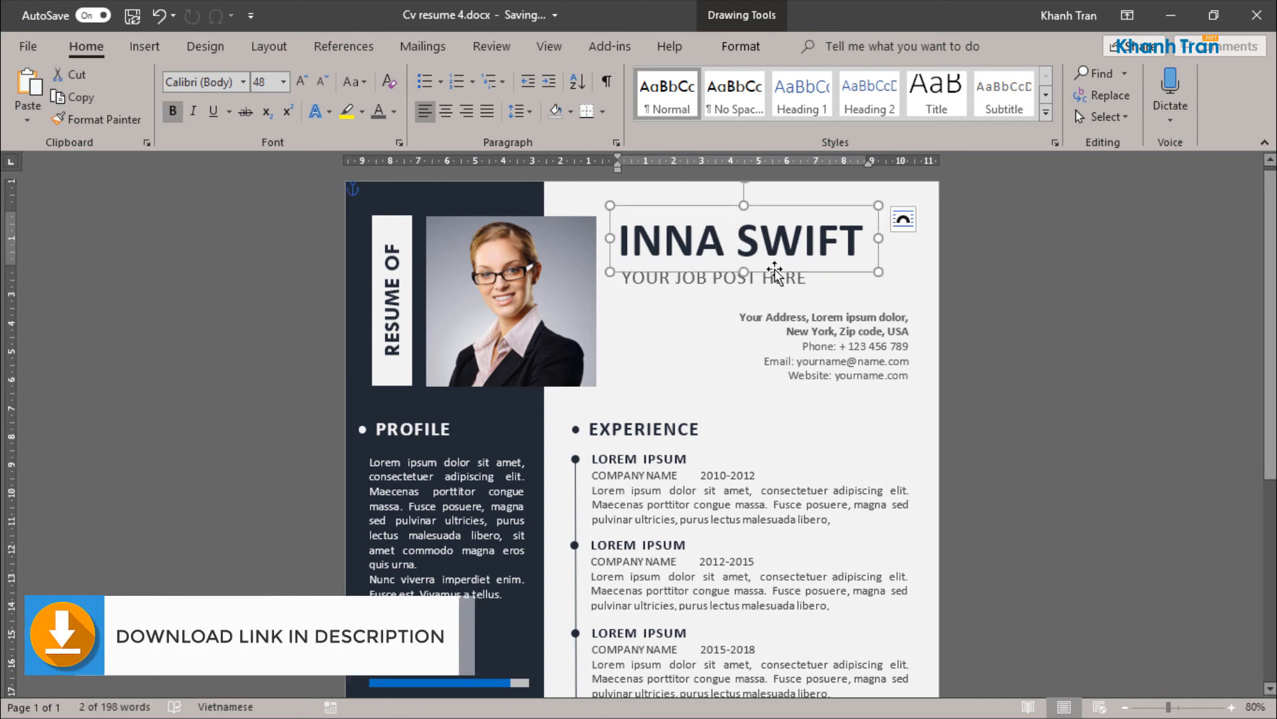
pyautogui.press('Down')
pyautogui.press('Down')
pyautogui.press('Down')
pyautogui.press('Down')
pyautogui.press('Down')
pyautogui.press('Down')
pyautogui.press('Down')
pyautogui.press('Down')
pyautogui.press('Down')
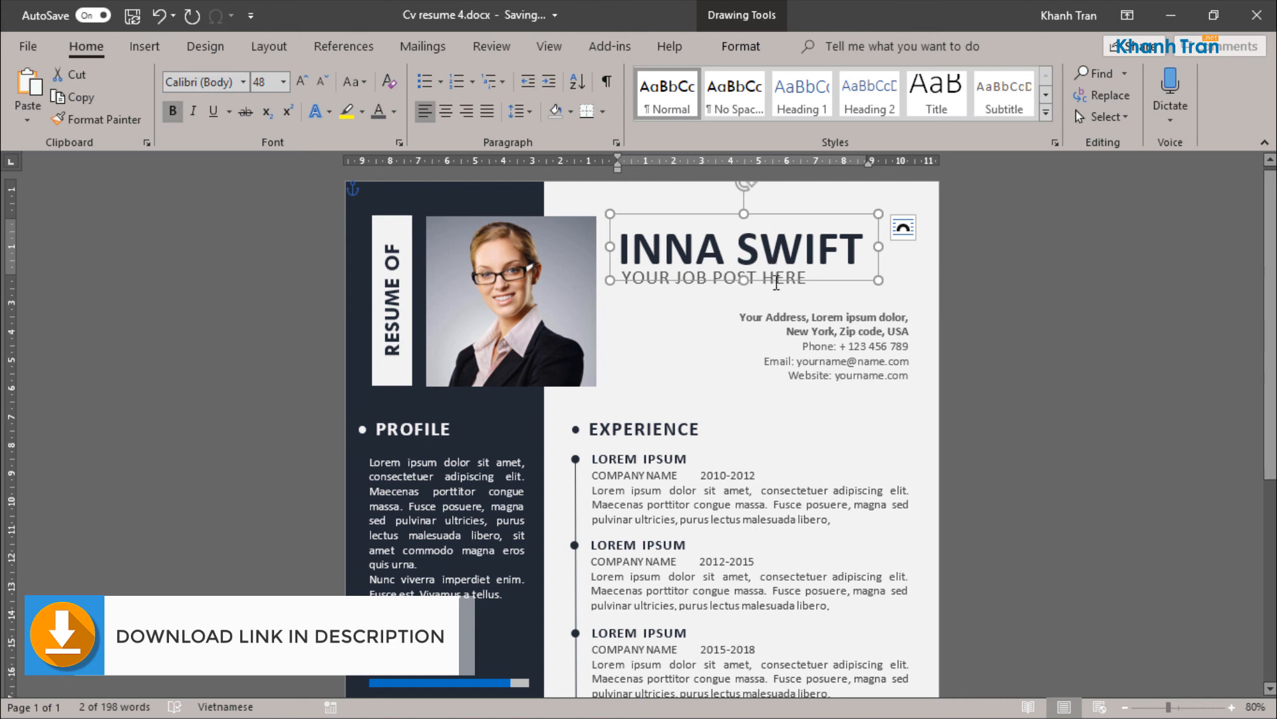
pyautogui.click(786, 317)
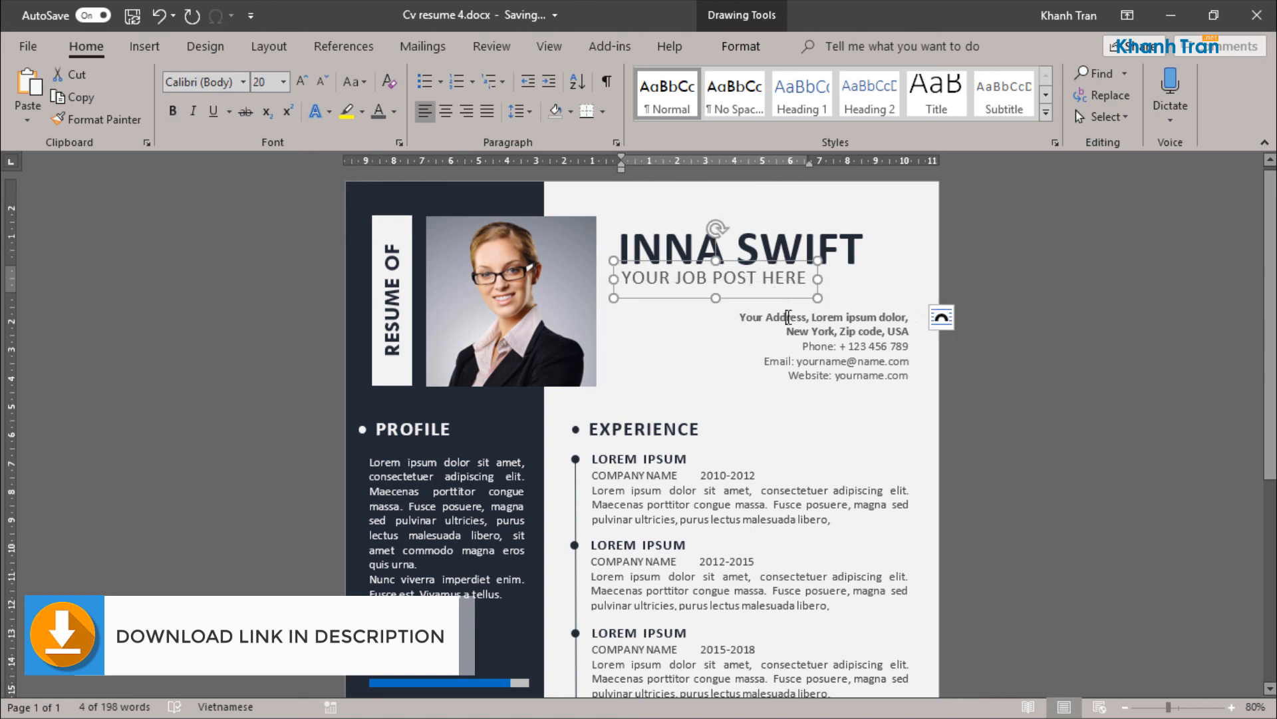
# Step: Nudge the name text box slightly back up and view the whole page at 50% zoom
pyautogui.click(709, 247)
pyautogui.click(719, 217)
pyautogui.press('Up')
pyautogui.press('Up')
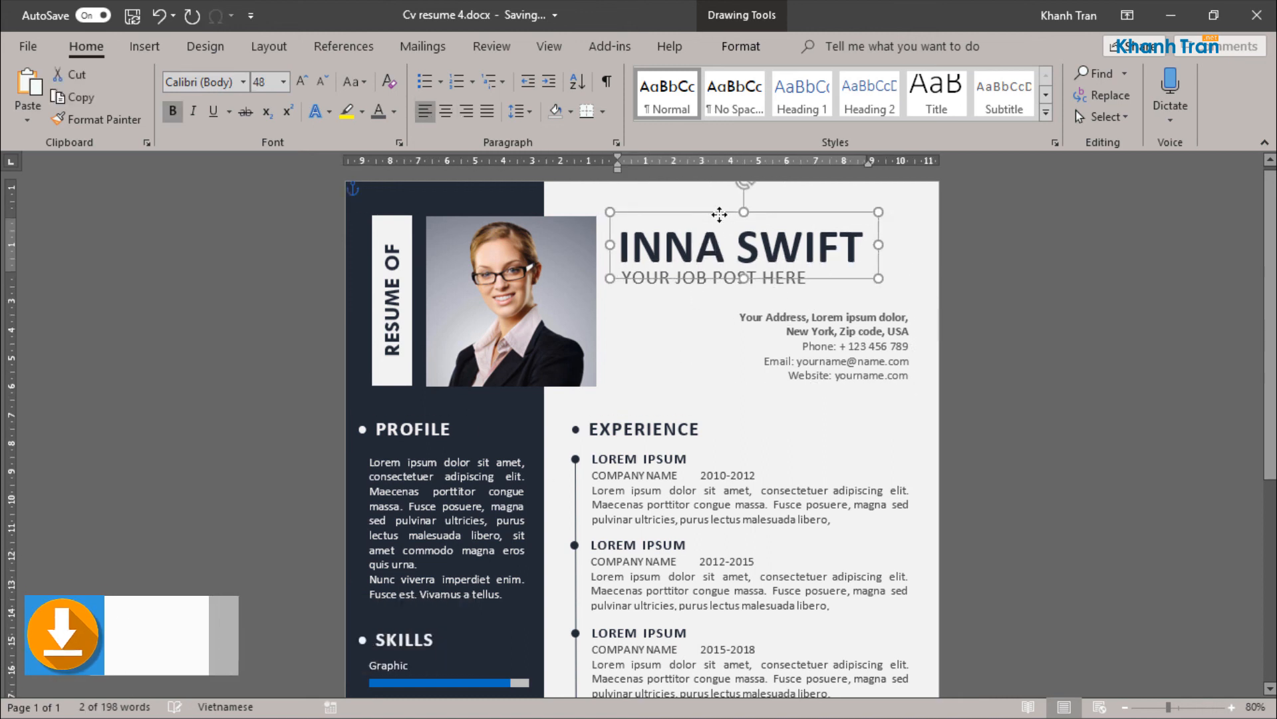
pyautogui.click(779, 363)
pyautogui.scroll(-4, 778, 363)
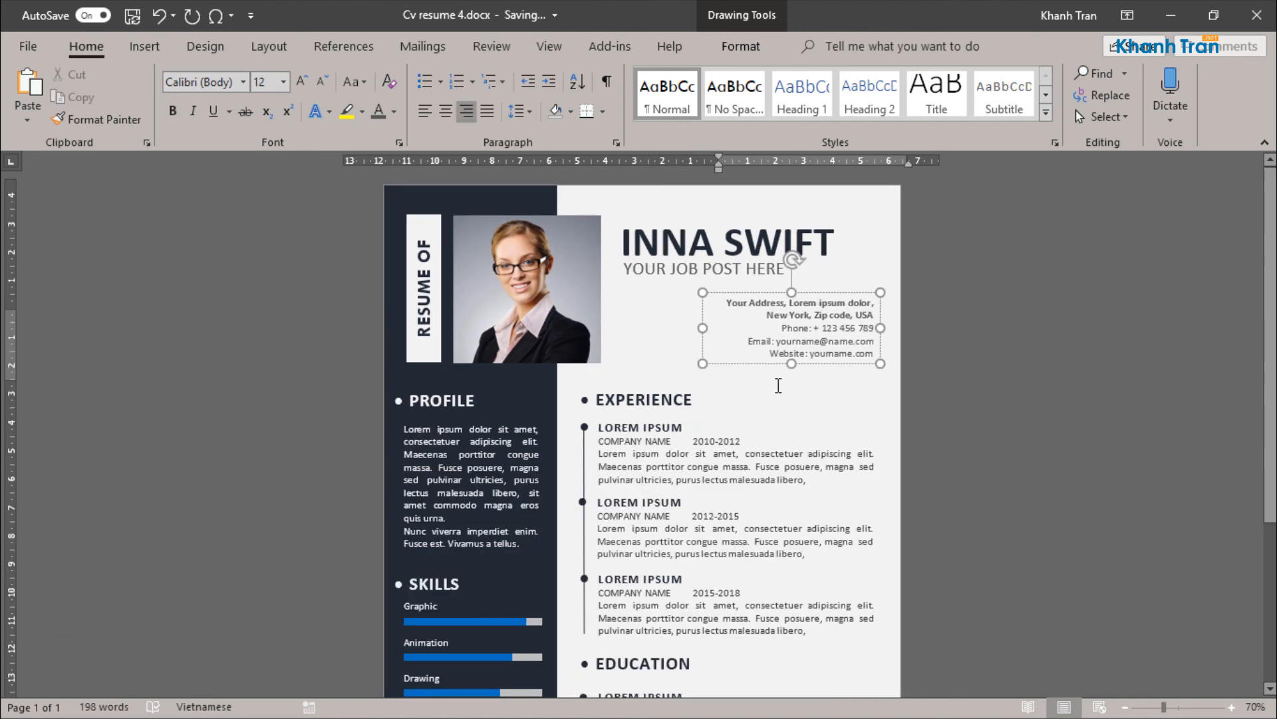
pyautogui.scroll(1, 774, 406)
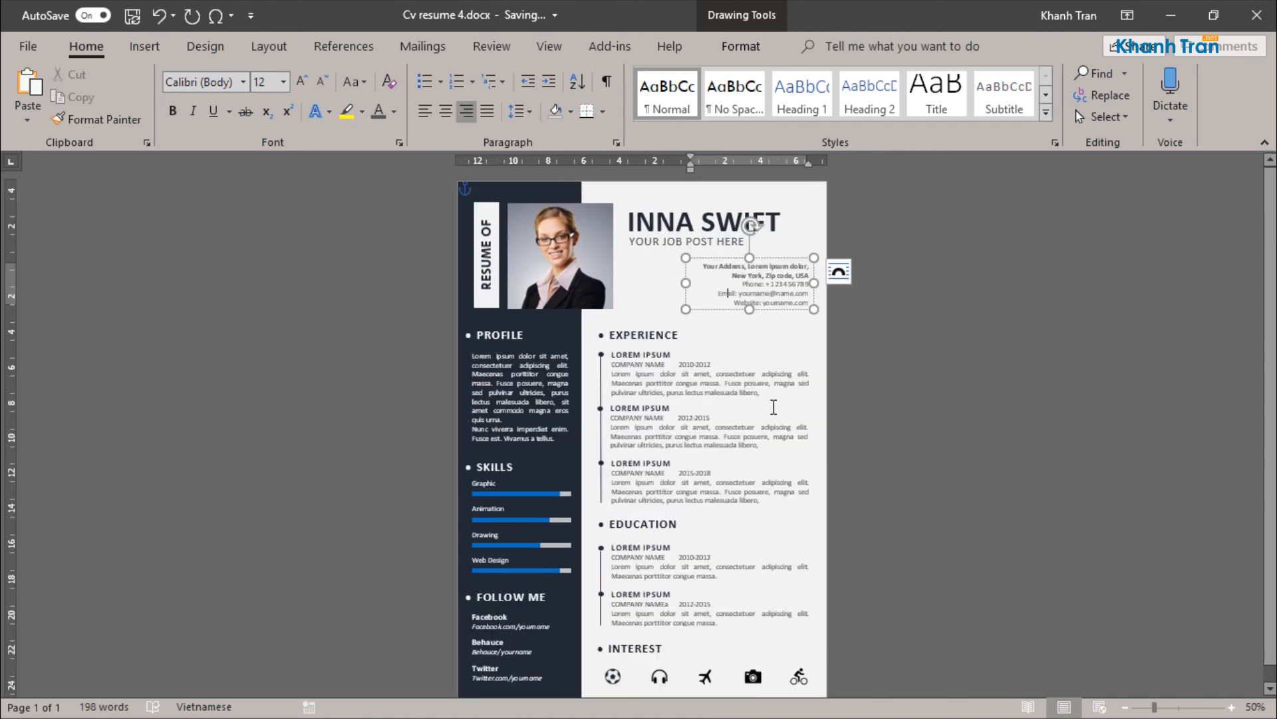